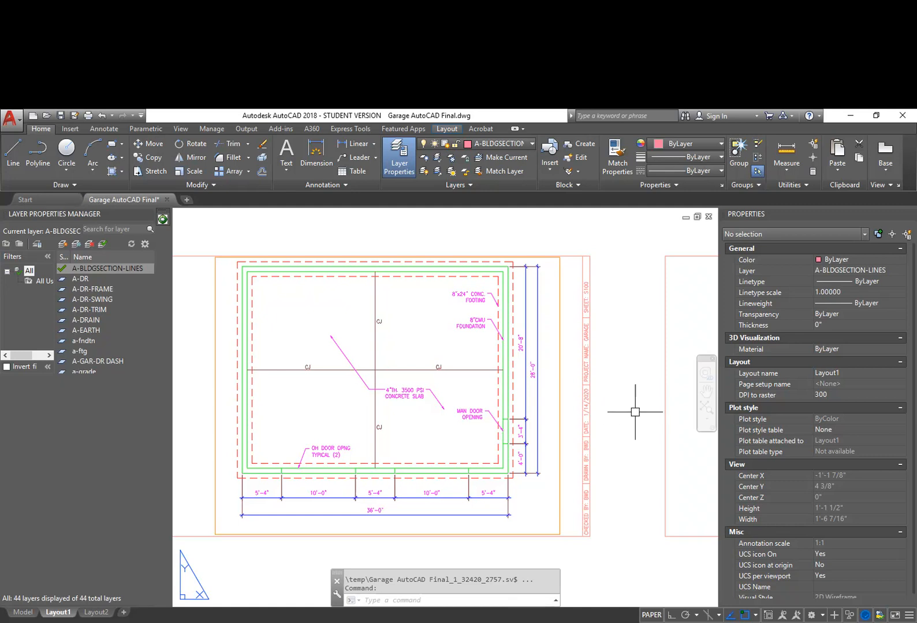
Step: Look over the row of layout sheets and examine the title block and sheet number on the foundation plan sheet
{"action": "middle_click_drag", "start_coordinate": [641, 399], "coordinate": [576, 348]}
{"action": "scroll", "coordinate": [576, 348], "scroll_direction": "down", "scroll_amount": 10}
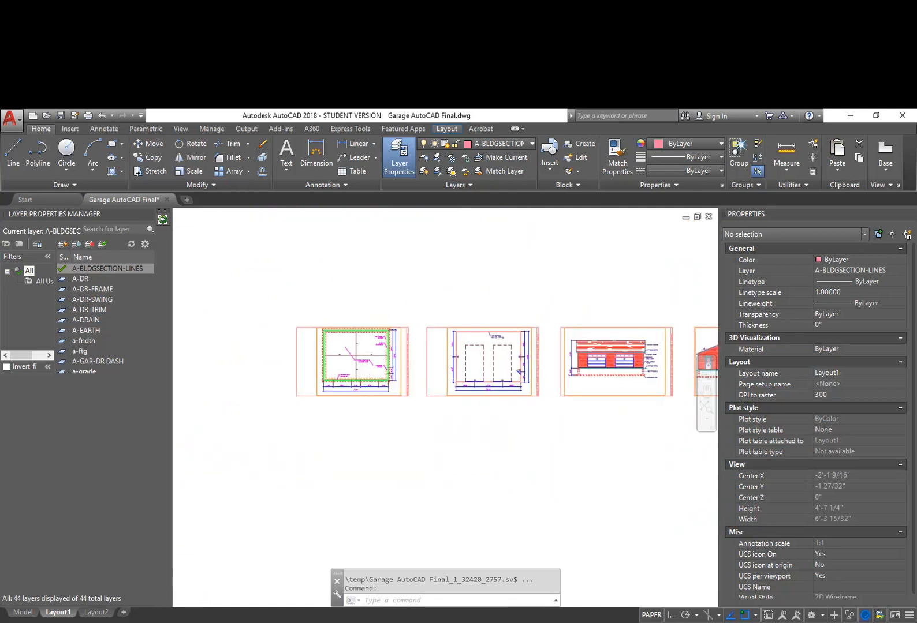
{"action": "middle_click_drag", "start_coordinate": [556, 411], "coordinate": [452, 411]}
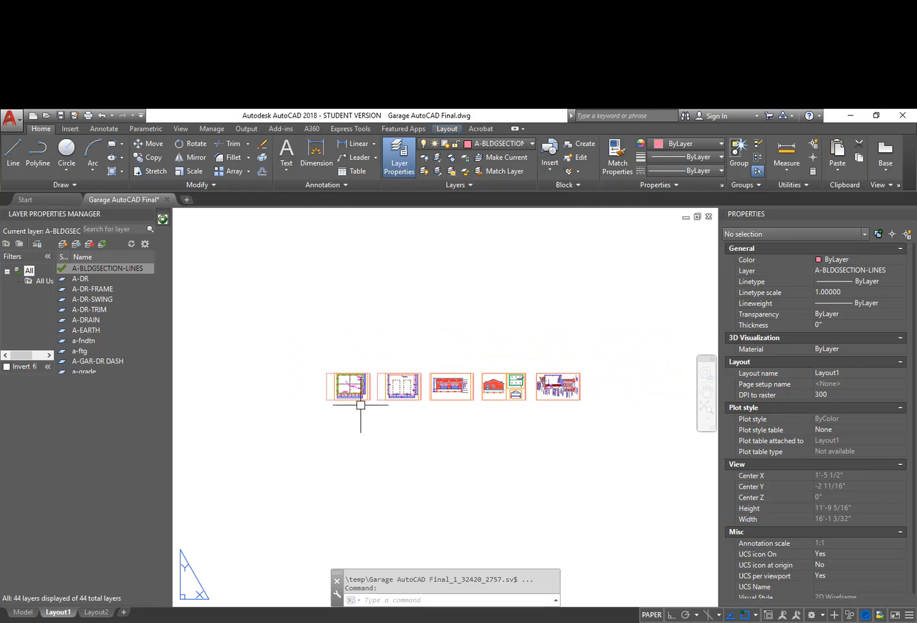
{"action": "scroll", "coordinate": [360, 404], "scroll_direction": "up", "scroll_amount": 6}
{"action": "scroll", "coordinate": [386, 292], "scroll_direction": "up", "scroll_amount": 8}
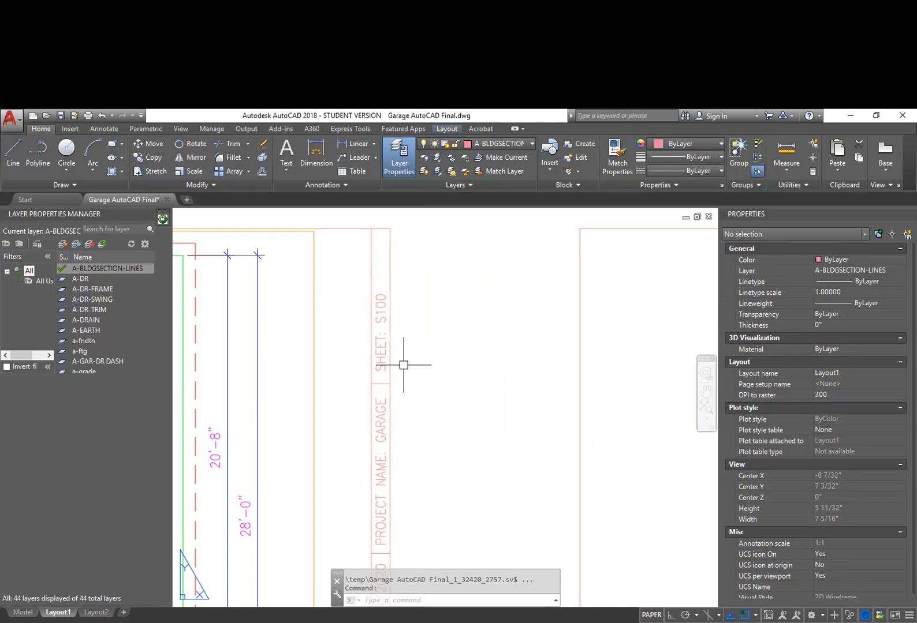
{"action": "scroll", "coordinate": [409, 364], "scroll_direction": "down", "scroll_amount": 2}
{"action": "scroll", "coordinate": [519, 301], "scroll_direction": "down", "scroll_amount": 3}
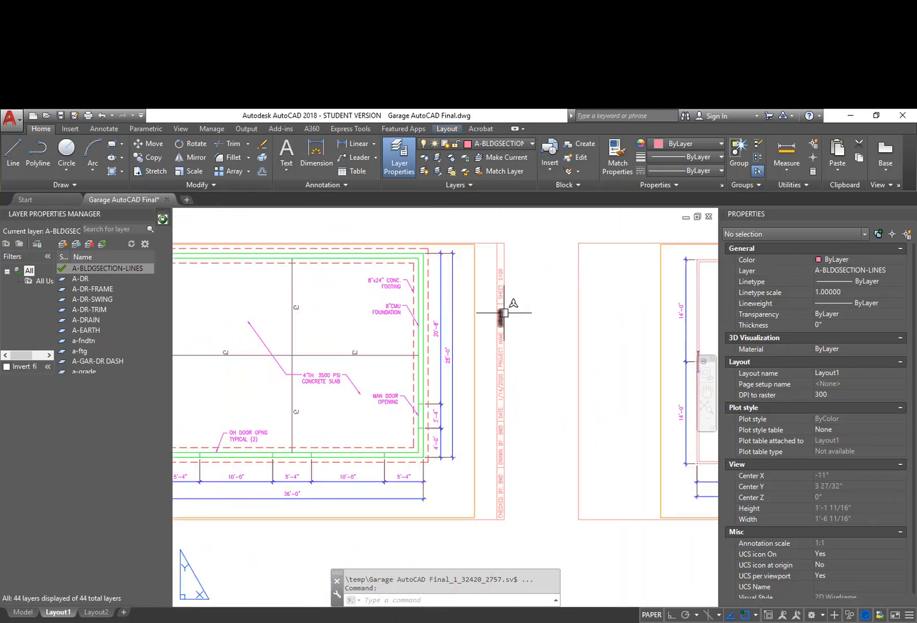
{"action": "middle_click_drag", "start_coordinate": [216, 360], "coordinate": [300, 369]}
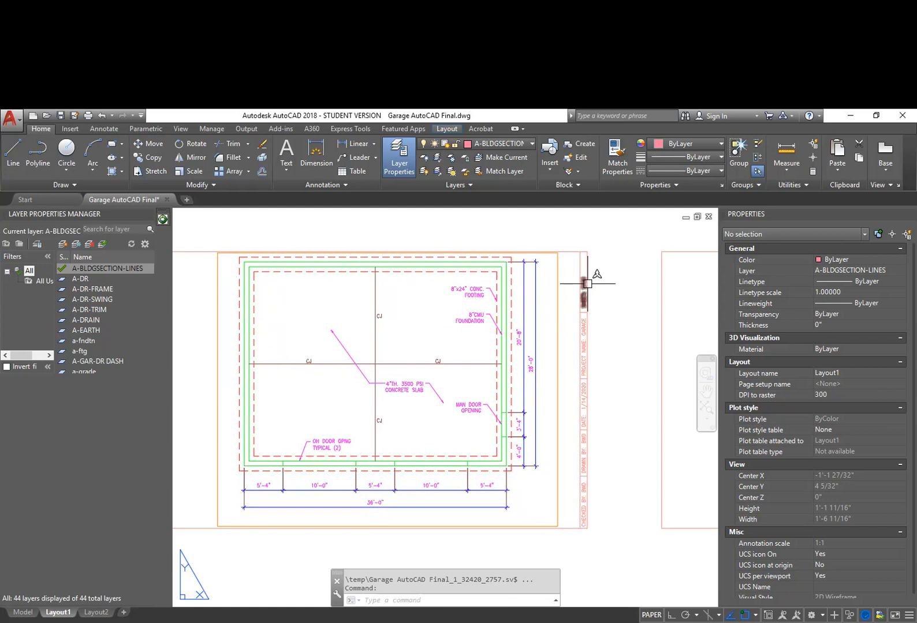
{"action": "scroll", "coordinate": [591, 282], "scroll_direction": "up", "scroll_amount": 2}
{"action": "scroll", "coordinate": [591, 282], "scroll_direction": "up", "scroll_amount": 2}
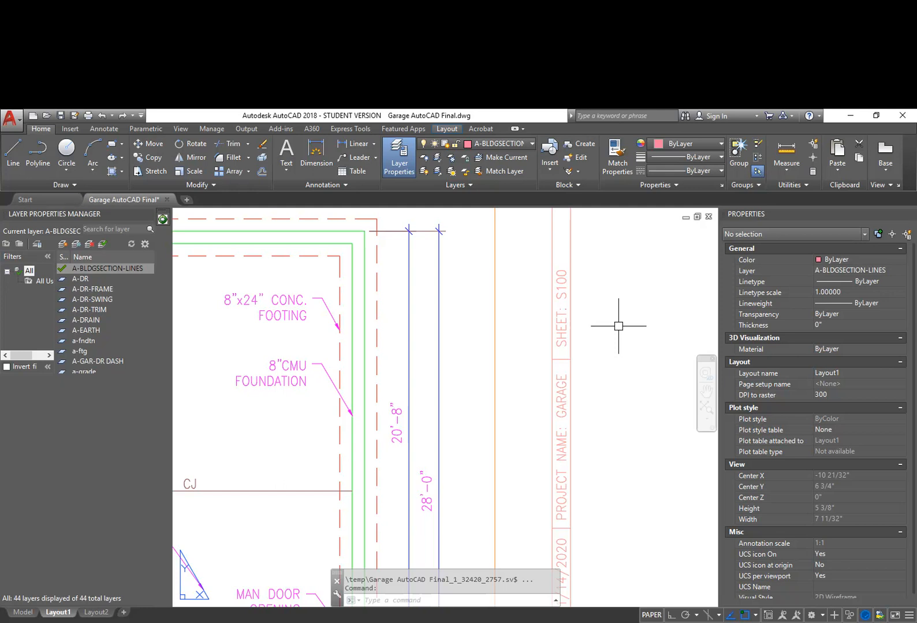
{"action": "scroll", "coordinate": [565, 343], "scroll_direction": "down", "scroll_amount": 3}
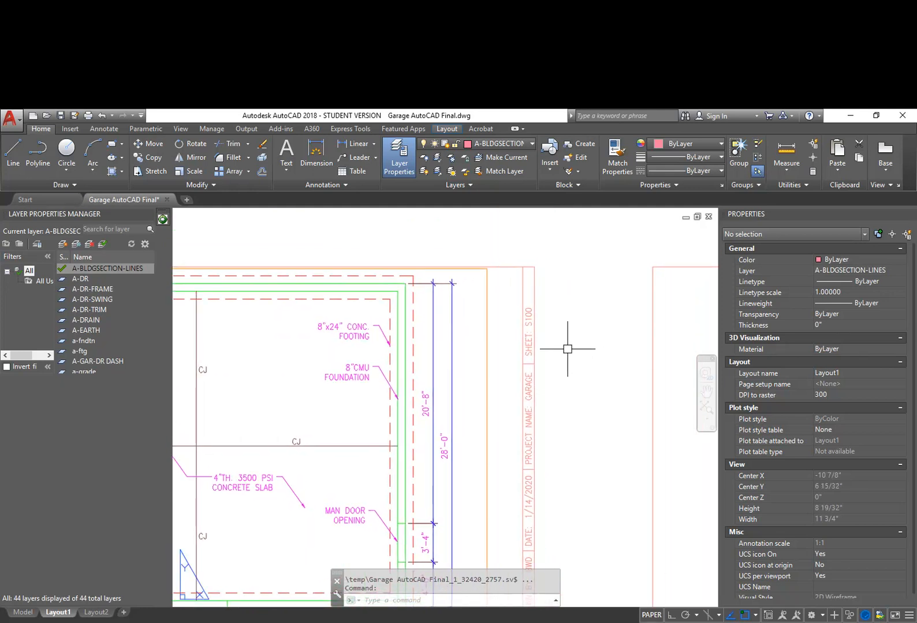
{"action": "scroll", "coordinate": [567, 349], "scroll_direction": "up", "scroll_amount": 4}
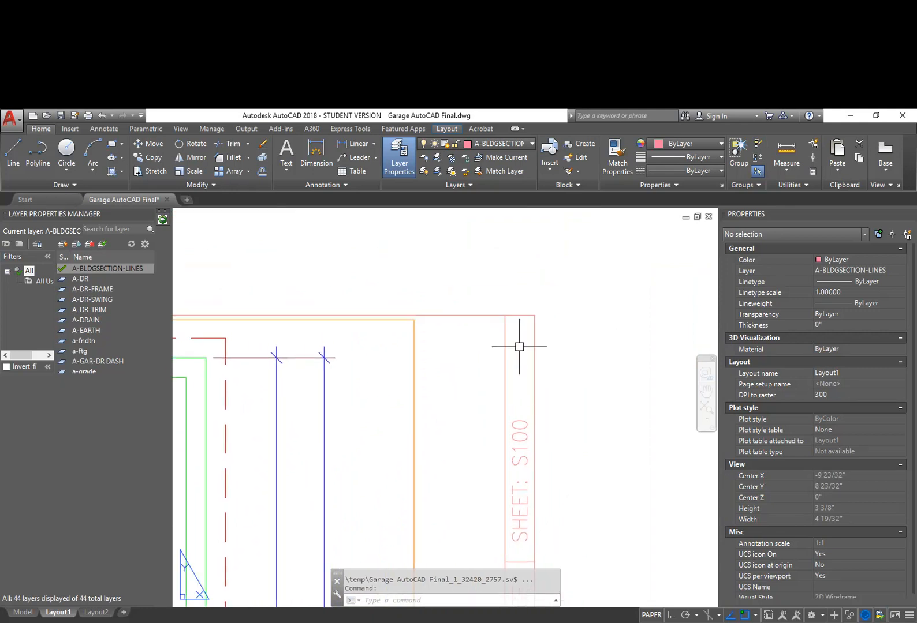
{"action": "scroll", "coordinate": [578, 398], "scroll_direction": "down", "scroll_amount": 2}
{"action": "scroll", "coordinate": [587, 374], "scroll_direction": "down", "scroll_amount": 4}
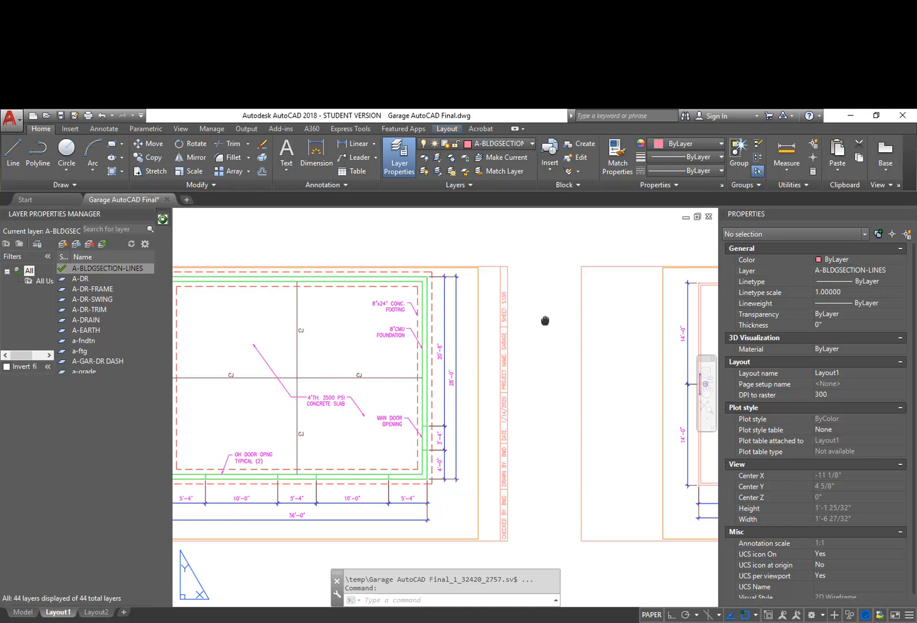
{"action": "middle_click_drag", "start_coordinate": [546, 317], "coordinate": [525, 333]}
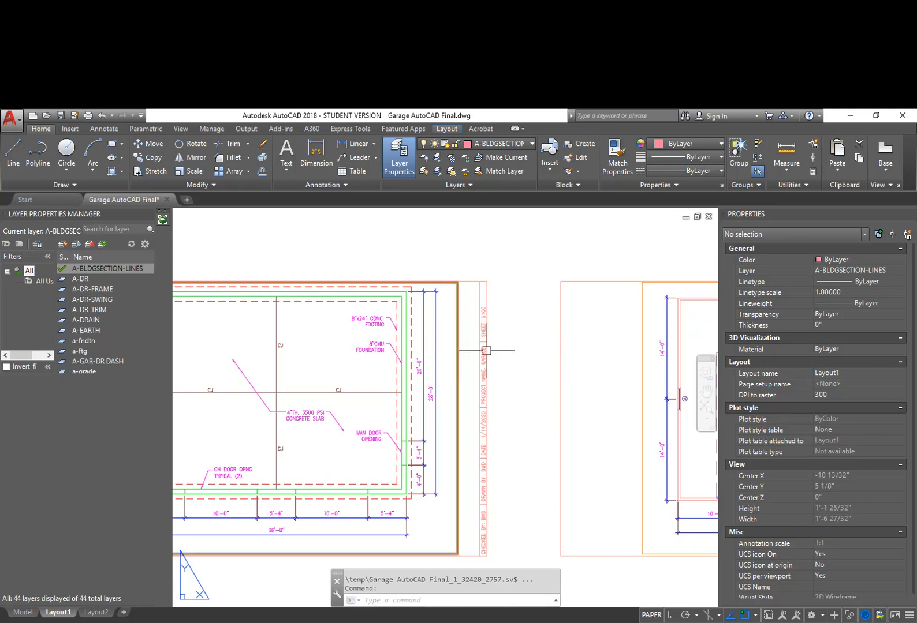
Step: Examine the sheet numbers in the title blocks of the floor plan, front elevation, and side elevation and roof plan sheets
{"action": "middle_click_drag", "start_coordinate": [608, 345], "coordinate": [336, 325]}
{"action": "middle_click_drag", "start_coordinate": [533, 350], "coordinate": [442, 348]}
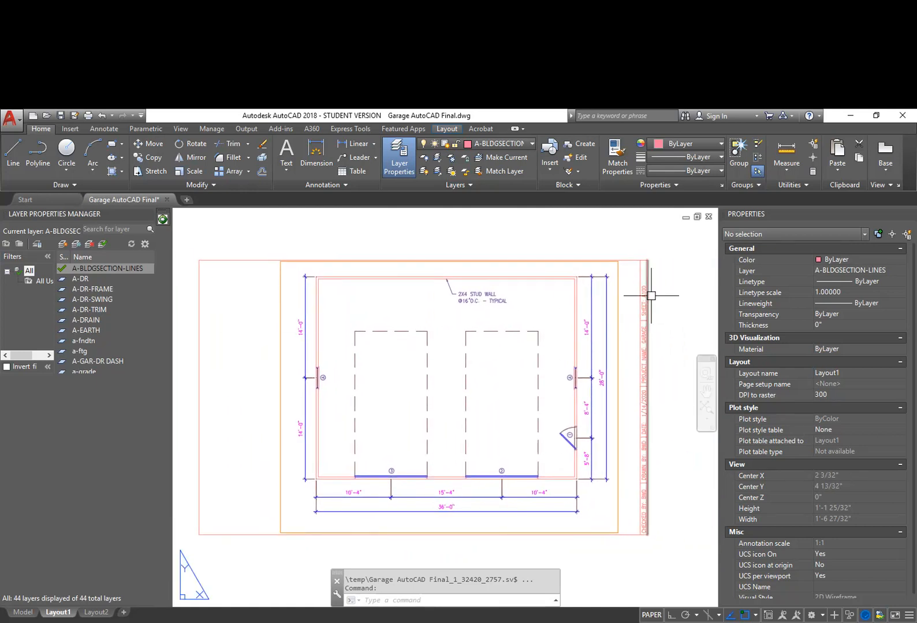
{"action": "middle_click_drag", "start_coordinate": [680, 309], "coordinate": [418, 310]}
{"action": "middle_click_drag", "start_coordinate": [621, 305], "coordinate": [525, 299]}
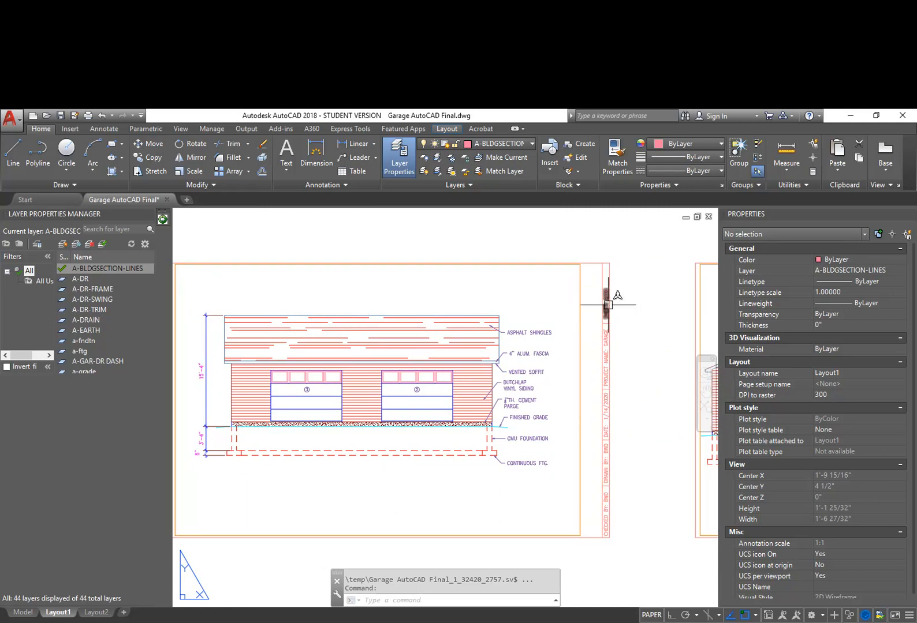
{"action": "middle_click_drag", "start_coordinate": [642, 338], "coordinate": [313, 328]}
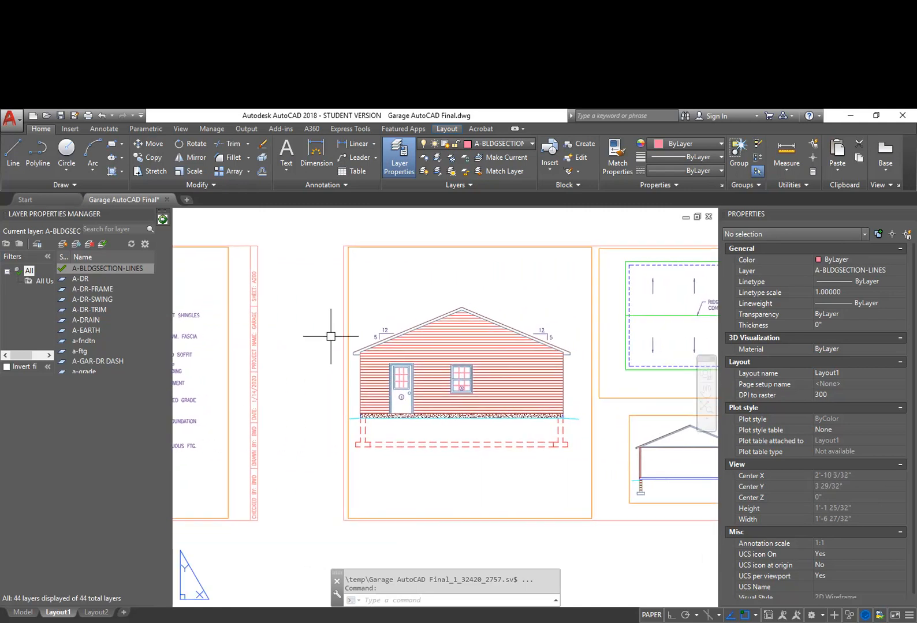
{"action": "middle_click_drag", "start_coordinate": [542, 375], "coordinate": [444, 375]}
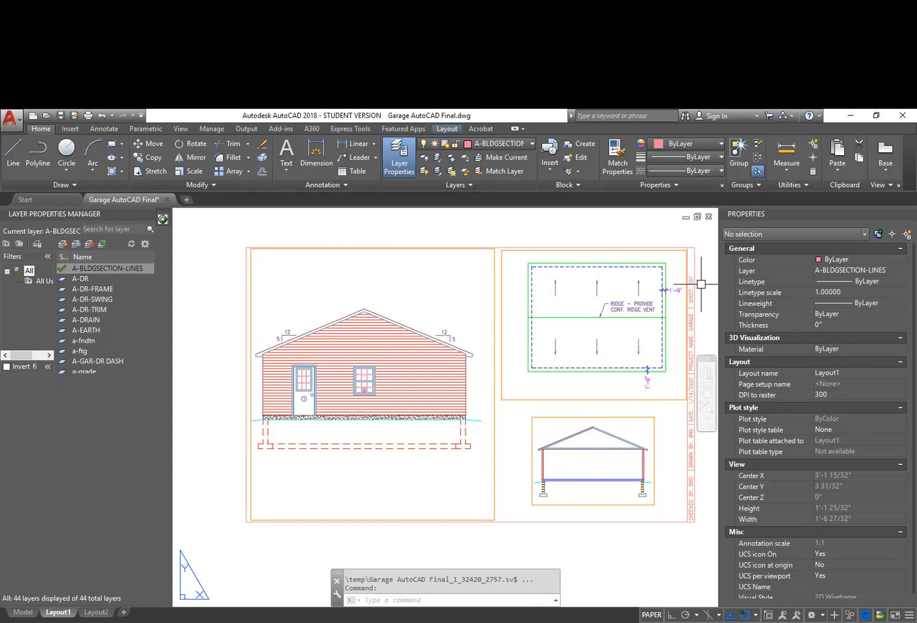
{"action": "scroll", "coordinate": [696, 274], "scroll_direction": "up", "scroll_amount": 4}
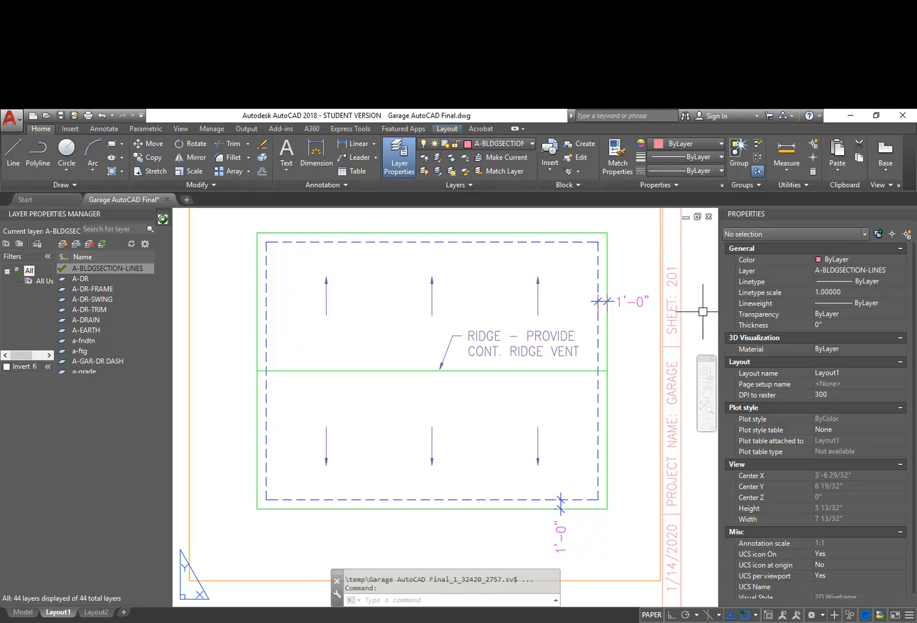
{"action": "scroll", "coordinate": [701, 310], "scroll_direction": "down", "scroll_amount": 5}
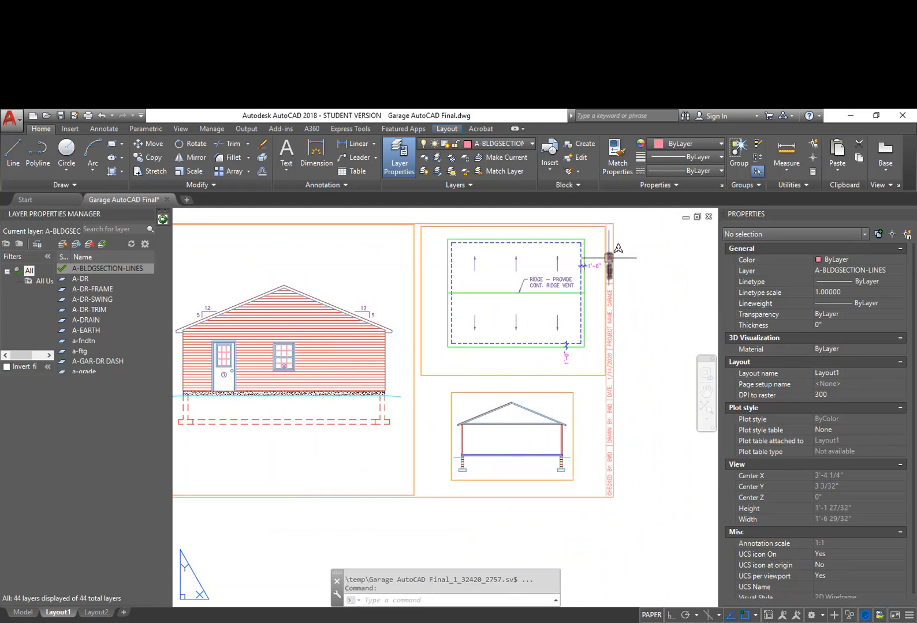
{"action": "middle_click_drag", "start_coordinate": [413, 432], "coordinate": [487, 440]}
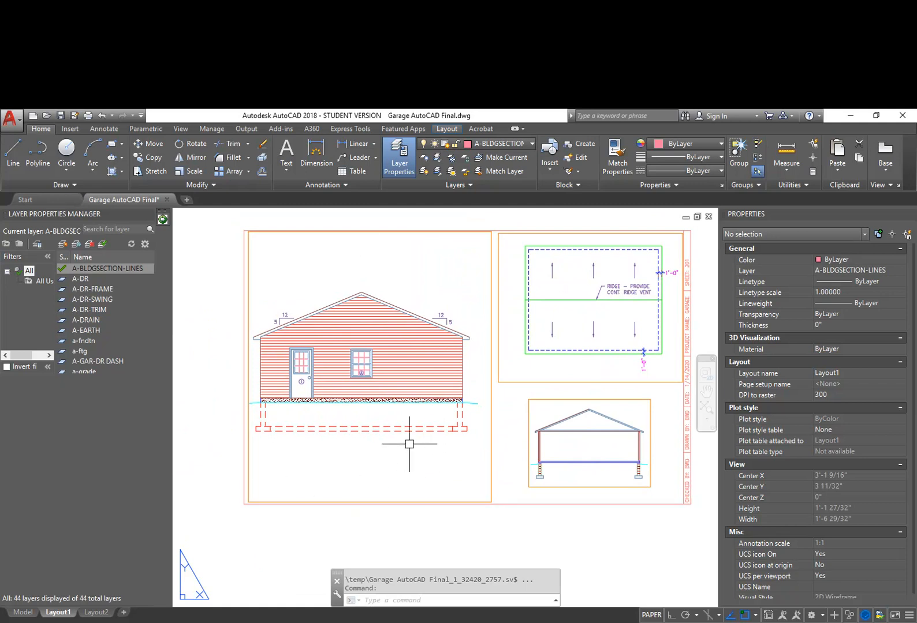
Step: Change the sheet number in the title block of the foundation drain detail sheet to A300
{"action": "scroll", "coordinate": [462, 474], "scroll_direction": "down", "scroll_amount": 2}
{"action": "middle_click_drag", "start_coordinate": [569, 467], "coordinate": [389, 451]}
{"action": "scroll", "coordinate": [550, 379], "scroll_direction": "up", "scroll_amount": 1}
{"action": "scroll", "coordinate": [597, 375], "scroll_direction": "up", "scroll_amount": 6}
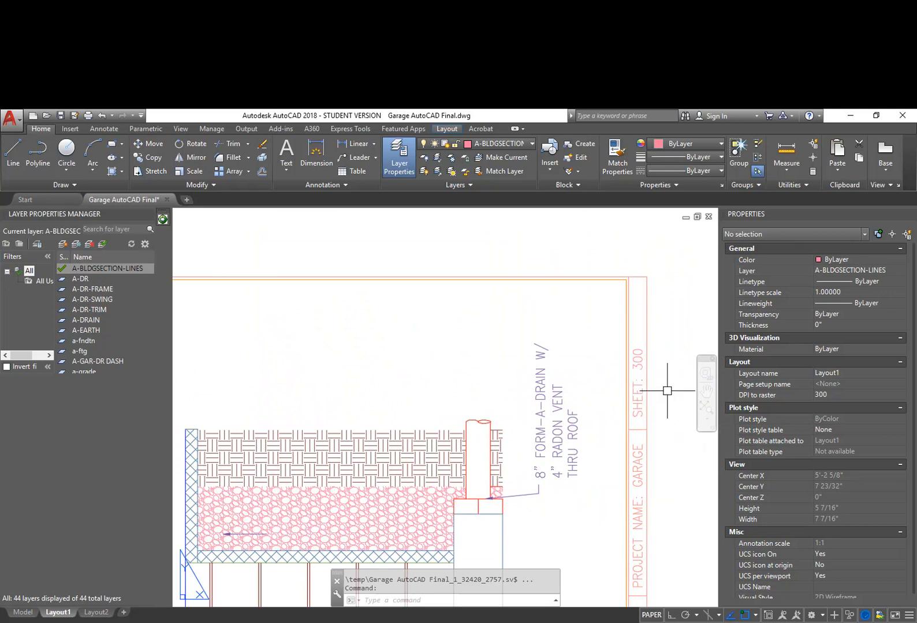
{"action": "left_click", "coordinate": [638, 359]}
{"action": "double_click", "coordinate": [639, 359]}
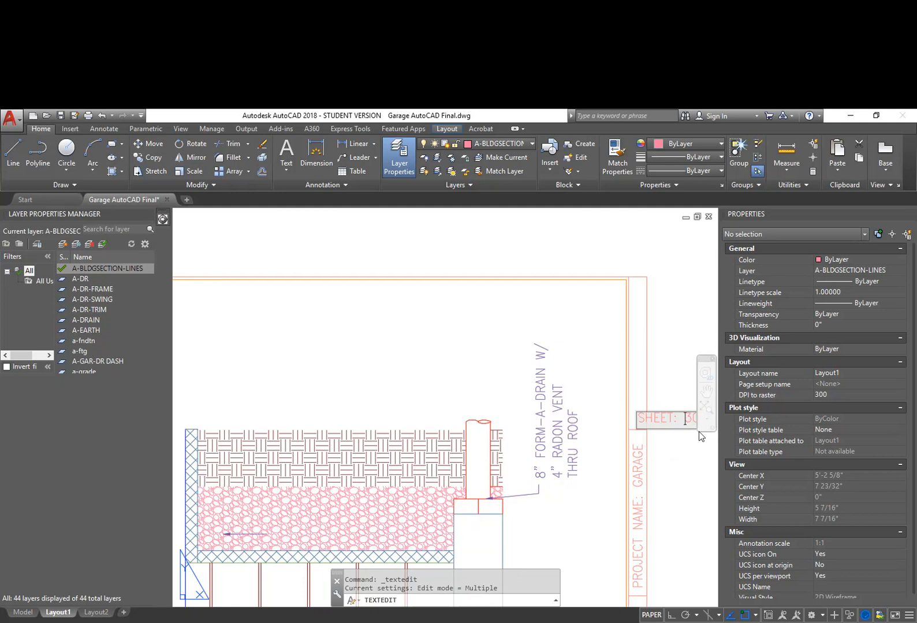
{"action": "left_click", "coordinate": [668, 360]}
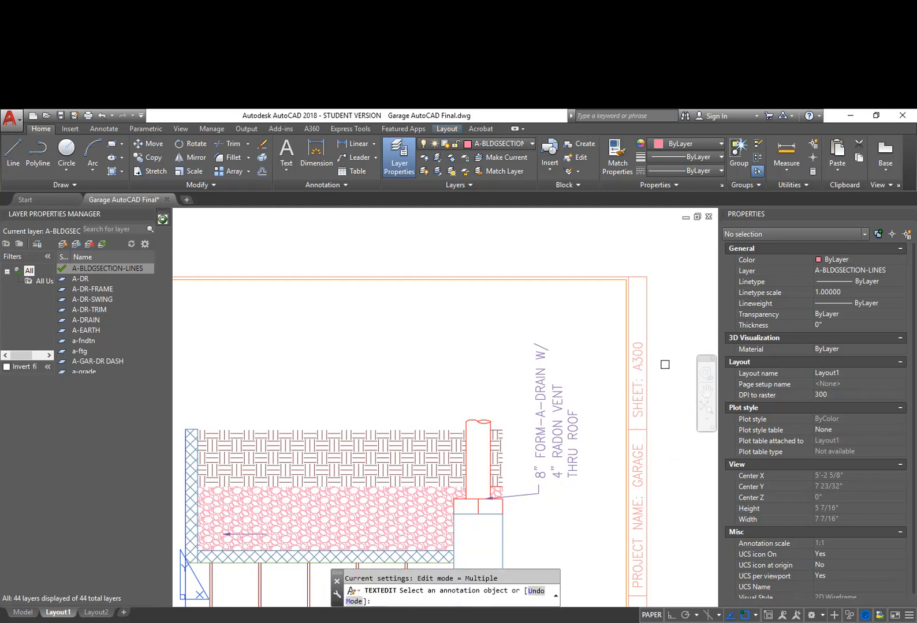
Step: Set the title block date on the foundation plan sheet S100 to 1/15/2020
{"action": "scroll", "coordinate": [661, 386], "scroll_direction": "down", "scroll_amount": 2}
{"action": "middle_click_drag", "start_coordinate": [670, 451], "coordinate": [610, 351]}
{"action": "scroll", "coordinate": [623, 399], "scroll_direction": "down", "scroll_amount": 4}
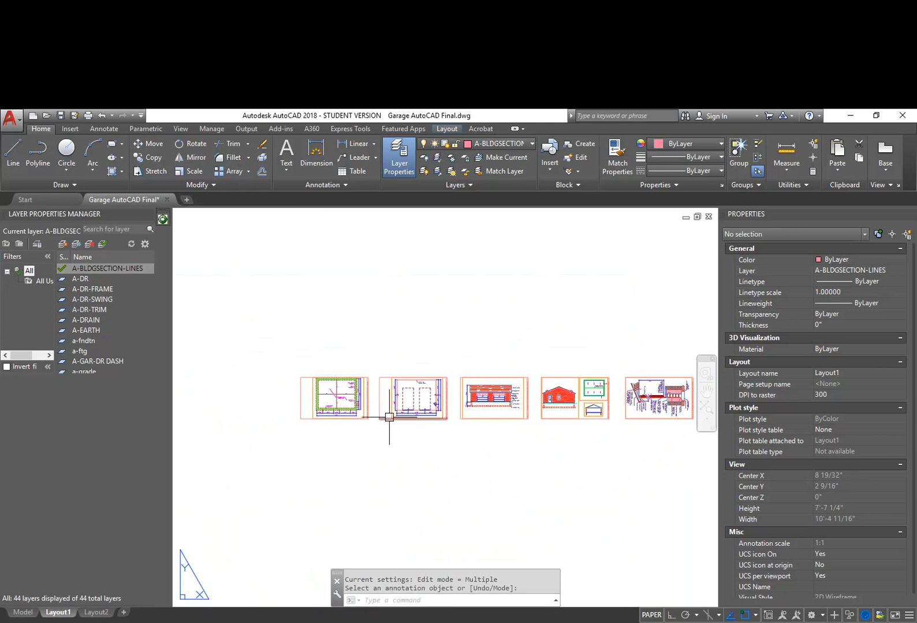
{"action": "scroll", "coordinate": [380, 410], "scroll_direction": "up", "scroll_amount": 10}
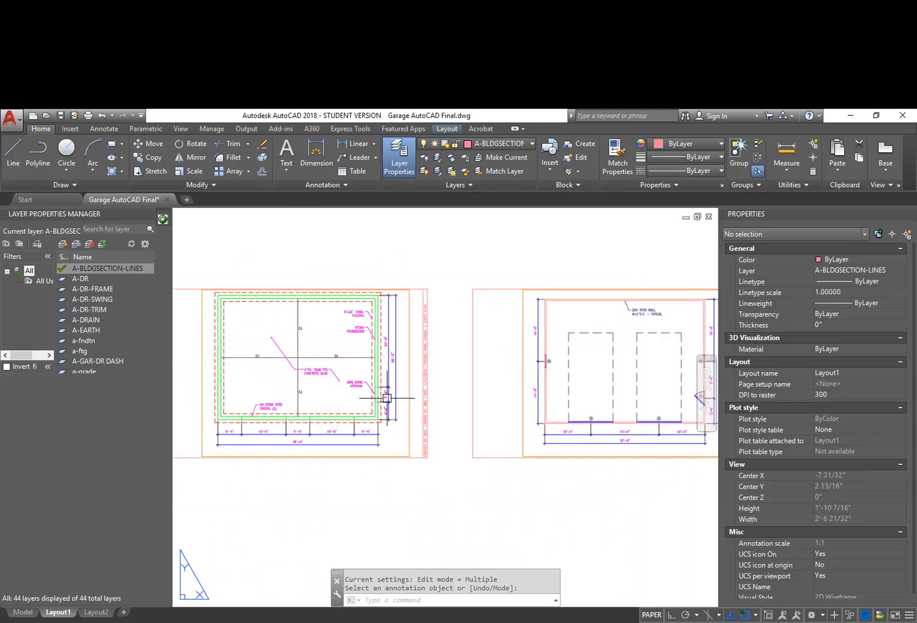
{"action": "double_click", "coordinate": [521, 316]}
{"action": "left_click", "coordinate": [546, 352]}
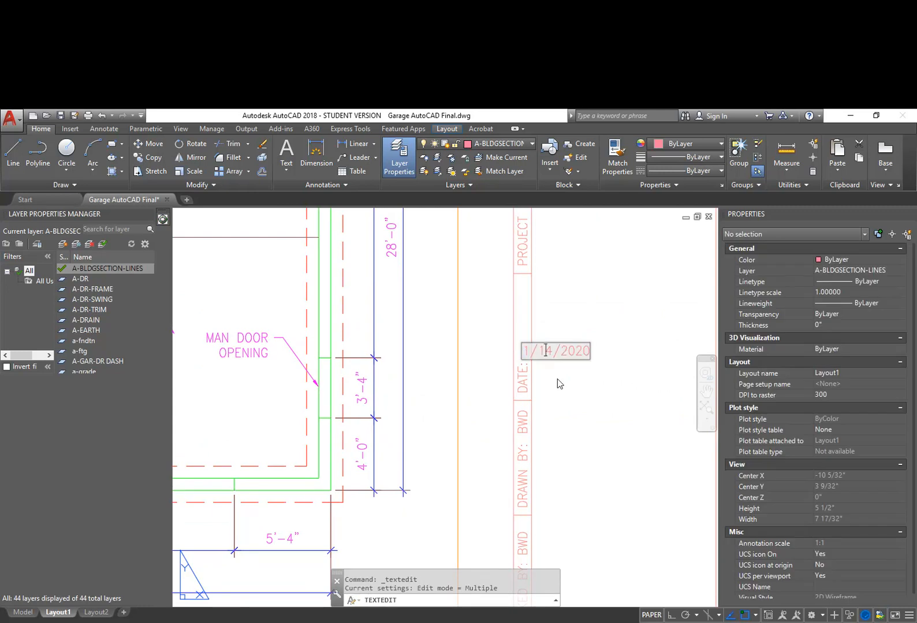
{"action": "key", "text": "Delete"}
{"action": "type", "text": "5"}
{"action": "left_click", "coordinate": [547, 478]}
Step: Set the title block date on the floor plan sheet to 1/15/2020
{"action": "scroll", "coordinate": [583, 451], "scroll_direction": "down", "scroll_amount": 4}
{"action": "scroll", "coordinate": [473, 335], "scroll_direction": "up", "scroll_amount": 2}
{"action": "scroll", "coordinate": [494, 395], "scroll_direction": "down", "scroll_amount": 1}
{"action": "middle_click_drag", "start_coordinate": [493, 395], "coordinate": [356, 392]}
{"action": "middle_click_drag", "start_coordinate": [595, 441], "coordinate": [405, 440]}
{"action": "scroll", "coordinate": [666, 415], "scroll_direction": "up", "scroll_amount": 2}
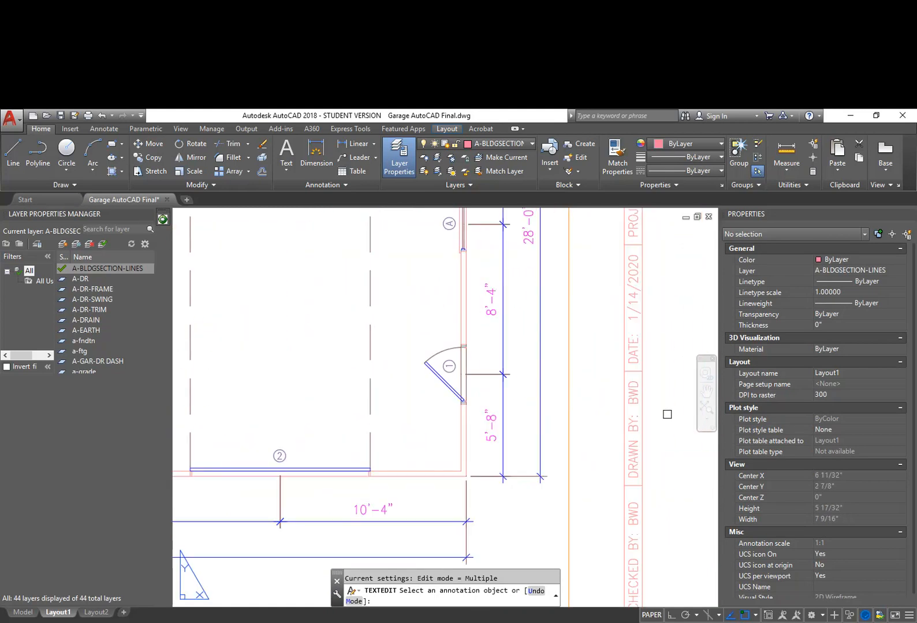
{"action": "left_click", "coordinate": [641, 310]}
{"action": "left_click", "coordinate": [662, 329]}
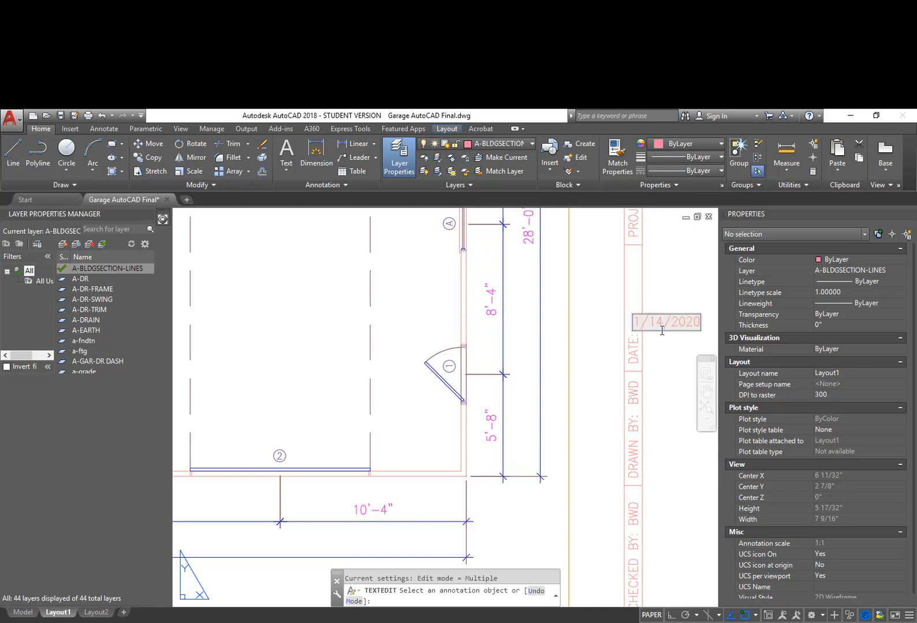
{"action": "type", "text": "5"}
{"action": "left_click", "coordinate": [667, 396]}
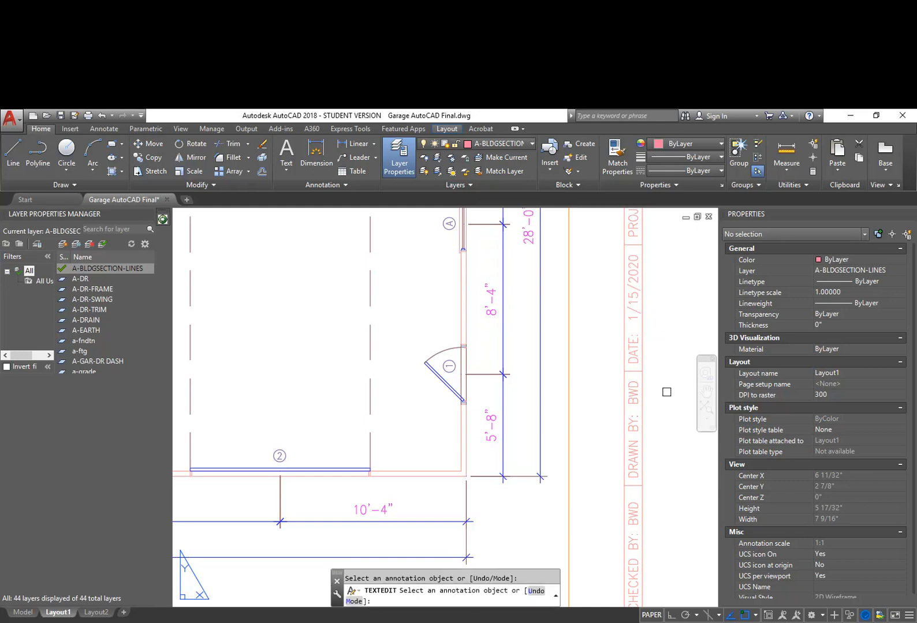
Step: Set the title block date on the front elevation sheet with the garage doors to 1/15/2020
{"action": "scroll", "coordinate": [662, 379], "scroll_direction": "down", "scroll_amount": 2}
{"action": "middle_click_drag", "start_coordinate": [662, 378], "coordinate": [401, 372]}
{"action": "middle_click_drag", "start_coordinate": [557, 368], "coordinate": [267, 368]}
{"action": "scroll", "coordinate": [592, 345], "scroll_direction": "up", "scroll_amount": 3}
{"action": "left_click", "coordinate": [649, 403]}
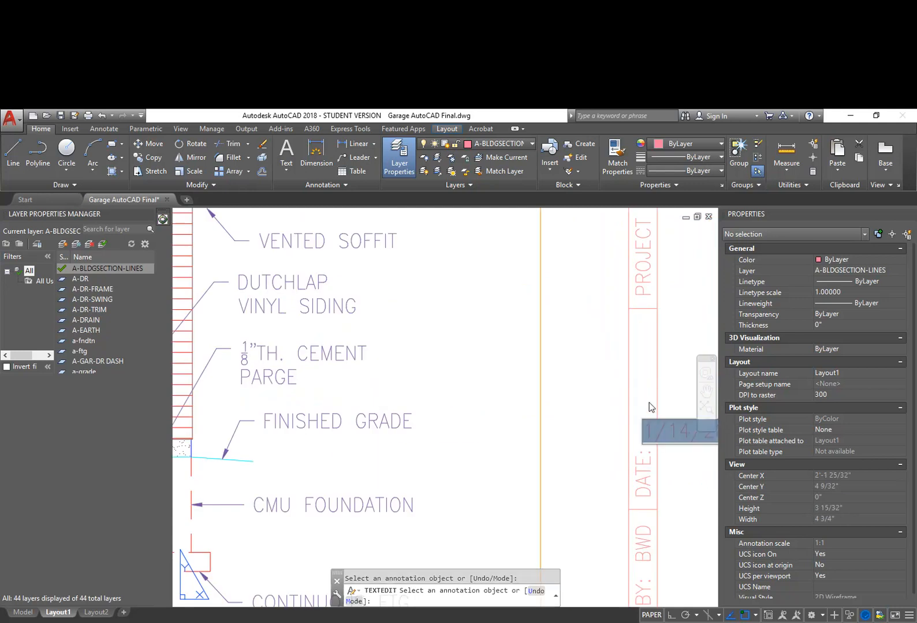
{"action": "type", "text": "5"}
{"action": "left_click", "coordinate": [682, 448]}
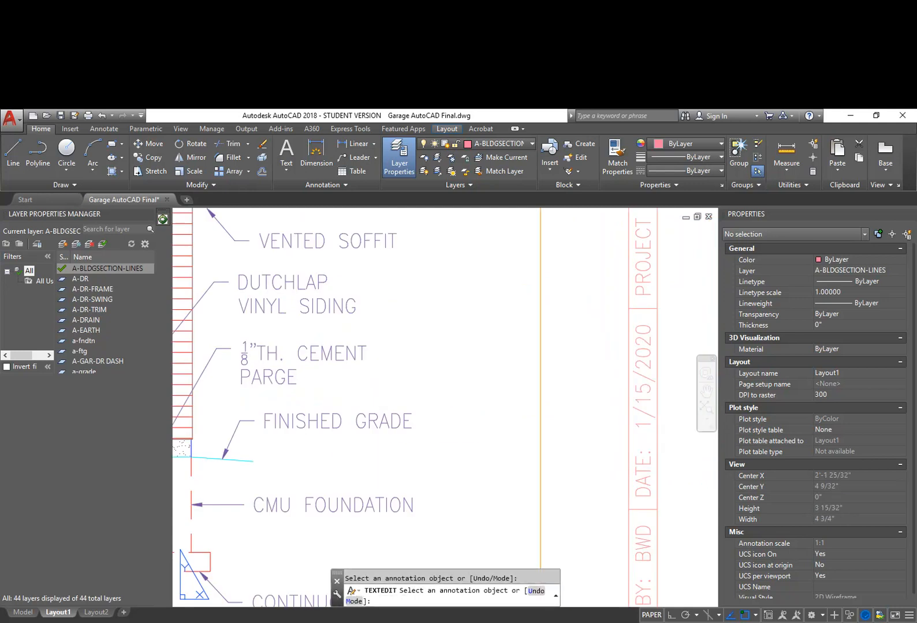
Step: Set the title block date on the side elevation and roof plan sheet to 1/15/2020
{"action": "scroll", "coordinate": [629, 449], "scroll_direction": "down", "scroll_amount": 2}
{"action": "middle_click_drag", "start_coordinate": [671, 461], "coordinate": [322, 404]}
{"action": "middle_click_drag", "start_coordinate": [692, 406], "coordinate": [278, 396]}
{"action": "middle_click_drag", "start_coordinate": [521, 415], "coordinate": [264, 416]}
{"action": "scroll", "coordinate": [436, 400], "scroll_direction": "up", "scroll_amount": 2}
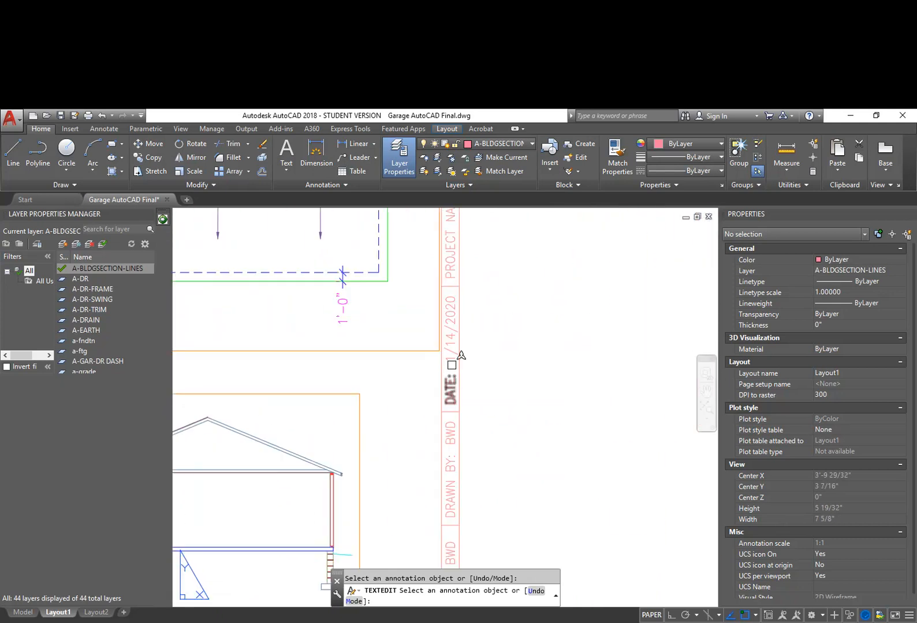
{"action": "left_click", "coordinate": [454, 352]}
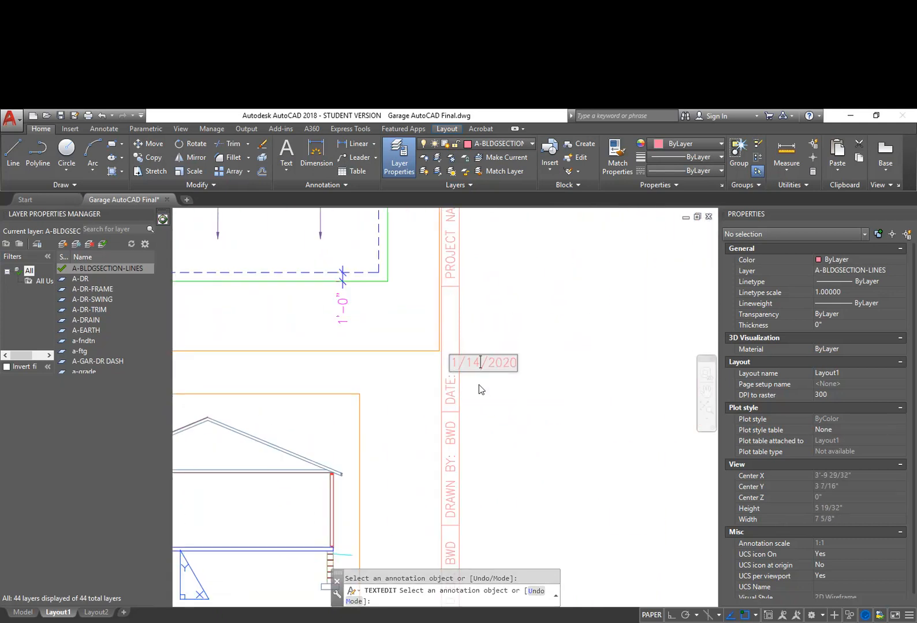
{"action": "type", "text": "1/15/2020"}
{"action": "key", "text": "Return"}
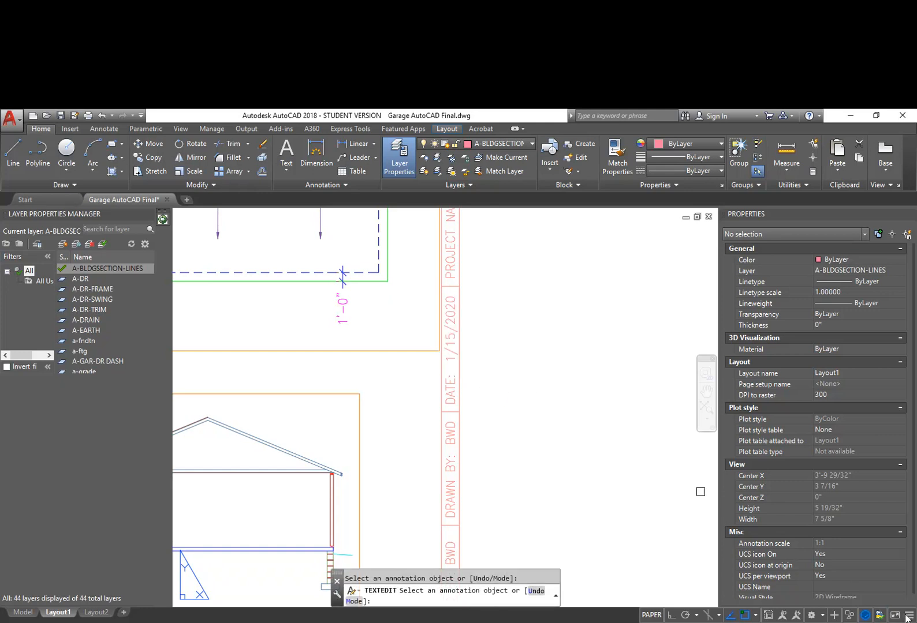
Step: Edit the title block date on detail sheet A300 to match the other sheets and finish the text editing
{"action": "middle_click_drag", "start_coordinate": [626, 345], "coordinate": [357, 356]}
{"action": "mouse_move", "coordinate": [532, 360]}
{"action": "middle_mouse_down"}
{"action": "mouse_move", "coordinate": [342, 341]}
{"action": "mouse_move", "coordinate": [189, 338]}
{"action": "middle_mouse_up"}
{"action": "middle_click_drag", "start_coordinate": [552, 338], "coordinate": [208, 342]}
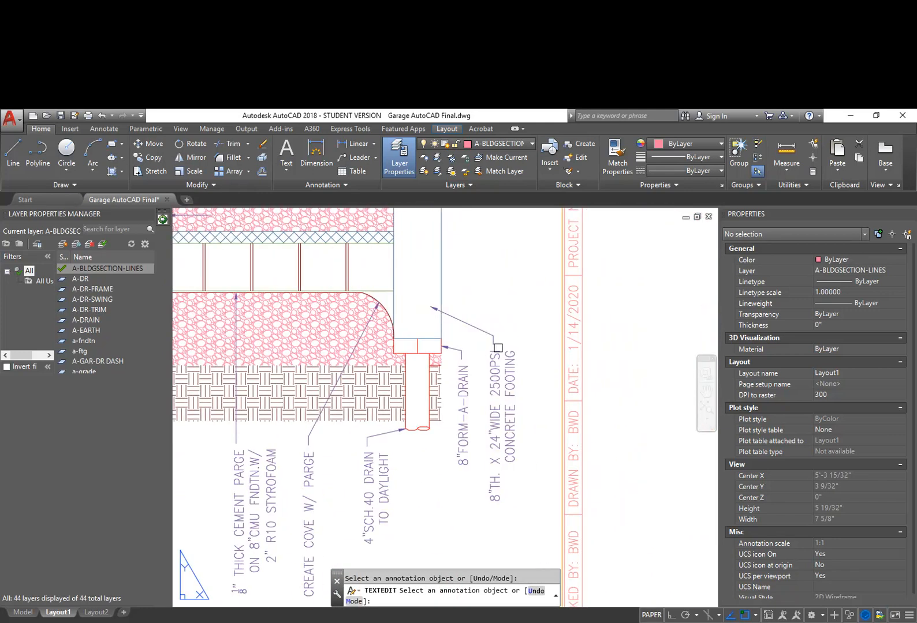
{"action": "left_click", "coordinate": [532, 352]}
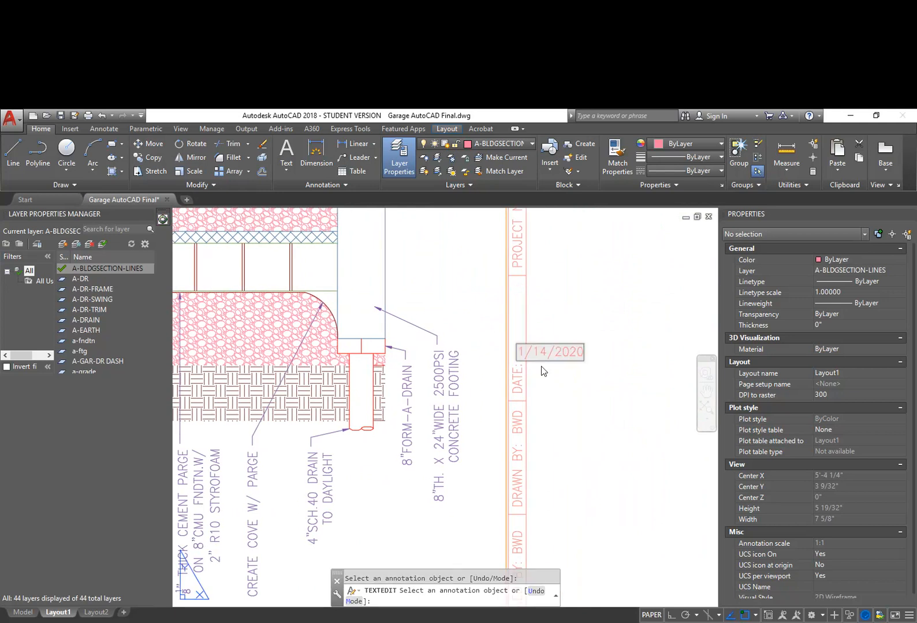
{"action": "left_click", "coordinate": [495, 388]}
{"action": "scroll", "coordinate": [592, 409], "scroll_direction": "down", "scroll_amount": 3}
{"action": "key", "text": "Return"}
Step: Bring the whole foundation plan sheet S100 back into view
{"action": "middle_click_drag", "start_coordinate": [400, 478], "coordinate": [549, 497]}
{"action": "scroll", "coordinate": [522, 517], "scroll_direction": "down", "scroll_amount": 2}
{"action": "middle_click_drag", "start_coordinate": [365, 516], "coordinate": [484, 482]}
{"action": "mouse_move", "coordinate": [351, 480]}
{"action": "middle_mouse_down"}
{"action": "mouse_move", "coordinate": [502, 479]}
{"action": "mouse_move", "coordinate": [480, 478]}
{"action": "middle_mouse_up"}
{"action": "middle_click_drag", "start_coordinate": [307, 481], "coordinate": [455, 479]}
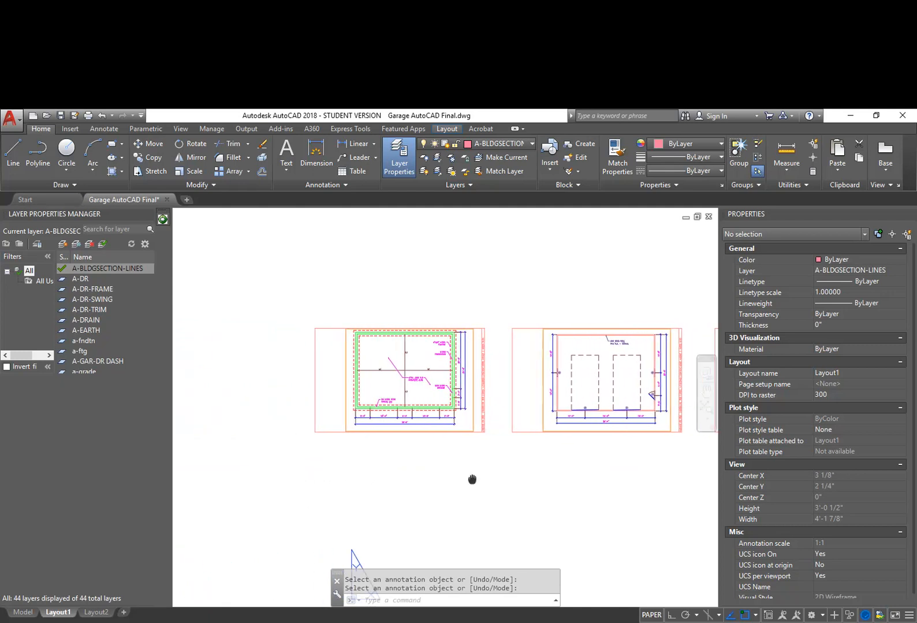
{"action": "scroll", "coordinate": [409, 452], "scroll_direction": "up", "scroll_amount": 4}
{"action": "middle_click_drag", "start_coordinate": [388, 462], "coordinate": [373, 560]}
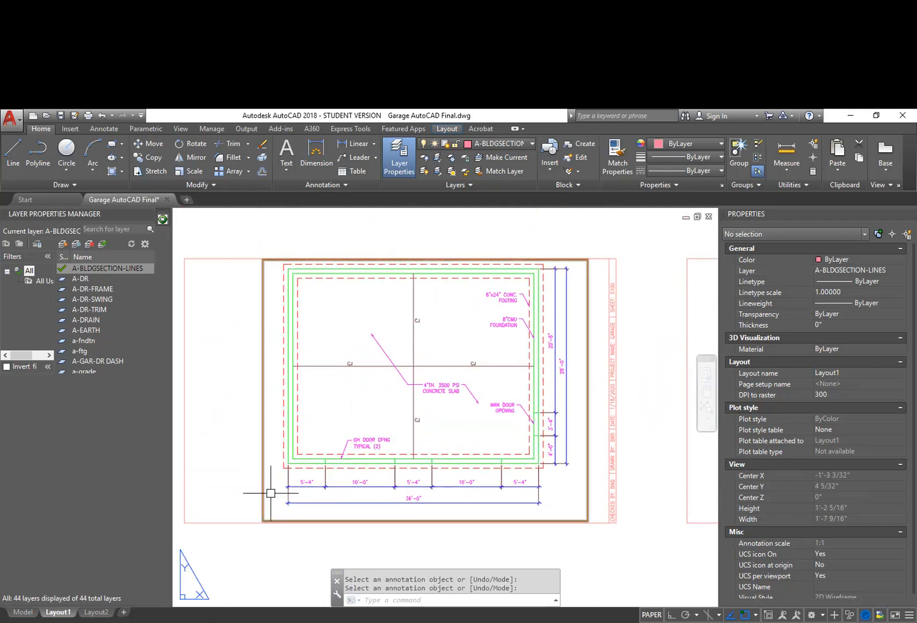
Step: Insert the DETAIL SYMBOL block from DesignCenter just below the foundation plan sheet
{"action": "scroll", "coordinate": [262, 510], "scroll_direction": "up", "scroll_amount": 5}
{"action": "middle_click_drag", "start_coordinate": [419, 512], "coordinate": [402, 370]}
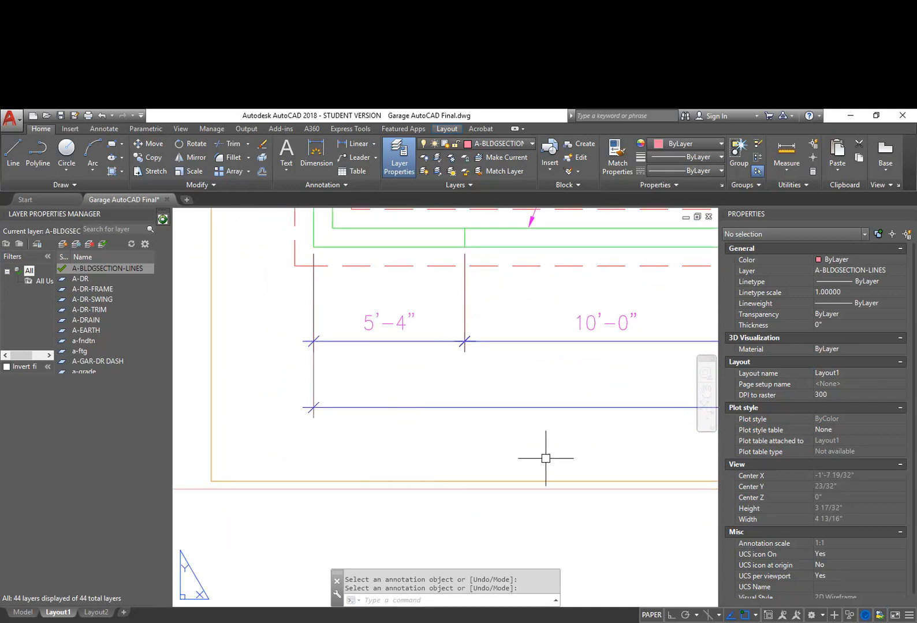
{"action": "scroll", "coordinate": [561, 459], "scroll_direction": "down", "scroll_amount": 2}
{"action": "middle_click_drag", "start_coordinate": [562, 460], "coordinate": [486, 461]}
{"action": "scroll", "coordinate": [489, 459], "scroll_direction": "down", "scroll_amount": 2}
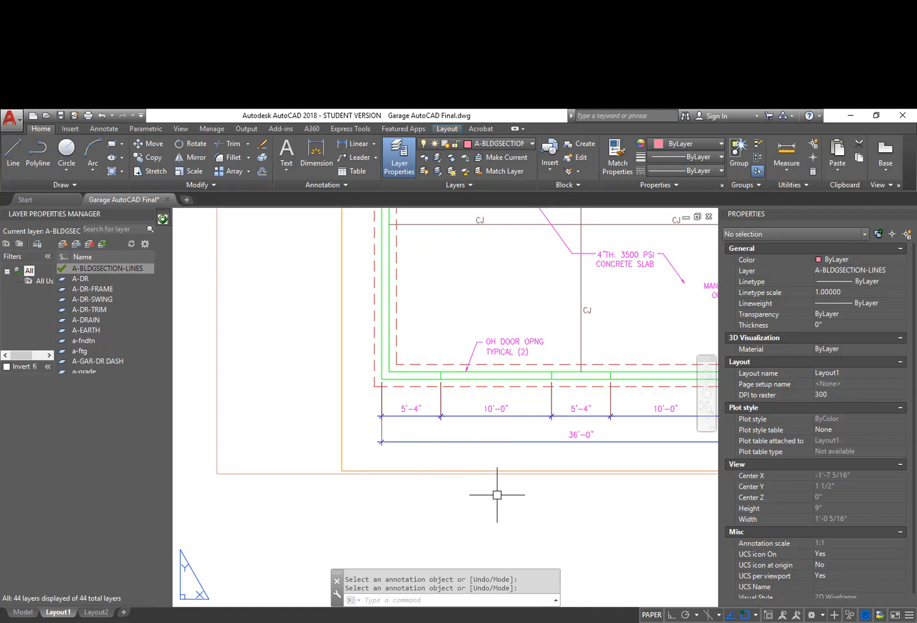
{"action": "key", "text": "ctrl+2"}
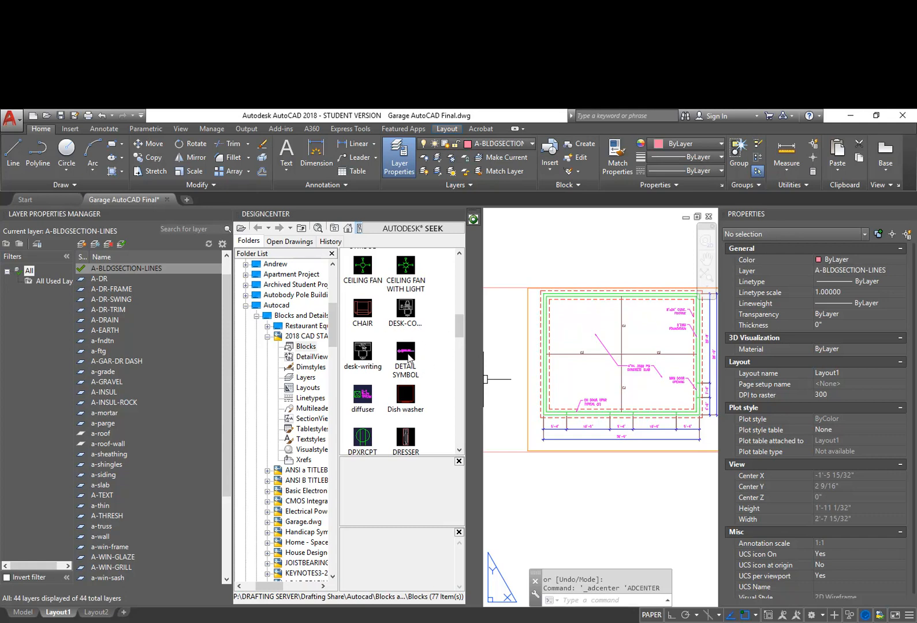
{"action": "left_click_drag", "start_coordinate": [408, 354], "coordinate": [563, 471]}
{"action": "scroll", "coordinate": [579, 476], "scroll_direction": "up", "scroll_amount": 4}
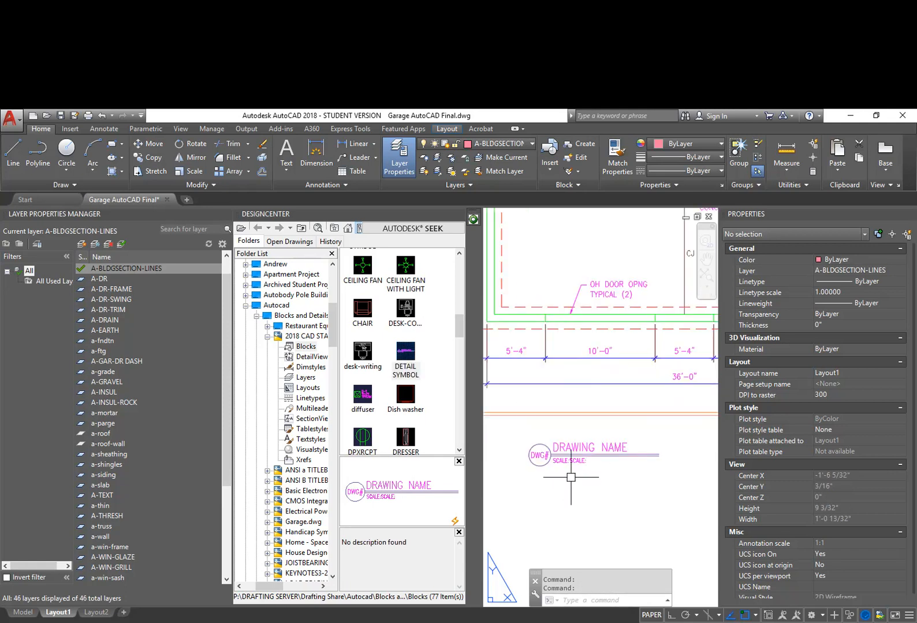
Step: Move the inserted detail symbol up into the foundation plan sheet, directly beneath the 36'-0" overall dimension
{"action": "middle_click_drag", "start_coordinate": [567, 479], "coordinate": [591, 490]}
{"action": "type", "text": "m"}
{"action": "key", "text": "Return"}
{"action": "left_click", "coordinate": [630, 490]}
{"action": "left_click", "coordinate": [531, 444]}
{"action": "key", "text": "Return"}
{"action": "left_click", "coordinate": [577, 457]}
{"action": "scroll", "coordinate": [595, 405], "scroll_direction": "up", "scroll_amount": 4}
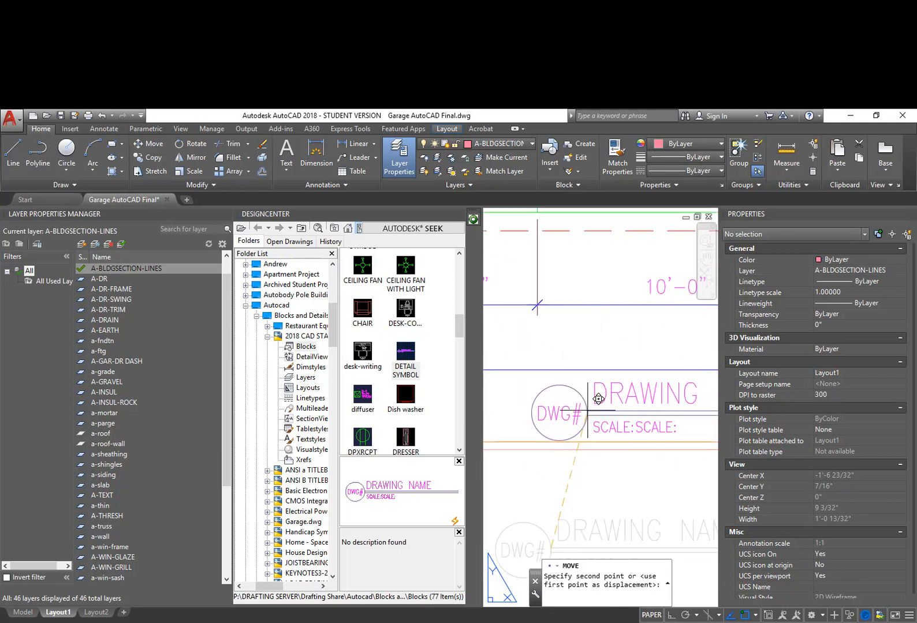
{"action": "left_click", "coordinate": [587, 408]}
{"action": "scroll", "coordinate": [593, 466], "scroll_direction": "down", "scroll_amount": 5}
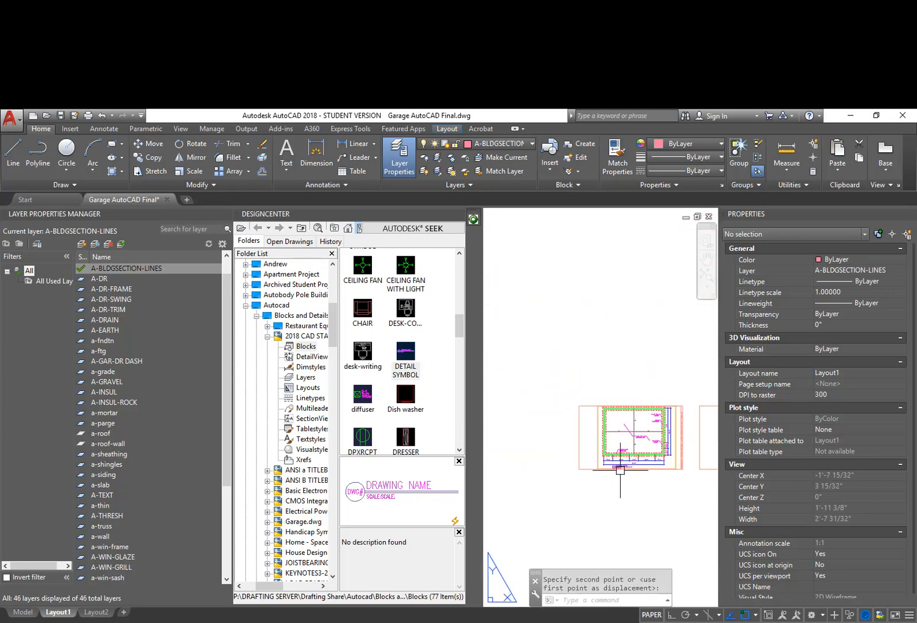
Step: Close DesignCenter and explode the detail symbol block under the foundation plan
{"action": "scroll", "coordinate": [667, 472], "scroll_direction": "up", "scroll_amount": 2}
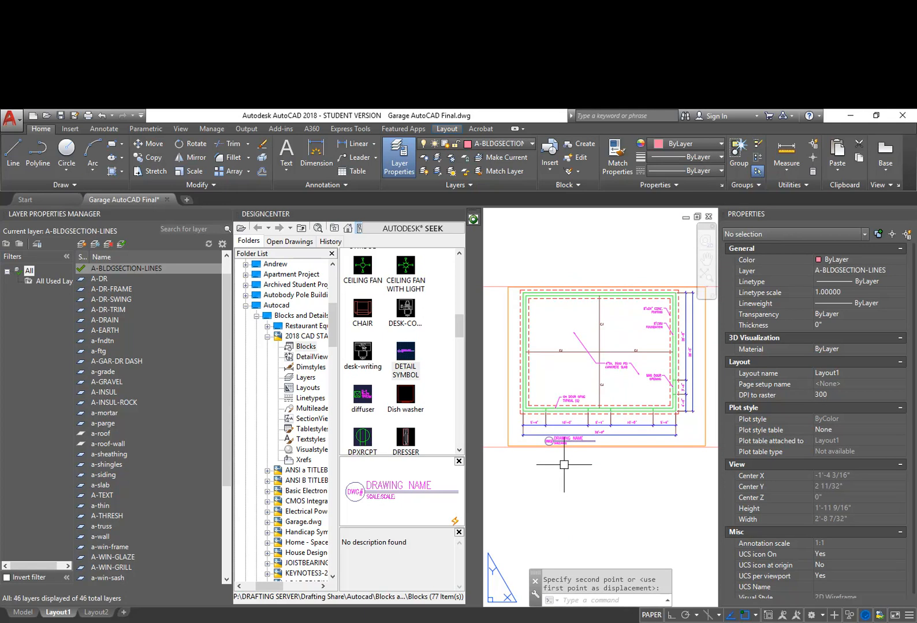
{"action": "scroll", "coordinate": [557, 462], "scroll_direction": "up", "scroll_amount": 2}
{"action": "scroll", "coordinate": [548, 439], "scroll_direction": "up", "scroll_amount": 3}
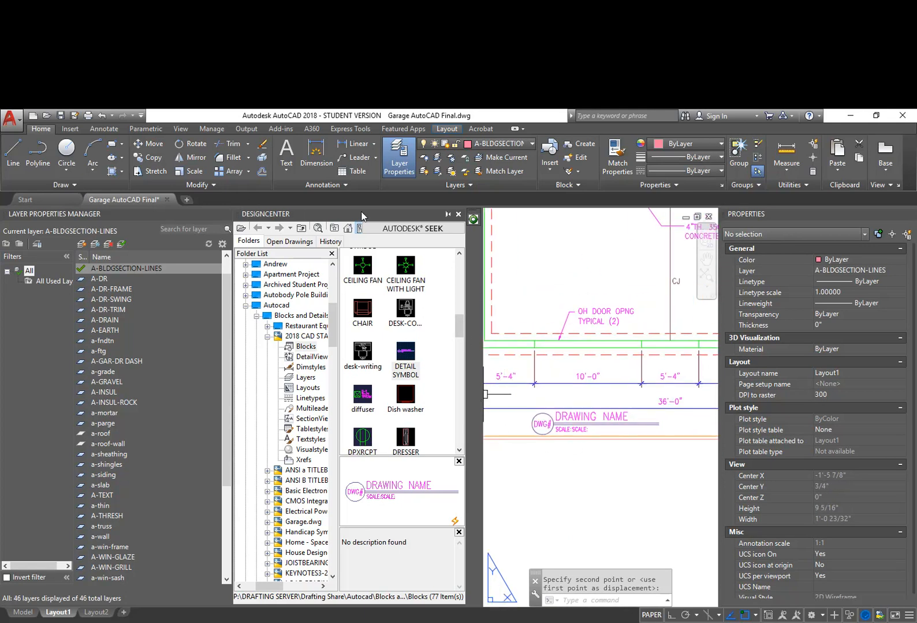
{"action": "key", "text": "ctrl+2"}
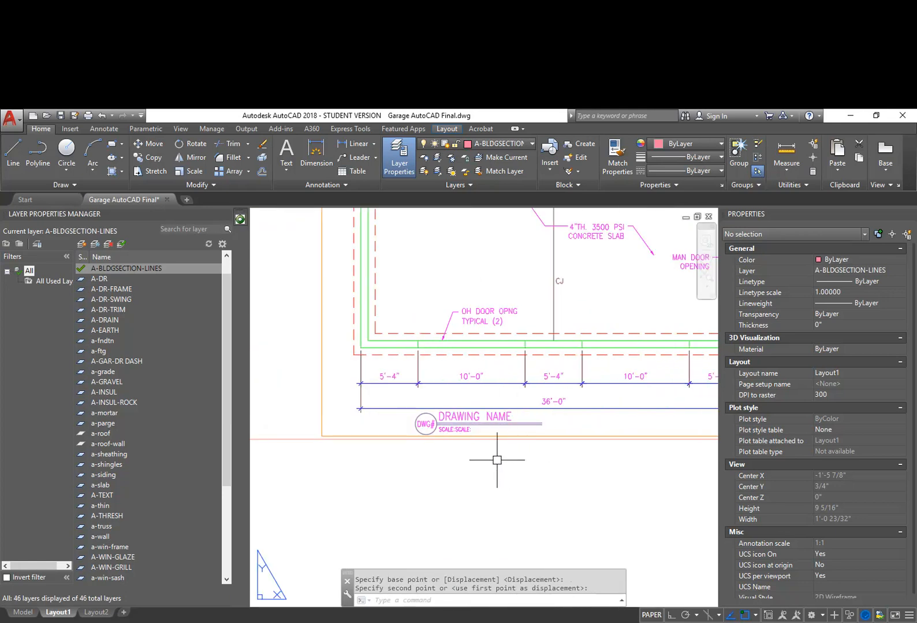
{"action": "key", "text": "Escape"}
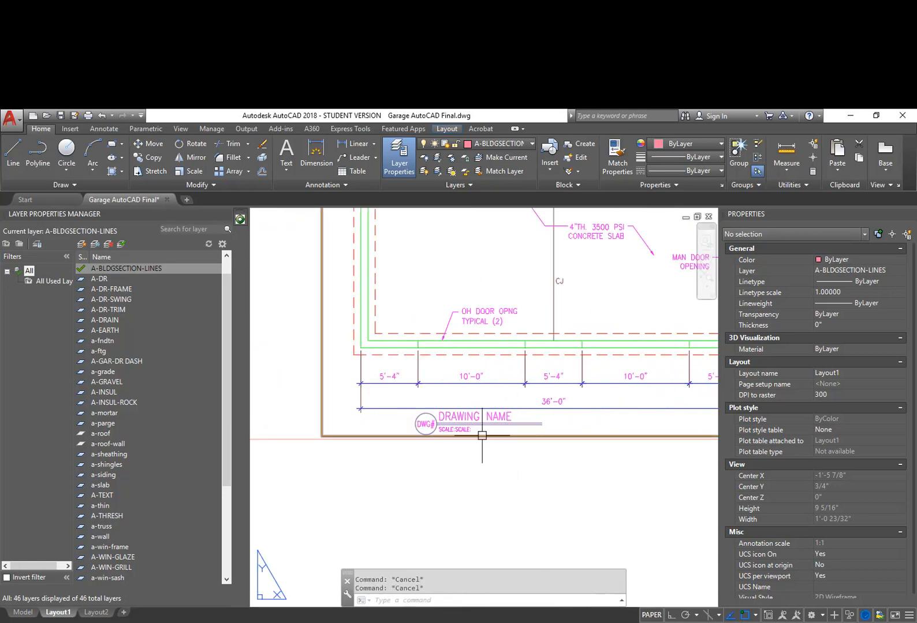
{"action": "scroll", "coordinate": [436, 420], "scroll_direction": "up", "scroll_amount": 2}
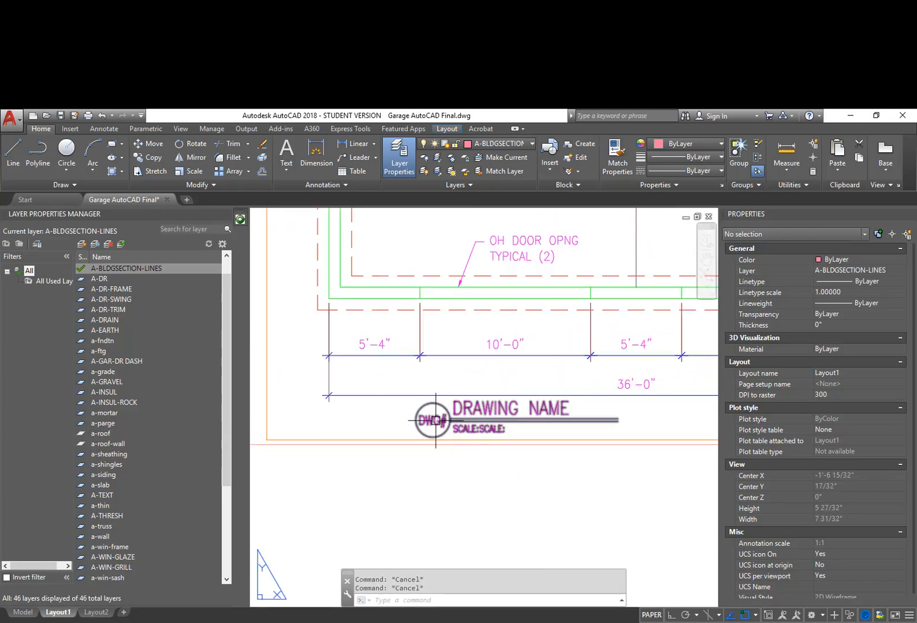
{"action": "left_click", "coordinate": [466, 408]}
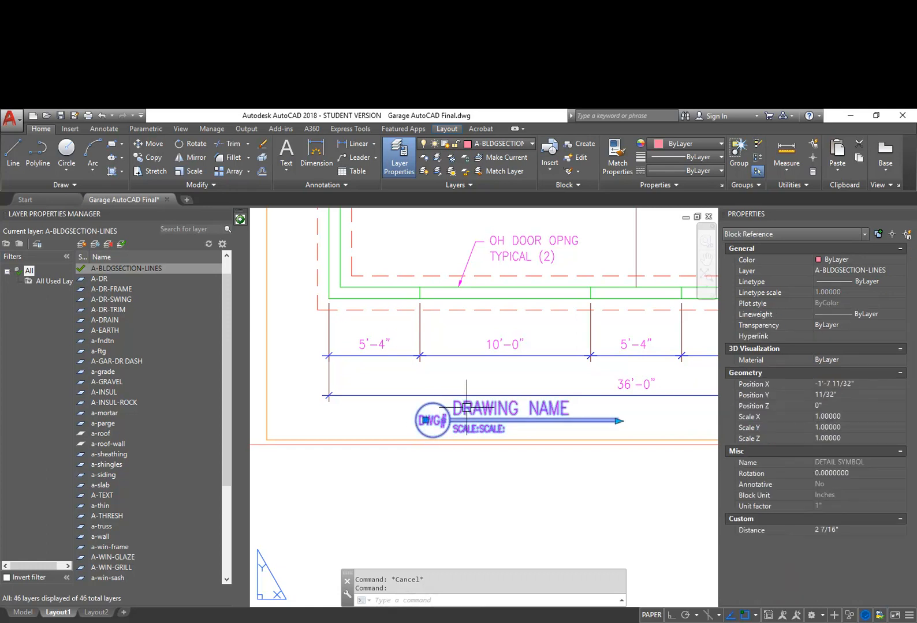
{"action": "type", "text": "x"}
{"action": "key", "text": "Return"}
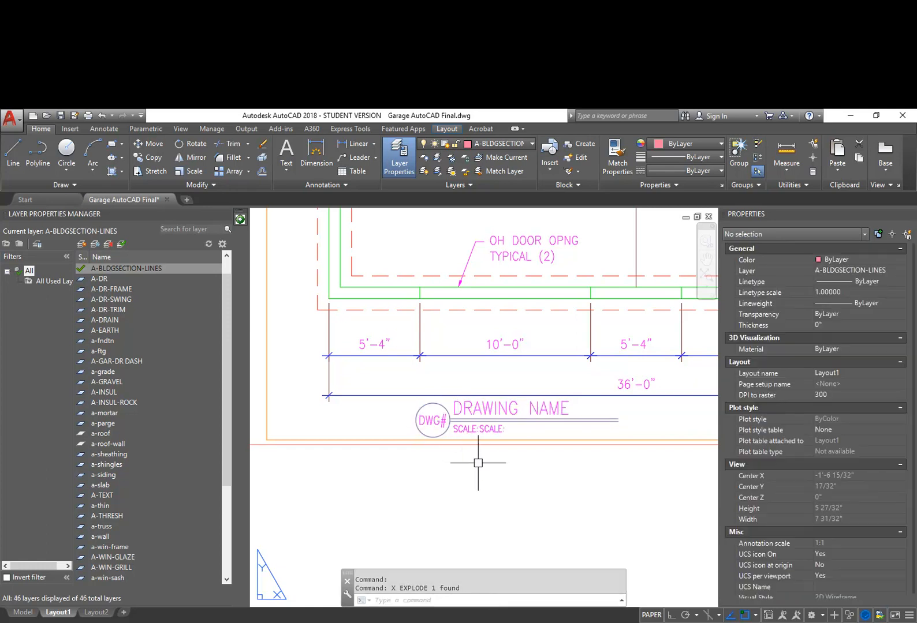
Step: Change the drawing number text in the foundation plan symbol's circle to 1
{"action": "double_click", "coordinate": [432, 420]}
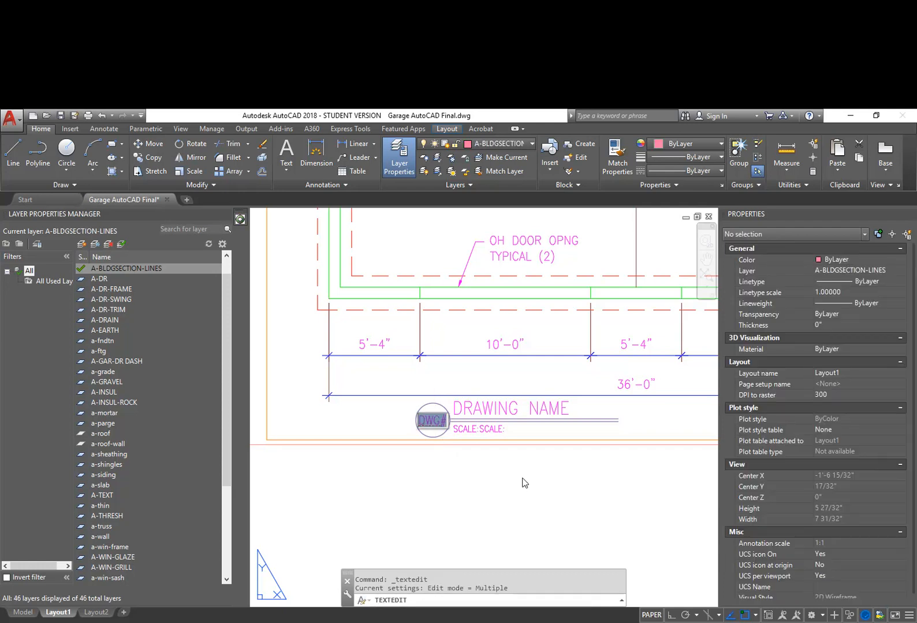
{"action": "scroll", "coordinate": [524, 482], "scroll_direction": "down", "scroll_amount": 6}
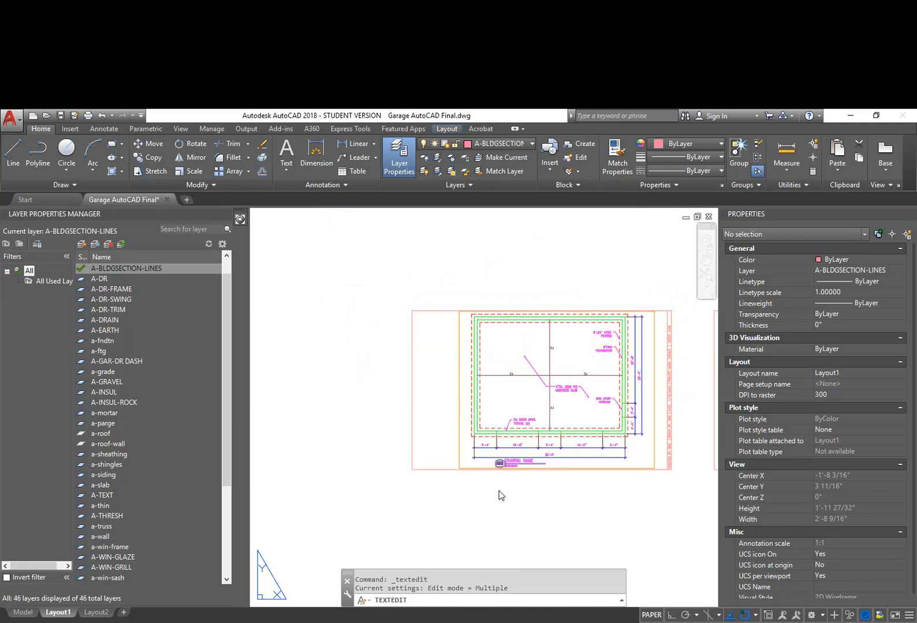
{"action": "scroll", "coordinate": [498, 485], "scroll_direction": "up", "scroll_amount": 6}
{"action": "type", "text": "1"}
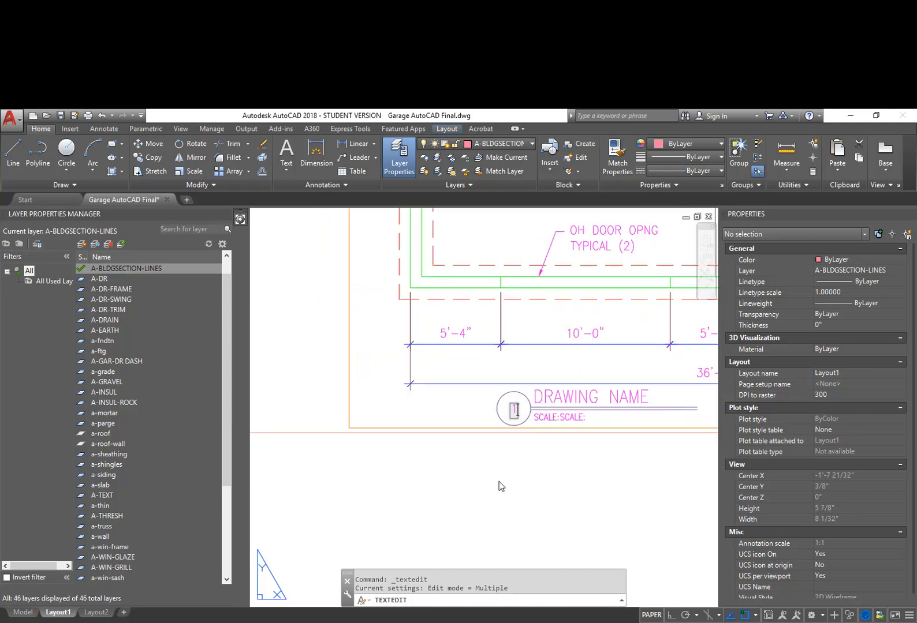
{"action": "left_click", "coordinate": [499, 481]}
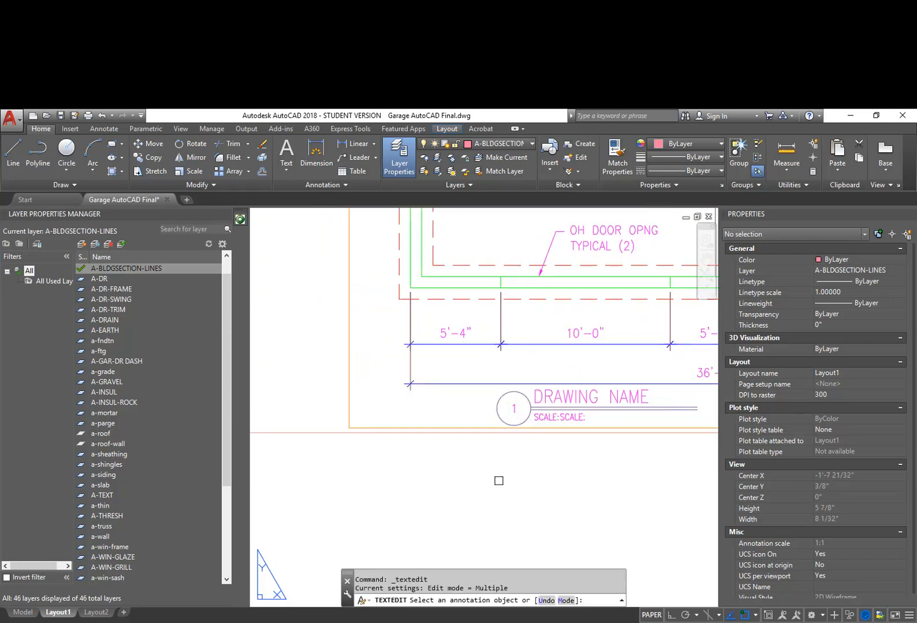
Step: Replace the drawing name text of the foundation plan symbol with FOUNDATION PLAN
{"action": "left_click", "coordinate": [578, 398]}
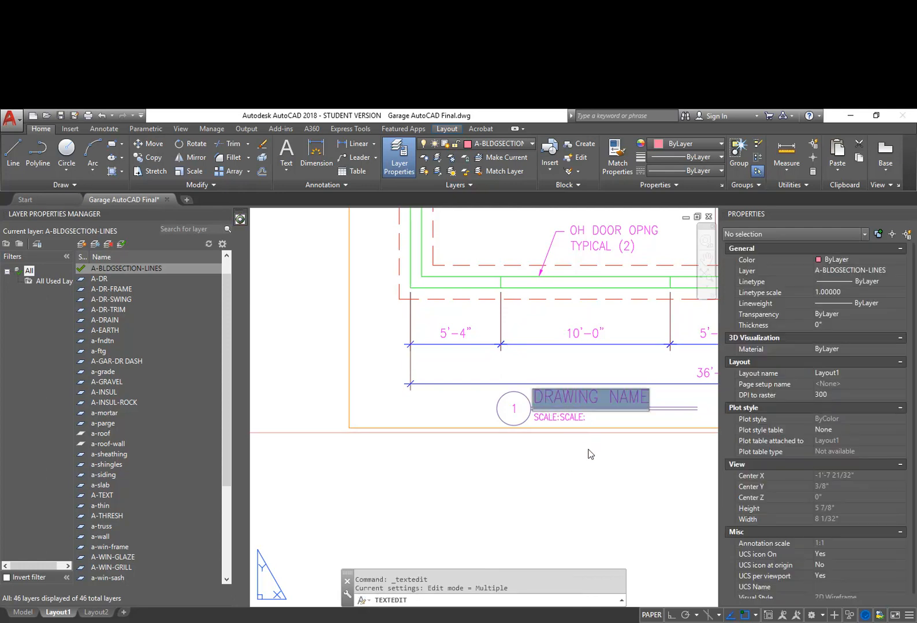
{"action": "type", "text": "f"}
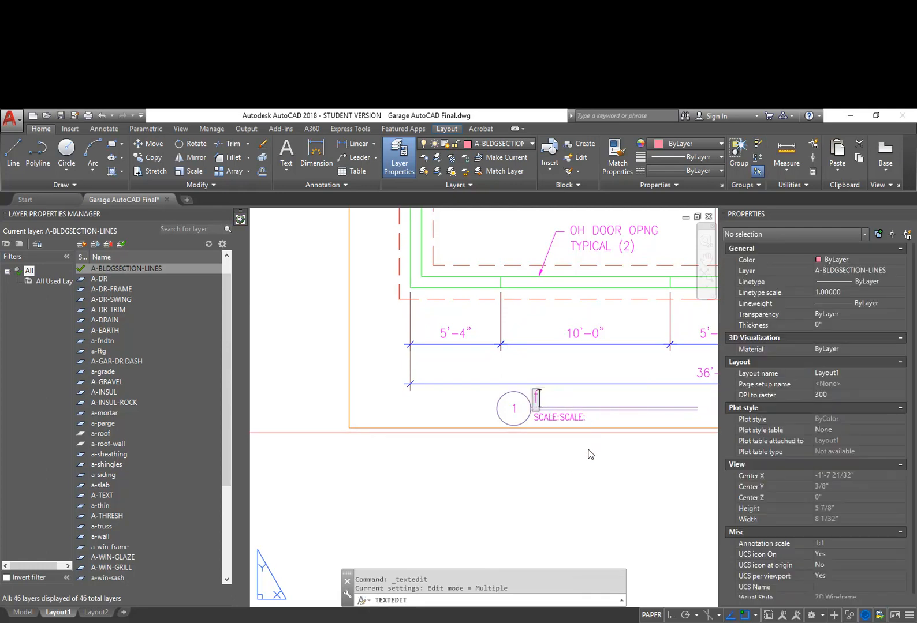
{"action": "type", "text": "ouFOUNDATION PLAN"}
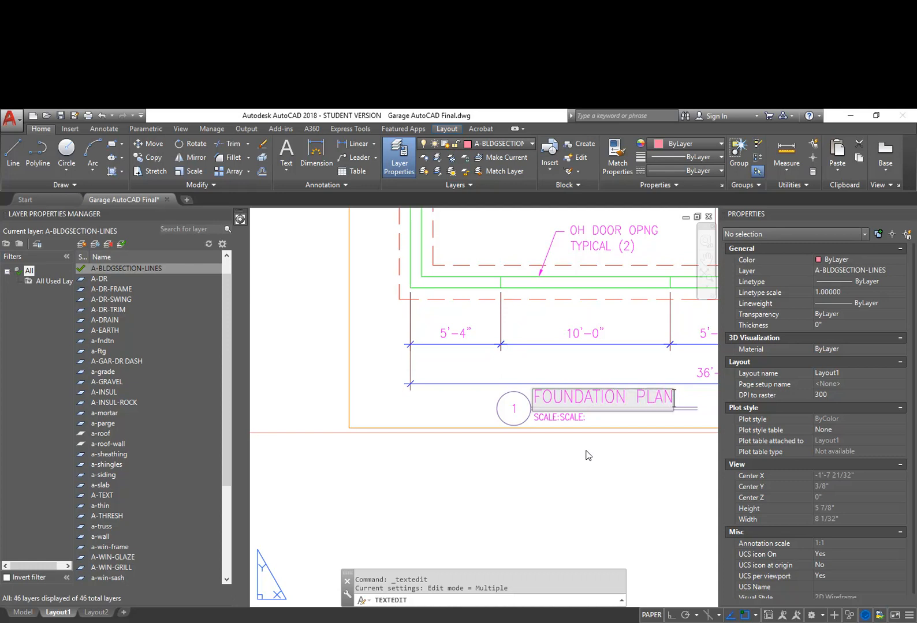
{"action": "left_click", "coordinate": [583, 452]}
Step: Set the foundation plan symbol's scale value to 1/4"=1'-0" and finish the text editing
{"action": "left_click", "coordinate": [576, 417]}
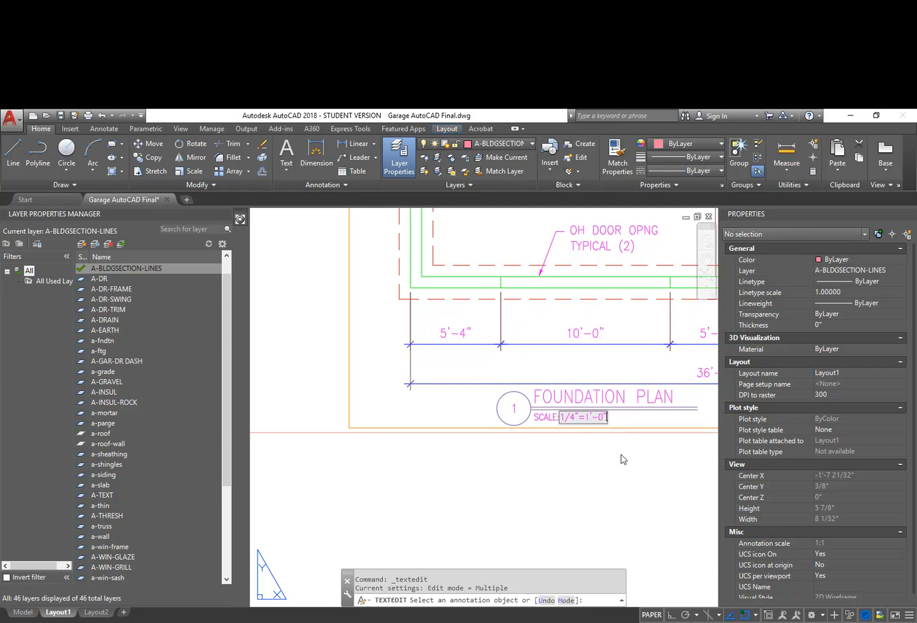
{"action": "scroll", "coordinate": [629, 462], "scroll_direction": "down", "scroll_amount": 2}
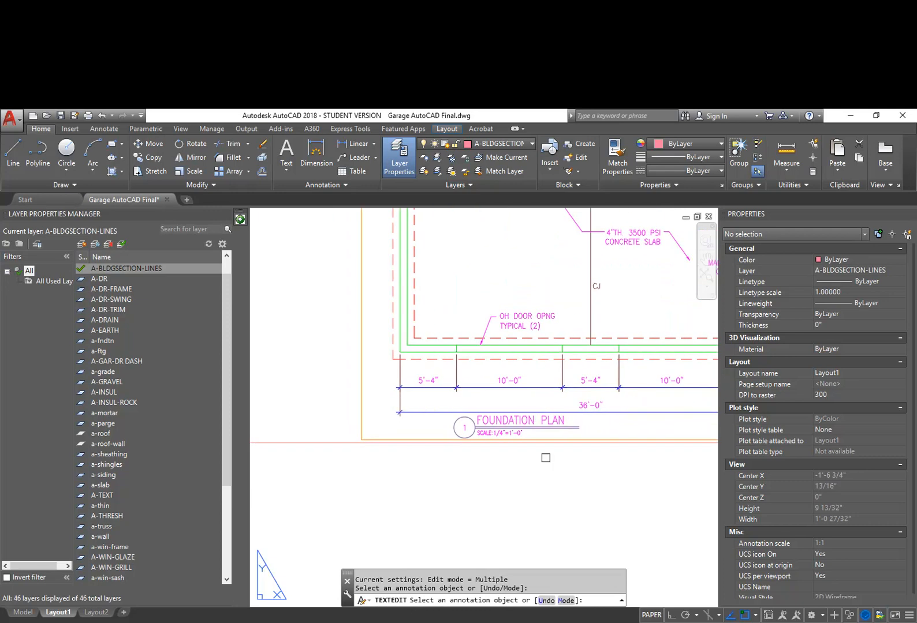
{"action": "key", "text": "Return"}
{"action": "scroll", "coordinate": [474, 477], "scroll_direction": "down", "scroll_amount": 3}
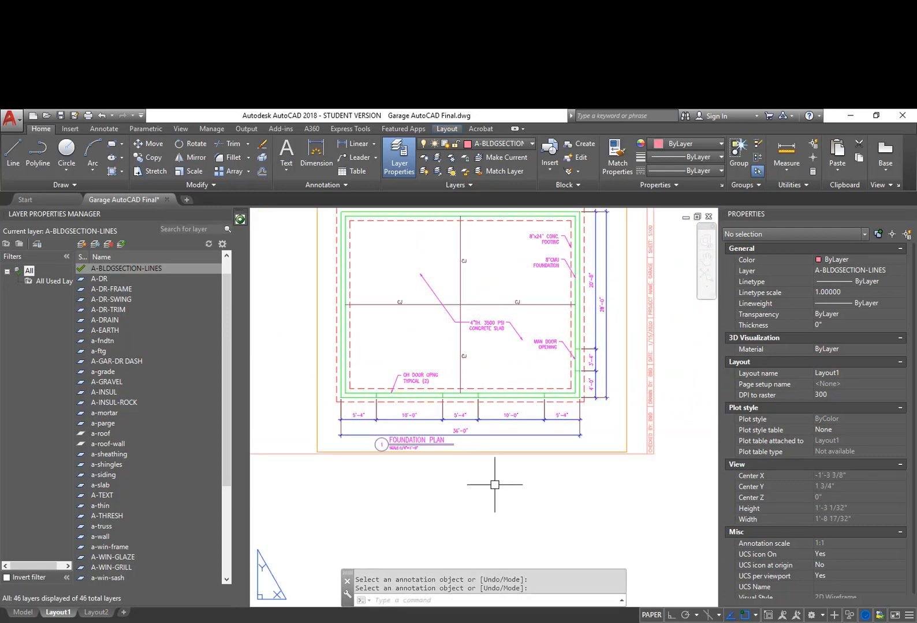
Step: Copy the whole foundation plan title symbol to the floor plan sheet, beneath its overall width dimension
{"action": "scroll", "coordinate": [374, 453], "scroll_direction": "up", "scroll_amount": 2}
{"action": "type", "text": "CP"}
{"action": "key", "text": "Return"}
{"action": "left_click", "coordinate": [371, 480]}
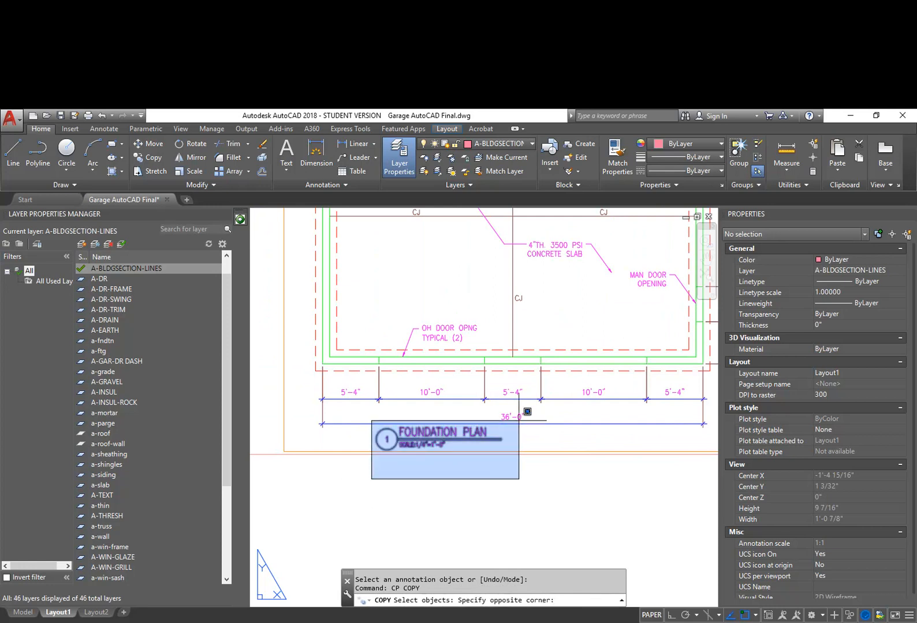
{"action": "left_click", "coordinate": [520, 419]}
{"action": "key", "text": "Return"}
{"action": "left_click", "coordinate": [452, 443]}
{"action": "scroll", "coordinate": [453, 442], "scroll_direction": "down", "scroll_amount": 4}
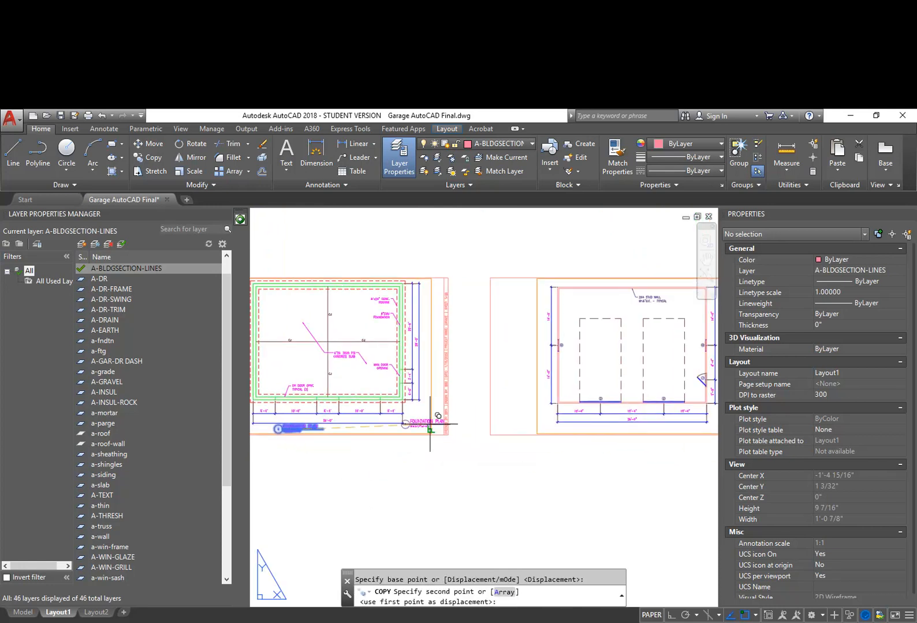
{"action": "scroll", "coordinate": [599, 421], "scroll_direction": "up", "scroll_amount": 4}
{"action": "scroll", "coordinate": [599, 428], "scroll_direction": "up", "scroll_amount": 2}
{"action": "left_click", "coordinate": [603, 404]}
Step: Place further copies of the title symbol beneath the front elevation and the side elevation
{"action": "scroll", "coordinate": [594, 462], "scroll_direction": "down", "scroll_amount": 4}
{"action": "middle_click_drag", "start_coordinate": [606, 459], "coordinate": [418, 433]}
{"action": "scroll", "coordinate": [583, 413], "scroll_direction": "up", "scroll_amount": 1}
{"action": "scroll", "coordinate": [583, 412], "scroll_direction": "up", "scroll_amount": 2}
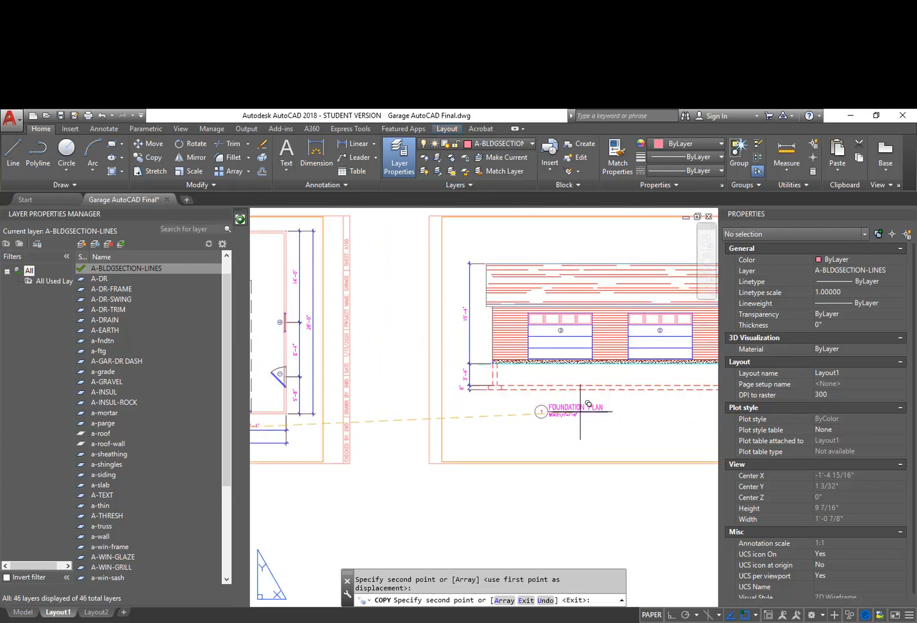
{"action": "left_click", "coordinate": [543, 413]}
{"action": "scroll", "coordinate": [621, 441], "scroll_direction": "down", "scroll_amount": 2}
{"action": "middle_click_drag", "start_coordinate": [636, 427], "coordinate": [412, 399]}
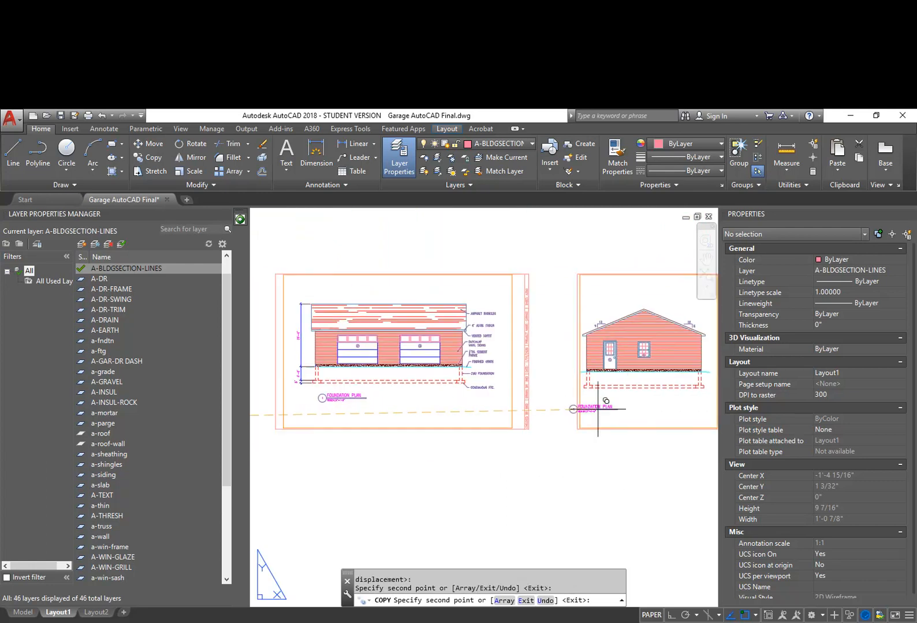
{"action": "left_click", "coordinate": [624, 403]}
Step: Place copies of the title symbol beneath the roof plan and the building section, and end the Copy command
{"action": "middle_click_drag", "start_coordinate": [688, 410], "coordinate": [467, 397]}
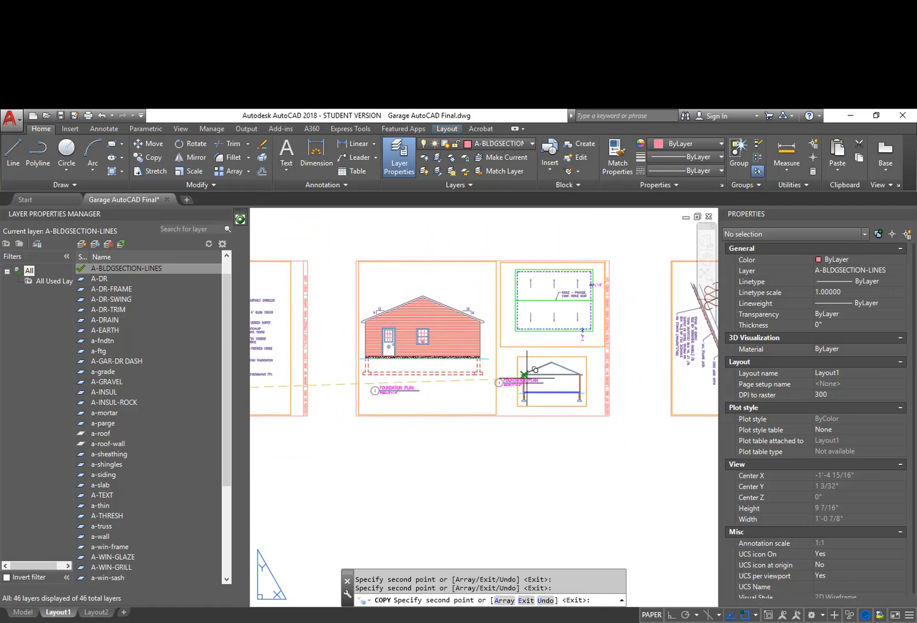
{"action": "scroll", "coordinate": [564, 352], "scroll_direction": "up", "scroll_amount": 3}
{"action": "left_click", "coordinate": [494, 308]}
{"action": "middle_click_drag", "start_coordinate": [515, 486], "coordinate": [519, 323]}
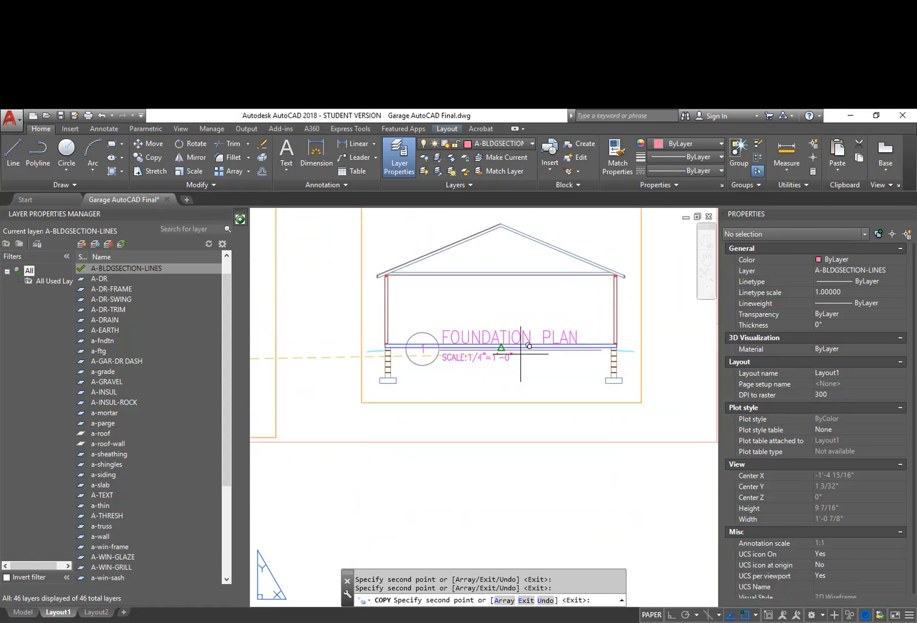
{"action": "left_click", "coordinate": [527, 409]}
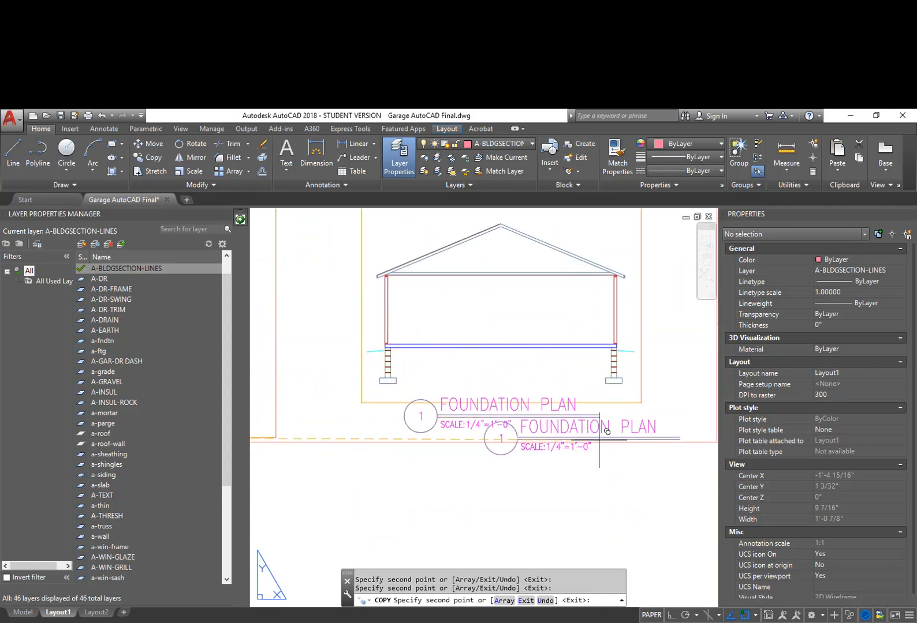
{"action": "scroll", "coordinate": [606, 432], "scroll_direction": "down", "scroll_amount": 5}
{"action": "middle_click_drag", "start_coordinate": [650, 367], "coordinate": [606, 370]}
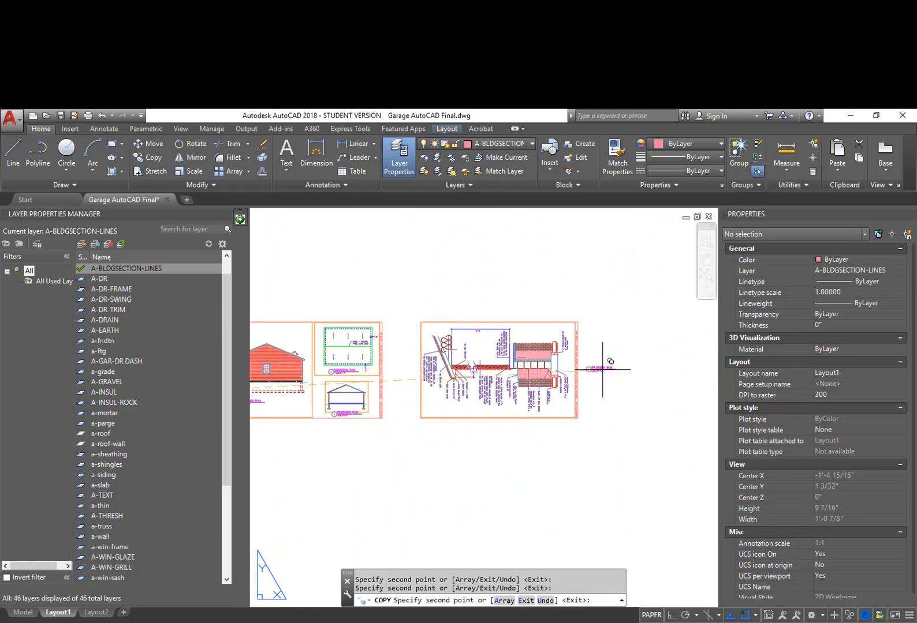
{"action": "key", "text": "Escape"}
Step: Change the drawing name in the title symbol on the floor plan sheet to FLOOR PLAN
{"action": "middle_click_drag", "start_coordinate": [321, 431], "coordinate": [635, 424]}
{"action": "middle_click_drag", "start_coordinate": [274, 418], "coordinate": [462, 418]}
{"action": "middle_click_drag", "start_coordinate": [377, 412], "coordinate": [500, 381]}
{"action": "scroll", "coordinate": [563, 382], "scroll_direction": "up", "scroll_amount": 3}
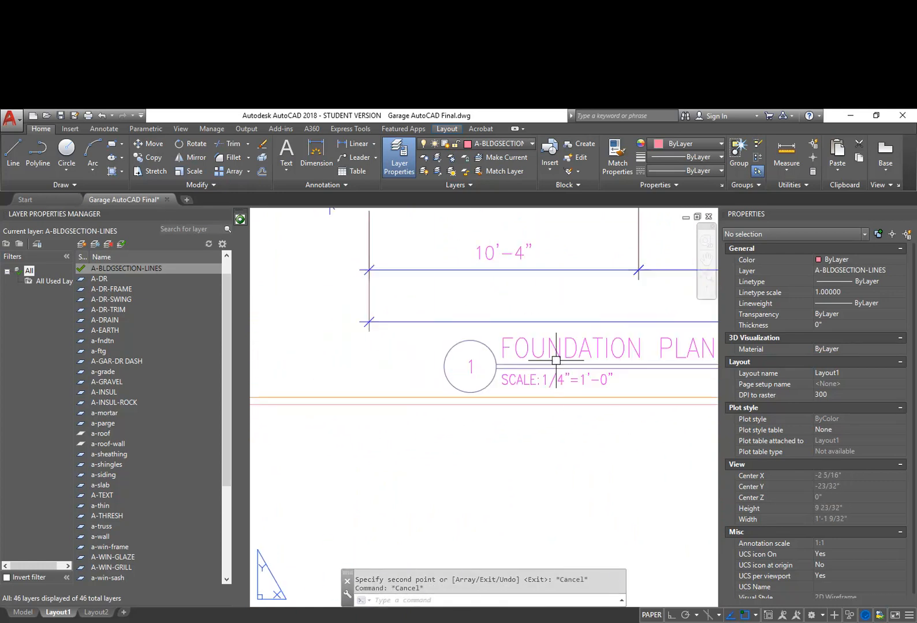
{"action": "scroll", "coordinate": [556, 360], "scroll_direction": "up", "scroll_amount": 3}
{"action": "double_click", "coordinate": [556, 359]}
{"action": "scroll", "coordinate": [565, 376], "scroll_direction": "down", "scroll_amount": 5}
{"action": "scroll", "coordinate": [571, 403], "scroll_direction": "up", "scroll_amount": 2}
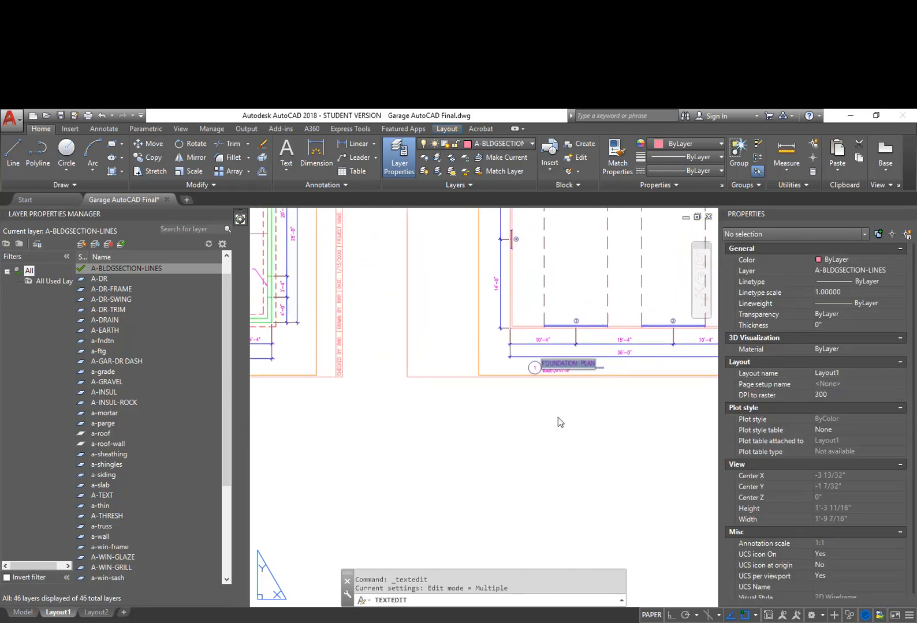
{"action": "type", "text": "FLOOR PLAN"}
{"action": "left_click", "coordinate": [570, 412]}
{"action": "scroll", "coordinate": [546, 362], "scroll_direction": "up", "scroll_amount": 4}
{"action": "scroll", "coordinate": [522, 382], "scroll_direction": "down", "scroll_amount": 2}
{"action": "scroll", "coordinate": [519, 379], "scroll_direction": "down", "scroll_amount": 4}
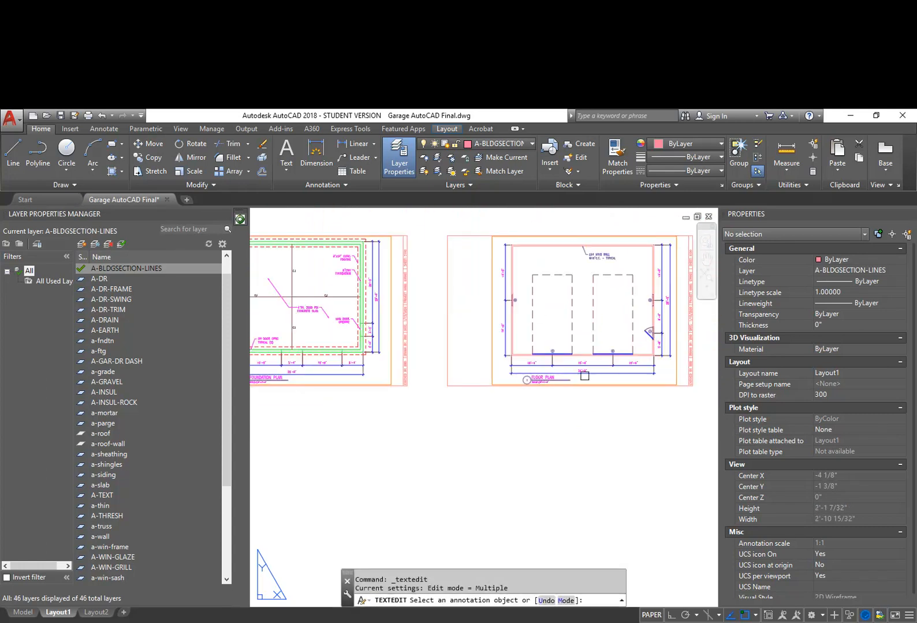
{"action": "scroll", "coordinate": [539, 380], "scroll_direction": "up", "scroll_amount": 6}
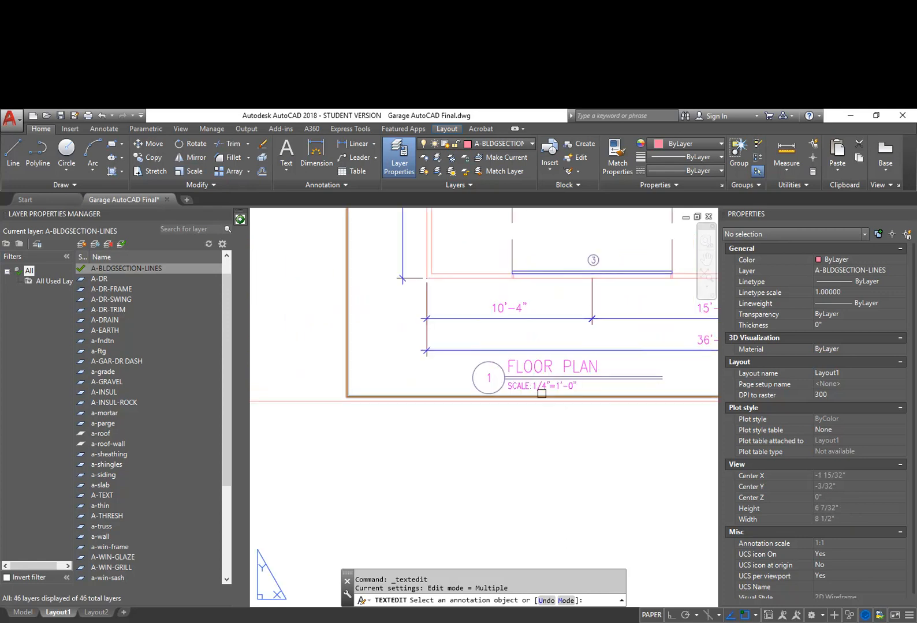
Step: Change the drawing name in the title symbol beneath the front elevation to FRONT ELEVATION
{"action": "scroll", "coordinate": [611, 410], "scroll_direction": "down", "scroll_amount": 4}
{"action": "middle_click_drag", "start_coordinate": [612, 411], "coordinate": [419, 438]}
{"action": "middle_click_drag", "start_coordinate": [586, 468], "coordinate": [419, 472]}
{"action": "middle_click_drag", "start_coordinate": [616, 408], "coordinate": [424, 486]}
{"action": "scroll", "coordinate": [446, 466], "scroll_direction": "up", "scroll_amount": 4}
{"action": "left_click", "coordinate": [445, 466]}
{"action": "type", "text": "FRONT EL"}
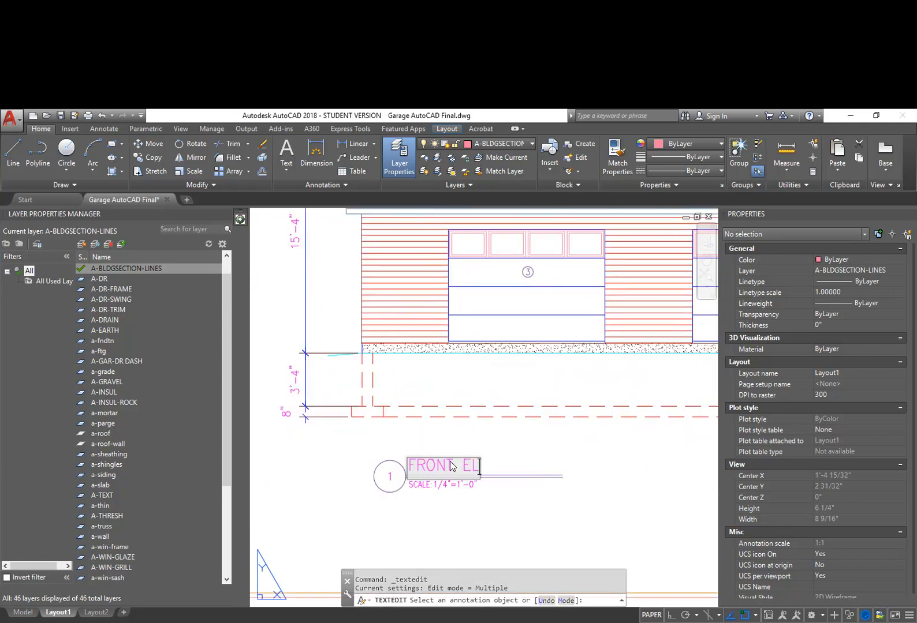
{"action": "type", "text": "EVATION"}
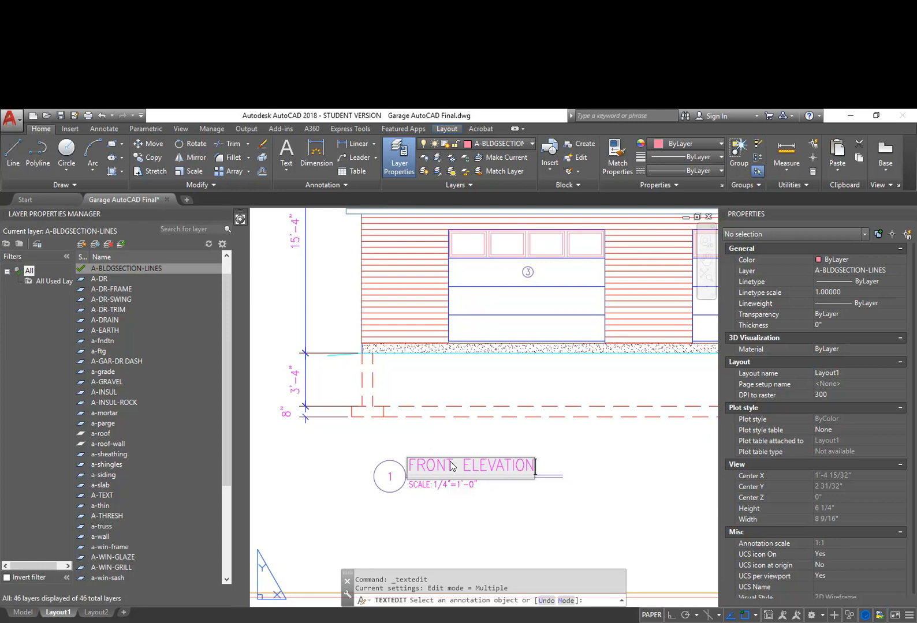
{"action": "left_click", "coordinate": [460, 509]}
Step: Change the drawing name in the title symbol beneath the side elevation to SIDE ELEVATION
{"action": "scroll", "coordinate": [410, 469], "scroll_direction": "down", "scroll_amount": 5}
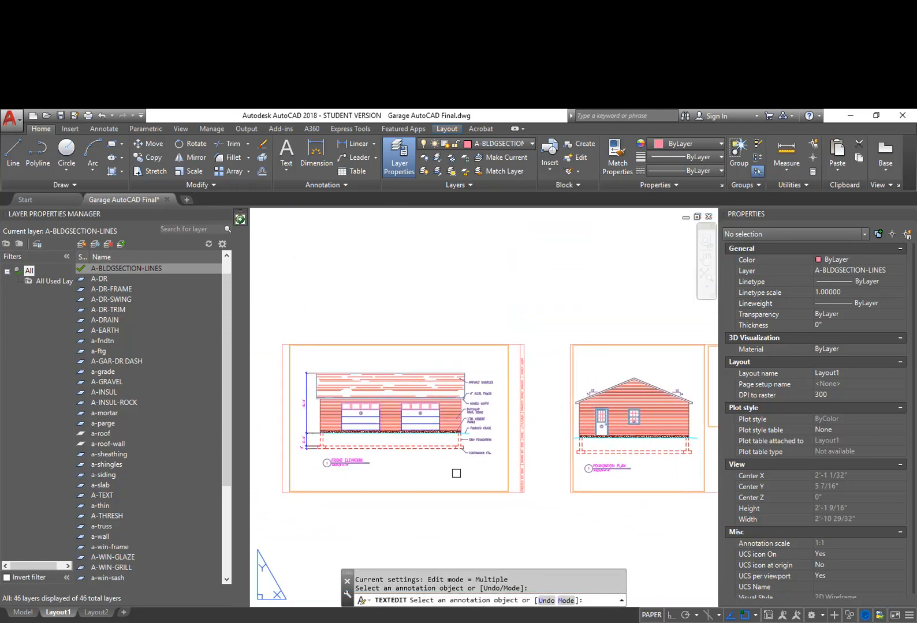
{"action": "scroll", "coordinate": [609, 467], "scroll_direction": "up", "scroll_amount": 5}
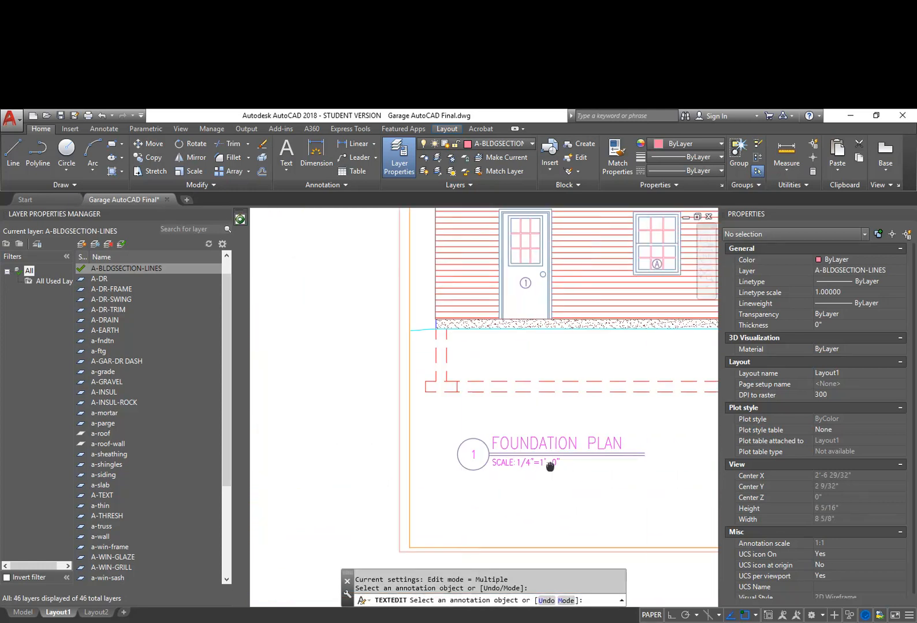
{"action": "left_click", "coordinate": [466, 434]}
{"action": "type", "text": "SIDE ELEVATION"}
{"action": "left_click", "coordinate": [514, 485]}
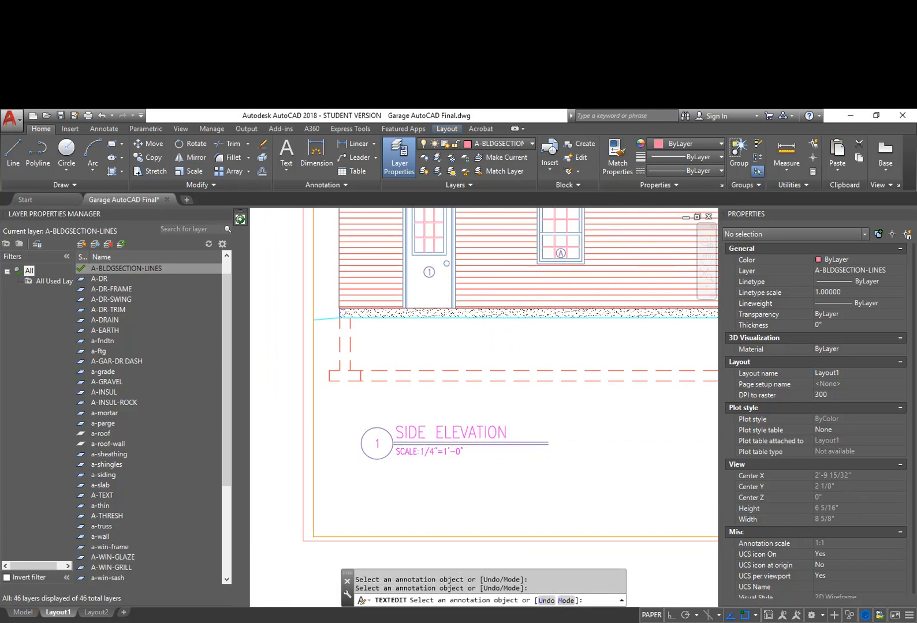
Step: Set the drawing number in the title symbol beneath the roof plan to 2
{"action": "scroll", "coordinate": [514, 486], "scroll_direction": "down", "scroll_amount": 5}
{"action": "middle_click_drag", "start_coordinate": [540, 485], "coordinate": [507, 504]}
{"action": "middle_click_drag", "start_coordinate": [620, 455], "coordinate": [461, 434]}
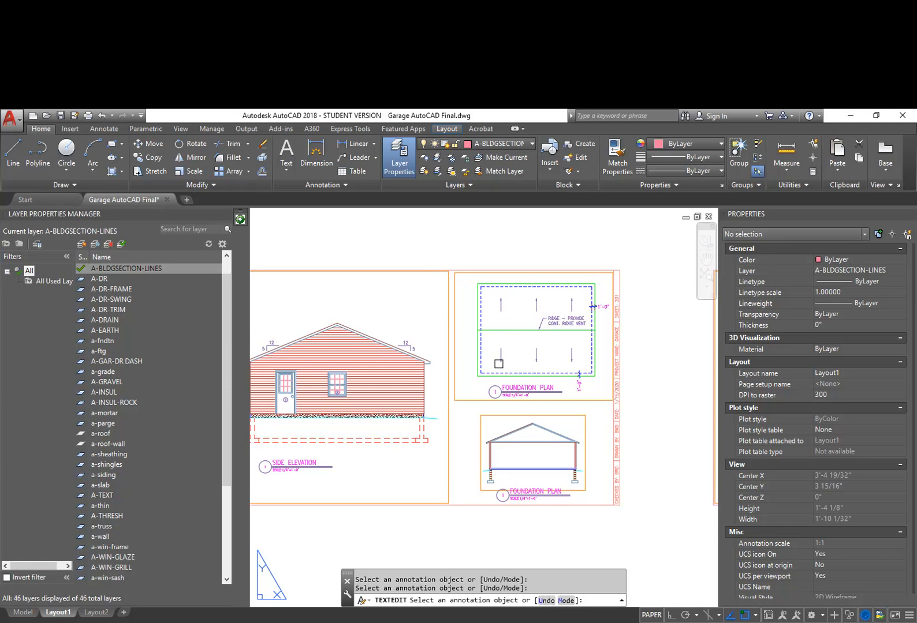
{"action": "scroll", "coordinate": [495, 392], "scroll_direction": "up", "scroll_amount": 8}
{"action": "left_click", "coordinate": [495, 392]}
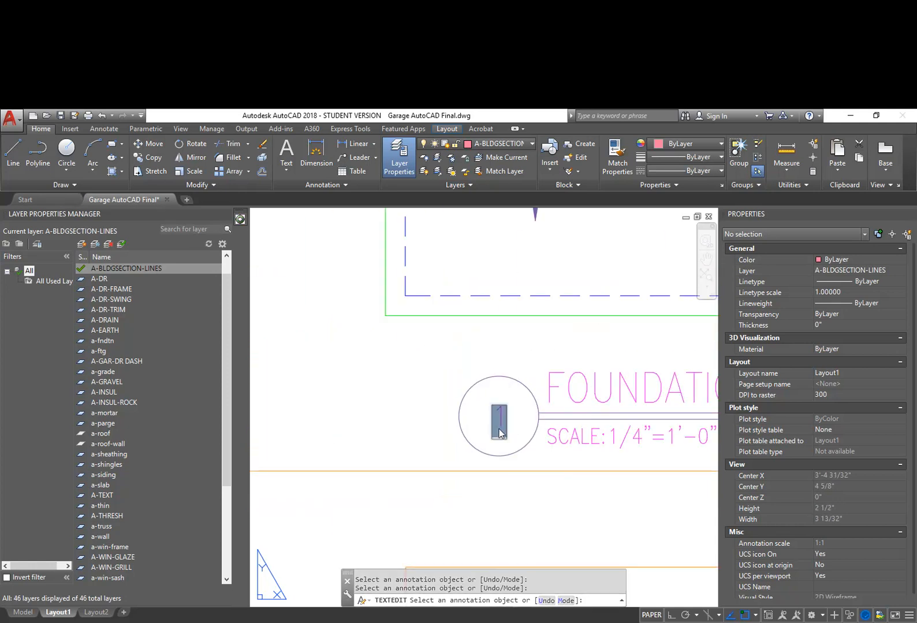
{"action": "type", "text": "2"}
{"action": "left_click", "coordinate": [538, 475]}
Step: Set the drawing number in the title symbol beneath the building section to 3
{"action": "scroll", "coordinate": [559, 305], "scroll_direction": "down", "scroll_amount": 4}
{"action": "middle_click_drag", "start_coordinate": [555, 542], "coordinate": [531, 347]}
{"action": "left_click", "coordinate": [530, 414]}
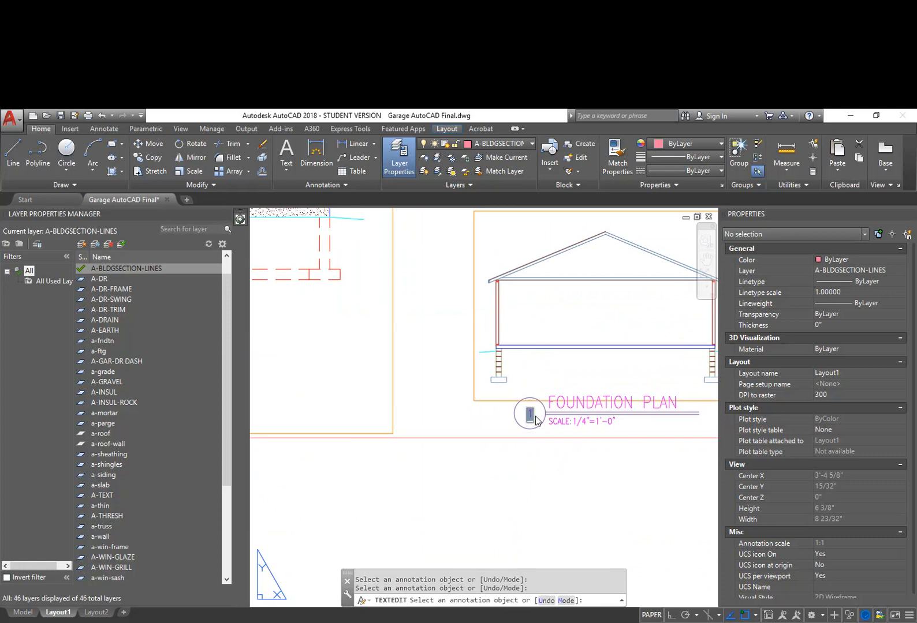
{"action": "left_click", "coordinate": [573, 454]}
Step: Change the drawing name in title symbol 2, beneath the roof plan, to ROOF PLAN
{"action": "scroll", "coordinate": [573, 454], "scroll_direction": "down", "scroll_amount": 3}
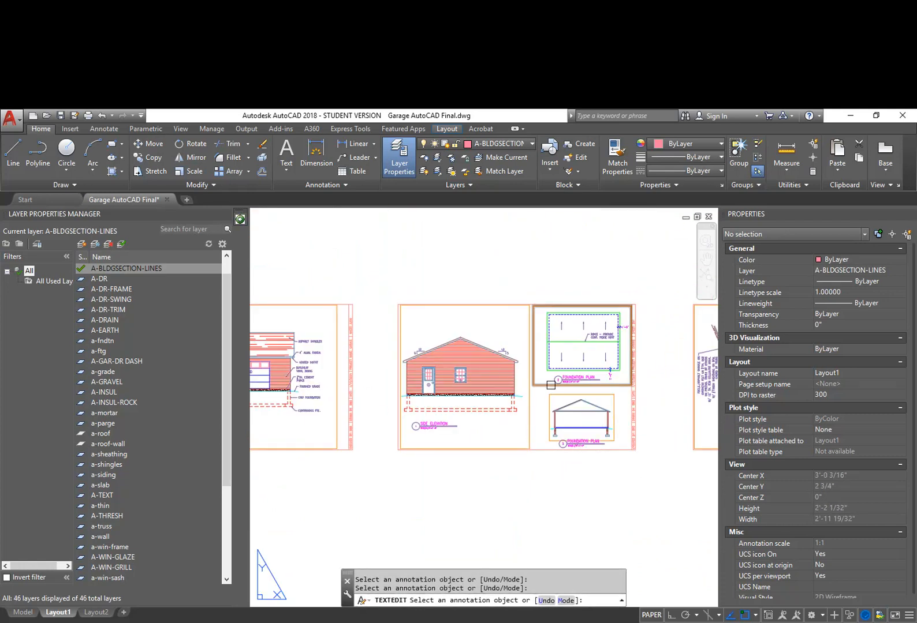
{"action": "scroll", "coordinate": [574, 375], "scroll_direction": "up", "scroll_amount": 4}
{"action": "scroll", "coordinate": [573, 376], "scroll_direction": "up", "scroll_amount": 2}
{"action": "left_click", "coordinate": [578, 382]}
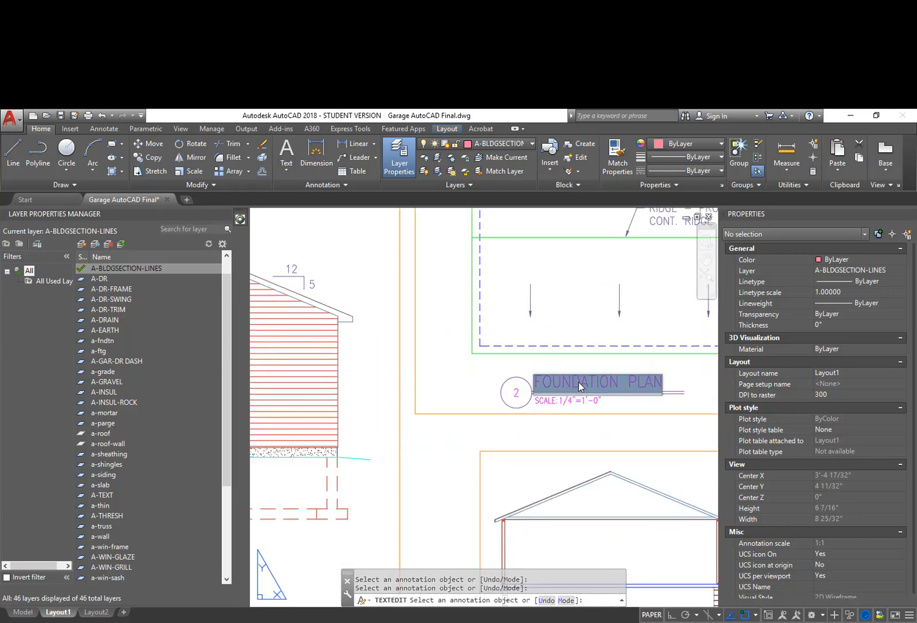
{"action": "type", "text": "ROOF"}
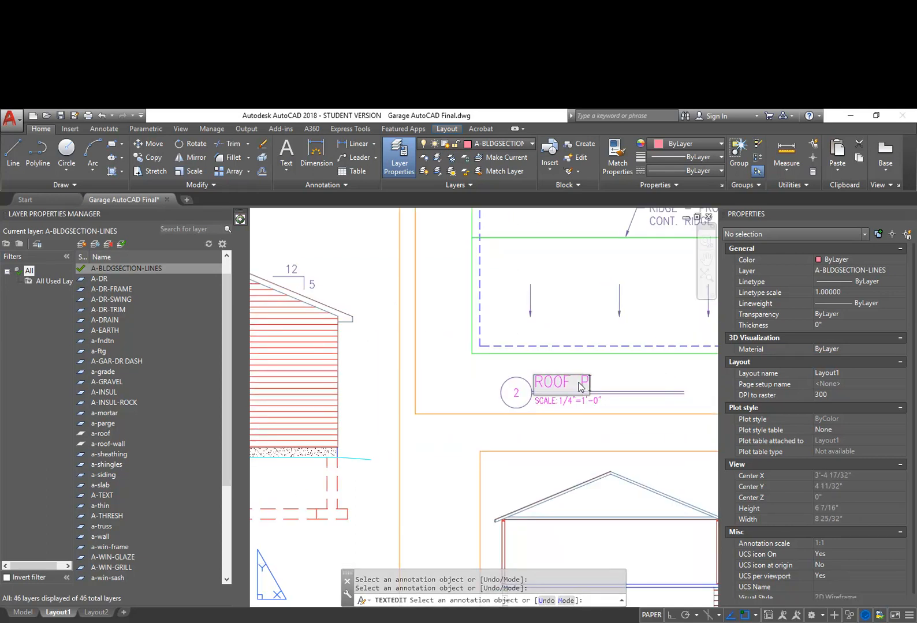
{"action": "key", "text": "Return"}
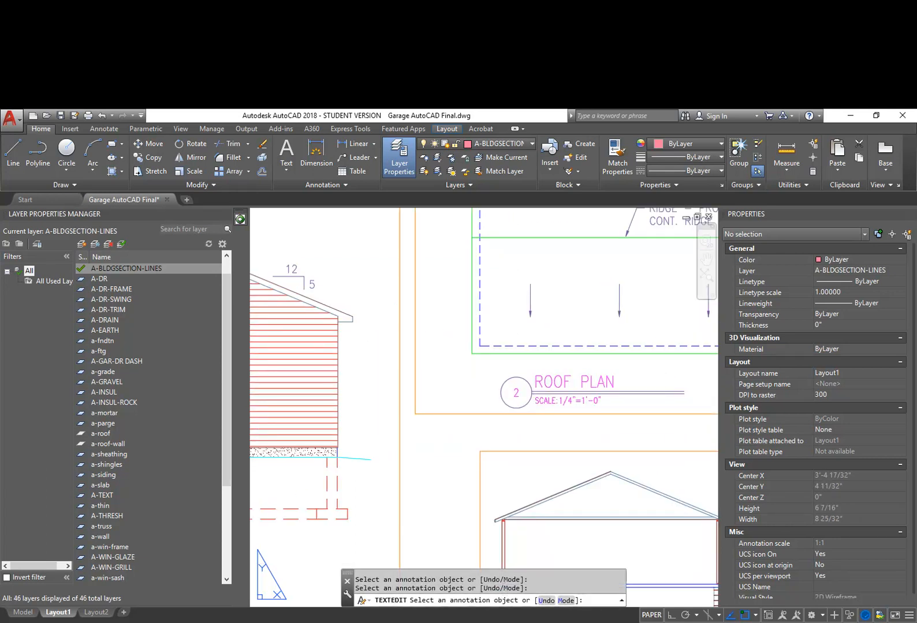
Step: Change the scale in the roof plan's title symbol to 1/8"=1'-0"
{"action": "left_click", "coordinate": [573, 402]}
{"action": "scroll", "coordinate": [572, 403], "scroll_direction": "up", "scroll_amount": 6}
{"action": "left_click", "coordinate": [569, 418]}
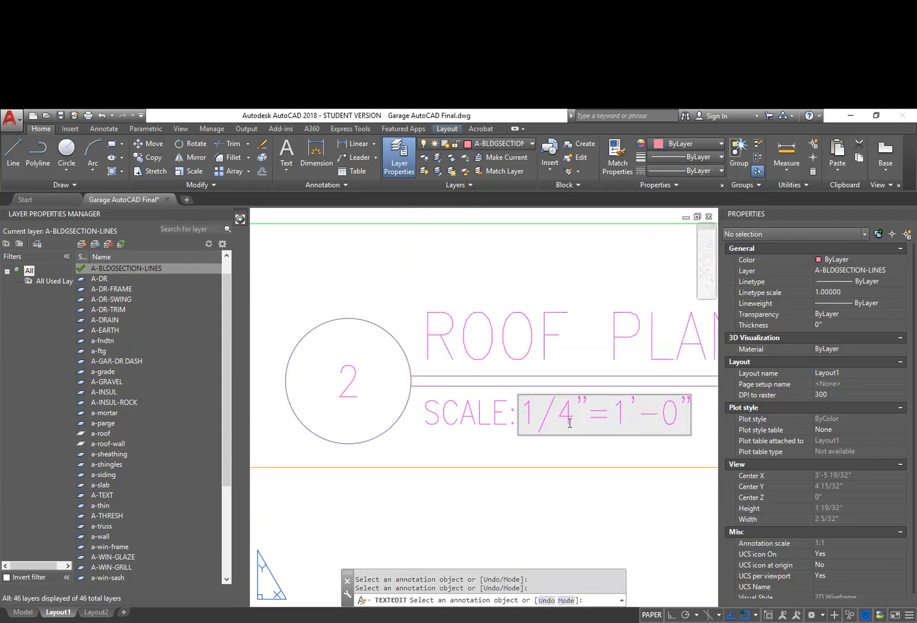
{"action": "key", "text": "BackSpace"}
{"action": "type", "text": "8"}
{"action": "left_click", "coordinate": [564, 496]}
Step: Change title symbol 3 beneath the building section to BUILDING SECTION with the scale 1/8"=1'-0"
{"action": "scroll", "coordinate": [508, 404], "scroll_direction": "down", "scroll_amount": 5}
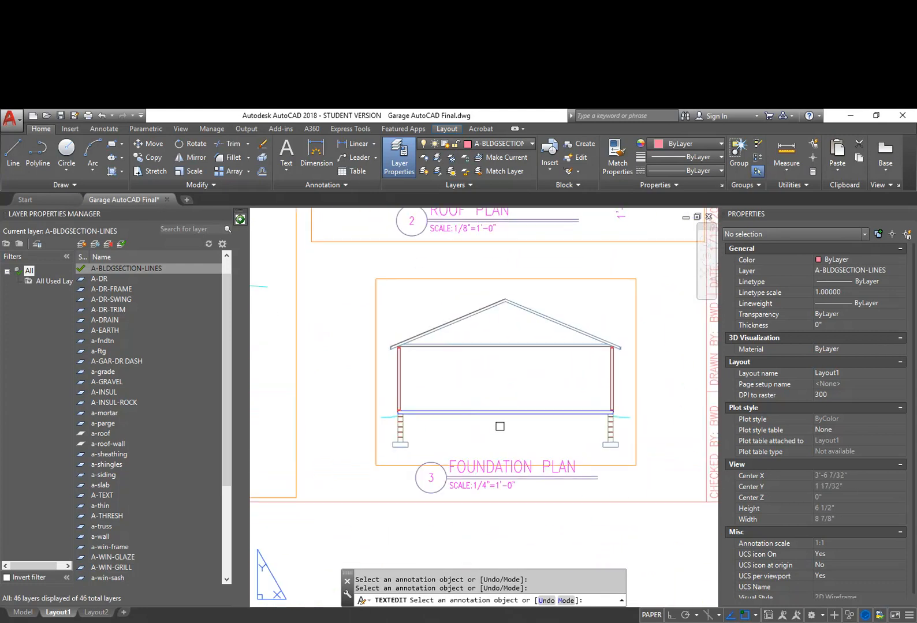
{"action": "left_click", "coordinate": [484, 470]}
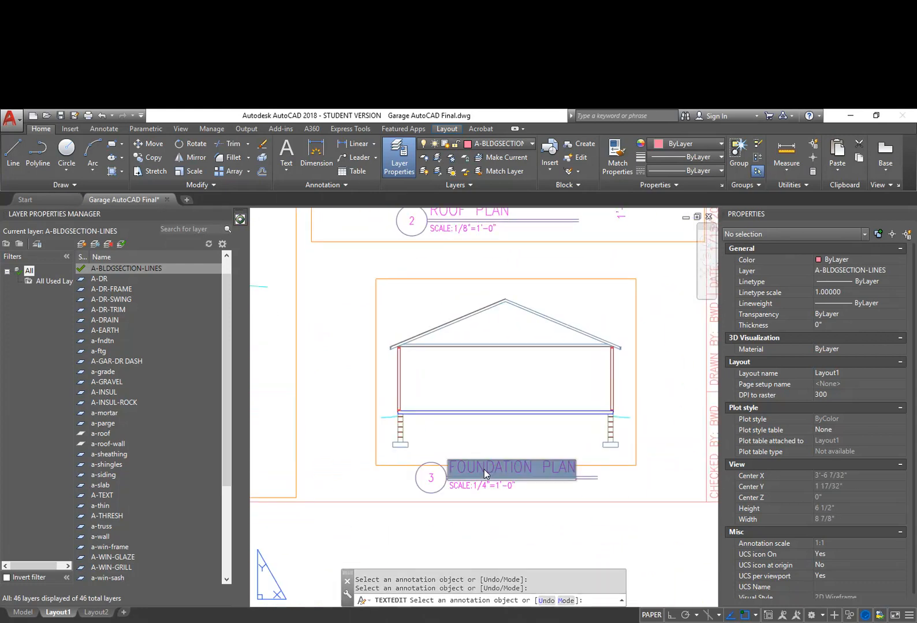
{"action": "type", "text": "BUILDING SECTION"}
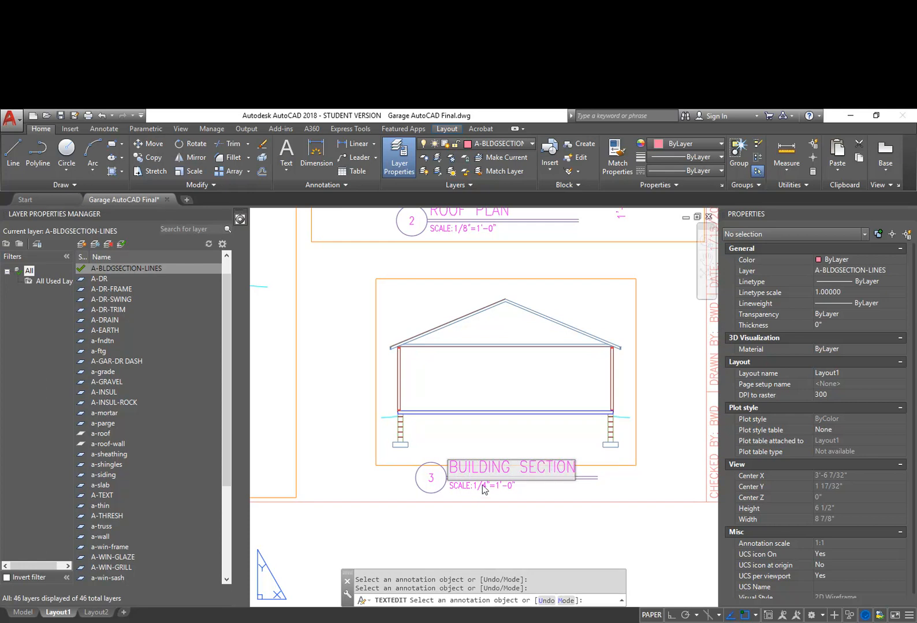
{"action": "left_click", "coordinate": [484, 488]}
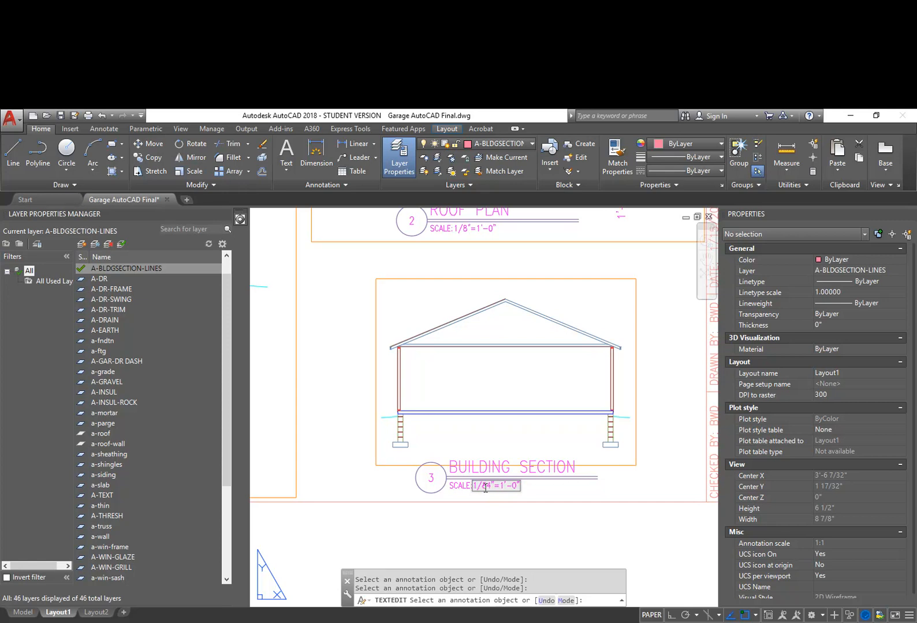
{"action": "scroll", "coordinate": [568, 437], "scroll_direction": "down", "scroll_amount": 6}
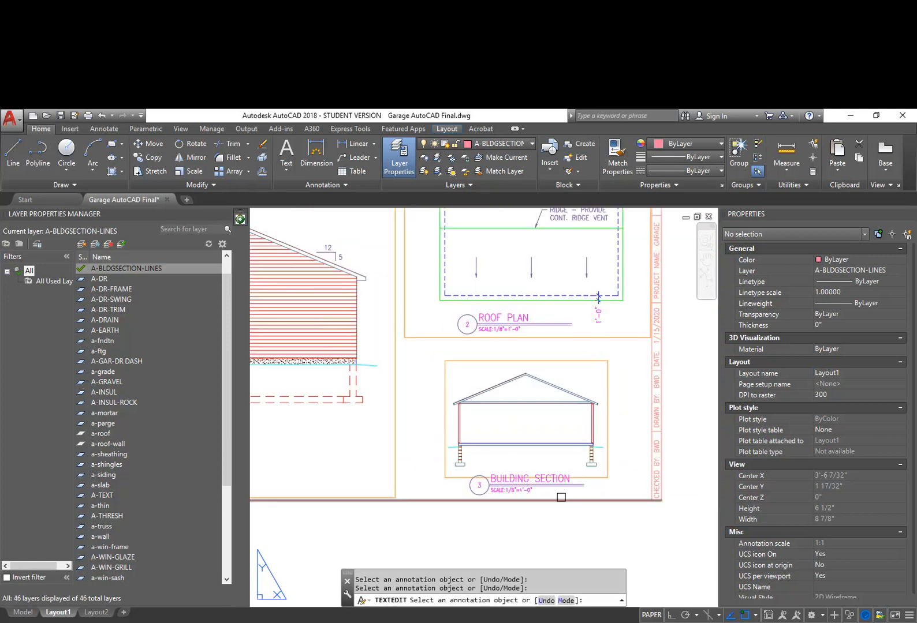
Step: End text editing and rotate the whole title symbol beside the wall section sheet 90 degrees counterclockwise with Ortho on
{"action": "middle_click_drag", "start_coordinate": [568, 437], "coordinate": [388, 409]}
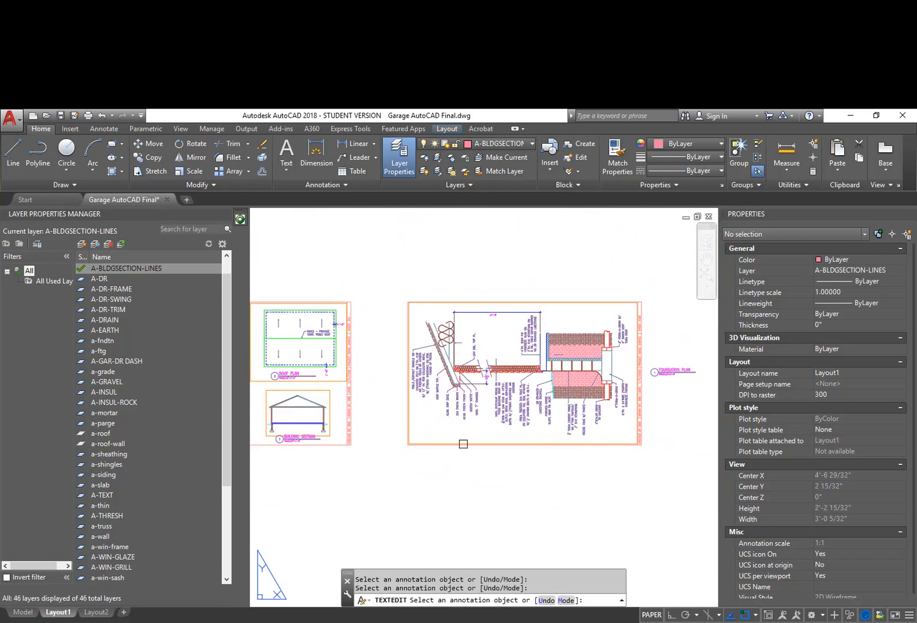
{"action": "scroll", "coordinate": [673, 382], "scroll_direction": "up", "scroll_amount": 3}
{"action": "key", "text": "Escape"}
{"action": "scroll", "coordinate": [633, 455], "scroll_direction": "up", "scroll_amount": 2}
{"action": "type", "text": "RO"}
{"action": "key", "text": "Return"}
{"action": "left_click", "coordinate": [635, 464]}
{"action": "left_click", "coordinate": [569, 384]}
{"action": "key", "text": "Return"}
{"action": "left_click", "coordinate": [605, 445]}
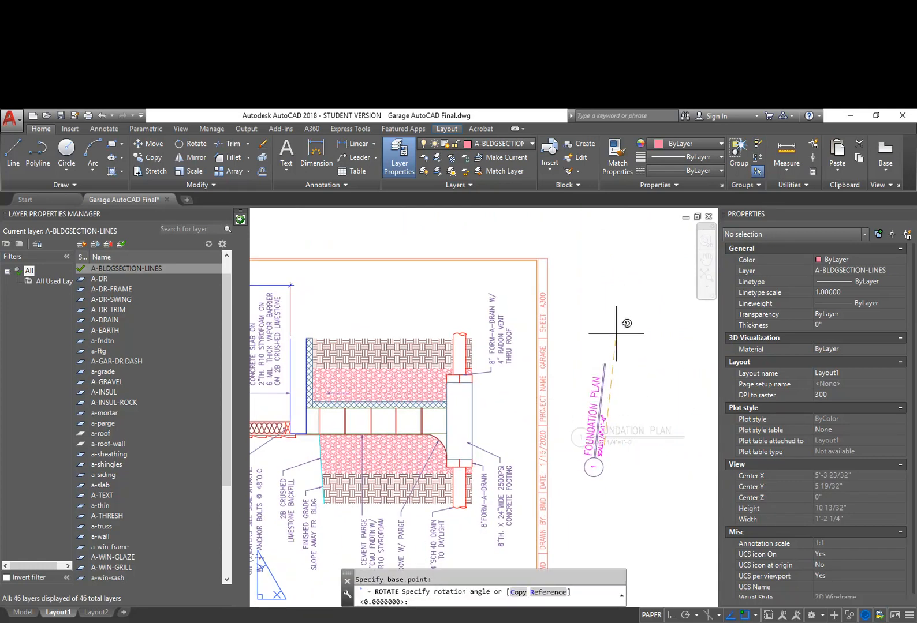
{"action": "key", "text": "F8"}
{"action": "left_click", "coordinate": [602, 280]}
Step: Move the rotated title symbol horizontally onto the wall section sheet, between the footing notes and the title block
{"action": "middle_click_drag", "start_coordinate": [578, 454], "coordinate": [600, 392]}
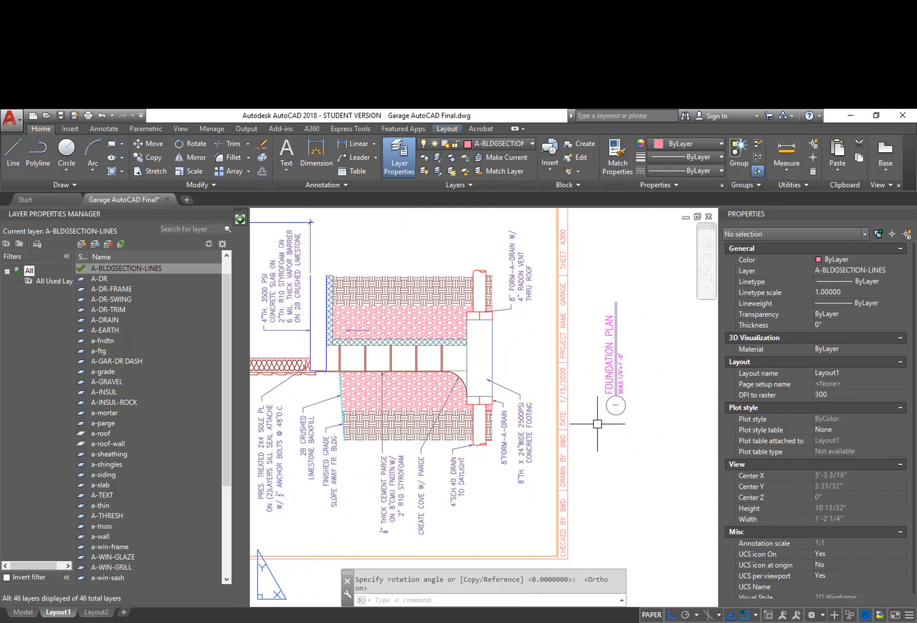
{"action": "type", "text": "M"}
{"action": "key", "text": "Return"}
{"action": "left_click", "coordinate": [651, 436]}
{"action": "left_click", "coordinate": [571, 302]}
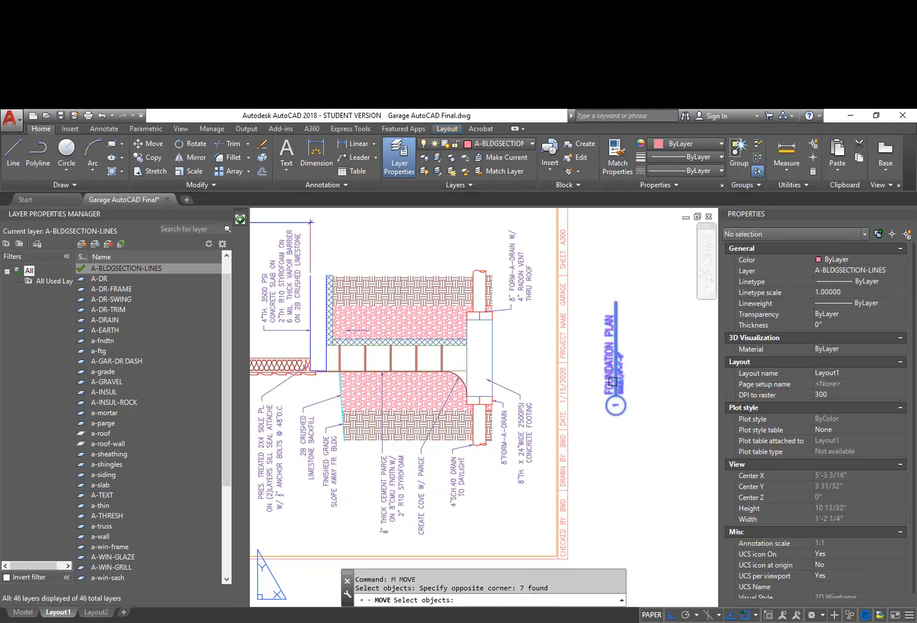
{"action": "key", "text": "Return"}
{"action": "left_click", "coordinate": [615, 349]}
{"action": "scroll", "coordinate": [563, 346], "scroll_direction": "up", "scroll_amount": 5}
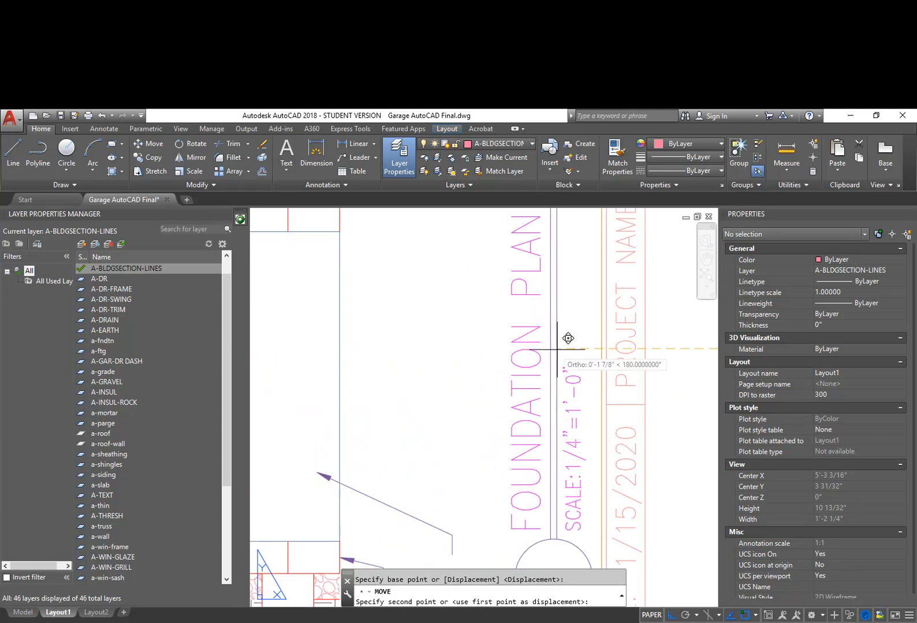
{"action": "left_click", "coordinate": [557, 349]}
Step: Change the drawing name in the rotated title symbol to TYPICAL WALL SECTION and end text editing
{"action": "scroll", "coordinate": [638, 475], "scroll_direction": "down", "scroll_amount": 5}
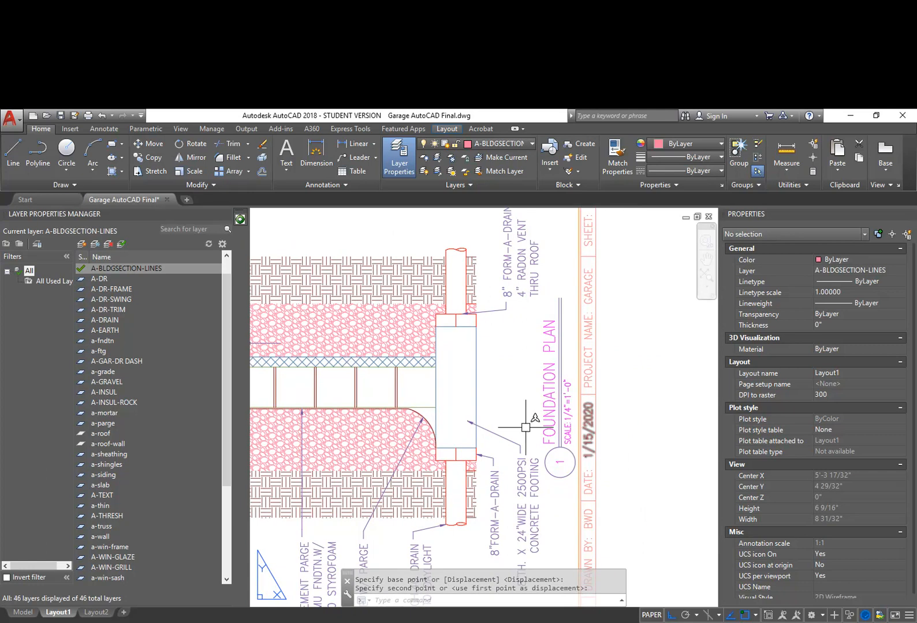
{"action": "double_click", "coordinate": [551, 404]}
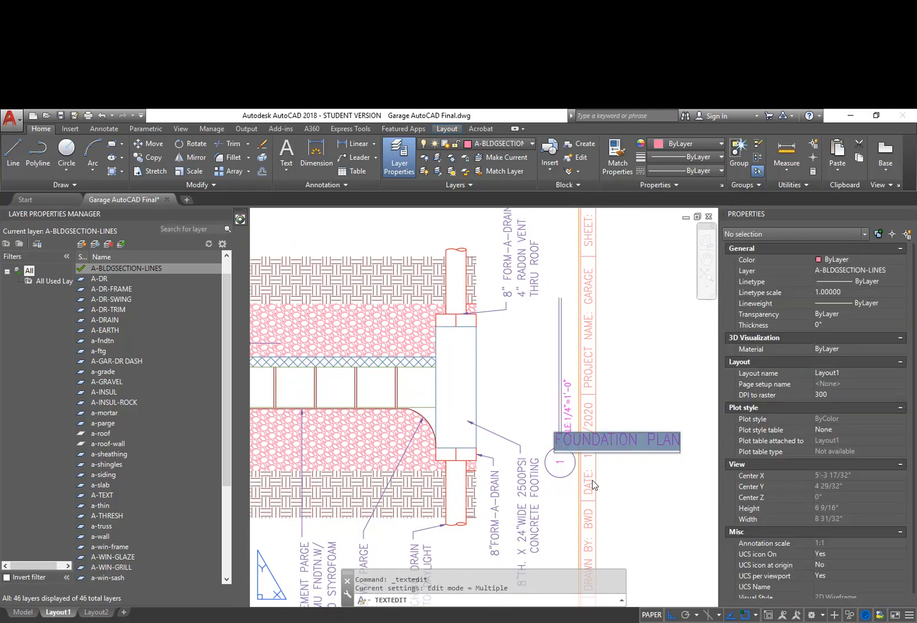
{"action": "type", "text": "TYPICAL WALL SECTION"}
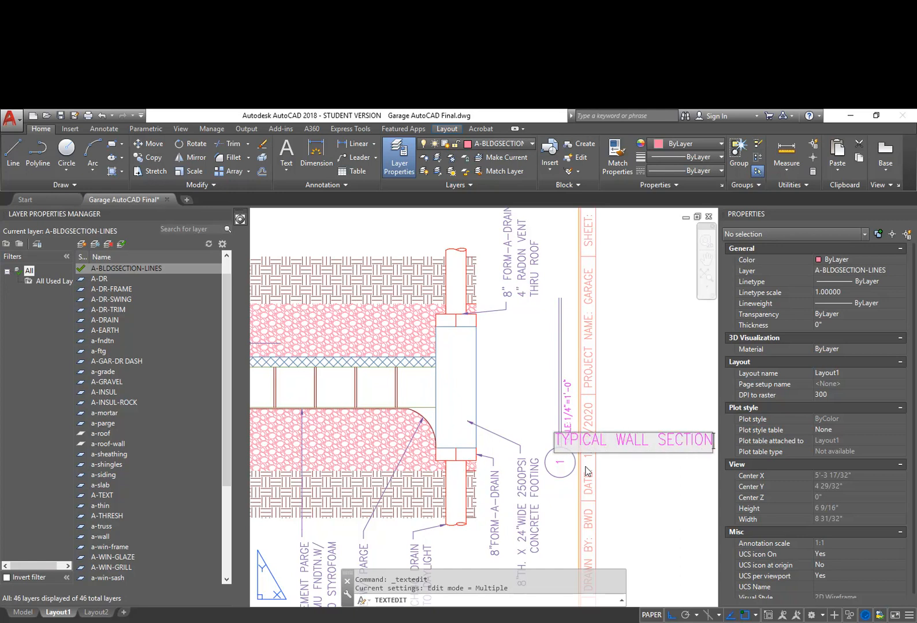
{"action": "left_click", "coordinate": [617, 398]}
{"action": "key", "text": "Escape"}
{"action": "key", "text": "Escape"}
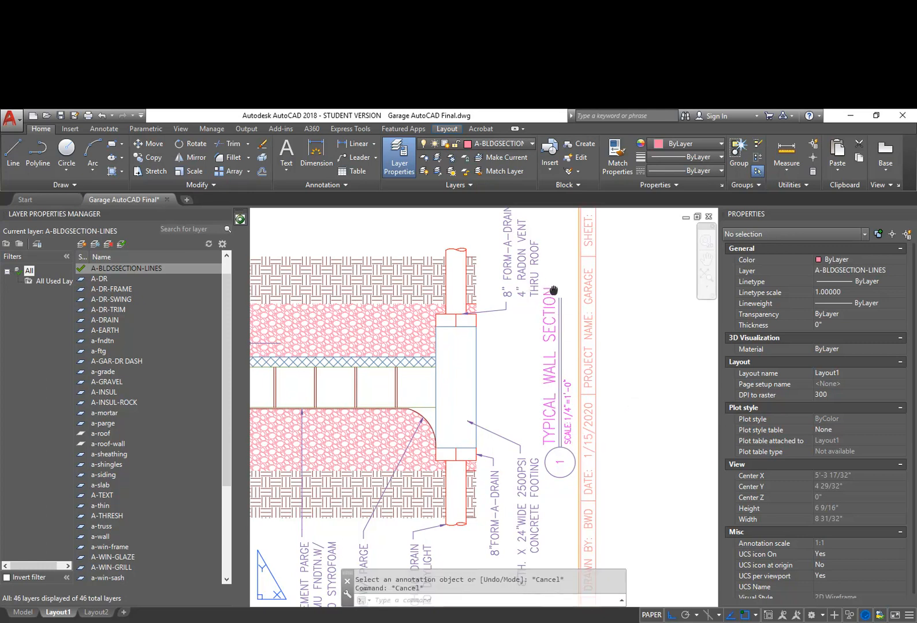
Step: Stretch the double underline of the wall section title upward so it spans the full drawing name
{"action": "middle_click_drag", "start_coordinate": [556, 289], "coordinate": [562, 333]}
{"action": "scroll", "coordinate": [561, 333], "scroll_direction": "up", "scroll_amount": 4}
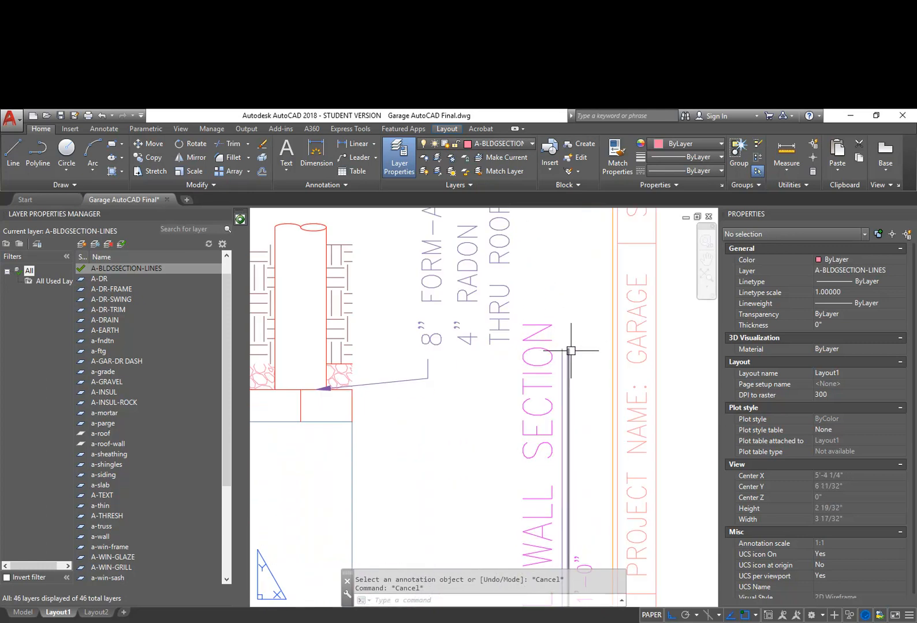
{"action": "type", "text": "s"}
{"action": "key", "text": "Return"}
{"action": "left_click", "coordinate": [584, 363]}
{"action": "left_click", "coordinate": [556, 340]}
{"action": "key", "text": "Return"}
{"action": "left_click", "coordinate": [592, 374]}
{"action": "left_click", "coordinate": [593, 336]}
Step: Change the scale in the wall section's title symbol to 1"=1'-0" and end text editing
{"action": "scroll", "coordinate": [579, 398], "scroll_direction": "down", "scroll_amount": 4}
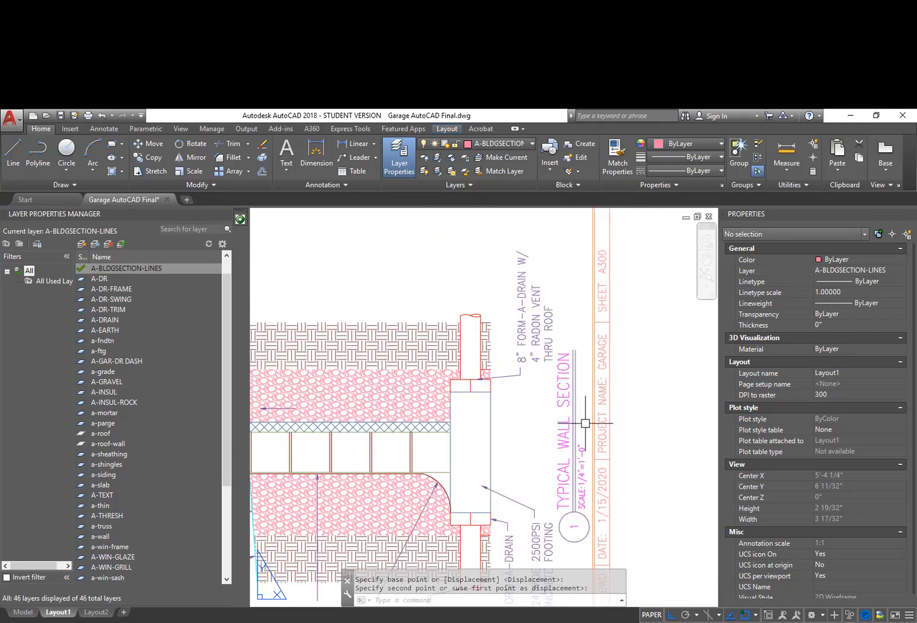
{"action": "double_click", "coordinate": [573, 425]}
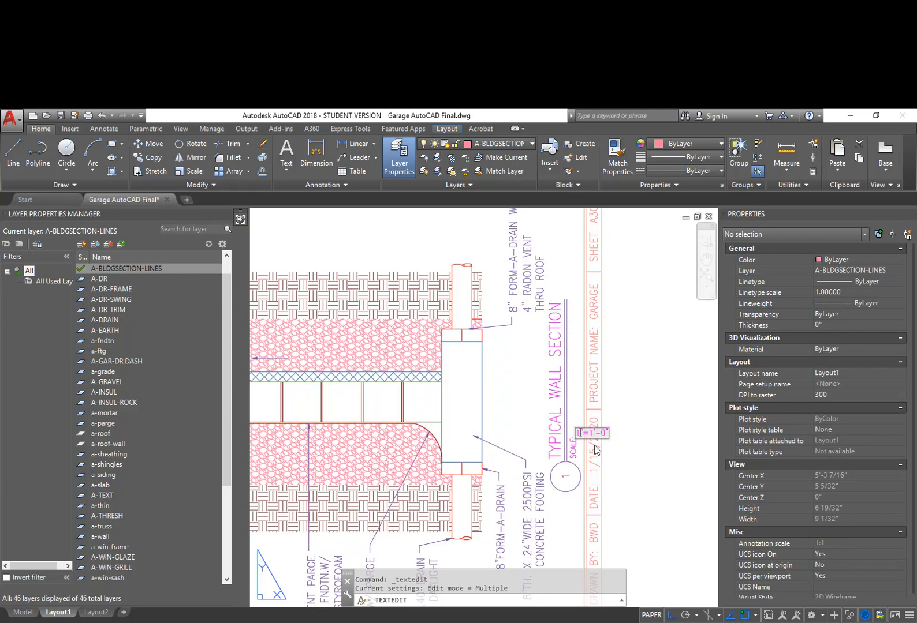
{"action": "left_click", "coordinate": [643, 453]}
{"action": "key", "text": "Return"}
{"action": "scroll", "coordinate": [647, 473], "scroll_direction": "down", "scroll_amount": 4}
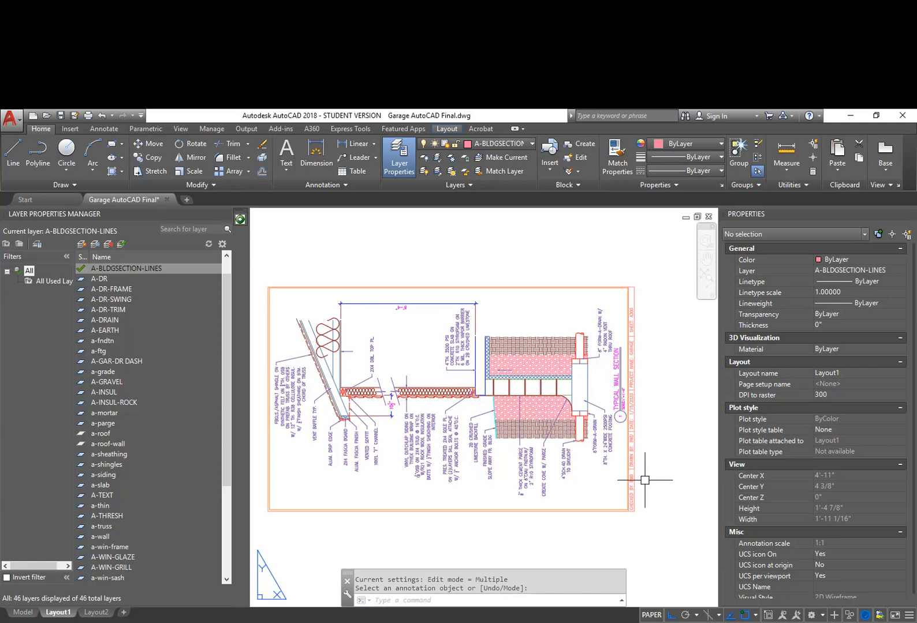
Step: Insert the ELEVATION VIEW symbol from the DesignCenter blocks just outside the left viewport border of the foundation plan sheet
{"action": "scroll", "coordinate": [637, 484], "scroll_direction": "down", "scroll_amount": 1}
{"action": "middle_click_drag", "start_coordinate": [438, 523], "coordinate": [627, 471]}
{"action": "middle_click_drag", "start_coordinate": [404, 494], "coordinate": [555, 486]}
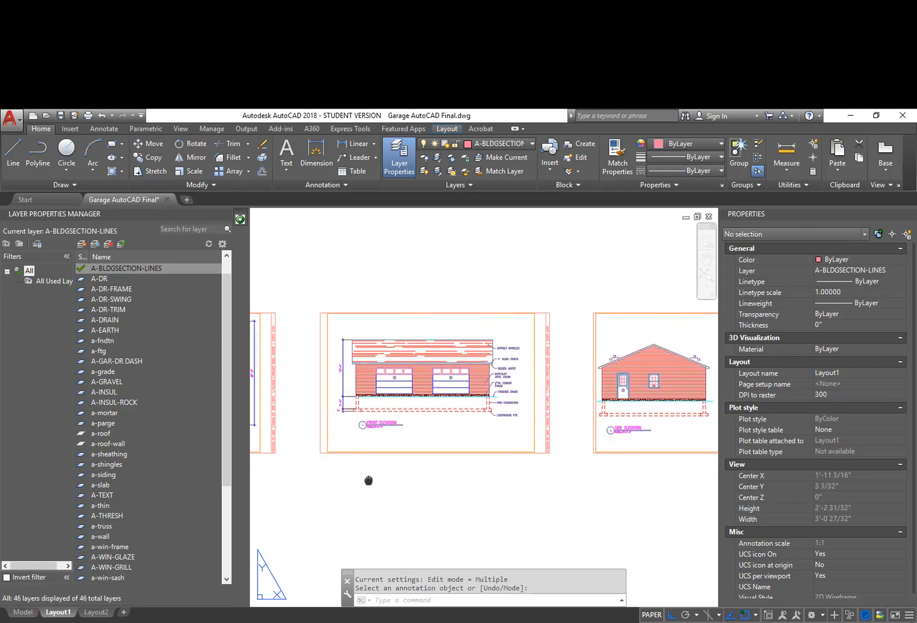
{"action": "middle_click_drag", "start_coordinate": [368, 484], "coordinate": [471, 482]}
{"action": "middle_click_drag", "start_coordinate": [359, 480], "coordinate": [499, 477]}
{"action": "middle_click_drag", "start_coordinate": [430, 474], "coordinate": [559, 484]}
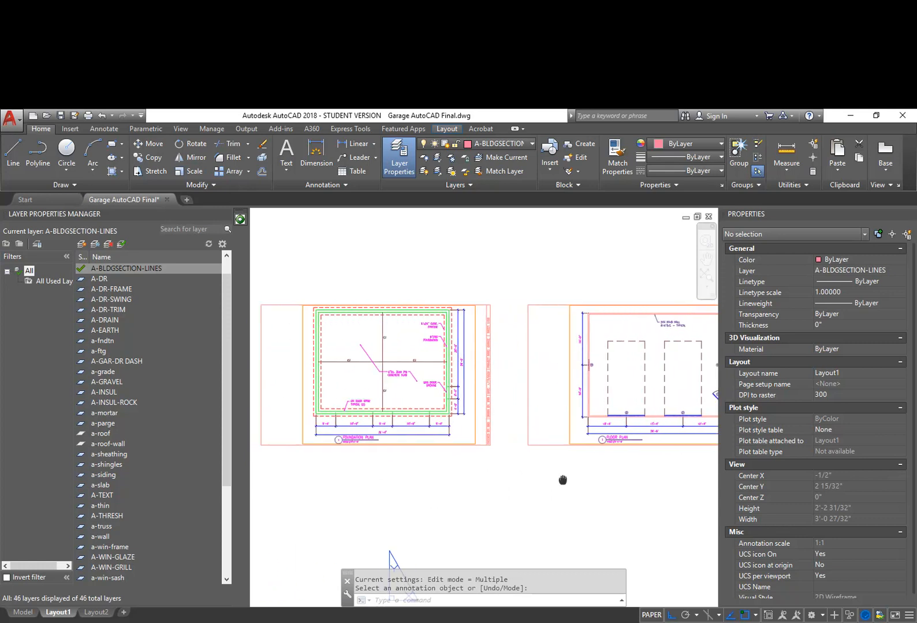
{"action": "middle_click_drag", "start_coordinate": [350, 450], "coordinate": [453, 451]}
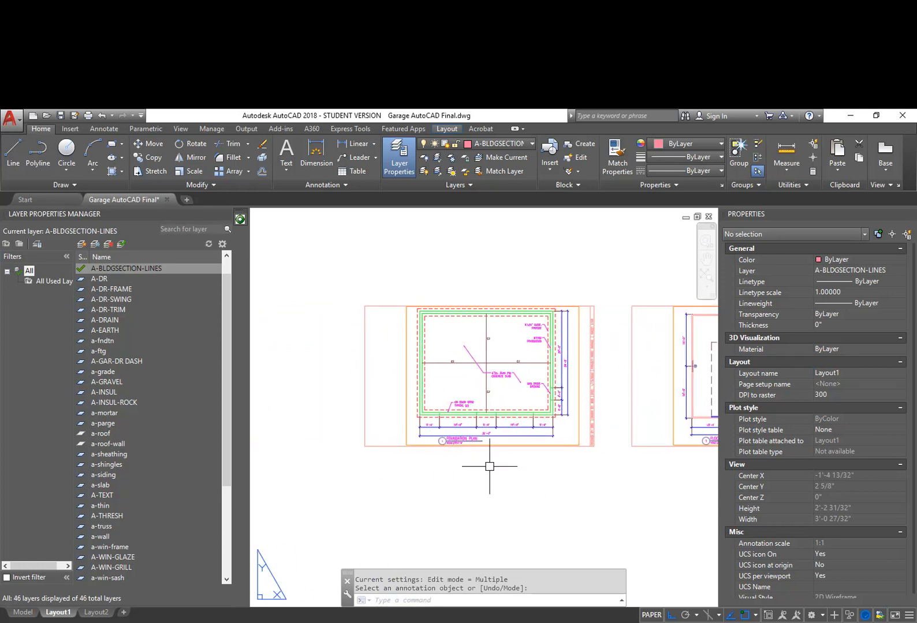
{"action": "key", "text": "ctrl+2"}
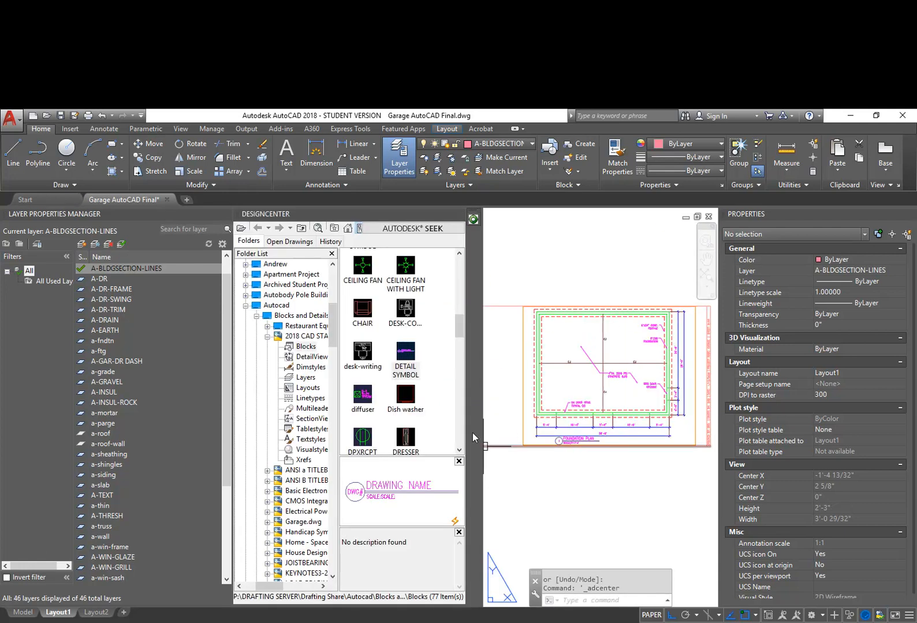
{"action": "scroll", "coordinate": [430, 337], "scroll_direction": "down", "scroll_amount": 2}
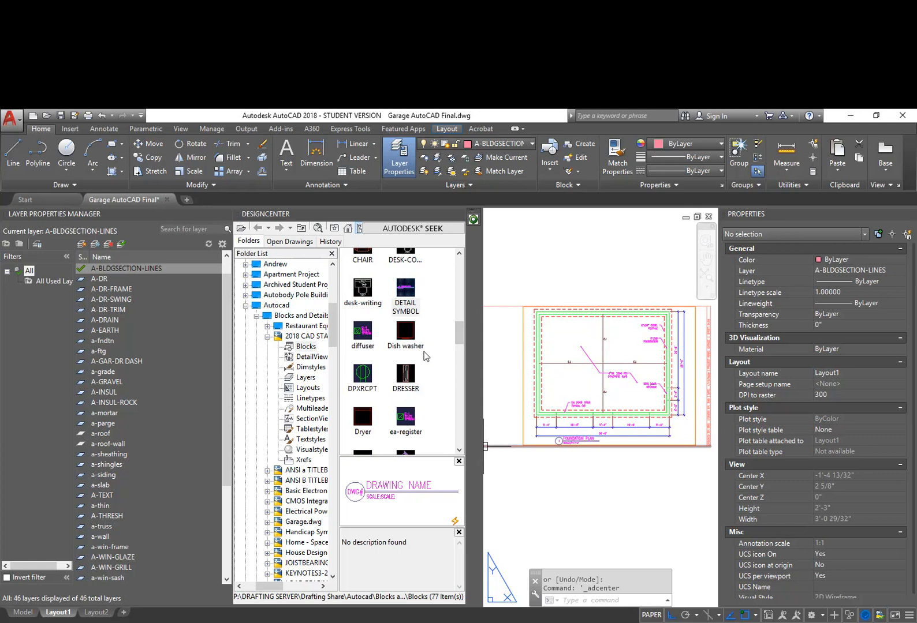
{"action": "scroll", "coordinate": [416, 392], "scroll_direction": "down", "scroll_amount": 4}
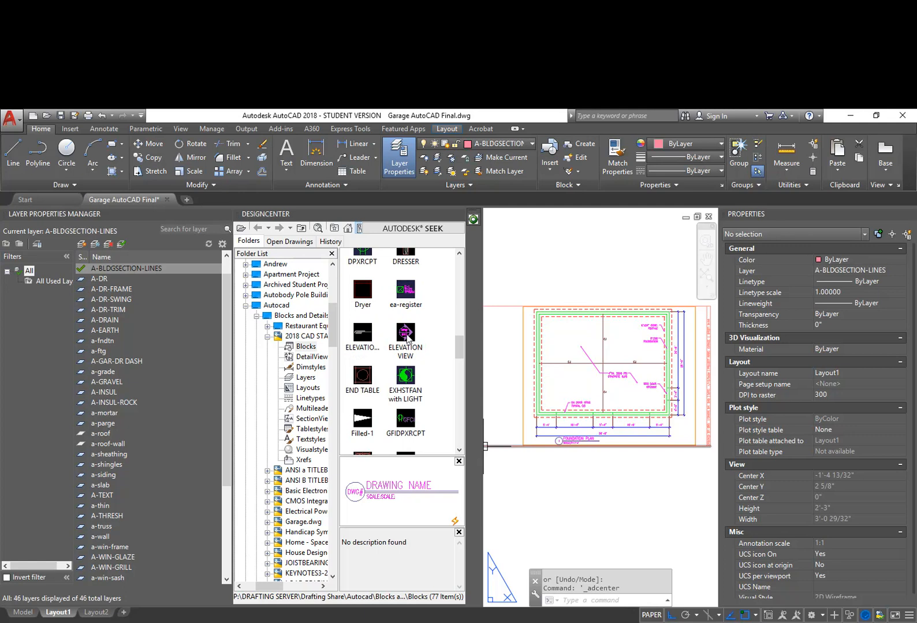
{"action": "mouse_move", "coordinate": [407, 337]}
{"action": "left_mouse_down"}
{"action": "mouse_move", "coordinate": [489, 403]}
{"action": "mouse_move", "coordinate": [517, 370]}
{"action": "left_mouse_up"}
{"action": "scroll", "coordinate": [518, 370], "scroll_direction": "up", "scroll_amount": 5}
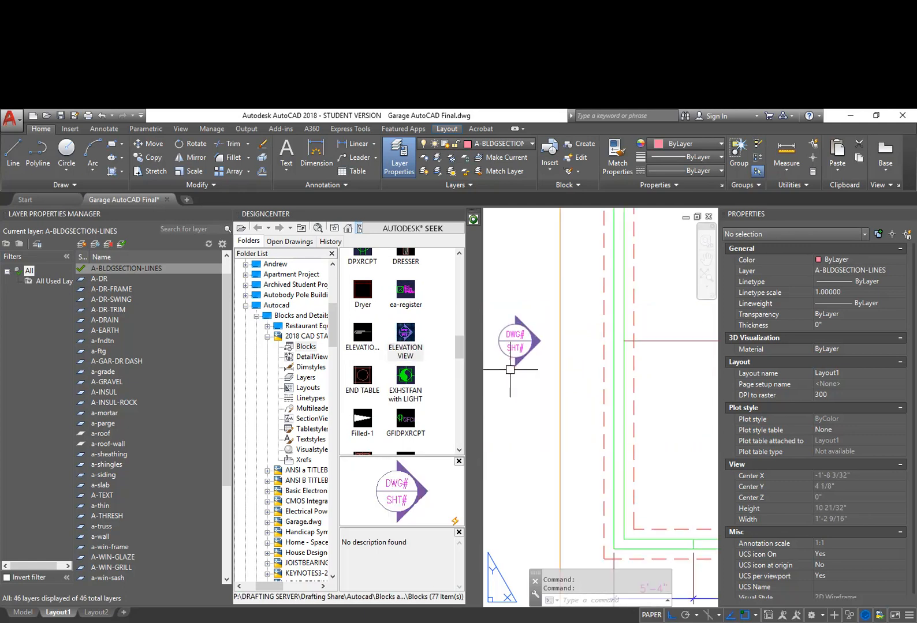
Step: Move the elevation symbol horizontally into the gap between the left viewport border and the foundation plan's dashed footing line
{"action": "type", "text": "m"}
{"action": "key", "text": "Return"}
{"action": "left_click", "coordinate": [533, 390]}
{"action": "left_click", "coordinate": [497, 309]}
{"action": "key", "text": "Return"}
{"action": "left_click", "coordinate": [522, 325]}
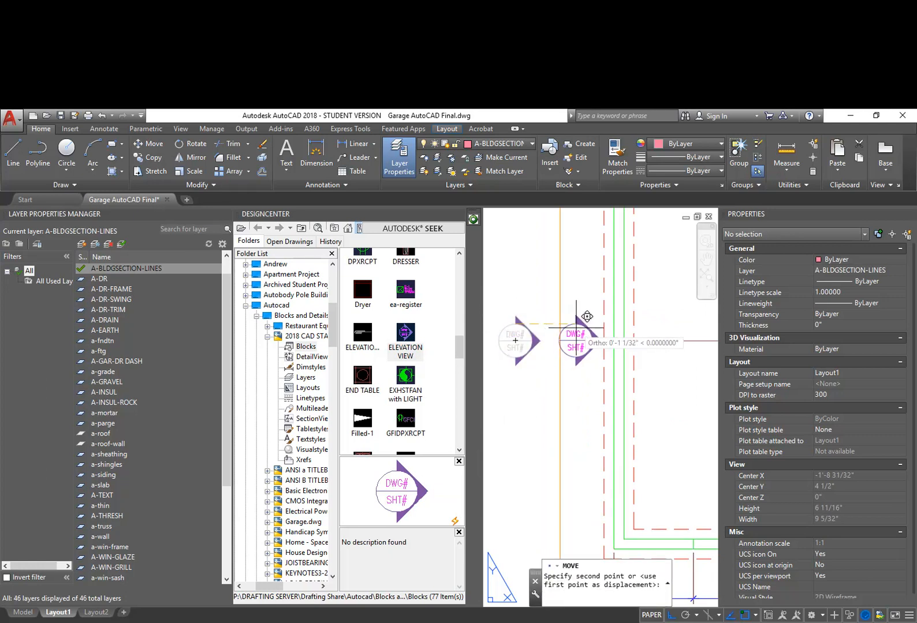
{"action": "left_click", "coordinate": [577, 332]}
{"action": "scroll", "coordinate": [628, 420], "scroll_direction": "down", "scroll_amount": 5}
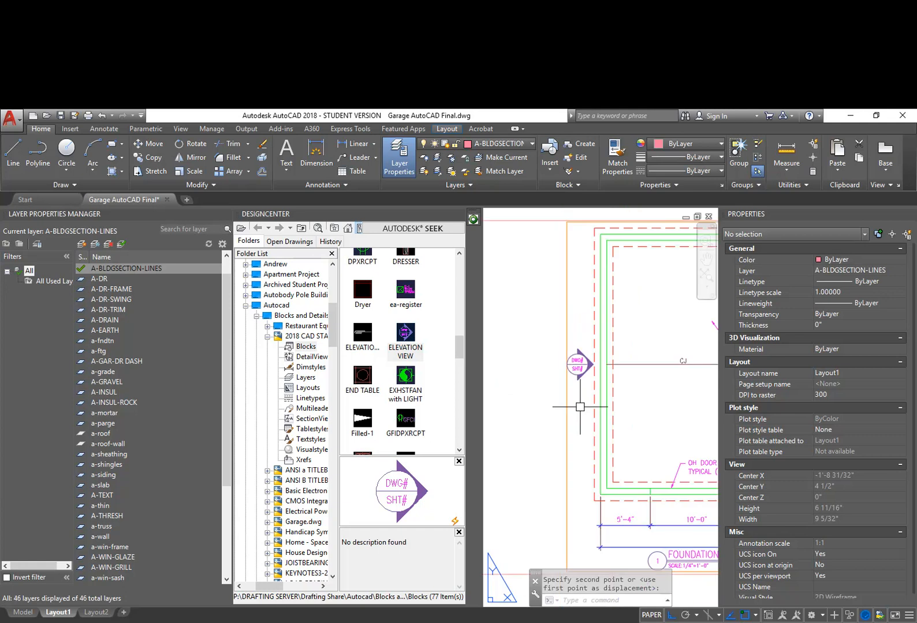
Step: Shift the elevation symbol slightly away from the plan so that its circle is centred on the left viewport border
{"action": "middle_click_drag", "start_coordinate": [628, 421], "coordinate": [621, 392]}
{"action": "scroll", "coordinate": [557, 350], "scroll_direction": "up", "scroll_amount": 6}
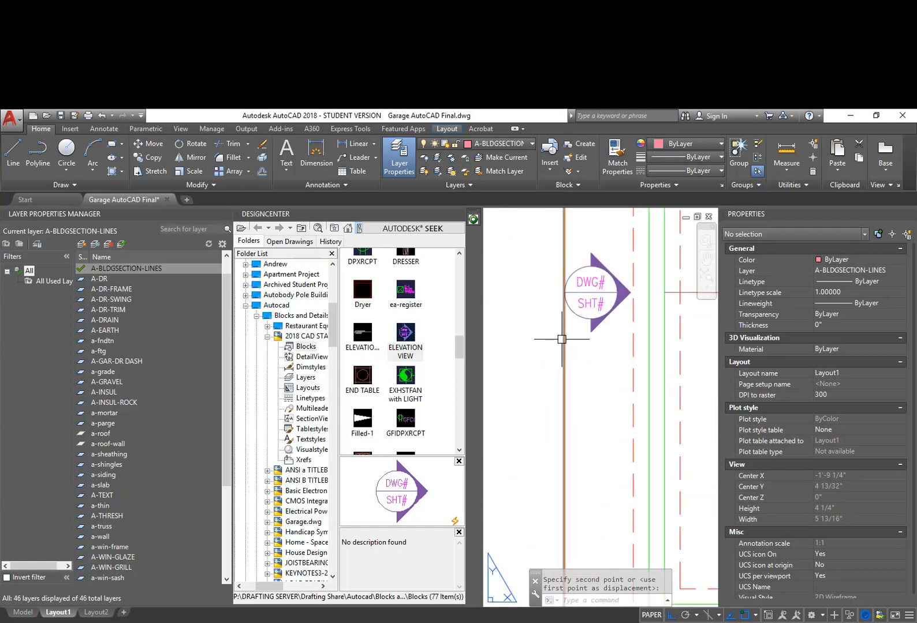
{"action": "key", "text": "space"}
{"action": "left_click", "coordinate": [535, 361]}
{"action": "left_click", "coordinate": [629, 267]}
{"action": "key", "text": "space"}
{"action": "left_click", "coordinate": [602, 386]}
{"action": "scroll", "coordinate": [582, 387], "scroll_direction": "down", "scroll_amount": 8}
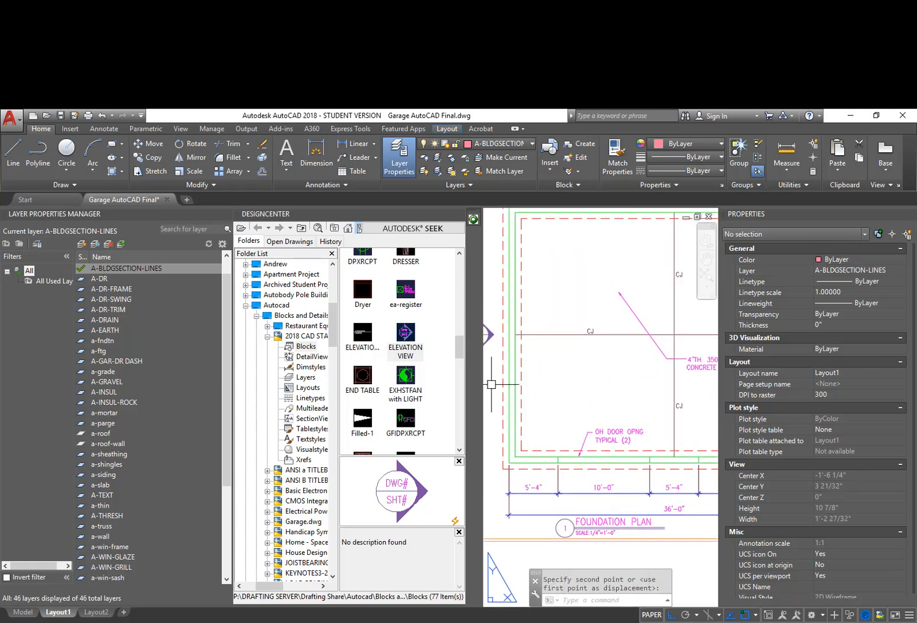
{"action": "scroll", "coordinate": [612, 338], "scroll_direction": "up", "scroll_amount": 4}
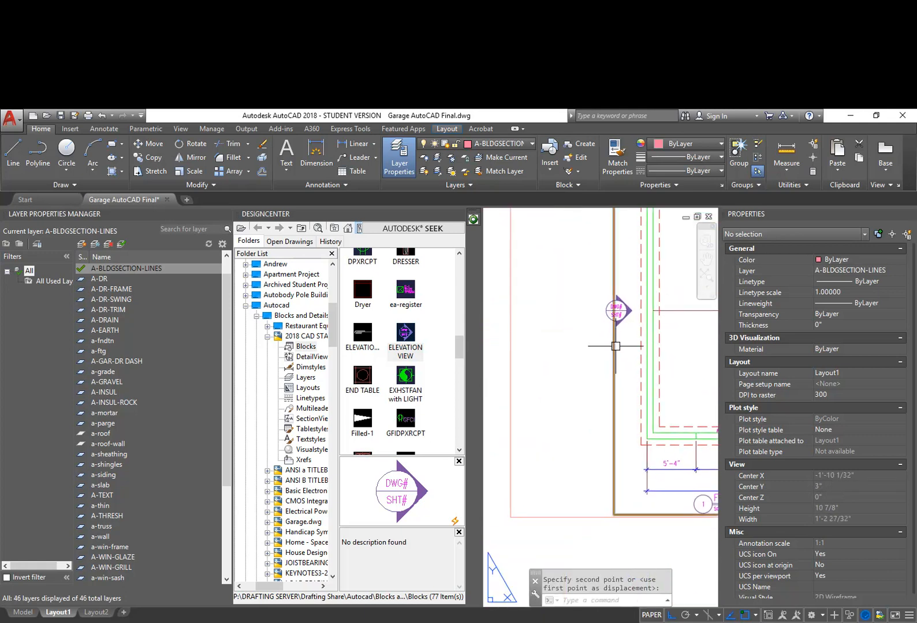
{"action": "middle_click_drag", "start_coordinate": [623, 349], "coordinate": [559, 355]}
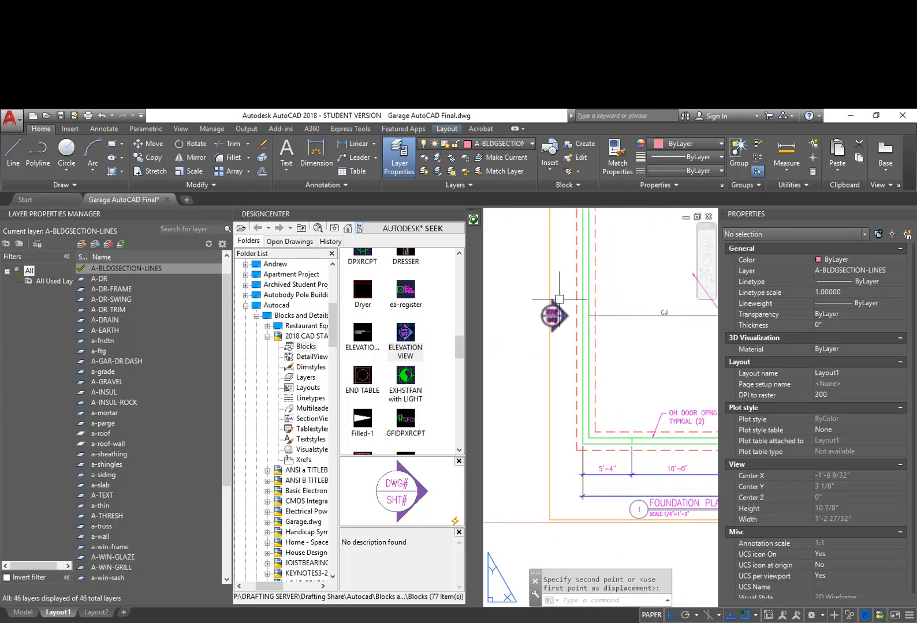
{"action": "scroll", "coordinate": [623, 374], "scroll_direction": "down", "scroll_amount": 3}
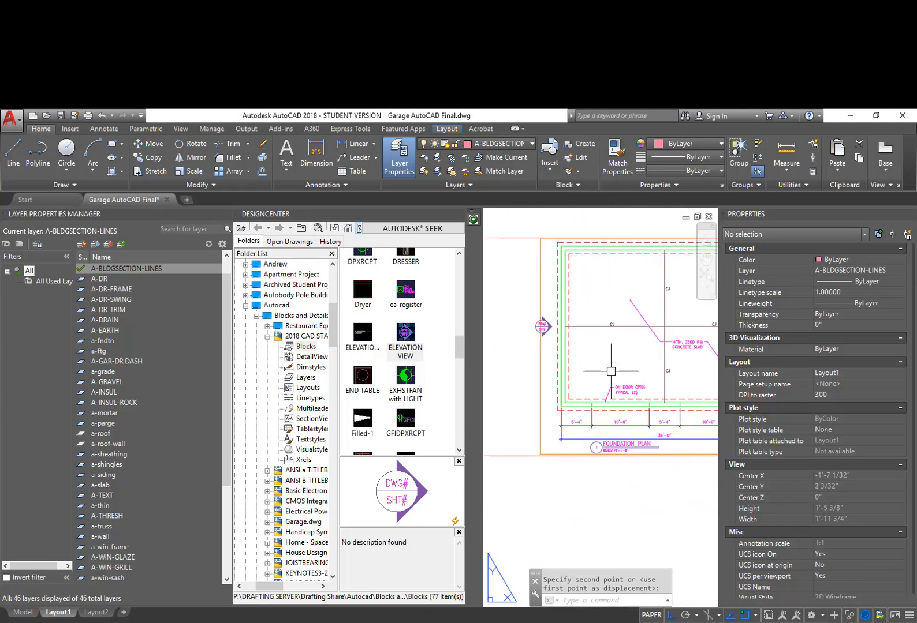
{"action": "middle_click_drag", "start_coordinate": [606, 368], "coordinate": [526, 372]}
{"action": "mouse_move", "coordinate": [651, 373]}
{"action": "middle_mouse_down"}
{"action": "mouse_move", "coordinate": [598, 369]}
{"action": "mouse_move", "coordinate": [680, 364]}
{"action": "mouse_move", "coordinate": [630, 347]}
{"action": "mouse_move", "coordinate": [653, 365]}
{"action": "middle_mouse_up"}
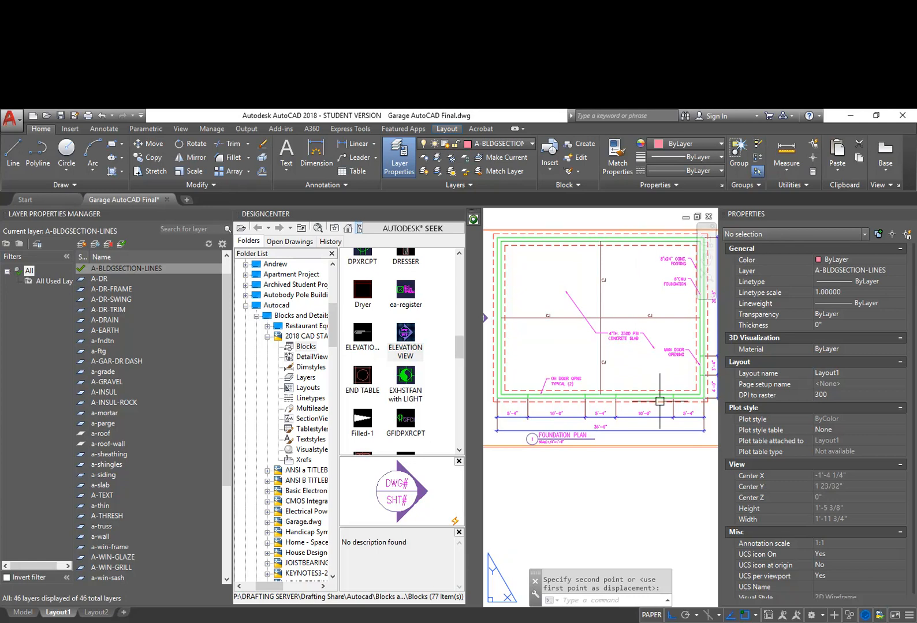
{"action": "middle_click_drag", "start_coordinate": [583, 373], "coordinate": [545, 387]}
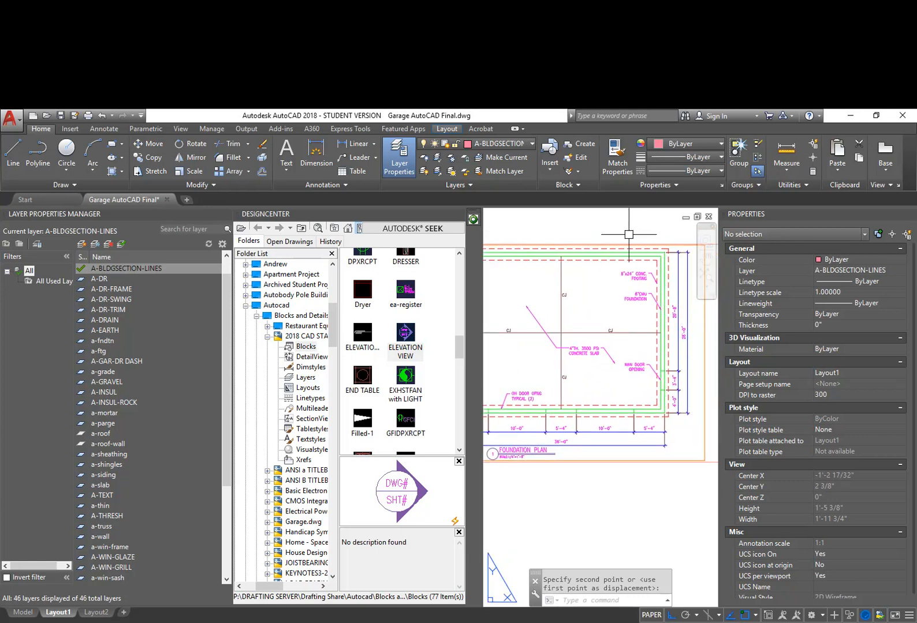
{"action": "middle_click_drag", "start_coordinate": [599, 432], "coordinate": [703, 425]}
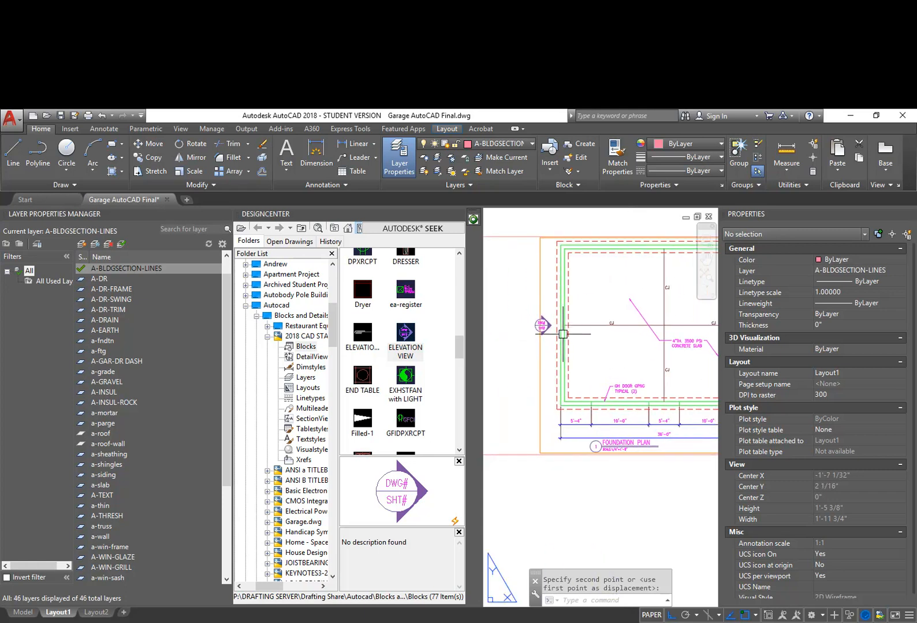
Step: Mirror the elevation symbol across a vertical line to the opposite side of the foundation plan sheet, erasing the source symbol
{"action": "scroll", "coordinate": [555, 333], "scroll_direction": "up", "scroll_amount": 2}
{"action": "type", "text": "MI"}
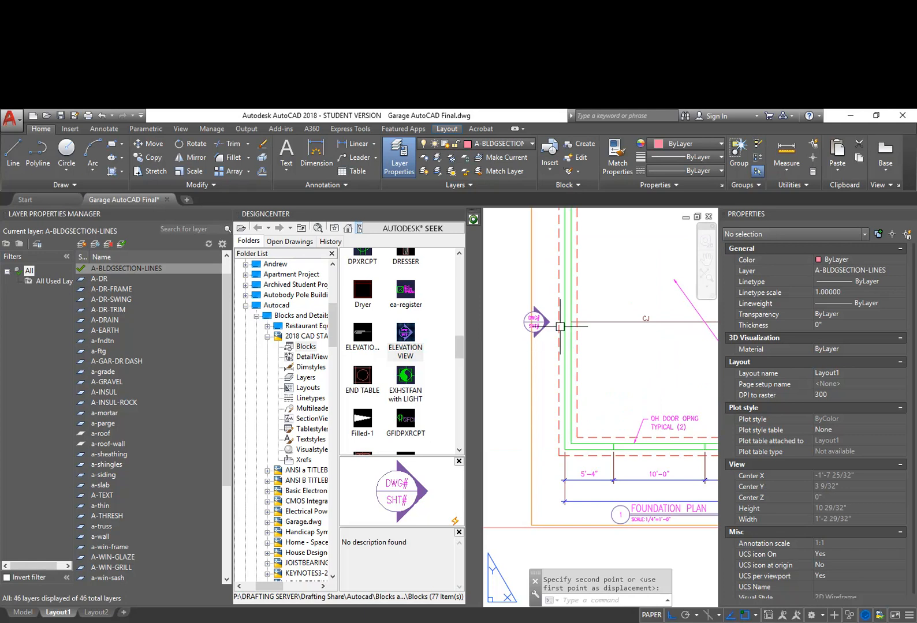
{"action": "key", "text": "Return"}
{"action": "left_click", "coordinate": [512, 331]}
{"action": "left_click", "coordinate": [557, 282]}
{"action": "key", "text": "Return"}
{"action": "middle_click_drag", "start_coordinate": [669, 349], "coordinate": [654, 349]}
{"action": "scroll", "coordinate": [654, 349], "scroll_direction": "down", "scroll_amount": 3}
{"action": "left_click", "coordinate": [662, 401]}
{"action": "middle_click_drag", "start_coordinate": [663, 401], "coordinate": [519, 379]}
{"action": "left_click", "coordinate": [552, 474]}
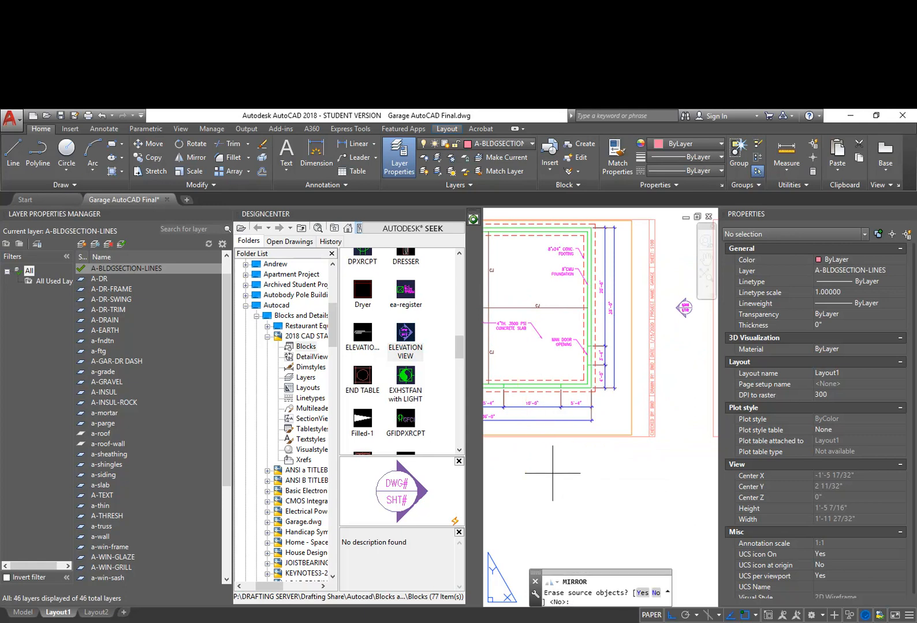
{"action": "type", "text": "Y"}
{"action": "key", "text": "Return"}
{"action": "scroll", "coordinate": [642, 351], "scroll_direction": "up", "scroll_amount": 5}
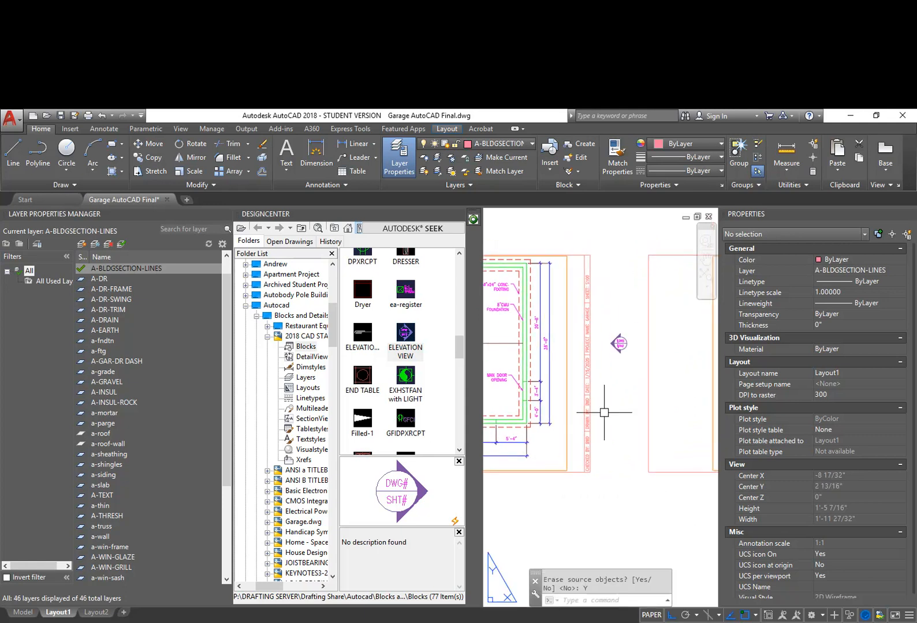
{"action": "type", "text": "M"}
{"action": "key", "text": "Return"}
{"action": "left_click", "coordinate": [609, 367]}
{"action": "left_click", "coordinate": [553, 287]}
{"action": "key", "text": "Return"}
{"action": "key", "text": "Escape"}
{"action": "key", "text": "Escape"}
Step: Explode the mirrored elevation symbol beside the foundation plan's title block
{"action": "left_click", "coordinate": [591, 330]}
{"action": "type", "text": "X"}
{"action": "key", "text": "Return"}
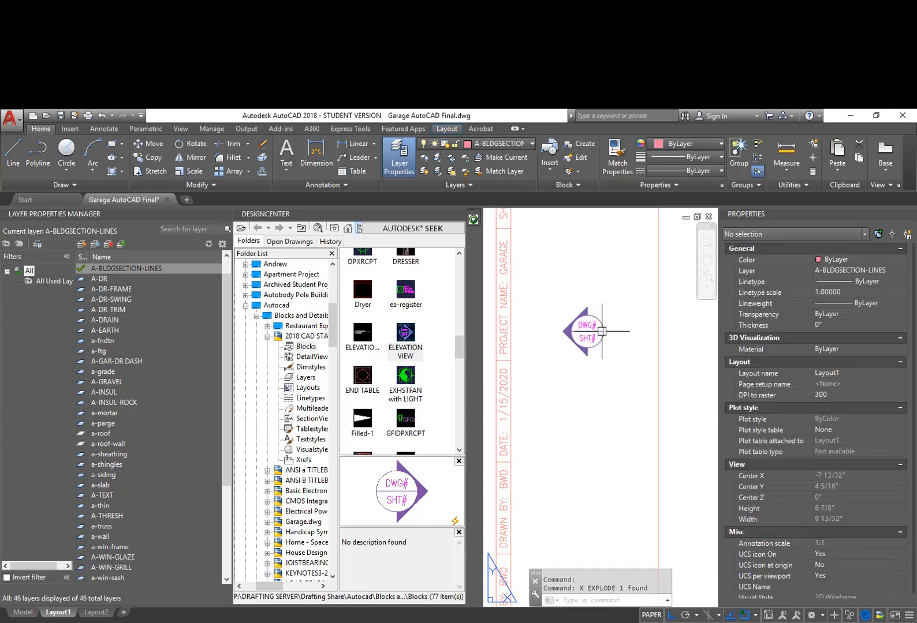
Step: Move the exploded elevation symbol horizontally onto the right viewport border, beside the 28'-0" dimension
{"action": "middle_click_drag", "start_coordinate": [589, 363], "coordinate": [603, 407]}
{"action": "type", "text": "M"}
{"action": "key", "text": "Return"}
{"action": "left_click", "coordinate": [640, 424]}
{"action": "left_click", "coordinate": [569, 338]}
{"action": "key", "text": "Return"}
{"action": "left_click", "coordinate": [587, 375]}
{"action": "middle_click_drag", "start_coordinate": [559, 375], "coordinate": [723, 379]}
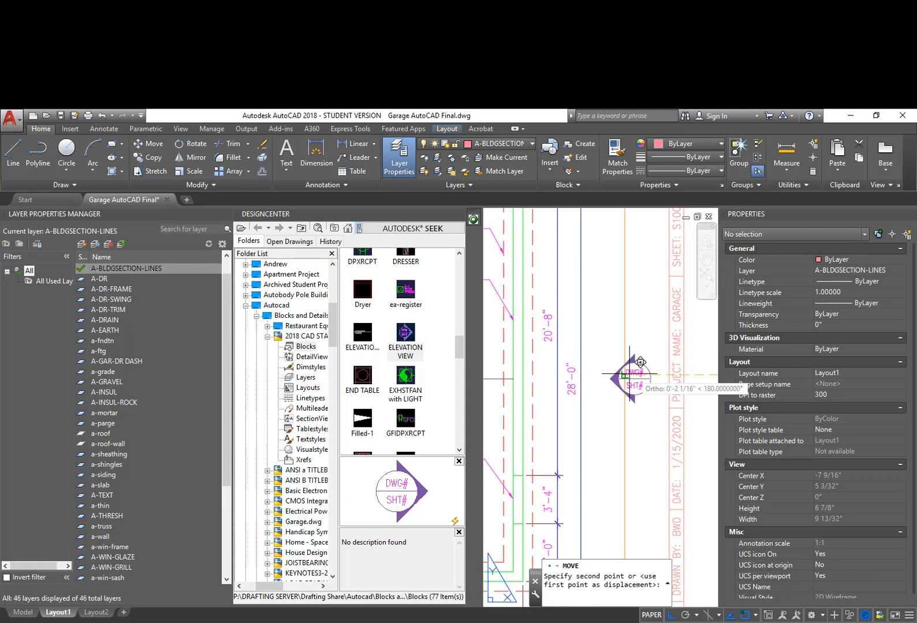
{"action": "scroll", "coordinate": [616, 368], "scroll_direction": "up", "scroll_amount": 4}
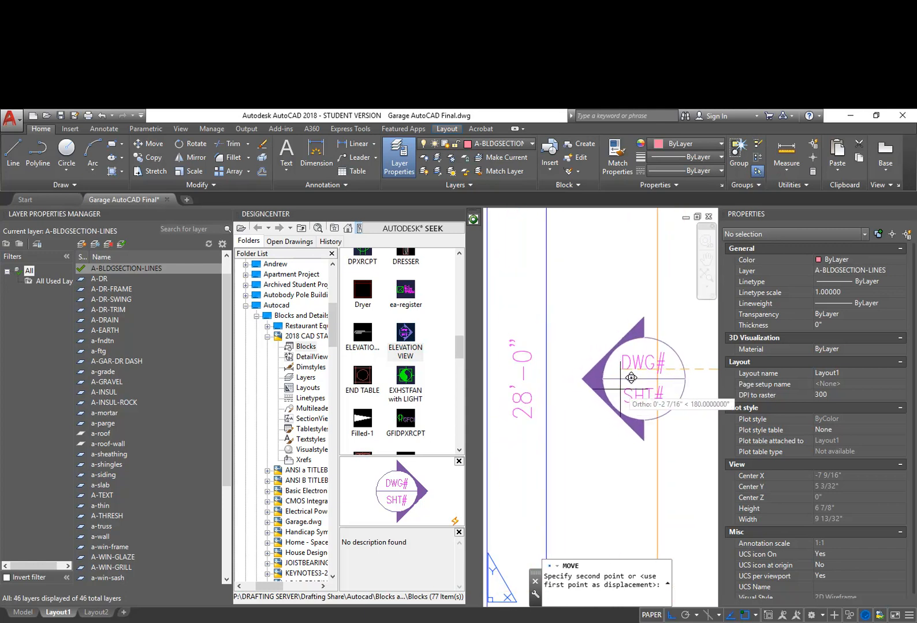
{"action": "key", "text": "Escape"}
{"action": "scroll", "coordinate": [631, 378], "scroll_direction": "down", "scroll_amount": 3}
Step: Copy the elevation symbol with Ortho off to a spot below the foundation plan sheet, and close the Layer Properties Manager
{"action": "middle_click_drag", "start_coordinate": [632, 437], "coordinate": [648, 430]}
{"action": "middle_click_drag", "start_coordinate": [668, 382], "coordinate": [520, 402]}
{"action": "scroll", "coordinate": [597, 359], "scroll_direction": "up", "scroll_amount": 3}
{"action": "type", "text": "ct o"}
{"action": "key", "text": "Return"}
{"action": "left_click", "coordinate": [581, 374]}
{"action": "left_click", "coordinate": [640, 311]}
{"action": "key", "text": "Return"}
{"action": "left_click", "coordinate": [611, 345]}
{"action": "scroll", "coordinate": [584, 460], "scroll_direction": "down", "scroll_amount": 1}
{"action": "middle_click_drag", "start_coordinate": [584, 460], "coordinate": [649, 311]}
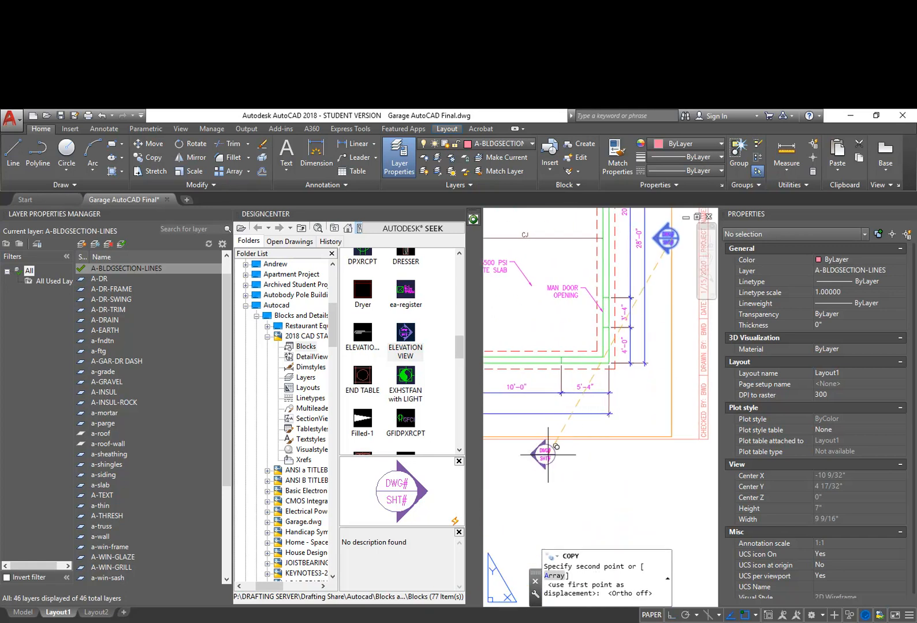
{"action": "left_click", "coordinate": [542, 463]}
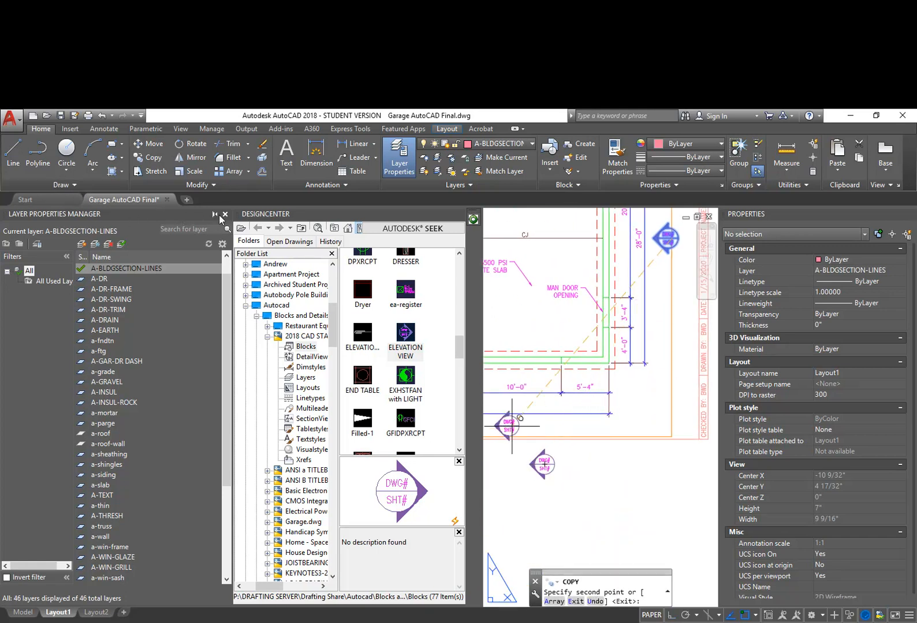
{"action": "left_click", "coordinate": [225, 214]}
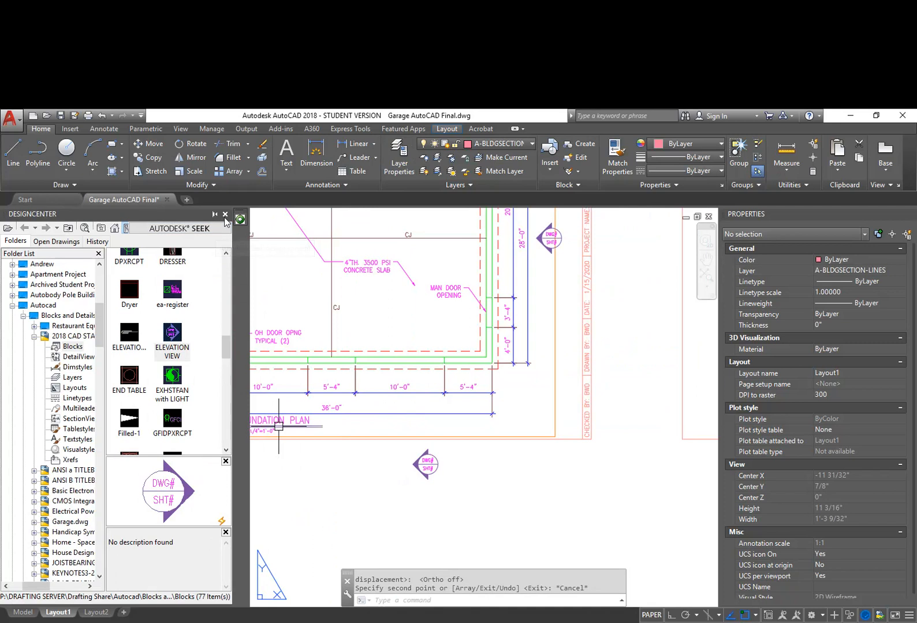
Step: Rotate only the copied symbol's filled arrow 270° about the circle's centre so it points up, leaving out the circle and text
{"action": "middle_click_drag", "start_coordinate": [471, 376], "coordinate": [558, 374]}
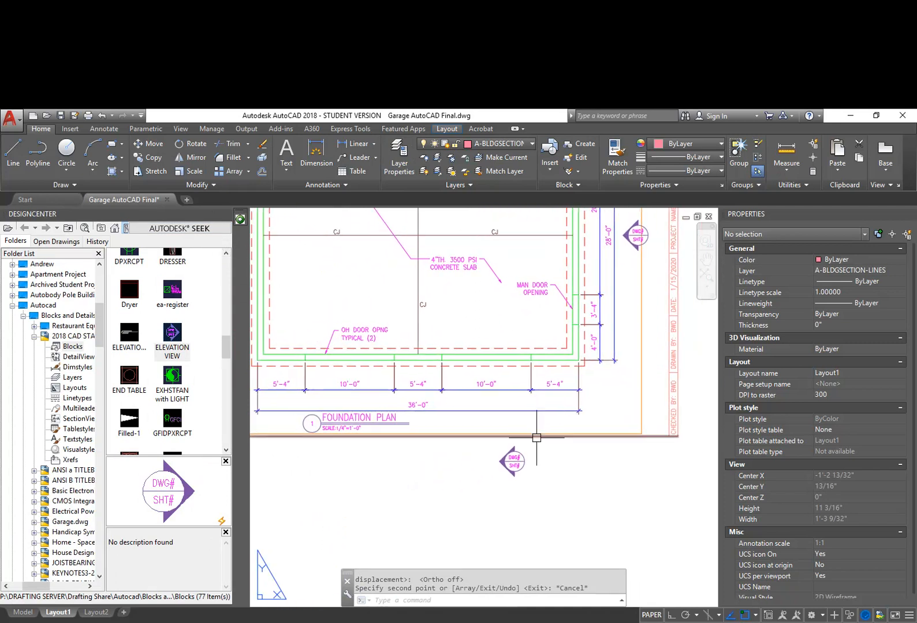
{"action": "scroll", "coordinate": [521, 468], "scroll_direction": "up", "scroll_amount": 1}
{"action": "scroll", "coordinate": [517, 466], "scroll_direction": "up", "scroll_amount": 1}
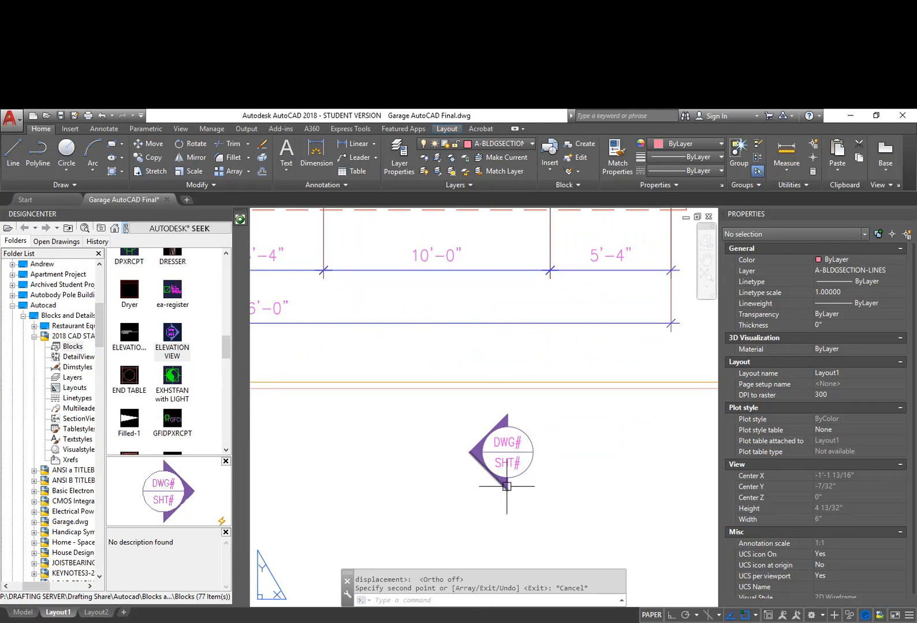
{"action": "type", "text": "RO"}
{"action": "key", "text": "Return"}
{"action": "left_click_drag", "start_coordinate": [434, 517], "coordinate": [580, 377]}
{"action": "scroll", "coordinate": [519, 450], "scroll_direction": "up", "scroll_amount": 3}
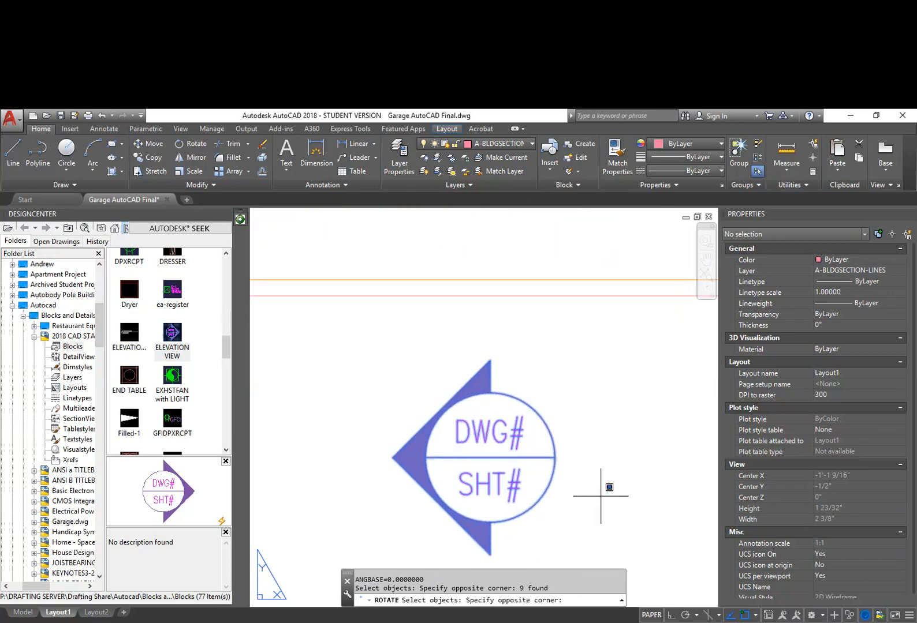
{"action": "left_click", "coordinate": [599, 499]}
{"action": "left_click", "coordinate": [464, 414]}
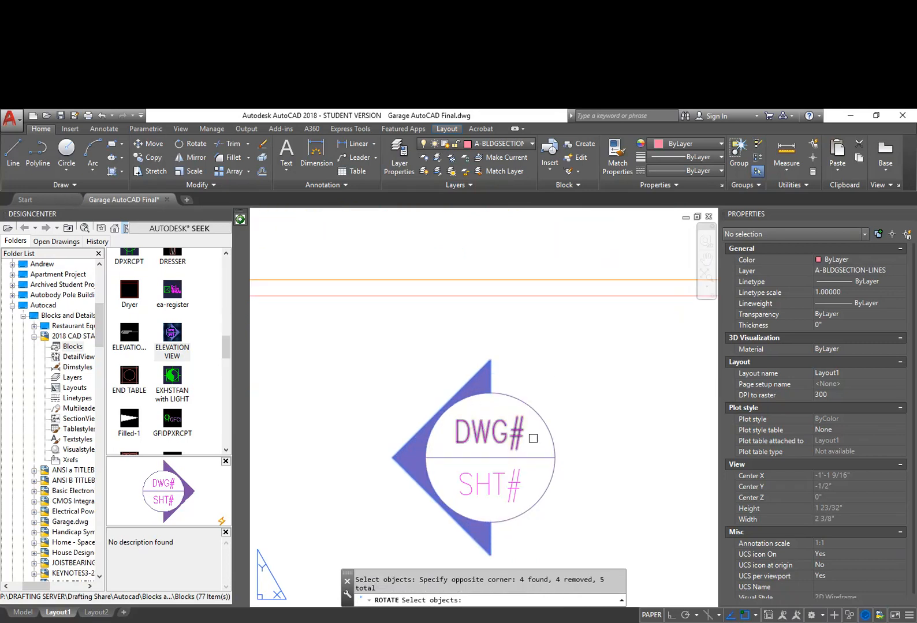
{"action": "key", "text": "Return"}
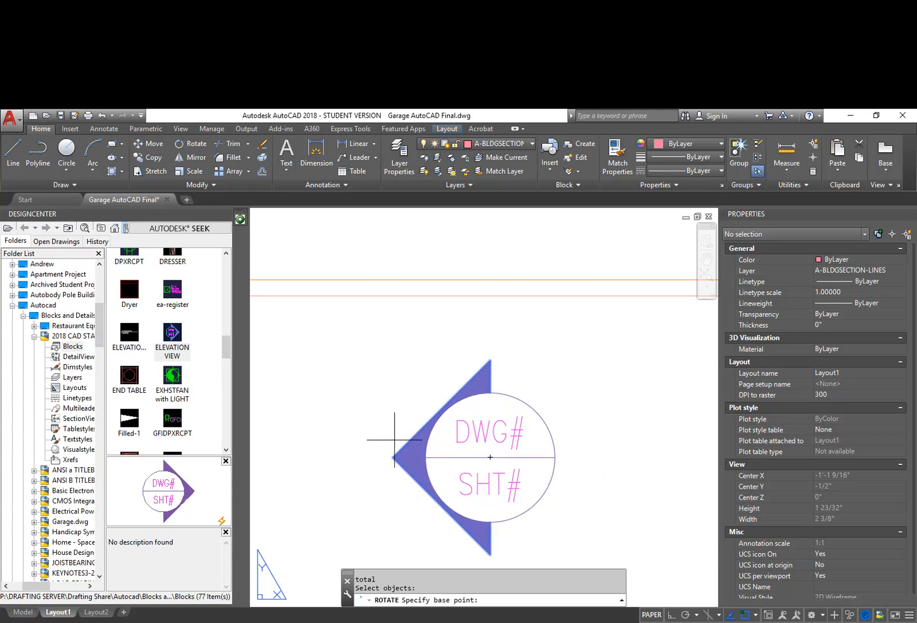
{"action": "right_click", "coordinate": [514, 449], "text": "shift"}
{"action": "left_click", "coordinate": [562, 296]}
{"action": "left_click", "coordinate": [544, 404]}
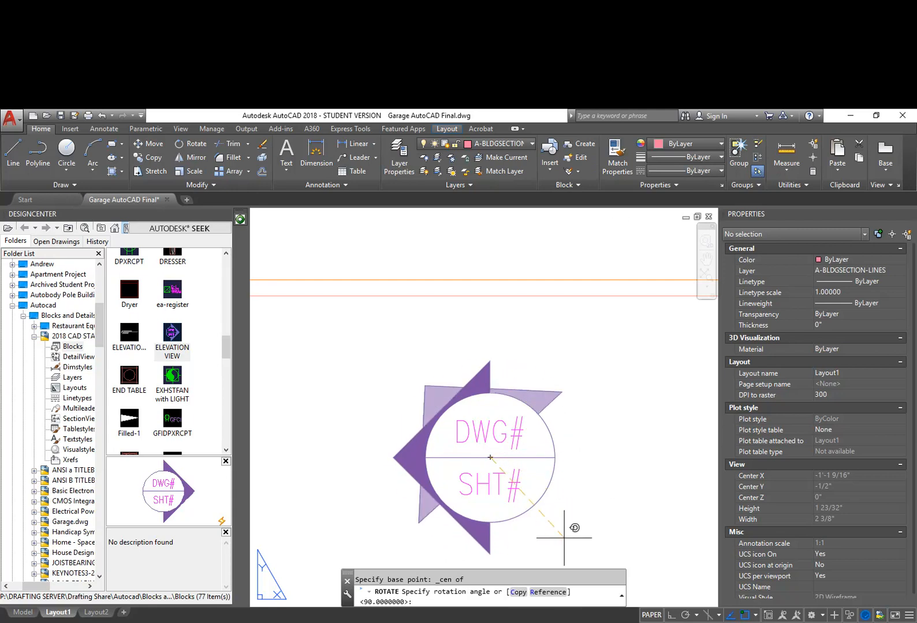
{"action": "key", "text": "F8"}
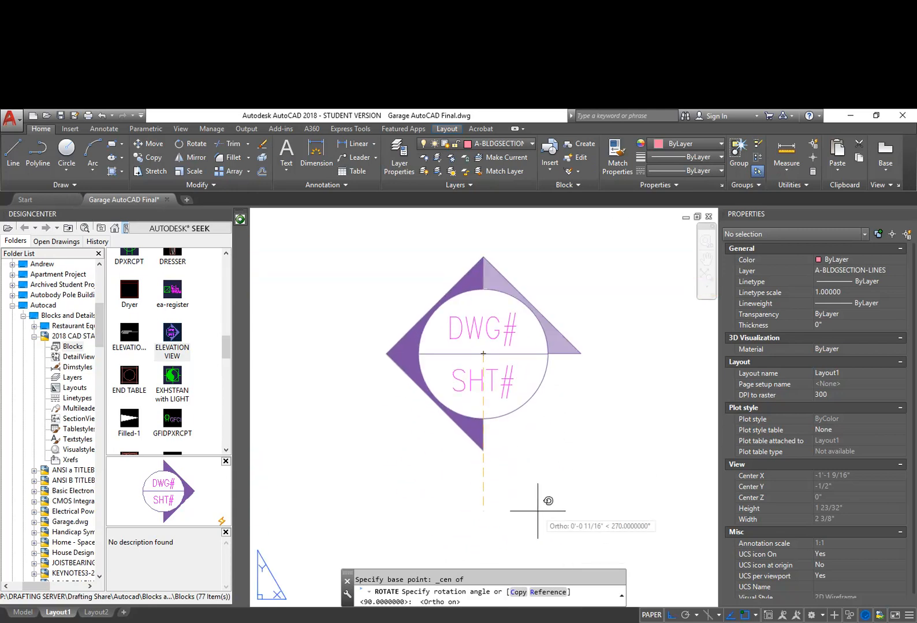
{"action": "key", "text": "Return"}
{"action": "scroll", "coordinate": [536, 483], "scroll_direction": "down", "scroll_amount": 2}
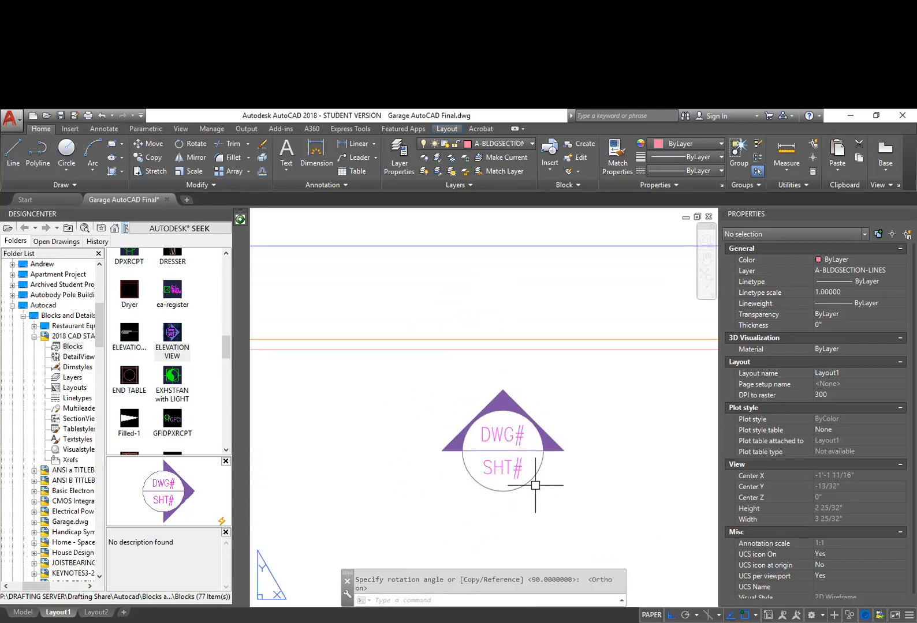
Step: Move the upward-pointing elevation symbol with Ortho off onto the foundation plan sheet, just below the 36'-0" dimension and beside the view title
{"action": "type", "text": "m"}
{"action": "key", "text": "Return"}
{"action": "left_click", "coordinate": [585, 501]}
{"action": "left_click", "coordinate": [382, 362]}
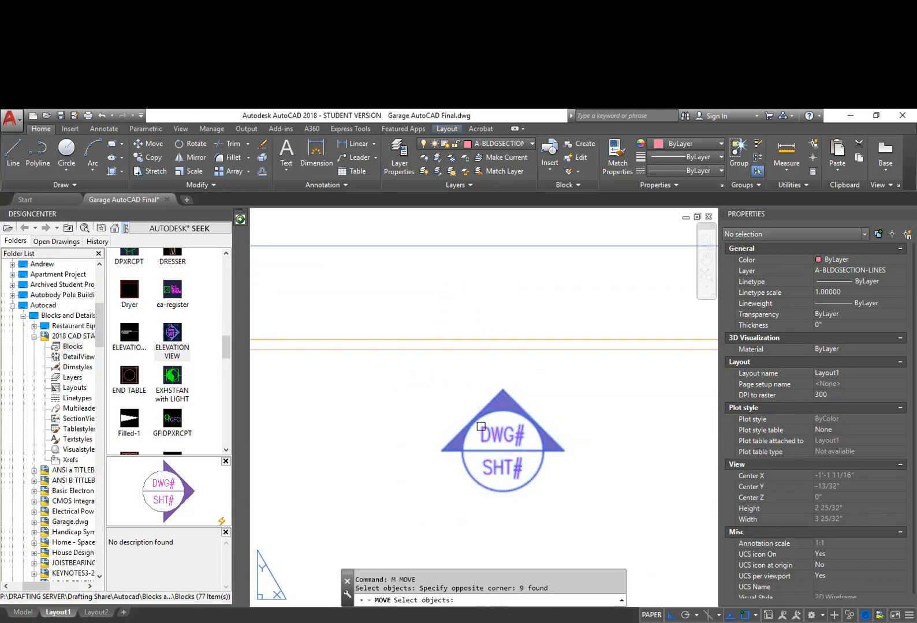
{"action": "key", "text": "Return"}
{"action": "left_click", "coordinate": [480, 439]}
{"action": "scroll", "coordinate": [490, 456], "scroll_direction": "down", "scroll_amount": 2}
{"action": "key", "text": "F8"}
{"action": "scroll", "coordinate": [484, 419], "scroll_direction": "up", "scroll_amount": 2}
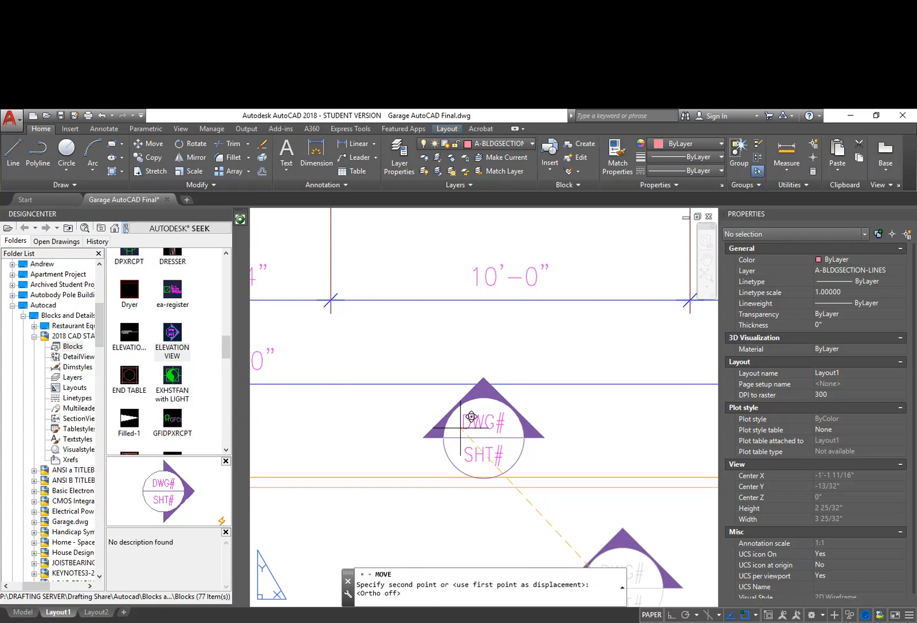
{"action": "left_click", "coordinate": [467, 409]}
Step: Inside the foundation plan viewport, stretch the rightmost 5'-4" and adjacent 10'-0" bottom dimensions up closer to the wall
{"action": "scroll", "coordinate": [483, 481], "scroll_direction": "down", "scroll_amount": 5}
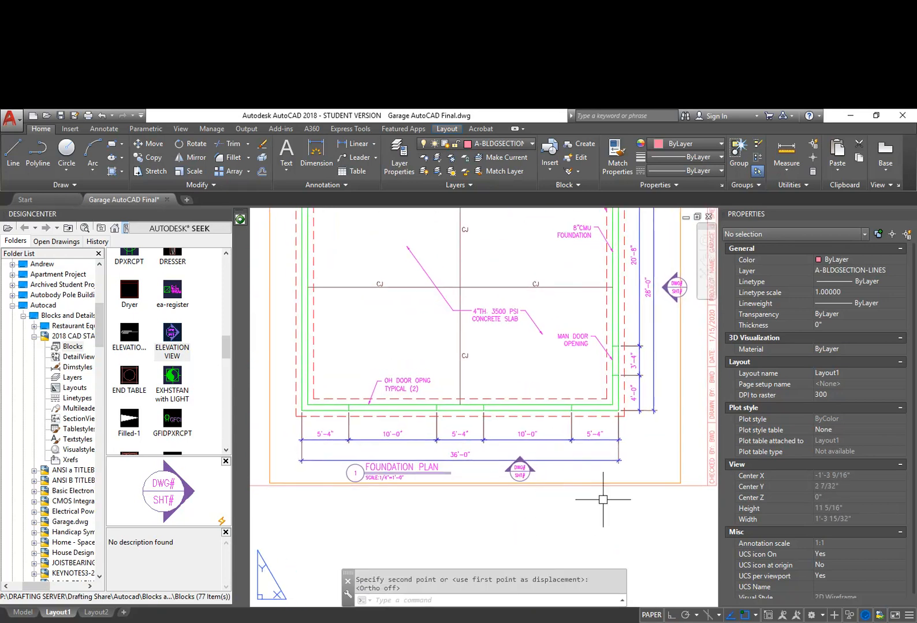
{"action": "scroll", "coordinate": [566, 456], "scroll_direction": "up", "scroll_amount": 2}
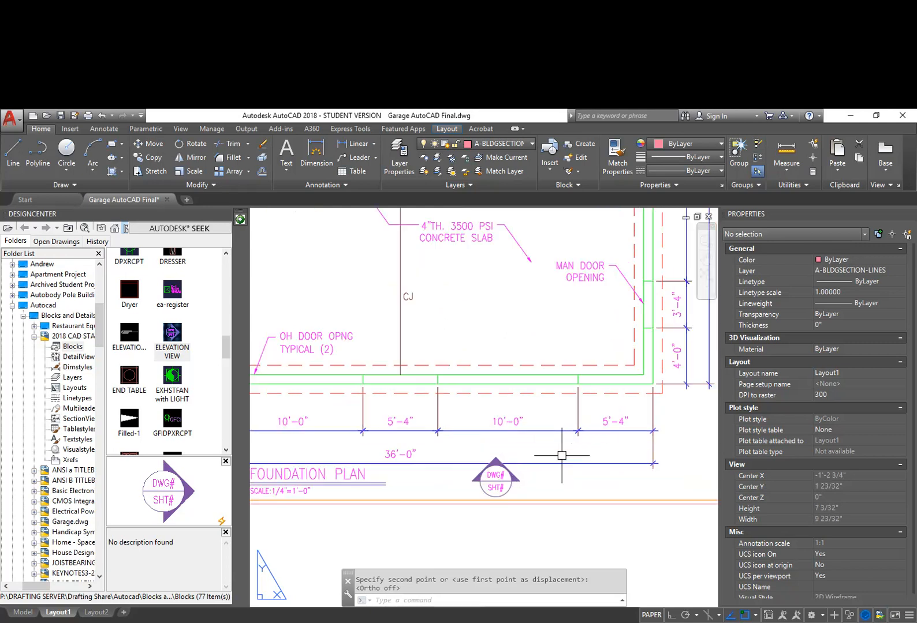
{"action": "middle_click_drag", "start_coordinate": [597, 446], "coordinate": [521, 414]}
{"action": "scroll", "coordinate": [485, 398], "scroll_direction": "up", "scroll_amount": 2}
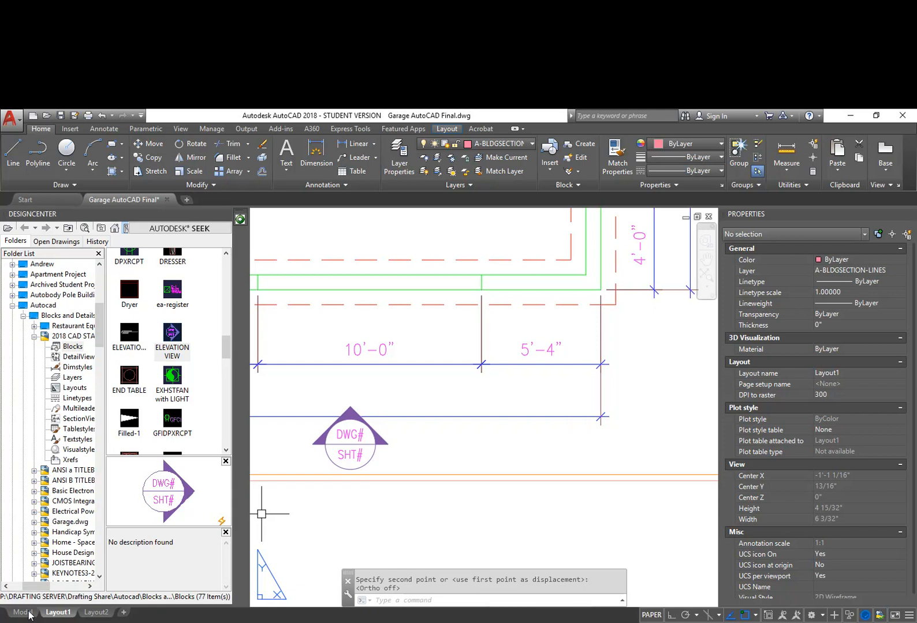
{"action": "double_click", "coordinate": [572, 382]}
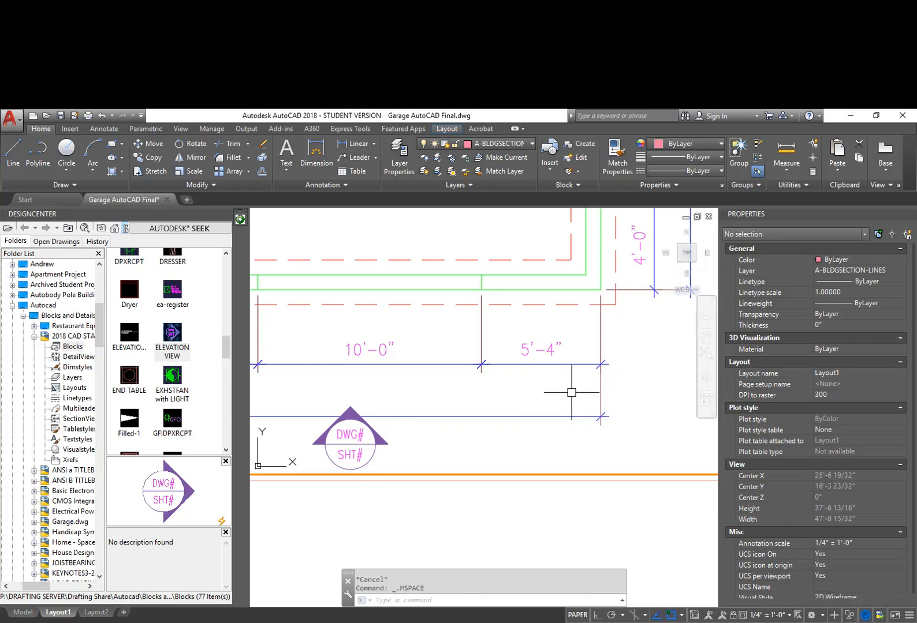
{"action": "left_click", "coordinate": [595, 363]}
{"action": "left_click", "coordinate": [600, 364]}
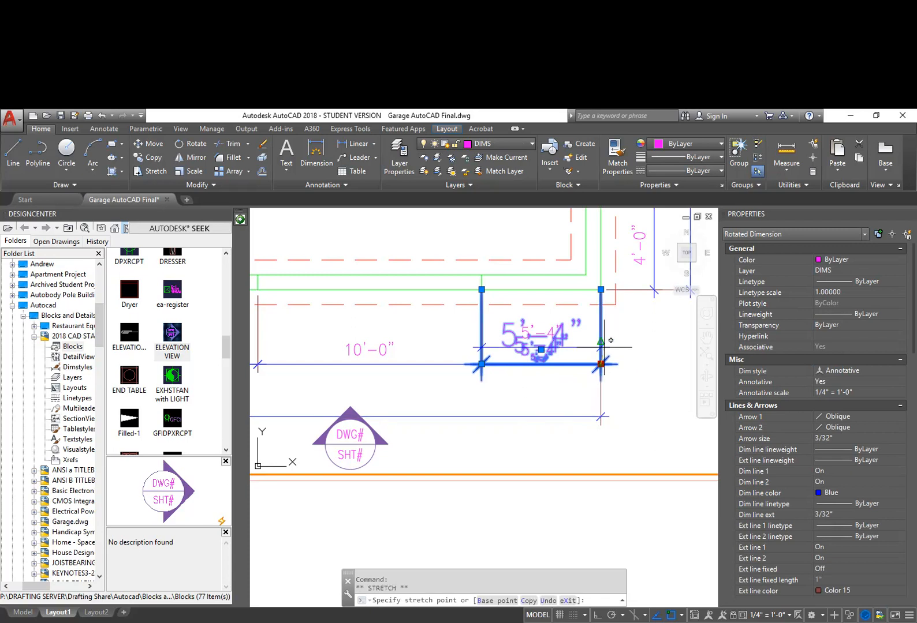
{"action": "left_click", "coordinate": [601, 342]}
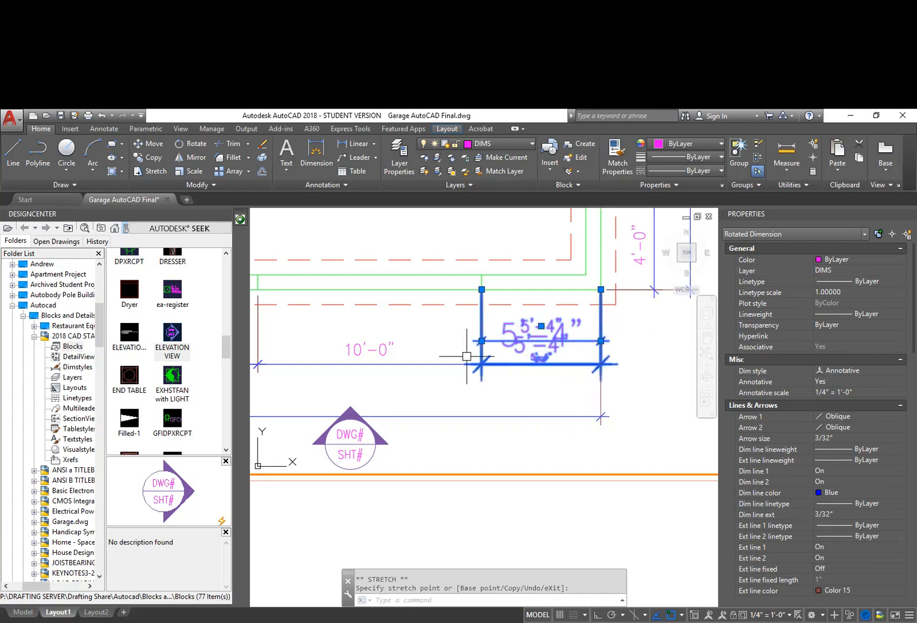
{"action": "left_click", "coordinate": [488, 352]}
{"action": "left_click", "coordinate": [481, 364]}
{"action": "left_click", "coordinate": [481, 341]}
Step: Stretch the overall 36'-0" dimension line up above the elevation symbol and return to paper space
{"action": "left_click", "coordinate": [586, 416]}
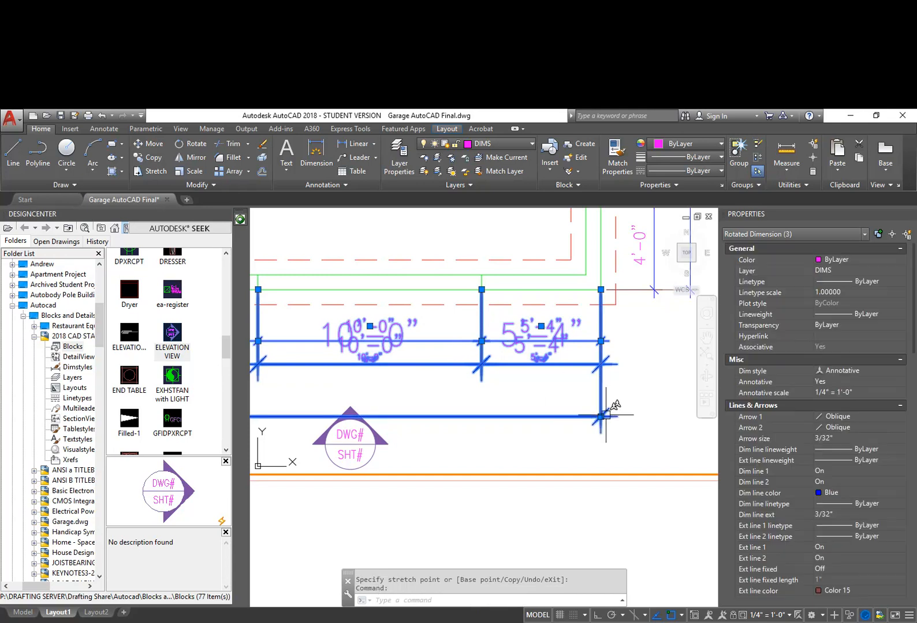
{"action": "left_click", "coordinate": [600, 415]}
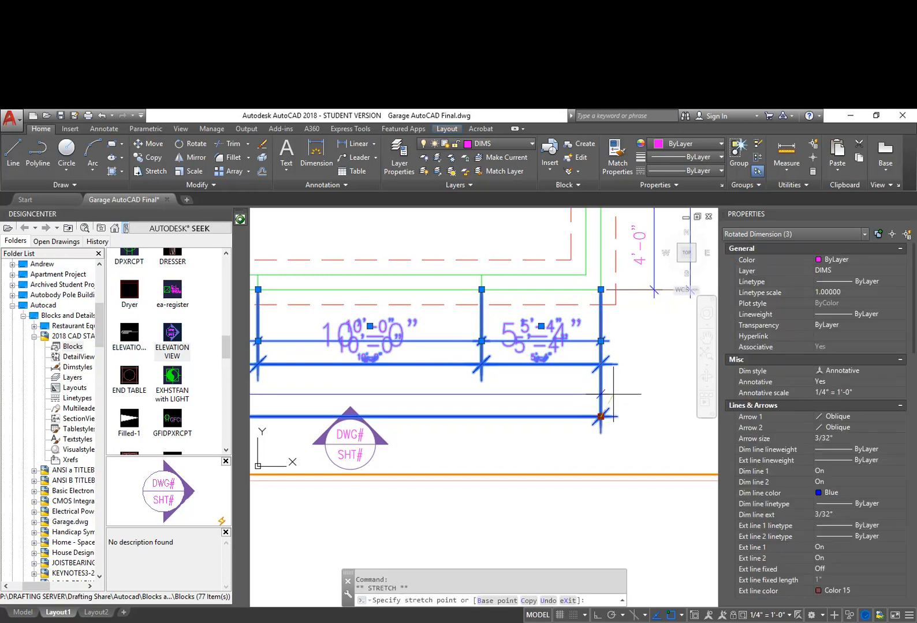
{"action": "left_click", "coordinate": [613, 394]}
{"action": "double_click", "coordinate": [630, 495]}
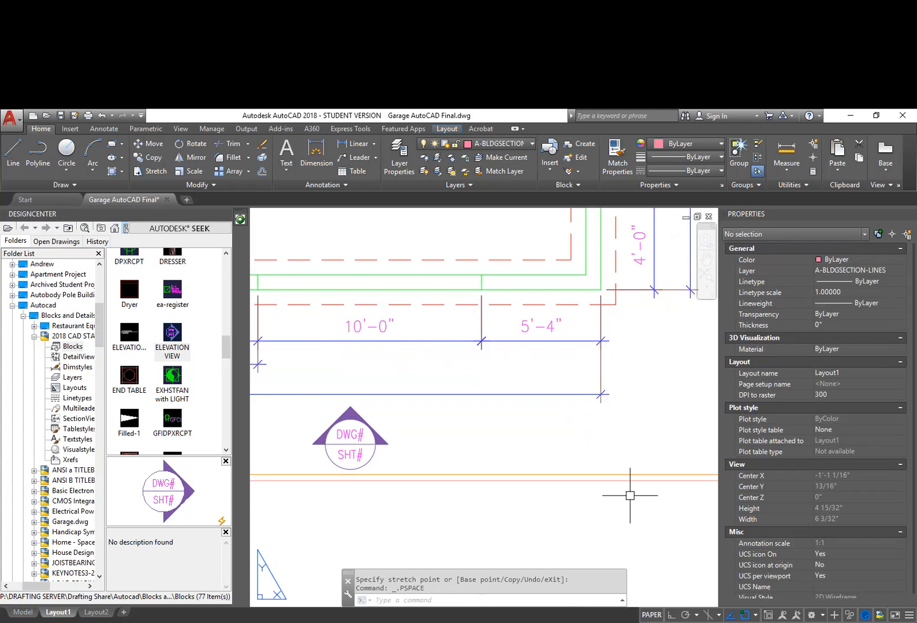
Step: Reactivate the viewport and raise the middle 5'-4" dimension into line with the 10'-0" dimension to its right
{"action": "middle_click_drag", "start_coordinate": [376, 509], "coordinate": [513, 510]}
{"action": "mouse_move", "coordinate": [405, 503]}
{"action": "middle_mouse_down"}
{"action": "mouse_move", "coordinate": [556, 502]}
{"action": "mouse_move", "coordinate": [530, 499]}
{"action": "mouse_move", "coordinate": [548, 493]}
{"action": "middle_mouse_up"}
{"action": "scroll", "coordinate": [556, 502], "scroll_direction": "down", "scroll_amount": 2}
{"action": "double_click", "coordinate": [477, 405]}
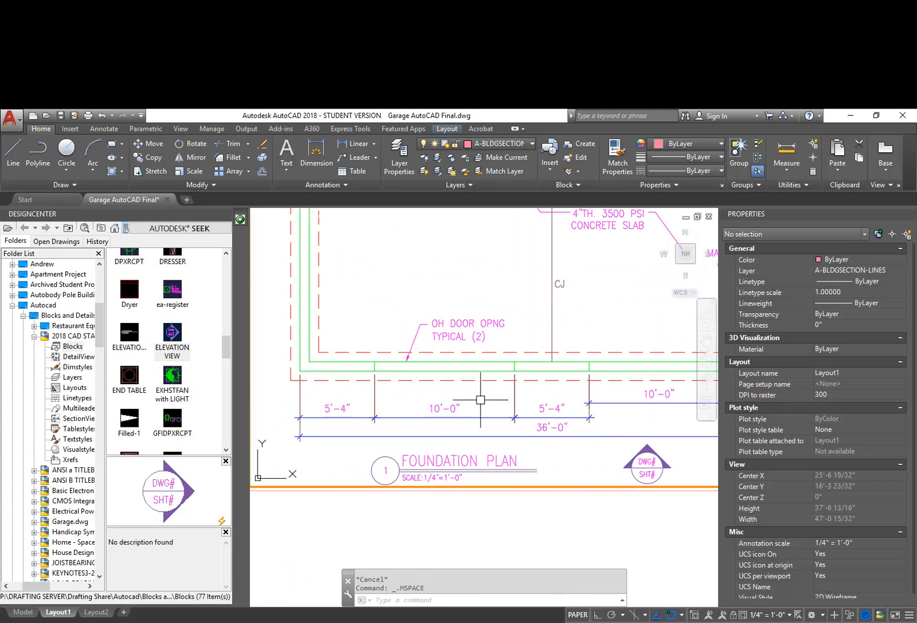
{"action": "left_click", "coordinate": [548, 407]}
{"action": "left_click", "coordinate": [590, 417]}
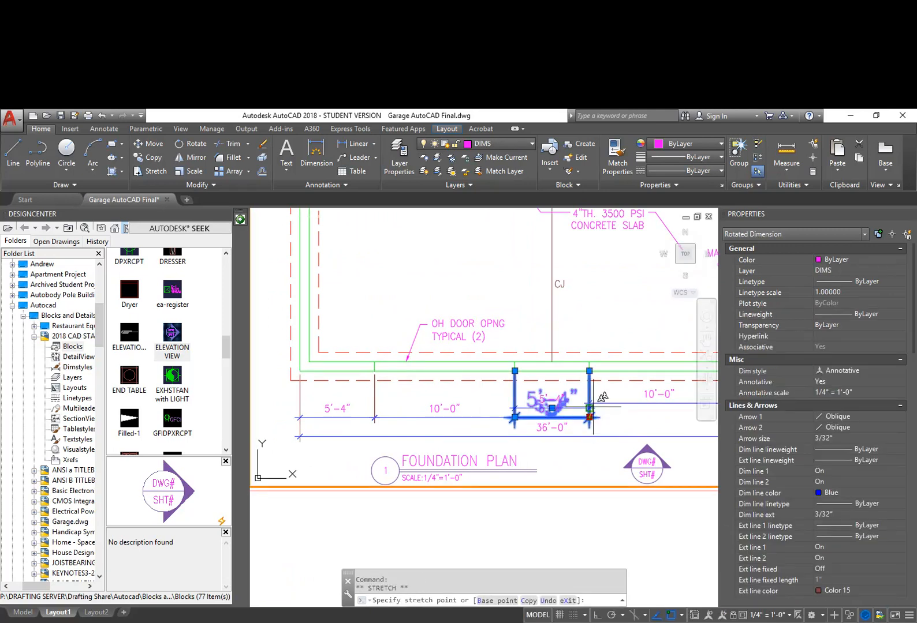
{"action": "left_click", "coordinate": [590, 403]}
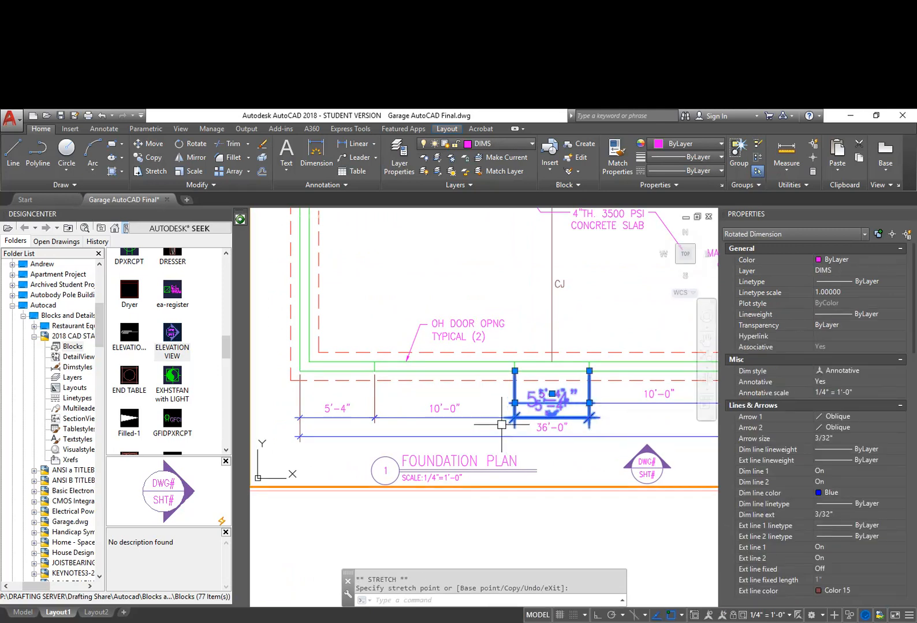
Step: Raise the left 10'-0" and leftmost 5'-4" dimensions into line with the rest of the bottom dimension string
{"action": "left_click", "coordinate": [509, 417]}
{"action": "left_click", "coordinate": [515, 416]}
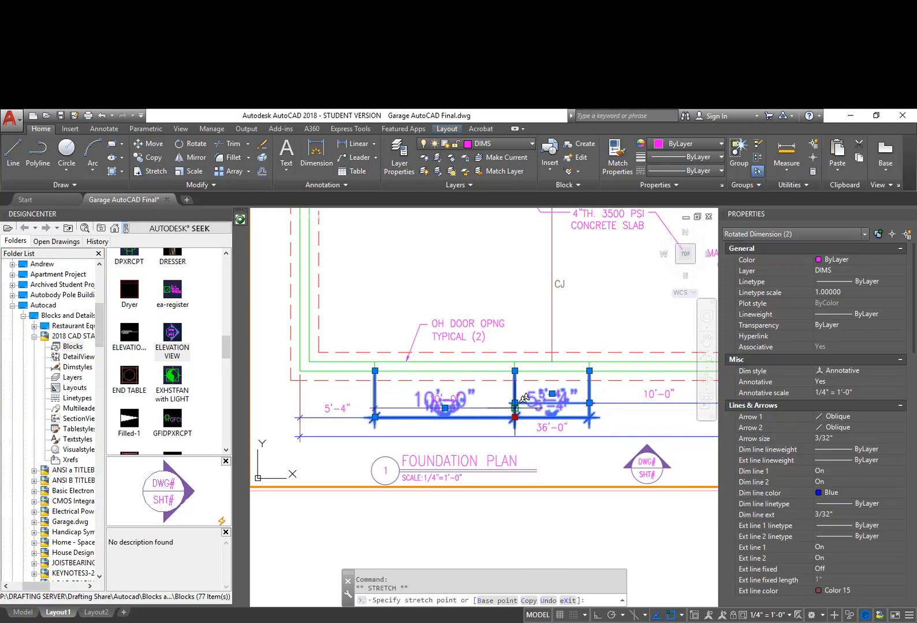
{"action": "left_click", "coordinate": [384, 418]}
{"action": "left_click", "coordinate": [383, 419]}
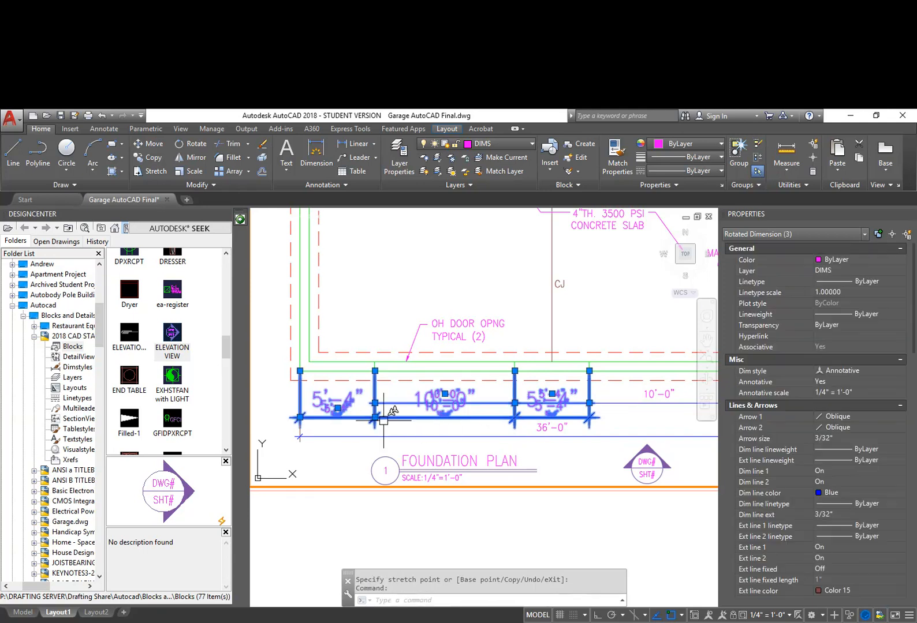
{"action": "left_click", "coordinate": [375, 416]}
{"action": "left_click", "coordinate": [375, 403]}
{"action": "key", "text": "Escape"}
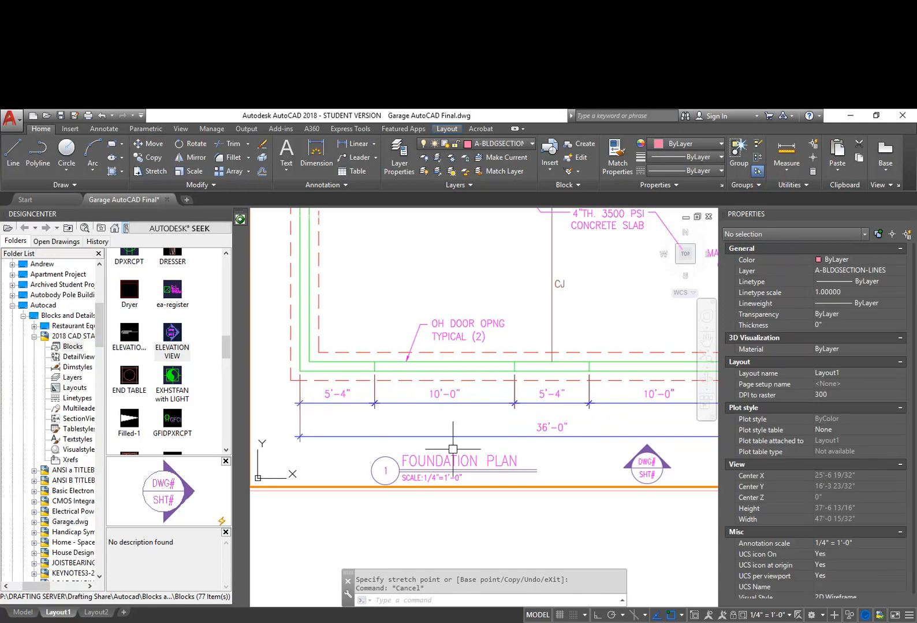
Step: Stretch the 36'-0" dimension line slightly closer to the dimension string above it and return to paper space
{"action": "left_click", "coordinate": [394, 437]}
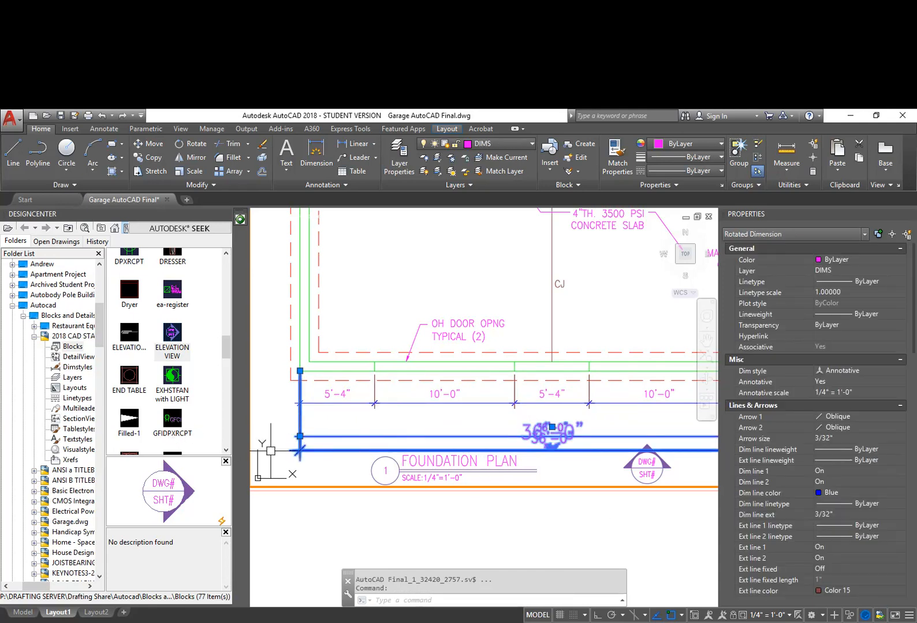
{"action": "left_click", "coordinate": [300, 436]}
{"action": "left_click", "coordinate": [307, 428]}
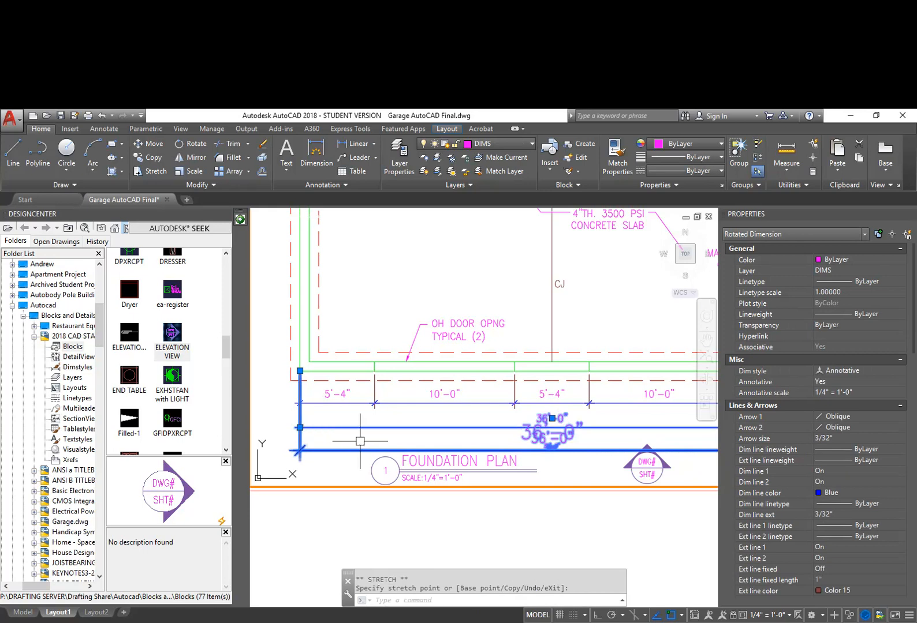
{"action": "key", "text": "Escape"}
{"action": "key", "text": "Escape"}
{"action": "double_click", "coordinate": [499, 519]}
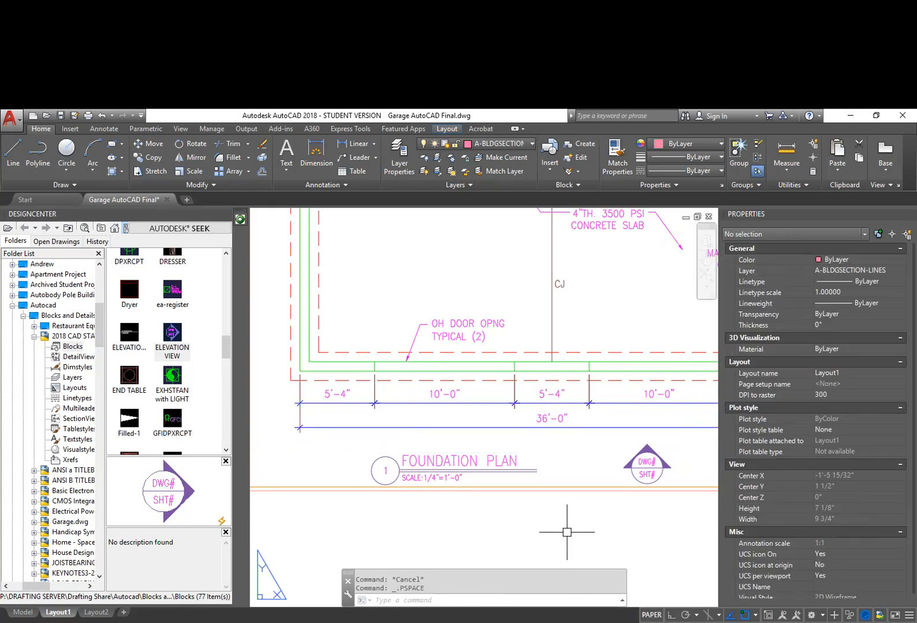
{"action": "middle_click_drag", "start_coordinate": [606, 525], "coordinate": [573, 495]}
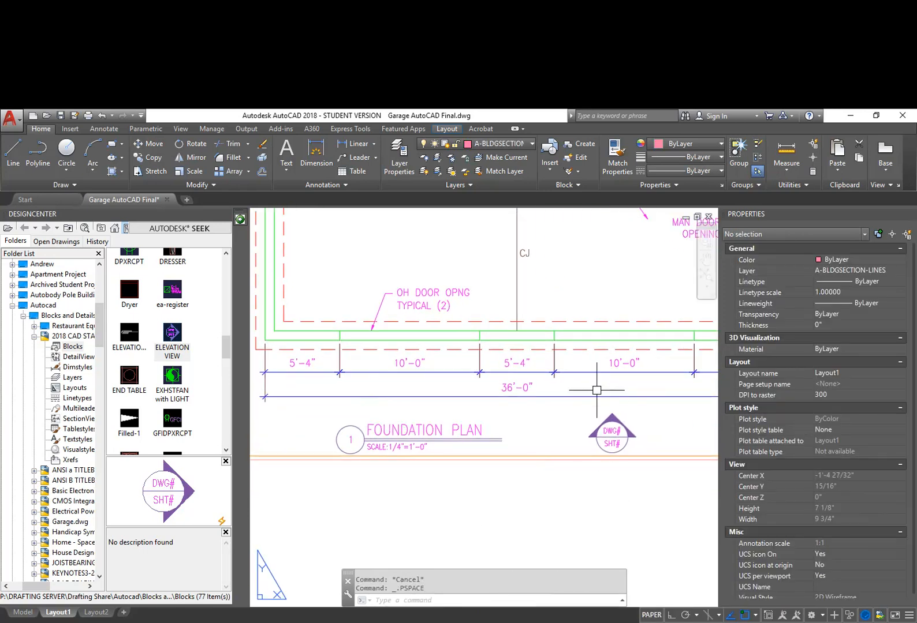
{"action": "left_click", "coordinate": [570, 457]}
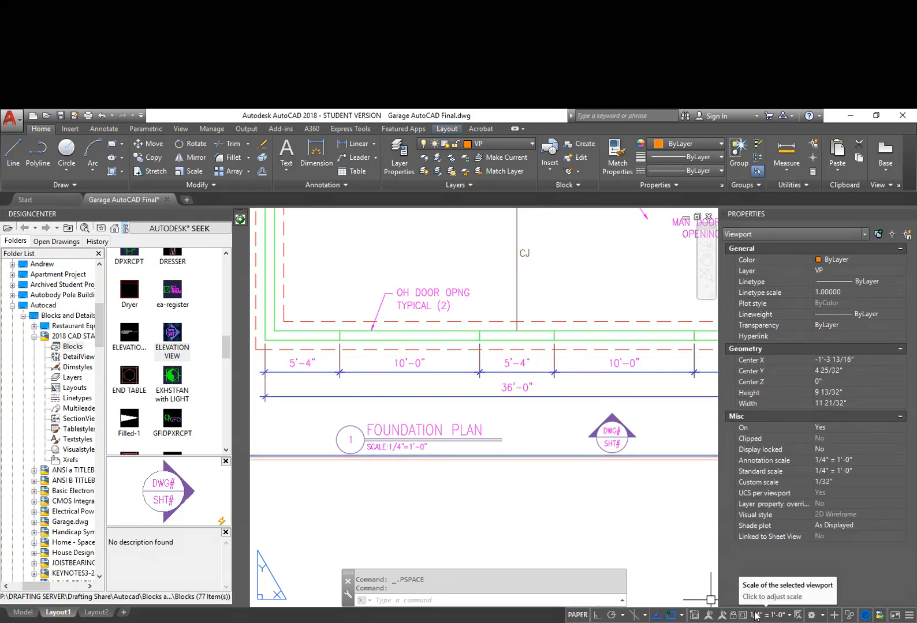
{"action": "key", "text": "Escape"}
{"action": "middle_click_drag", "start_coordinate": [419, 466], "coordinate": [425, 502]}
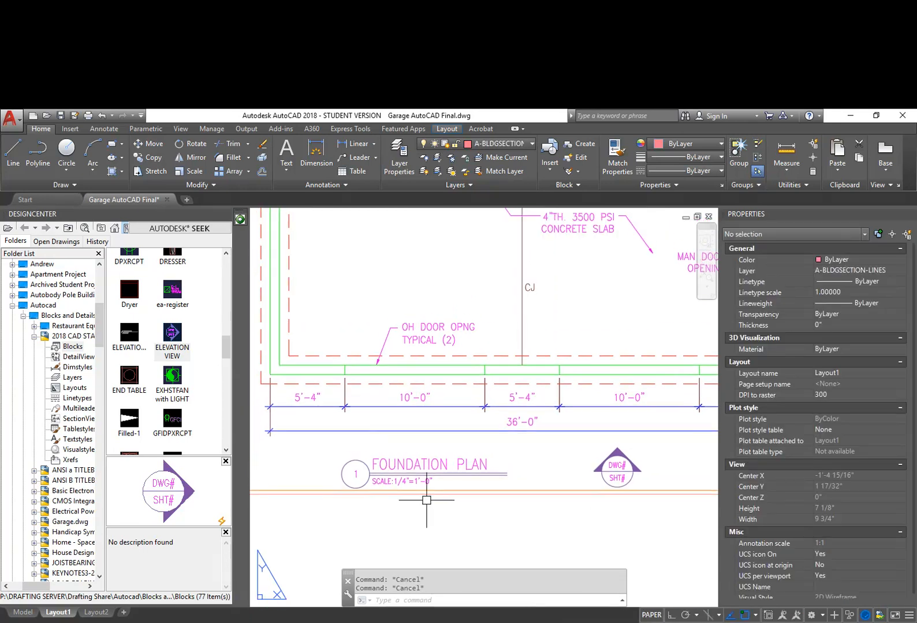
Step: Move the Foundation Plan view title slightly upward, away from the viewport's lower border
{"action": "type", "text": "m"}
{"action": "key", "text": "Return"}
{"action": "left_click", "coordinate": [314, 520]}
{"action": "left_click", "coordinate": [574, 418]}
{"action": "key", "text": "Return"}
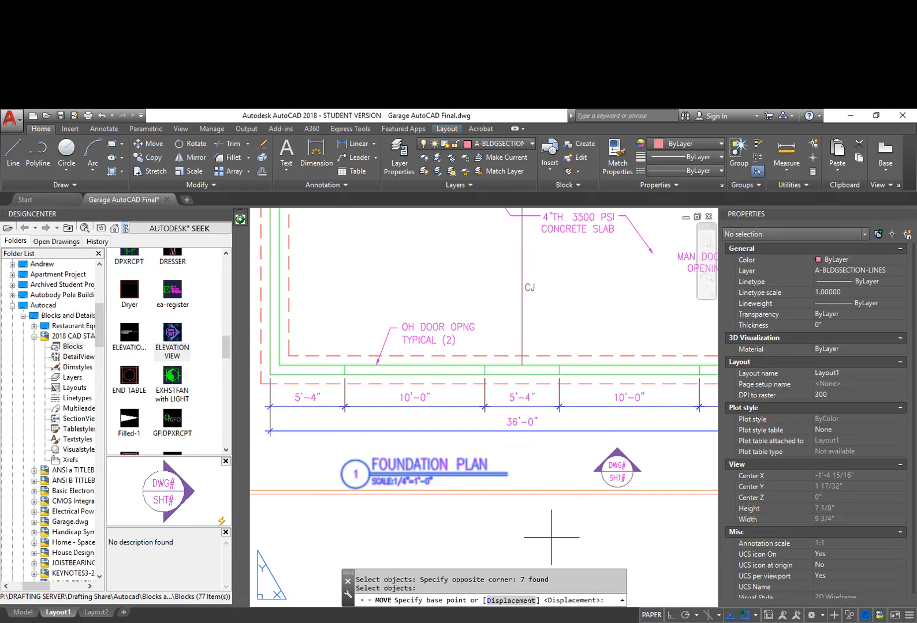
{"action": "left_click", "coordinate": [552, 536]}
{"action": "left_click", "coordinate": [553, 533]}
Step: Move the elevation symbol below the plan slightly left and up, nearer to the Foundation Plan title
{"action": "middle_click_drag", "start_coordinate": [597, 521], "coordinate": [540, 524]}
{"action": "key", "text": "Return"}
{"action": "left_click", "coordinate": [516, 524]}
{"action": "left_click", "coordinate": [608, 441]}
{"action": "key", "text": "Return"}
{"action": "left_click", "coordinate": [615, 534]}
{"action": "left_click", "coordinate": [592, 529]}
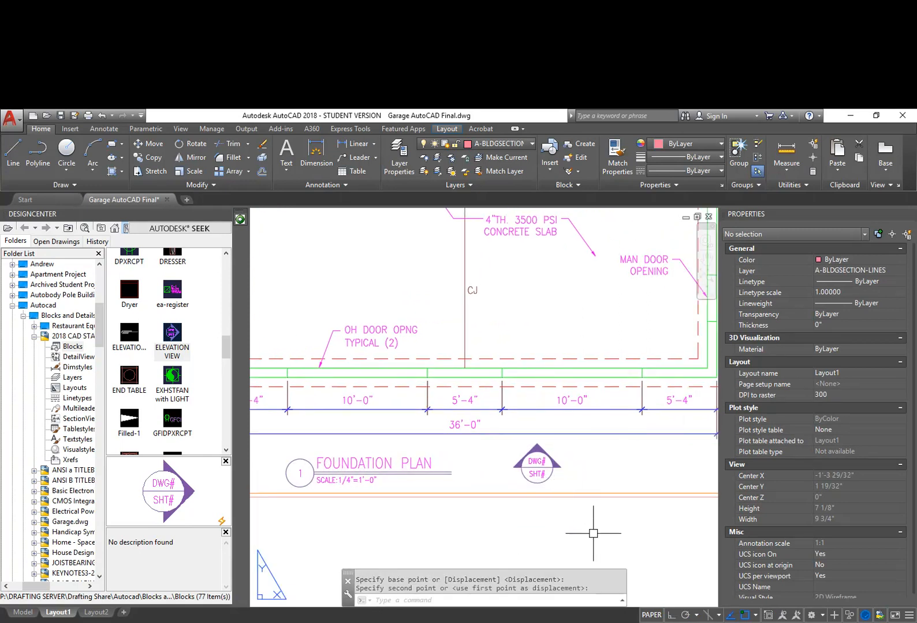
Step: Examine the foundation plan's symbols and the Front Elevation sheet for the drawing number and sheet number to reference
{"action": "scroll", "coordinate": [562, 503], "scroll_direction": "down", "scroll_amount": 4}
{"action": "scroll", "coordinate": [658, 398], "scroll_direction": "up", "scroll_amount": 3}
{"action": "middle_click_drag", "start_coordinate": [670, 391], "coordinate": [635, 340]}
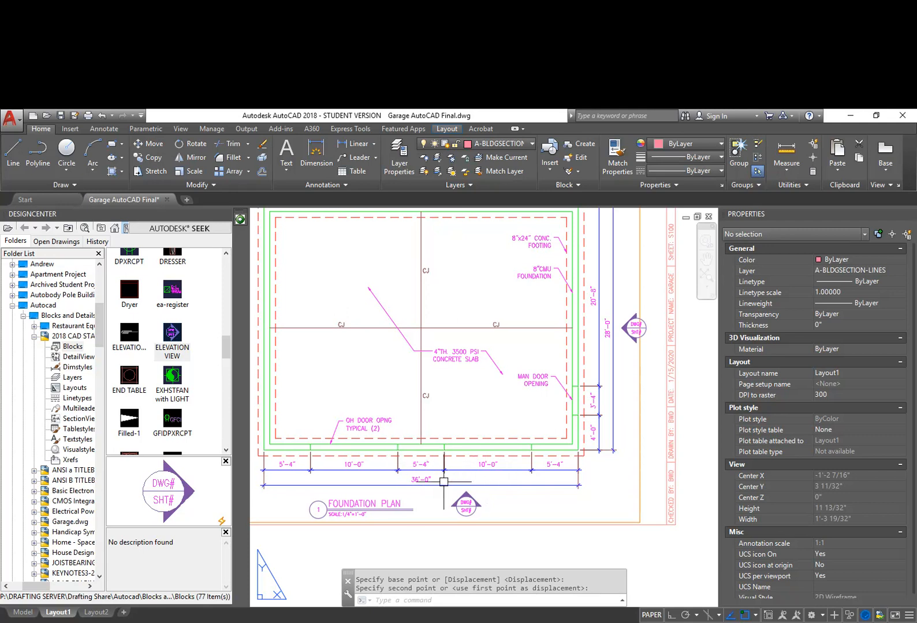
{"action": "scroll", "coordinate": [450, 481], "scroll_direction": "up", "scroll_amount": 2}
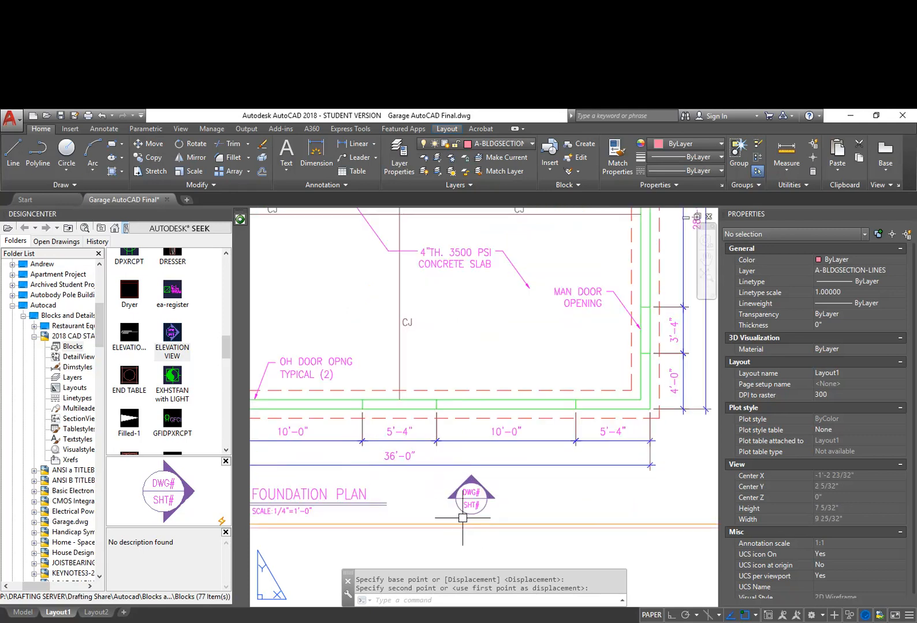
{"action": "scroll", "coordinate": [471, 491], "scroll_direction": "up", "scroll_amount": 2}
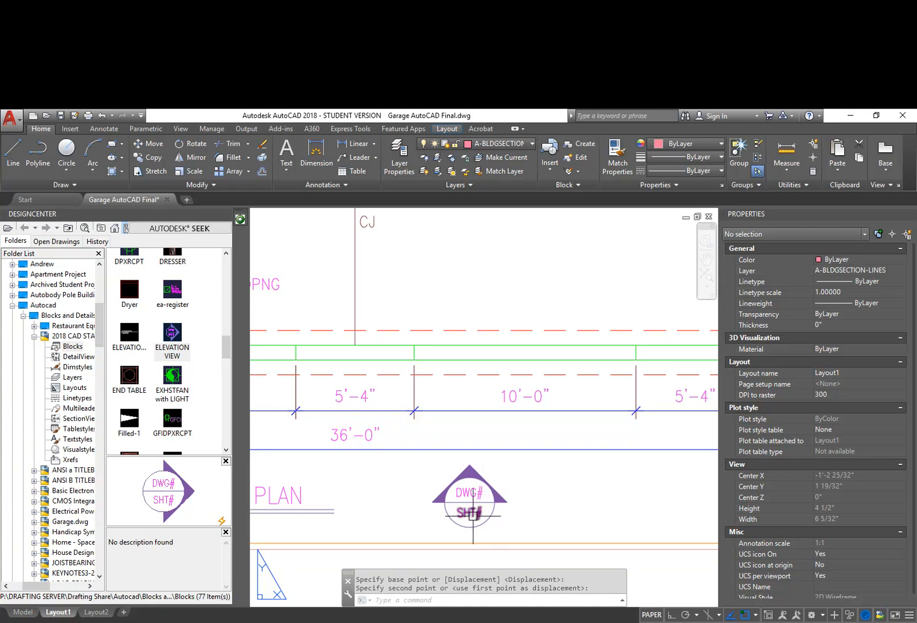
{"action": "scroll", "coordinate": [476, 515], "scroll_direction": "down", "scroll_amount": 2}
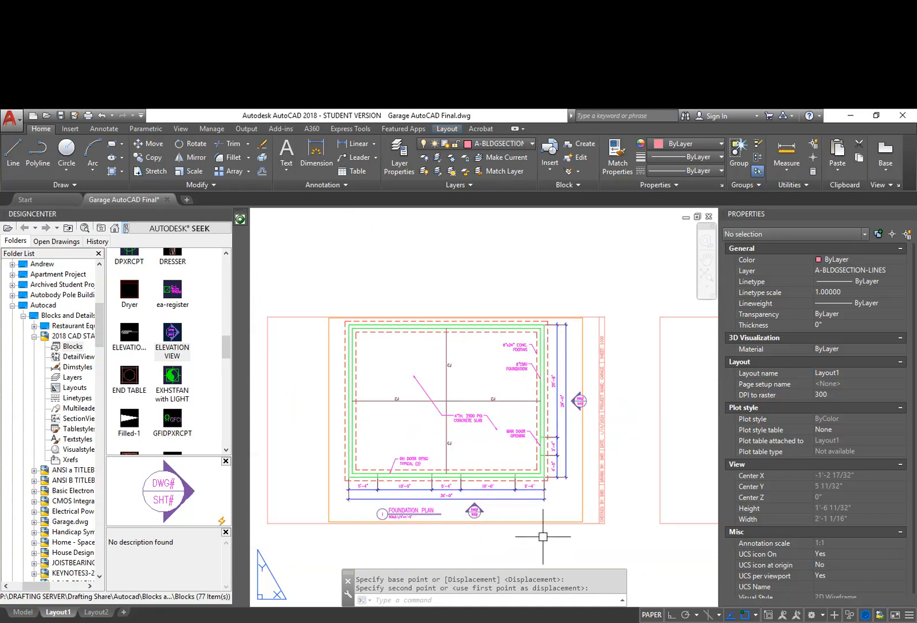
{"action": "middle_click_drag", "start_coordinate": [549, 533], "coordinate": [506, 482]}
{"action": "scroll", "coordinate": [507, 483], "scroll_direction": "down", "scroll_amount": 1}
{"action": "middle_click_drag", "start_coordinate": [605, 506], "coordinate": [437, 481]}
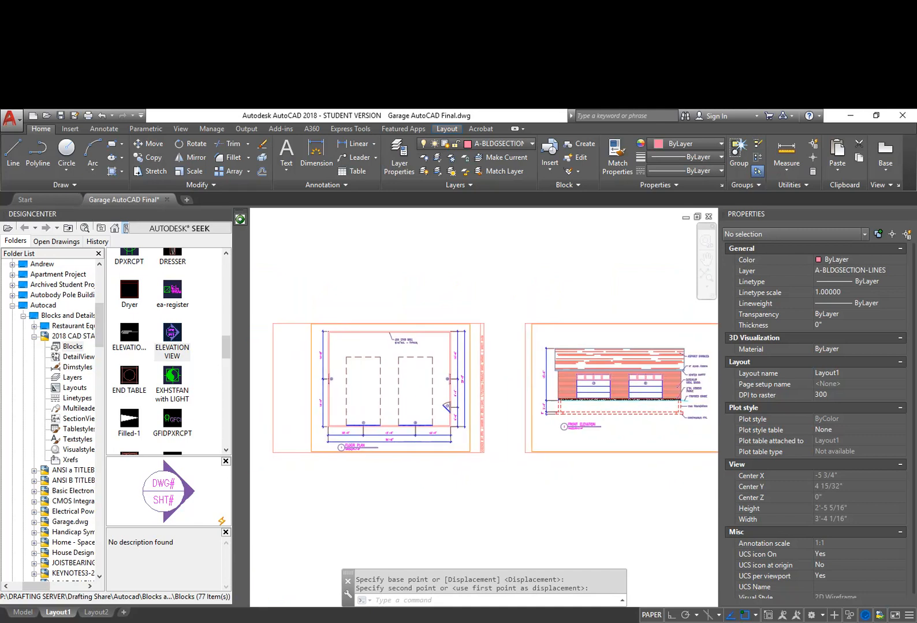
{"action": "middle_click_drag", "start_coordinate": [640, 479], "coordinate": [536, 505]}
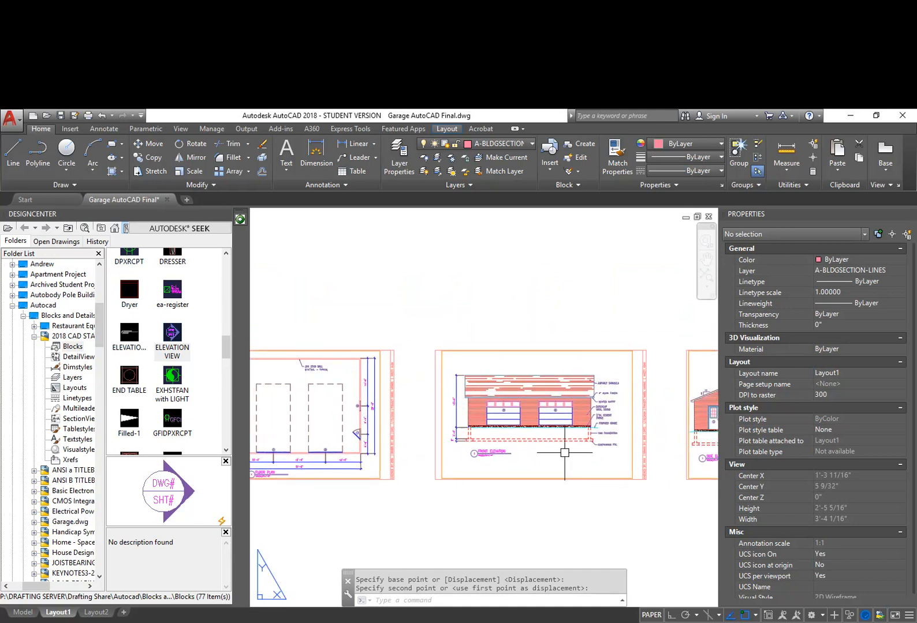
{"action": "scroll", "coordinate": [466, 470], "scroll_direction": "up", "scroll_amount": 3}
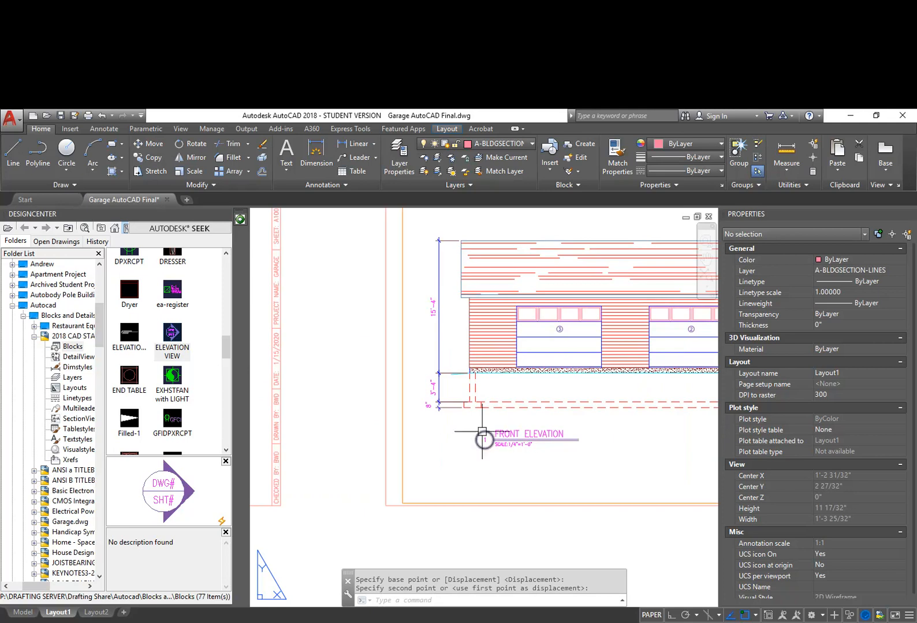
{"action": "middle_click_drag", "start_coordinate": [619, 432], "coordinate": [340, 494]}
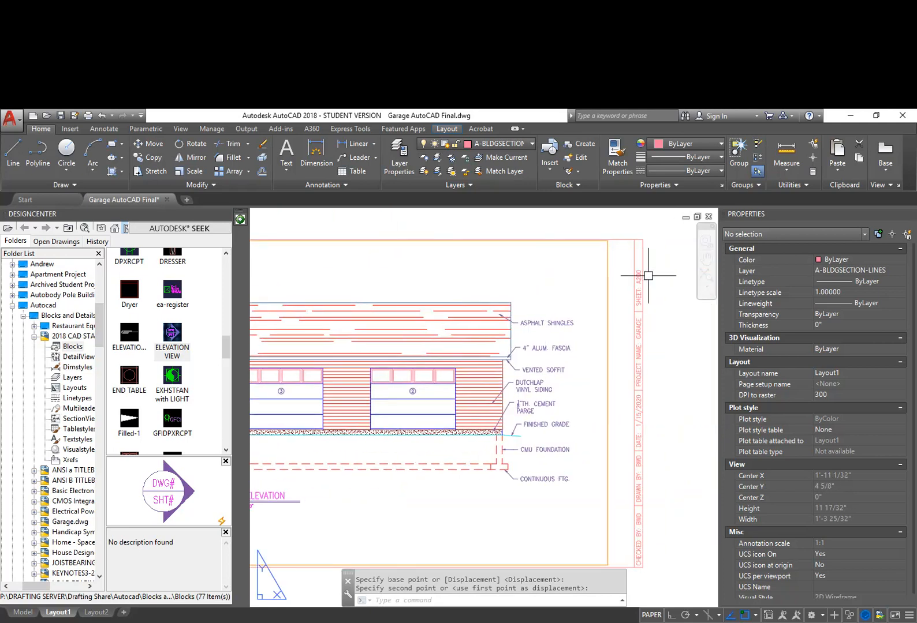
{"action": "scroll", "coordinate": [650, 286], "scroll_direction": "down", "scroll_amount": 3}
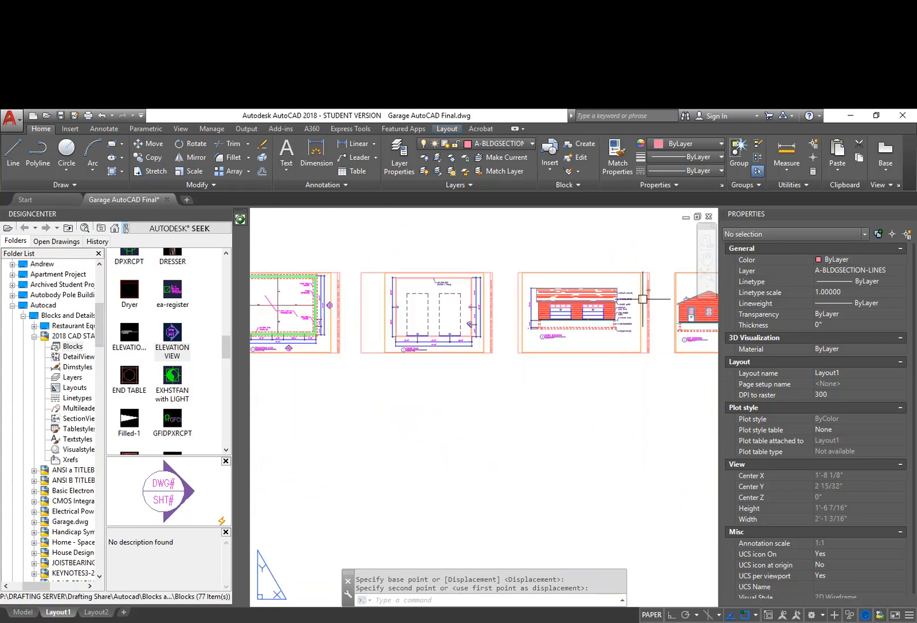
Step: Label the elevation symbol below the foundation plan with drawing number 1 and sheet number A200
{"action": "scroll", "coordinate": [420, 375], "scroll_direction": "up", "scroll_amount": 6}
{"action": "key", "text": "Escape"}
{"action": "double_click", "coordinate": [428, 361]}
{"action": "type", "text": "1"}
{"action": "key", "text": "Return"}
{"action": "left_click", "coordinate": [430, 381]}
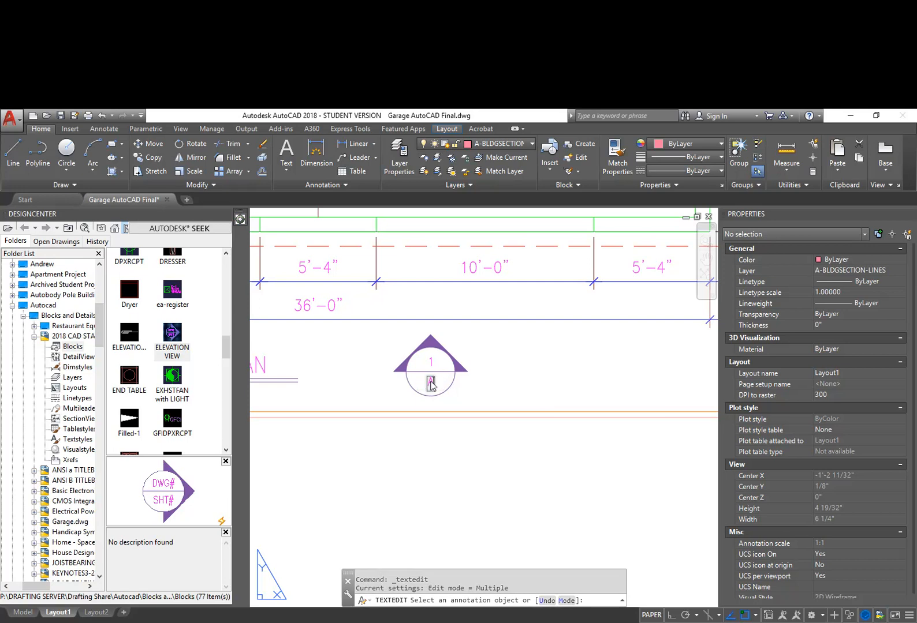
{"action": "key", "text": "Return"}
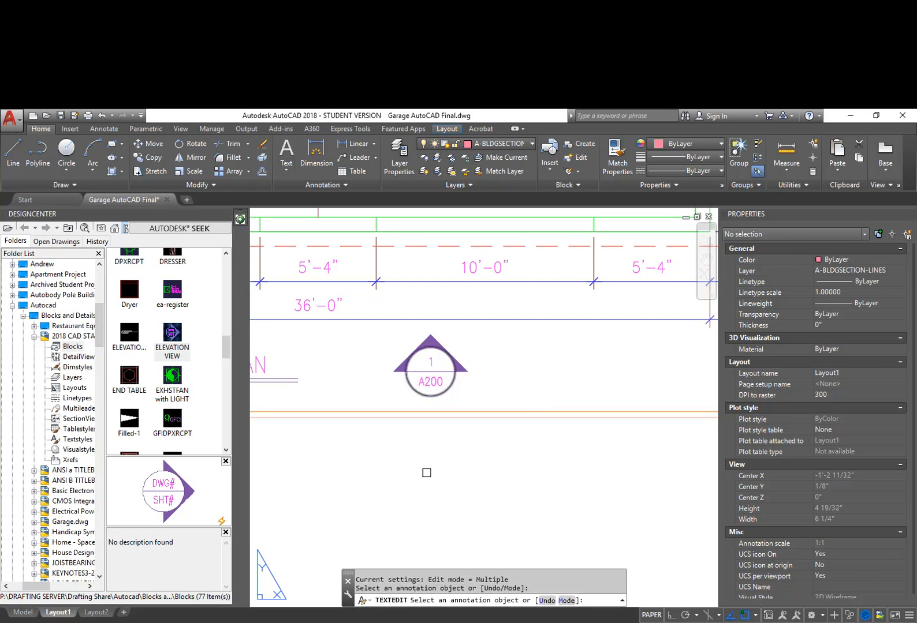
{"action": "key", "text": "Escape"}
Step: Check the new symbol label against the Front Elevation sheet, and examine the Side Elevation sheet for its drawing and sheet numbers
{"action": "scroll", "coordinate": [423, 460], "scroll_direction": "down", "scroll_amount": 3}
{"action": "middle_click_drag", "start_coordinate": [457, 477], "coordinate": [497, 482]}
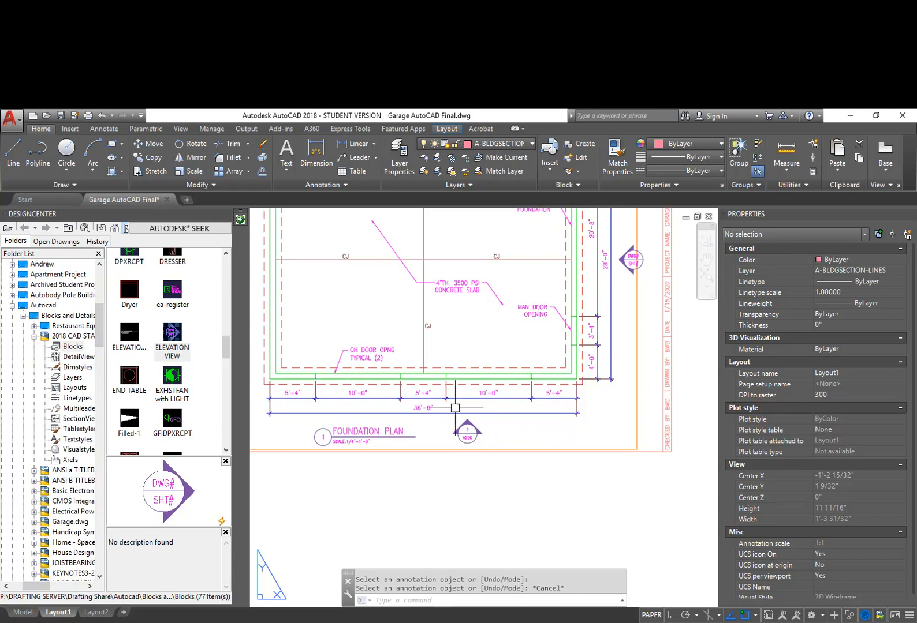
{"action": "scroll", "coordinate": [465, 438], "scroll_direction": "up", "scroll_amount": 4}
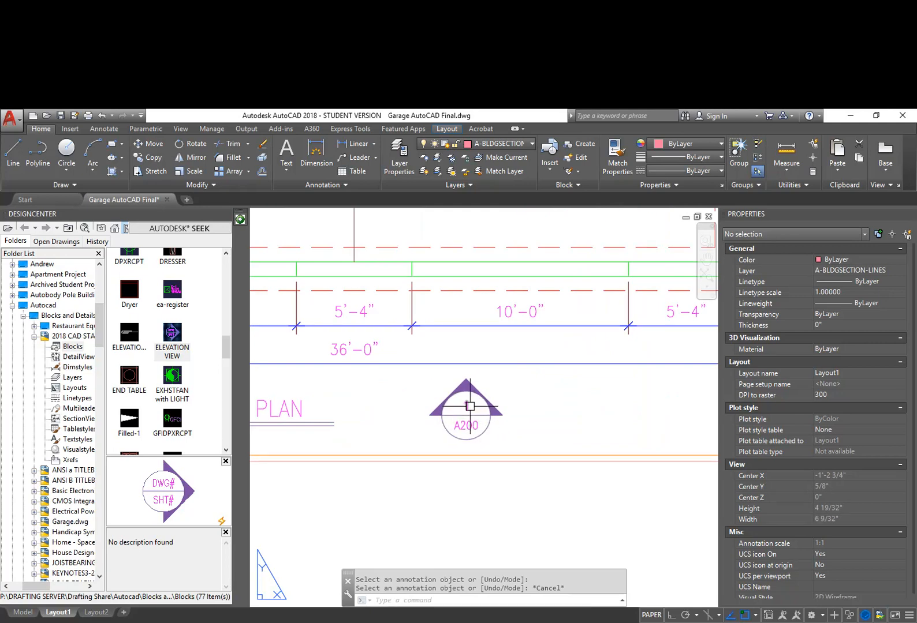
{"action": "scroll", "coordinate": [485, 454], "scroll_direction": "down", "scroll_amount": 5}
{"action": "middle_click_drag", "start_coordinate": [511, 454], "coordinate": [360, 471]}
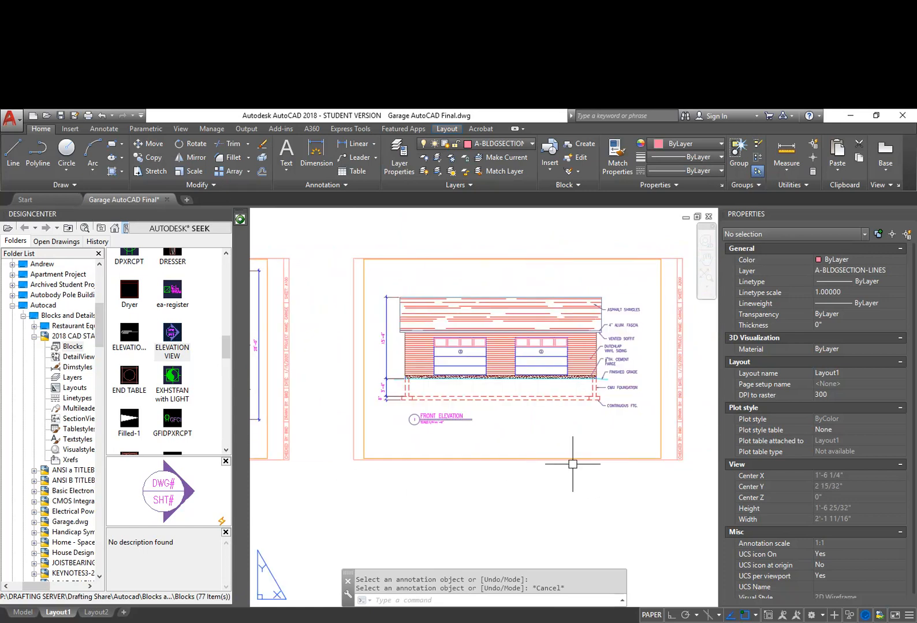
{"action": "scroll", "coordinate": [502, 479], "scroll_direction": "down", "scroll_amount": 1}
{"action": "scroll", "coordinate": [598, 298], "scroll_direction": "up", "scroll_amount": 4}
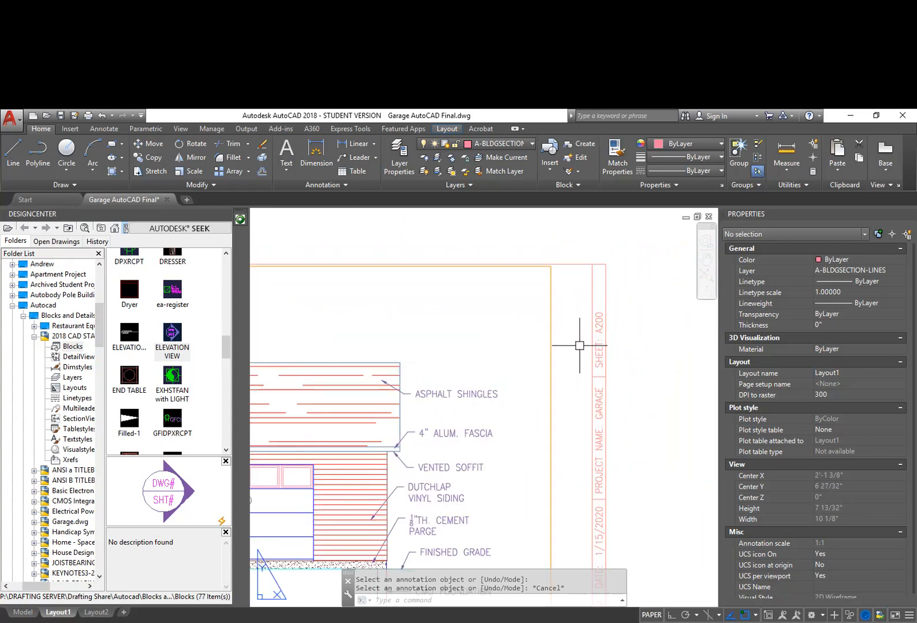
{"action": "scroll", "coordinate": [481, 456], "scroll_direction": "down", "scroll_amount": 3}
{"action": "scroll", "coordinate": [500, 478], "scroll_direction": "down", "scroll_amount": 2}
{"action": "middle_click_drag", "start_coordinate": [280, 525], "coordinate": [369, 488]}
{"action": "mouse_move", "coordinate": [285, 492]}
{"action": "middle_mouse_down"}
{"action": "mouse_move", "coordinate": [484, 493]}
{"action": "mouse_move", "coordinate": [330, 494]}
{"action": "middle_mouse_up"}
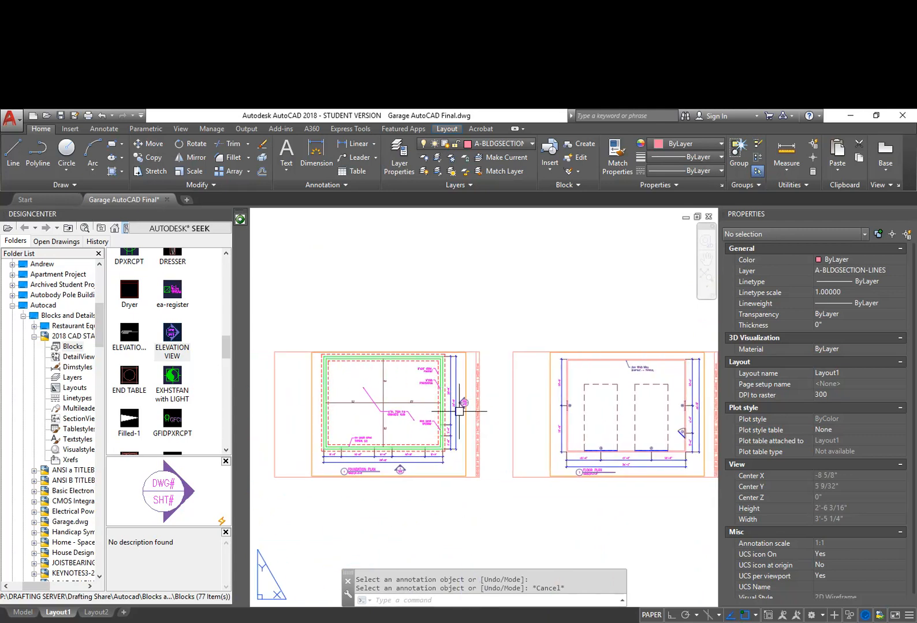
{"action": "scroll", "coordinate": [462, 410], "scroll_direction": "up", "scroll_amount": 3}
{"action": "scroll", "coordinate": [502, 418], "scroll_direction": "down", "scroll_amount": 5}
{"action": "middle_click_drag", "start_coordinate": [524, 419], "coordinate": [306, 423]}
{"action": "middle_click_drag", "start_coordinate": [631, 424], "coordinate": [494, 424]}
{"action": "scroll", "coordinate": [520, 421], "scroll_direction": "up", "scroll_amount": 3}
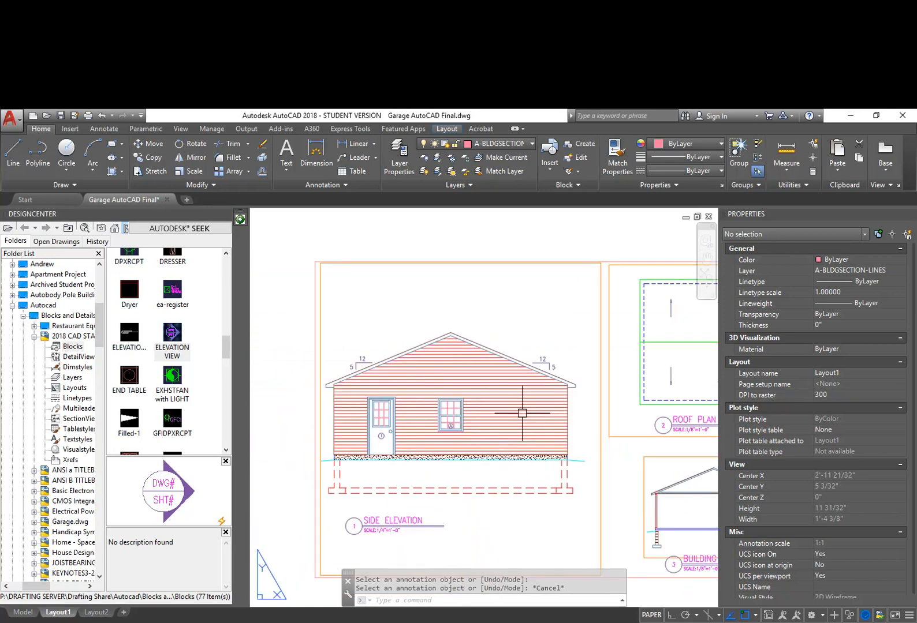
{"action": "middle_click_drag", "start_coordinate": [693, 370], "coordinate": [540, 398]}
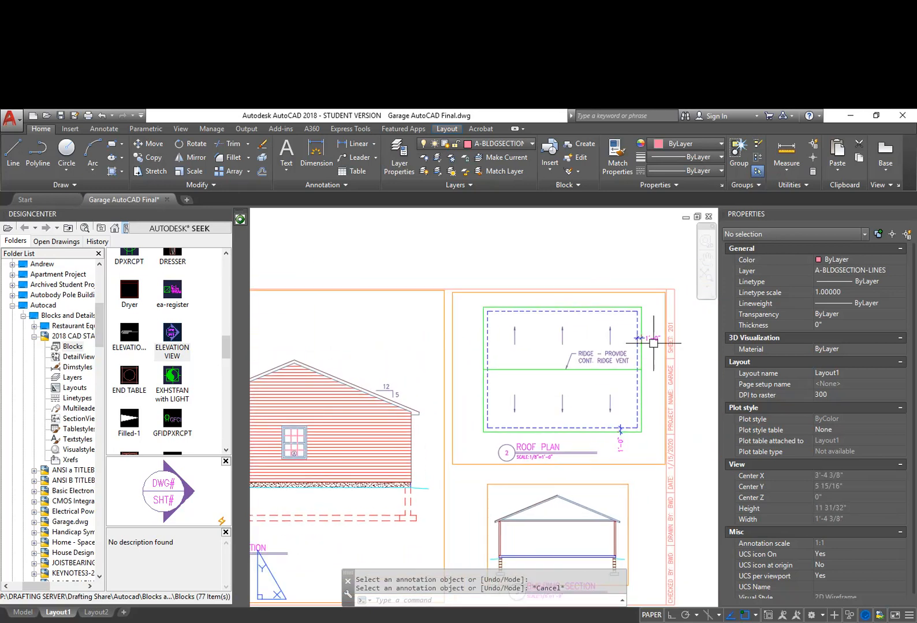
{"action": "scroll", "coordinate": [670, 331], "scroll_direction": "up", "scroll_amount": 5}
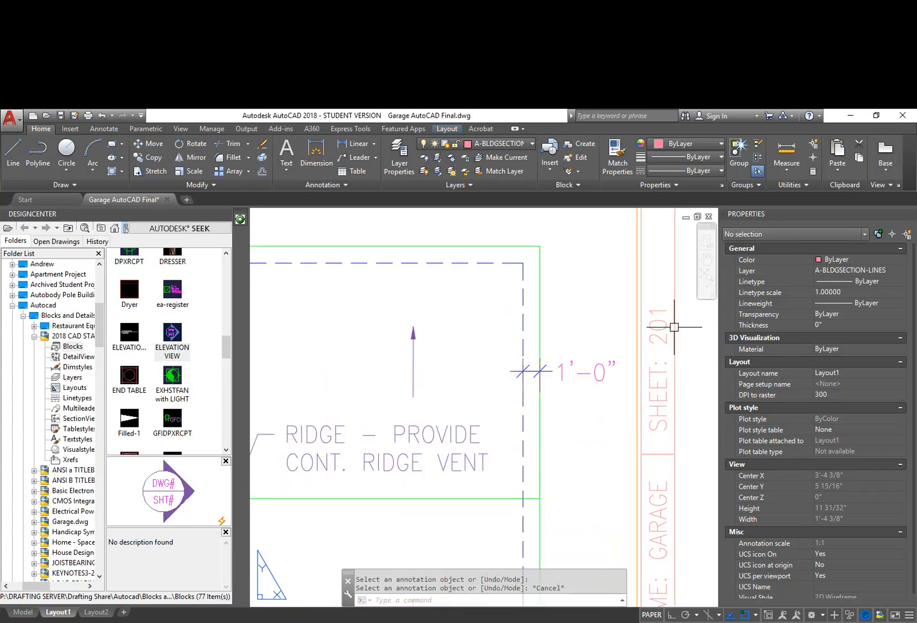
Step: Edit the sheet number text in the title block of the Side Elevation and Roof Plan sheet
{"action": "double_click", "coordinate": [662, 331]}
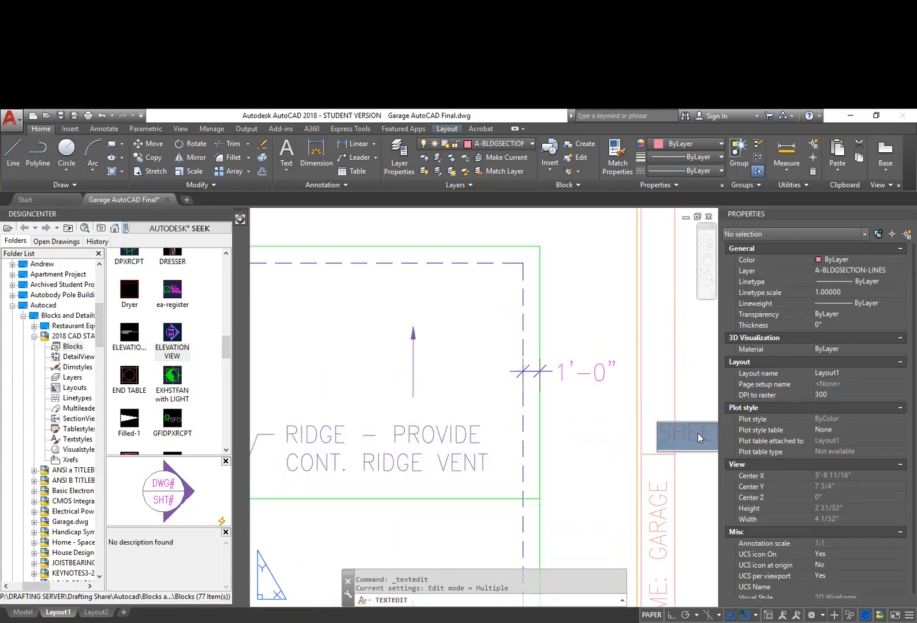
{"action": "middle_click_drag", "start_coordinate": [689, 493], "coordinate": [585, 487]}
{"action": "left_click", "coordinate": [644, 428]}
{"action": "left_click", "coordinate": [643, 463]}
{"action": "key", "text": "Escape"}
{"action": "key", "text": "Escape"}
Step: Label the elevation symbol beside the foundation plan's 28'-0" dimension with drawing number 1 and sheet number A201
{"action": "scroll", "coordinate": [560, 391], "scroll_direction": "down", "scroll_amount": 3}
{"action": "middle_click_drag", "start_coordinate": [351, 511], "coordinate": [619, 355]}
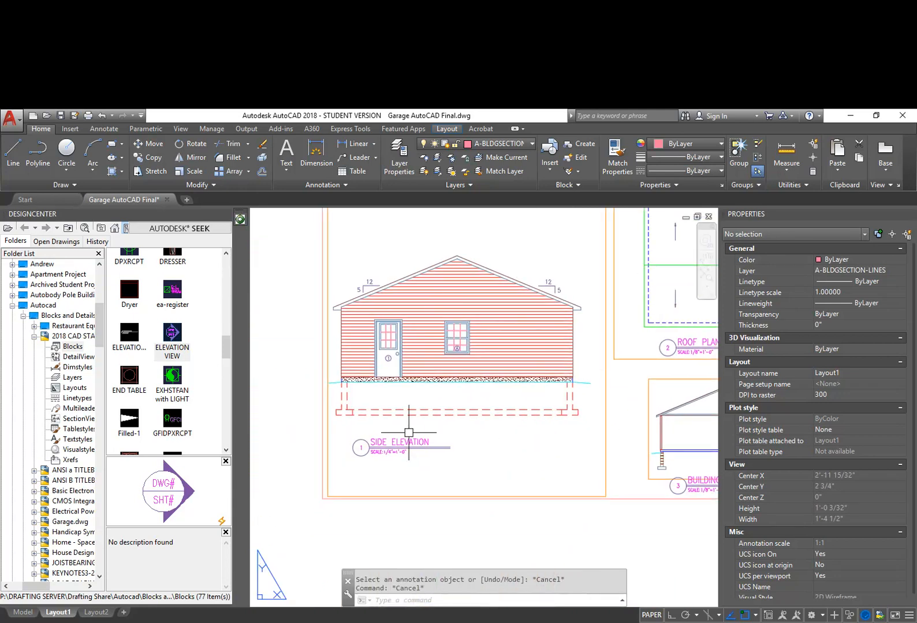
{"action": "scroll", "coordinate": [373, 462], "scroll_direction": "down", "scroll_amount": 3}
{"action": "mouse_move", "coordinate": [347, 503]}
{"action": "middle_mouse_down"}
{"action": "mouse_move", "coordinate": [593, 395]}
{"action": "mouse_move", "coordinate": [603, 442]}
{"action": "middle_mouse_up"}
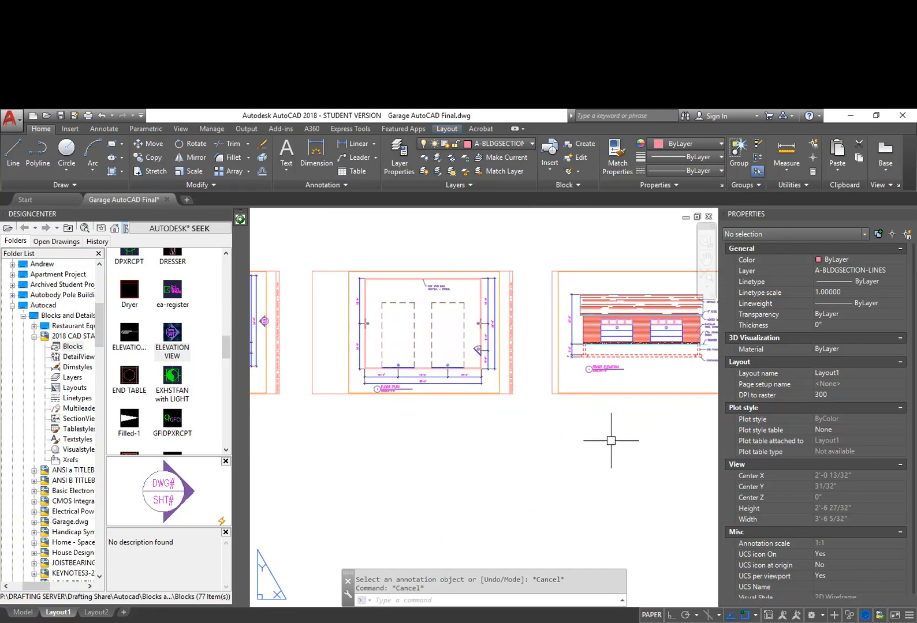
{"action": "scroll", "coordinate": [488, 340], "scroll_direction": "up", "scroll_amount": 8}
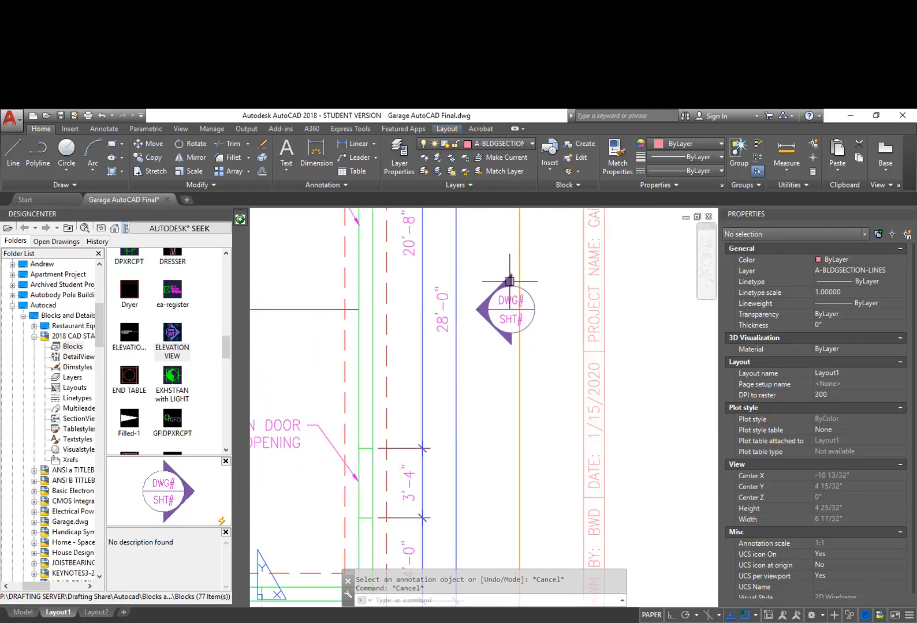
{"action": "scroll", "coordinate": [511, 281], "scroll_direction": "up", "scroll_amount": 4}
{"action": "left_click", "coordinate": [508, 321]}
{"action": "double_click", "coordinate": [508, 325]}
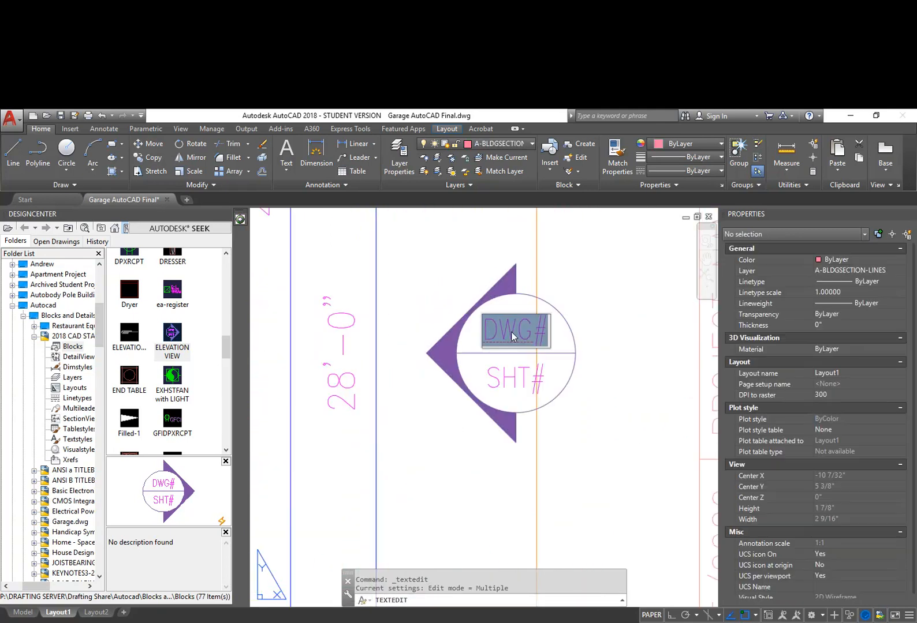
{"action": "type", "text": "1"}
{"action": "key", "text": "Return"}
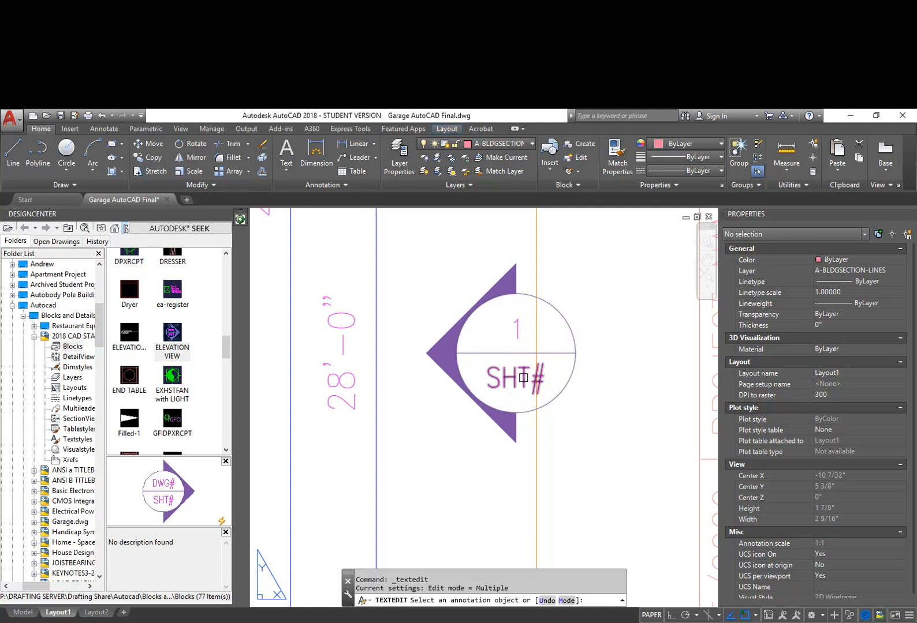
{"action": "left_click", "coordinate": [535, 386]}
{"action": "type", "text": "A"}
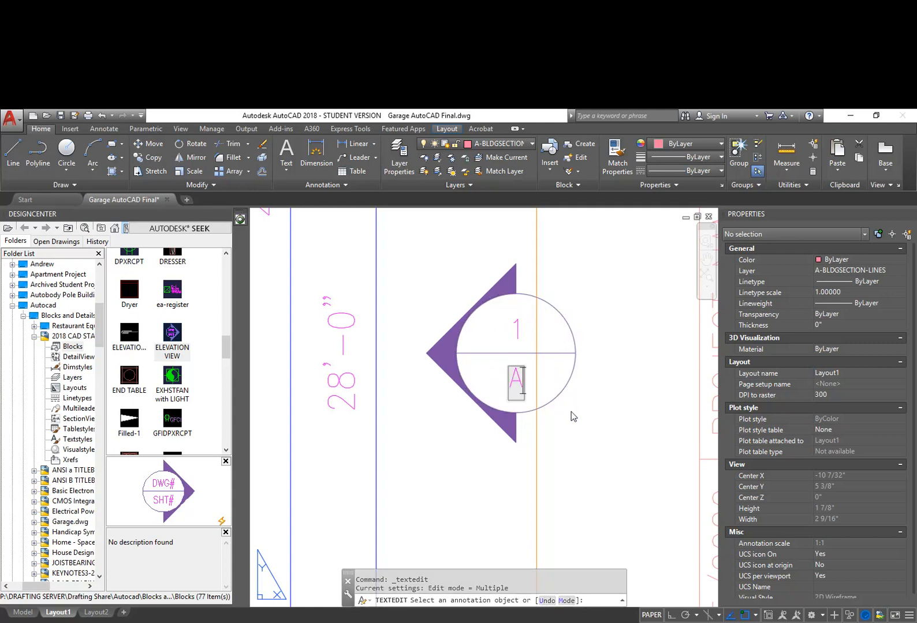
{"action": "type", "text": "201"}
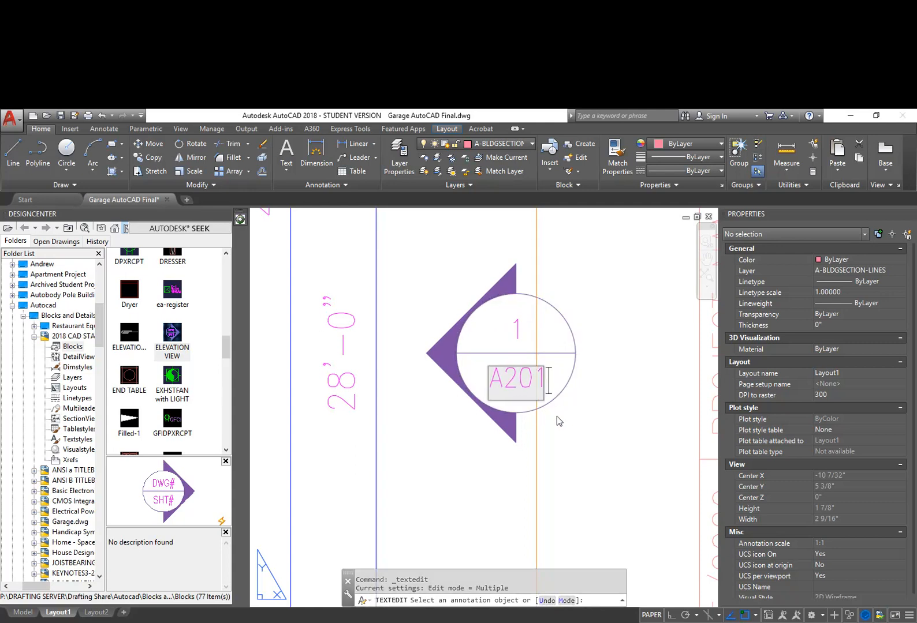
{"action": "key", "text": "Return"}
{"action": "scroll", "coordinate": [594, 420], "scroll_direction": "down", "scroll_amount": 3}
{"action": "middle_click_drag", "start_coordinate": [613, 472], "coordinate": [586, 418]}
{"action": "key", "text": "Return"}
Step: Insert the SECTION SYMBOL block between the Foundation Plan and Floor Plan sheets and explode it
{"action": "middle_click_drag", "start_coordinate": [660, 385], "coordinate": [594, 399]}
{"action": "scroll", "coordinate": [646, 438], "scroll_direction": "down", "scroll_amount": 2}
{"action": "middle_click_drag", "start_coordinate": [638, 428], "coordinate": [492, 406]}
{"action": "scroll", "coordinate": [414, 440], "scroll_direction": "down", "scroll_amount": 1}
{"action": "middle_click_drag", "start_coordinate": [415, 440], "coordinate": [563, 425]}
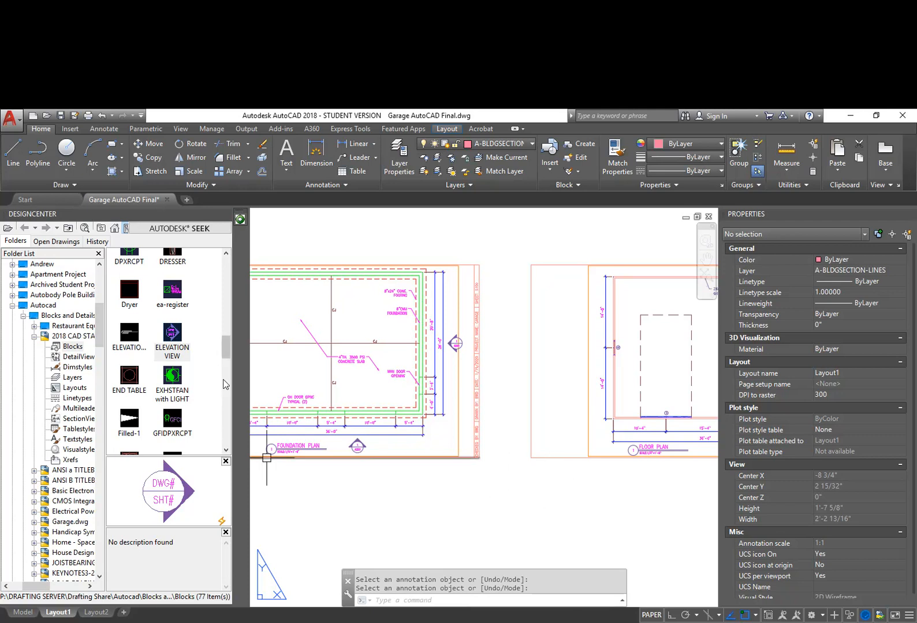
{"action": "left_click_drag", "start_coordinate": [226, 346], "coordinate": [227, 391]}
{"action": "mouse_move", "coordinate": [130, 365]}
{"action": "left_mouse_down"}
{"action": "mouse_move", "coordinate": [381, 448]}
{"action": "mouse_move", "coordinate": [496, 421]}
{"action": "left_mouse_up"}
{"action": "scroll", "coordinate": [495, 420], "scroll_direction": "up", "scroll_amount": 3}
{"action": "type", "text": "x"}
{"action": "key", "text": "Return"}
{"action": "left_click", "coordinate": [503, 415]}
{"action": "key", "text": "Return"}
{"action": "scroll", "coordinate": [499, 437], "scroll_direction": "down", "scroll_amount": 3}
{"action": "middle_click_drag", "start_coordinate": [537, 491], "coordinate": [460, 480]}
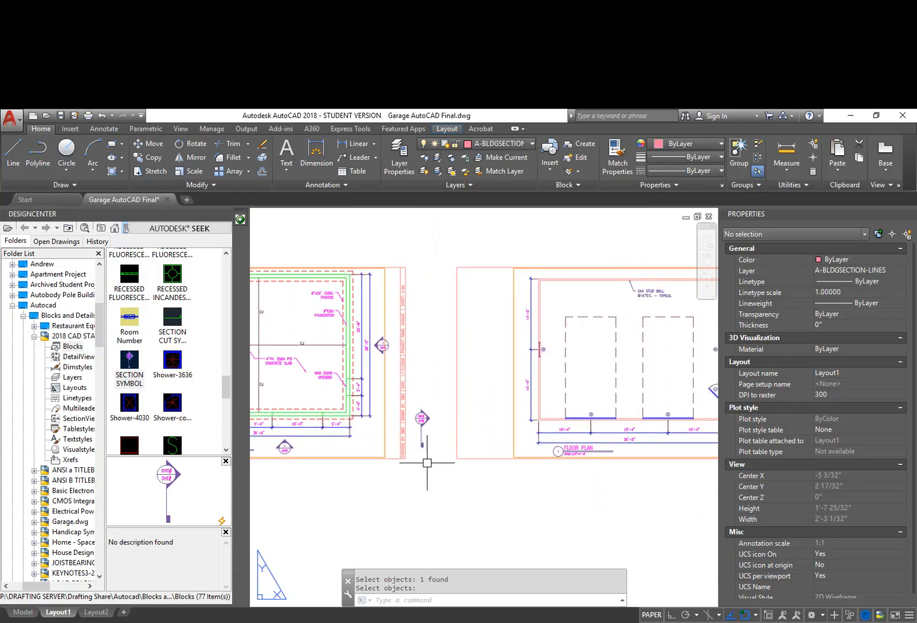
Step: Move the exploded section symbol to the empty area just outside the Typical Wall Section sheet's title block
{"action": "scroll", "coordinate": [424, 448], "scroll_direction": "up", "scroll_amount": 4}
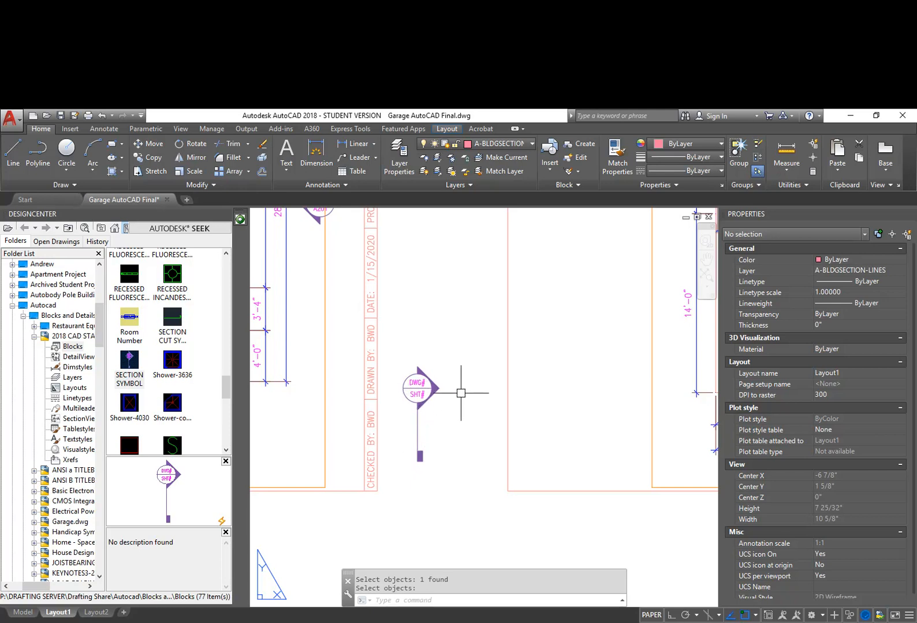
{"action": "scroll", "coordinate": [457, 396], "scroll_direction": "down", "scroll_amount": 6}
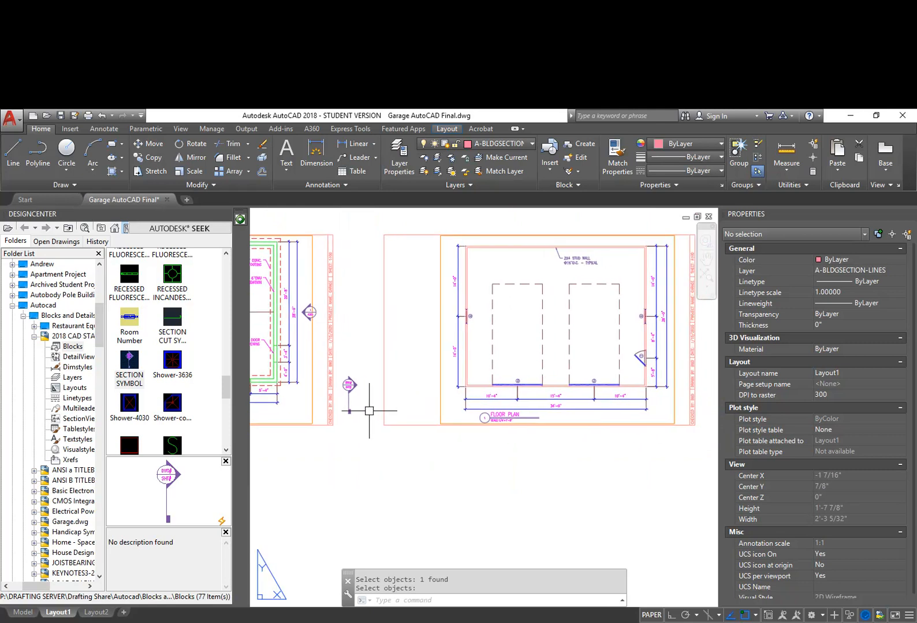
{"action": "type", "text": "M"}
{"action": "key", "text": "Return"}
{"action": "left_click", "coordinate": [370, 433]}
{"action": "left_click", "coordinate": [335, 359]}
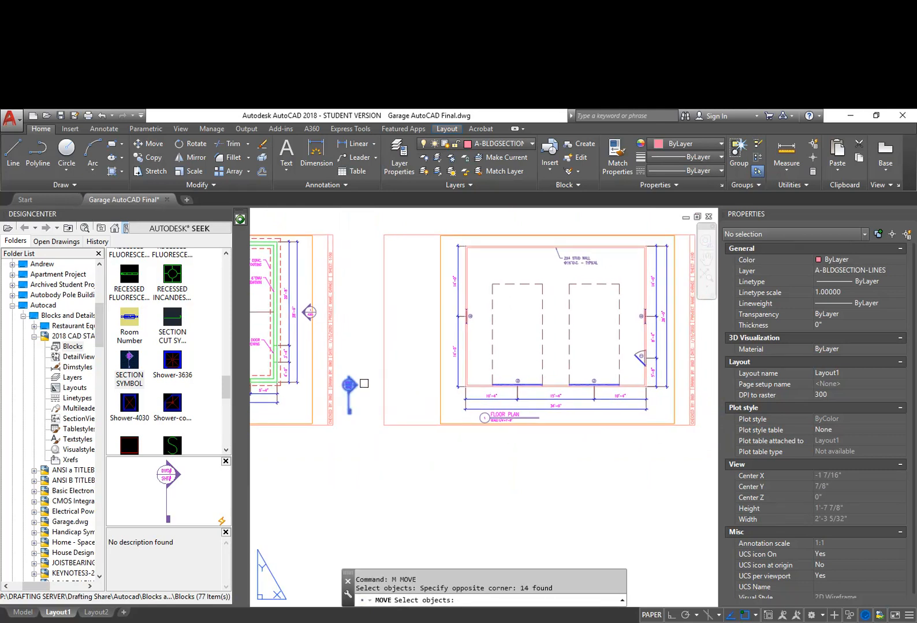
{"action": "key", "text": "Return"}
{"action": "left_click", "coordinate": [349, 384]}
{"action": "middle_click_drag", "start_coordinate": [531, 375], "coordinate": [204, 373]}
{"action": "middle_click_drag", "start_coordinate": [454, 381], "coordinate": [255, 380]}
{"action": "middle_click_drag", "start_coordinate": [496, 389], "coordinate": [204, 397]}
{"action": "middle_click_drag", "start_coordinate": [508, 409], "coordinate": [280, 409]}
{"action": "middle_click_drag", "start_coordinate": [478, 428], "coordinate": [378, 456]}
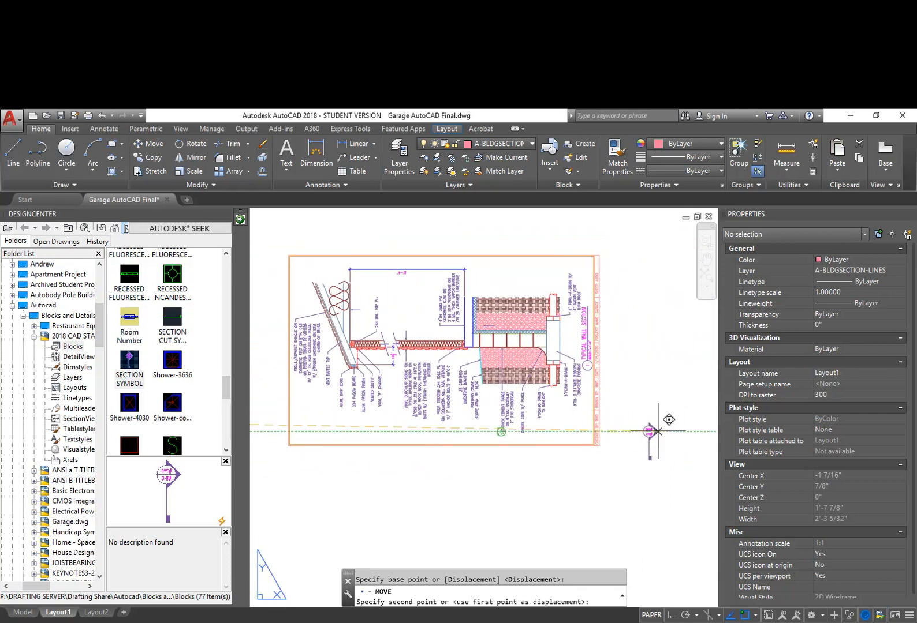
{"action": "key", "text": "Escape"}
{"action": "key", "text": "Escape"}
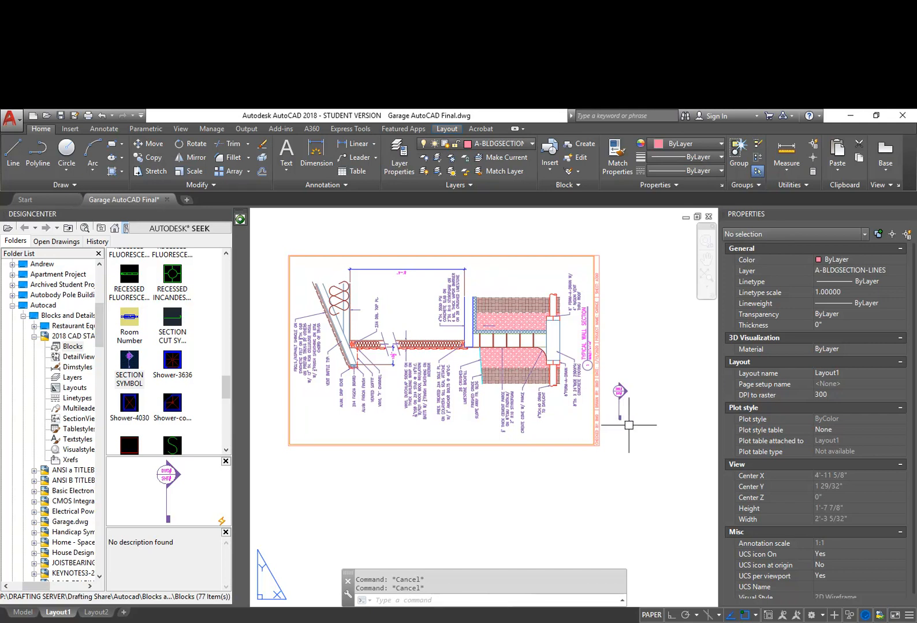
{"action": "type", "text": "m"}
{"action": "key", "text": "Return"}
{"action": "key", "text": "Escape"}
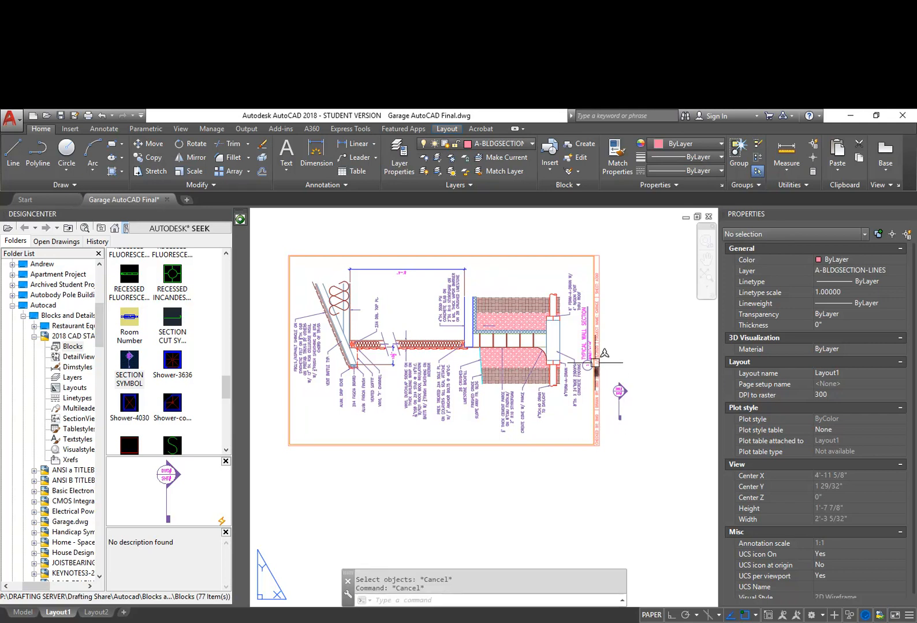
Step: Label the section symbol with drawing number 1 and sheet number A300 to reference the Typical Wall Section
{"action": "scroll", "coordinate": [594, 375], "scroll_direction": "up", "scroll_amount": 4}
{"action": "double_click", "coordinate": [639, 408]}
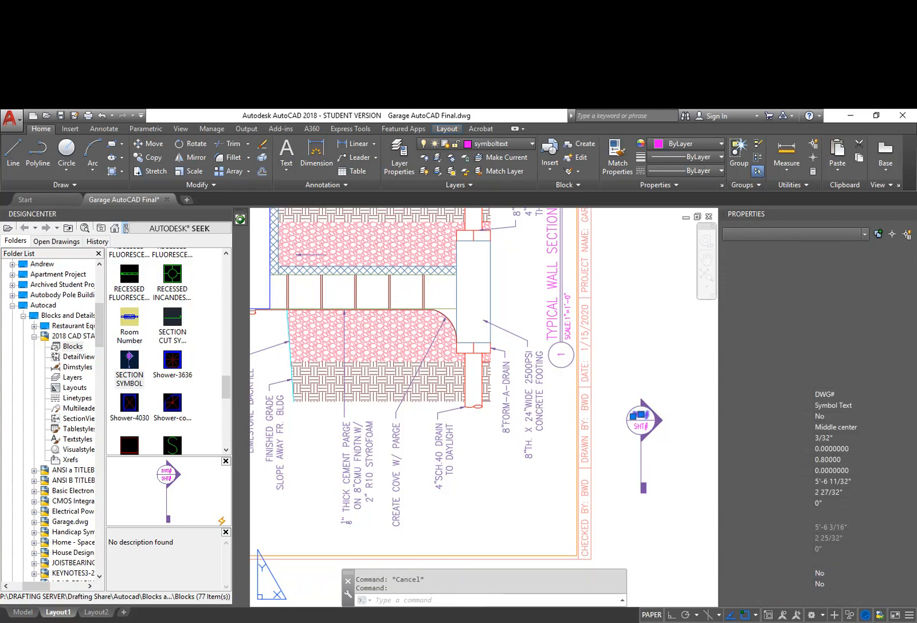
{"action": "left_click", "coordinate": [683, 376]}
{"action": "middle_click_drag", "start_coordinate": [654, 385], "coordinate": [649, 415]}
{"action": "middle_click_drag", "start_coordinate": [592, 293], "coordinate": [581, 347]}
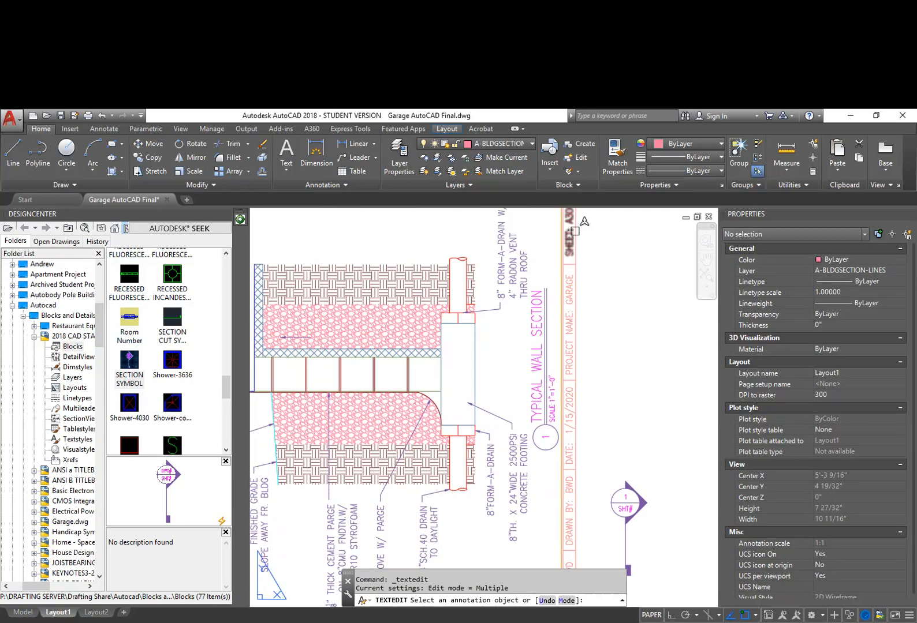
{"action": "middle_click_drag", "start_coordinate": [591, 245], "coordinate": [586, 276]}
{"action": "middle_click_drag", "start_coordinate": [607, 383], "coordinate": [599, 270]}
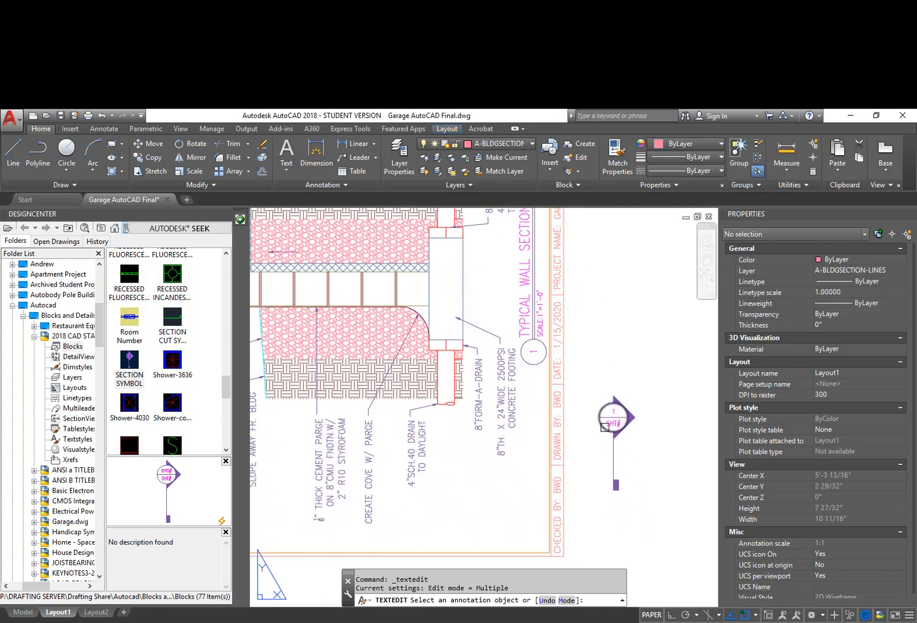
{"action": "left_click", "coordinate": [613, 428]}
{"action": "type", "text": "A300"}
{"action": "key", "text": "Return"}
{"action": "key", "text": "Return"}
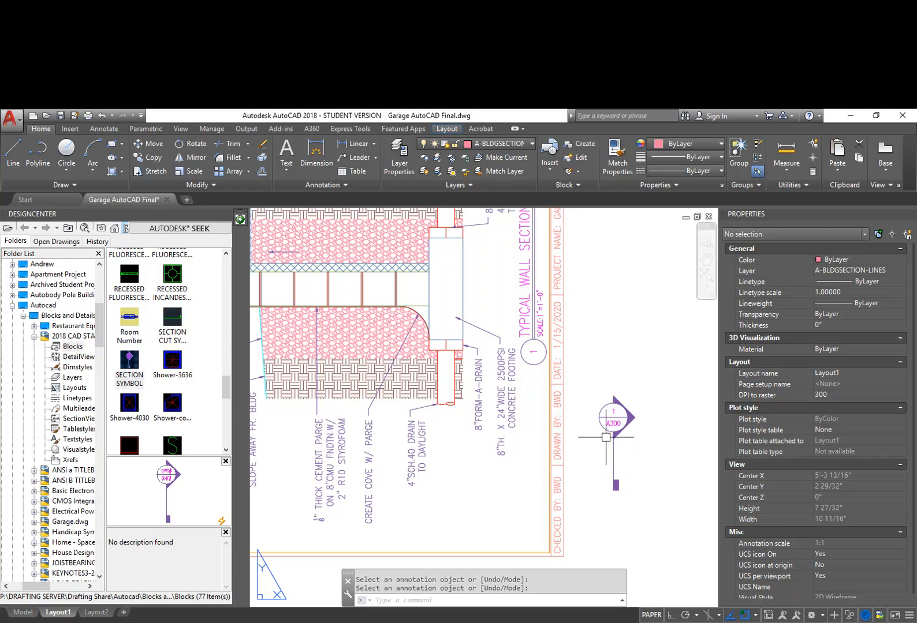
Step: Move the A300 section symbol from outside the Typical Wall Section sheet onto the foundation plan's front wall, above the first 5'-4" dimension
{"action": "type", "text": "m"}
{"action": "key", "text": "Return"}
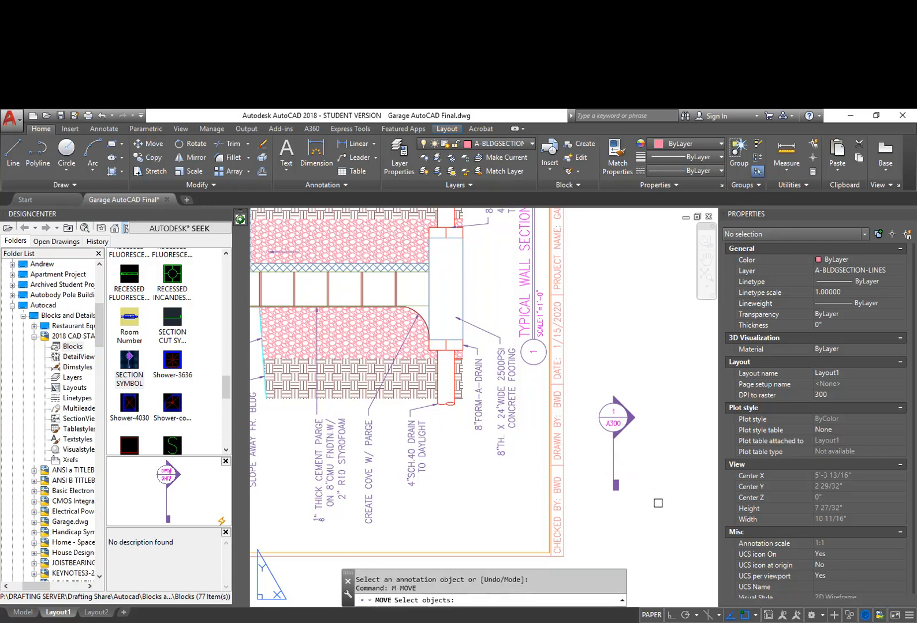
{"action": "left_click", "coordinate": [660, 509]}
{"action": "left_click", "coordinate": [609, 416]}
{"action": "key", "text": "Return"}
{"action": "left_click", "coordinate": [609, 417]}
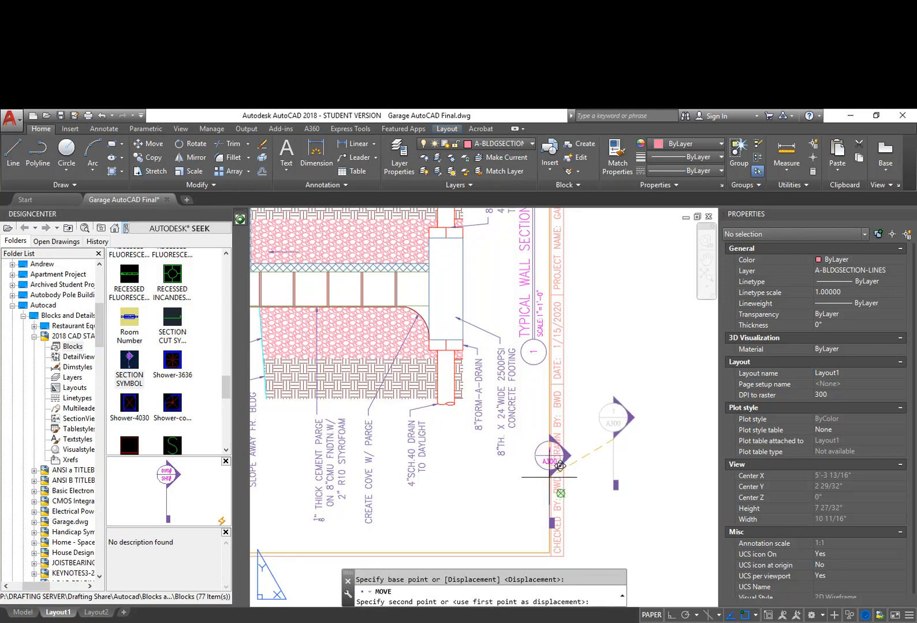
{"action": "scroll", "coordinate": [520, 450], "scroll_direction": "down", "scroll_amount": 5}
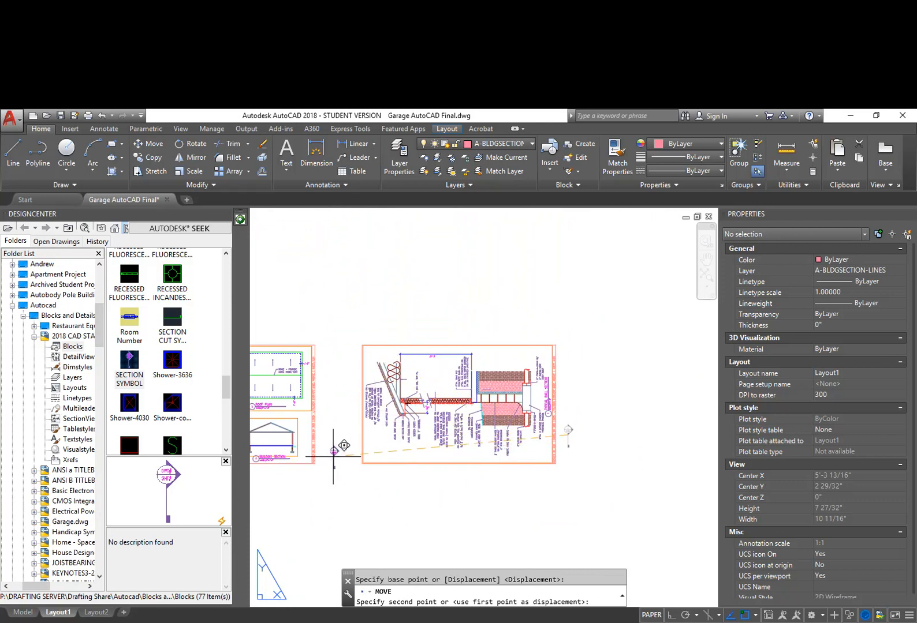
{"action": "middle_click_drag", "start_coordinate": [289, 466], "coordinate": [527, 400]}
{"action": "middle_click_drag", "start_coordinate": [369, 420], "coordinate": [547, 406]}
{"action": "middle_click_drag", "start_coordinate": [468, 416], "coordinate": [592, 486]}
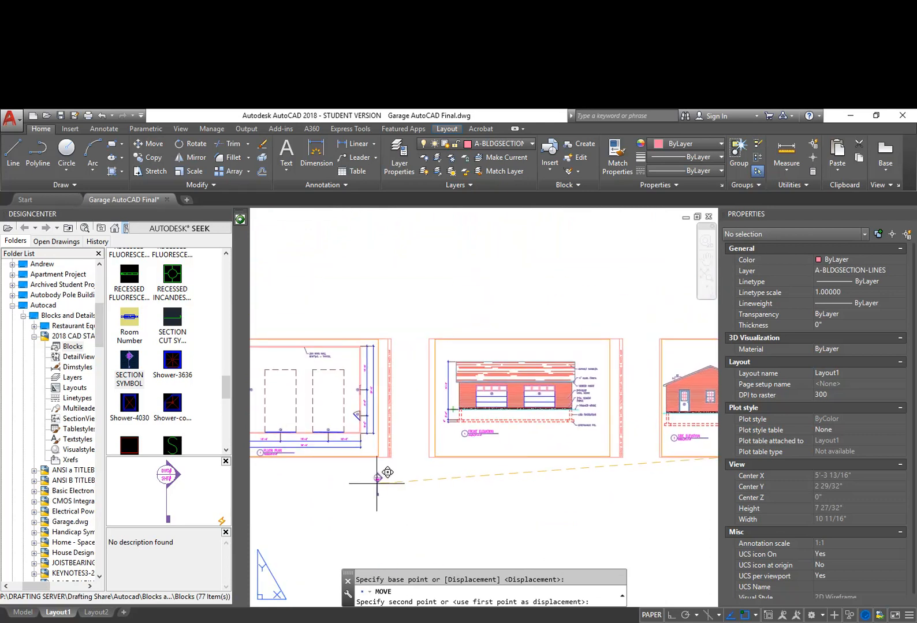
{"action": "middle_click_drag", "start_coordinate": [376, 483], "coordinate": [504, 477]}
{"action": "middle_click_drag", "start_coordinate": [324, 468], "coordinate": [496, 435]}
{"action": "scroll", "coordinate": [363, 343], "scroll_direction": "up", "scroll_amount": 4}
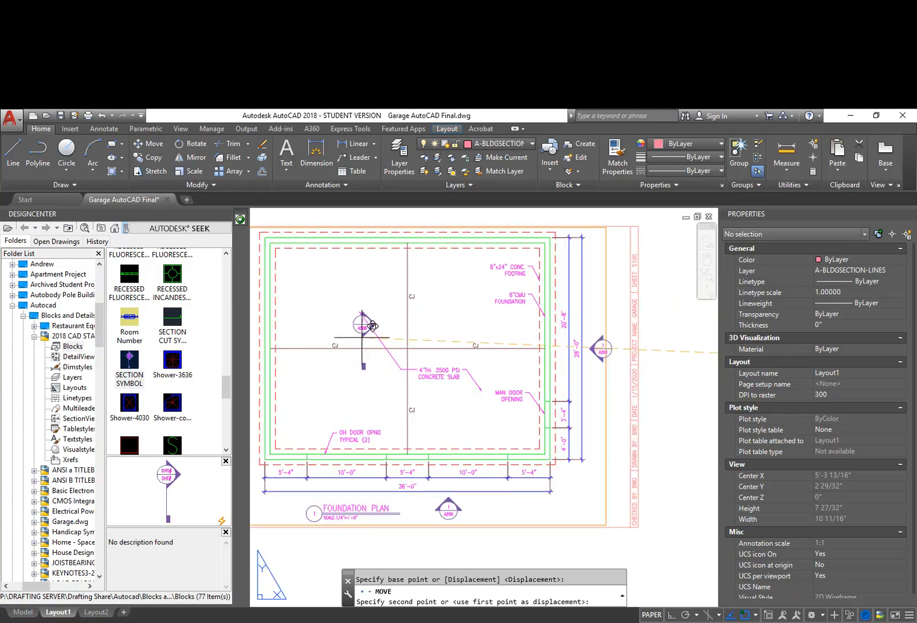
{"action": "middle_click_drag", "start_coordinate": [427, 336], "coordinate": [418, 387]}
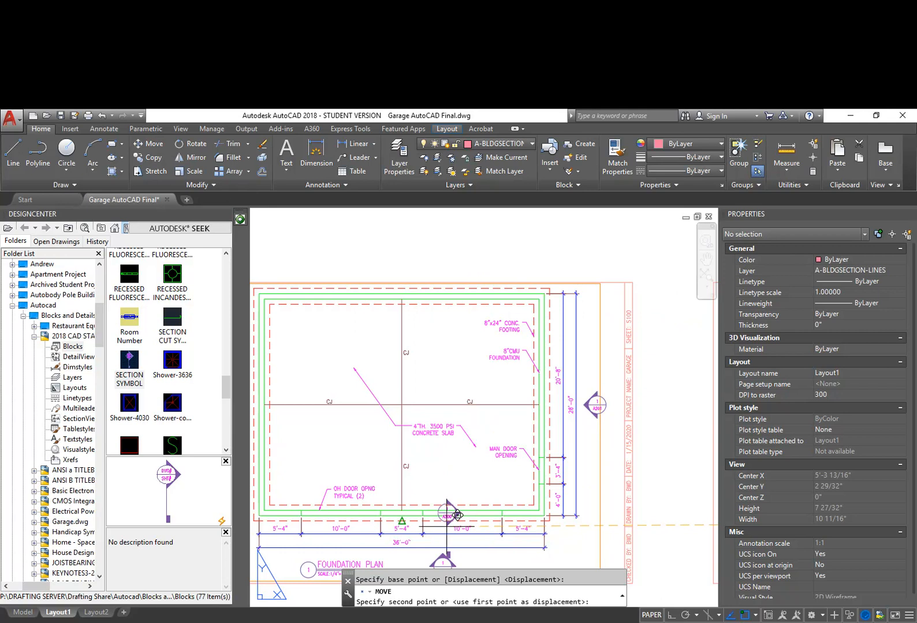
{"action": "middle_click_drag", "start_coordinate": [342, 515], "coordinate": [403, 462]}
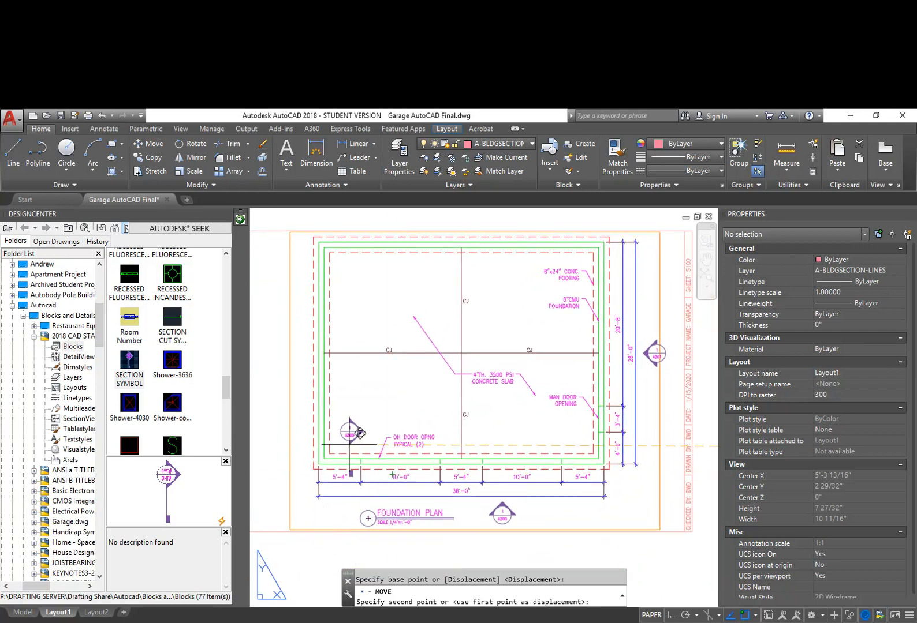
{"action": "scroll", "coordinate": [348, 444], "scroll_direction": "up", "scroll_amount": 4}
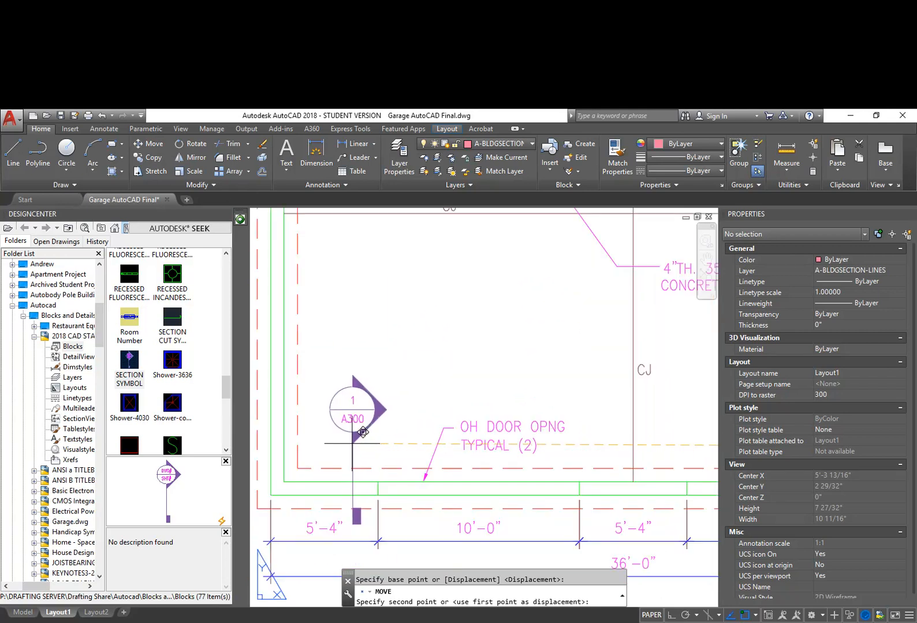
{"action": "left_click", "coordinate": [360, 432]}
Step: Stretch the section symbol's tail straight down past the 36'-0" overall dimension line of the foundation plan
{"action": "middle_click_drag", "start_coordinate": [355, 527], "coordinate": [376, 485]}
{"action": "type", "text": "s"}
{"action": "key", "text": "space"}
{"action": "left_click", "coordinate": [386, 492]}
{"action": "left_click", "coordinate": [365, 465]}
{"action": "key", "text": "space"}
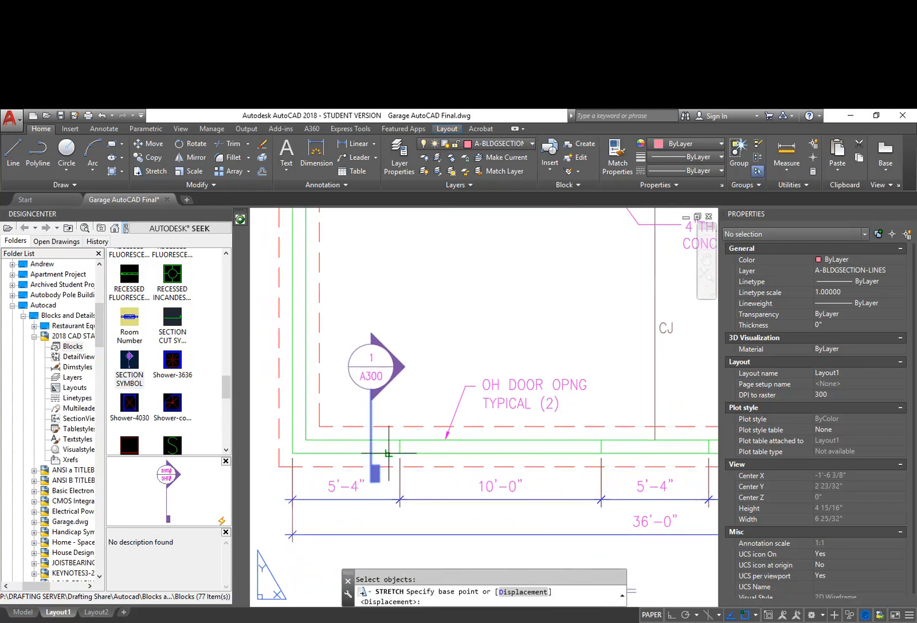
{"action": "left_click", "coordinate": [388, 454]}
{"action": "middle_click_drag", "start_coordinate": [388, 535], "coordinate": [382, 525]}
{"action": "key", "text": "F8"}
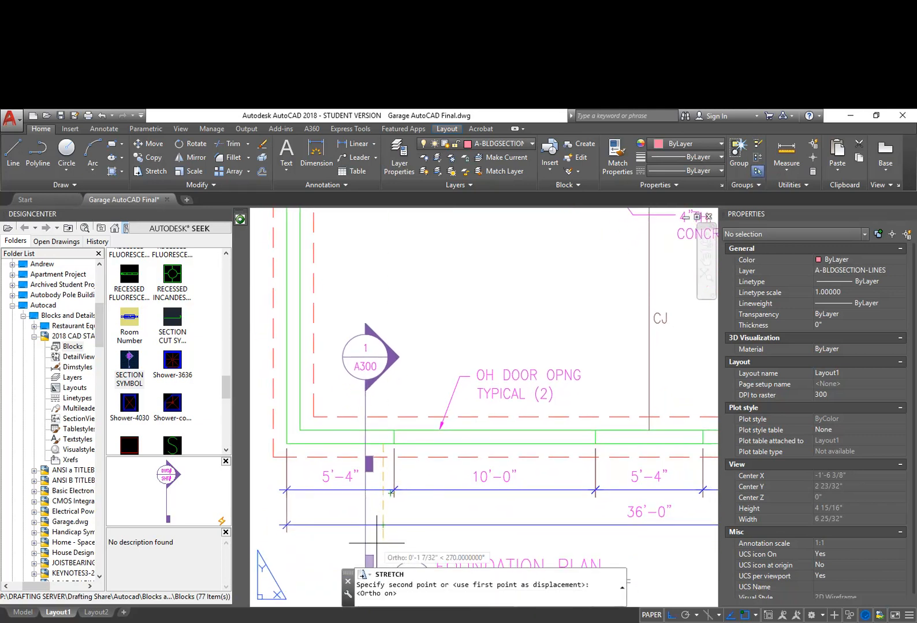
{"action": "left_click", "coordinate": [380, 536]}
{"action": "key", "text": "Escape"}
{"action": "key", "text": "Escape"}
{"action": "middle_click_drag", "start_coordinate": [380, 535], "coordinate": [381, 521]}
{"action": "scroll", "coordinate": [390, 508], "scroll_direction": "down", "scroll_amount": 2}
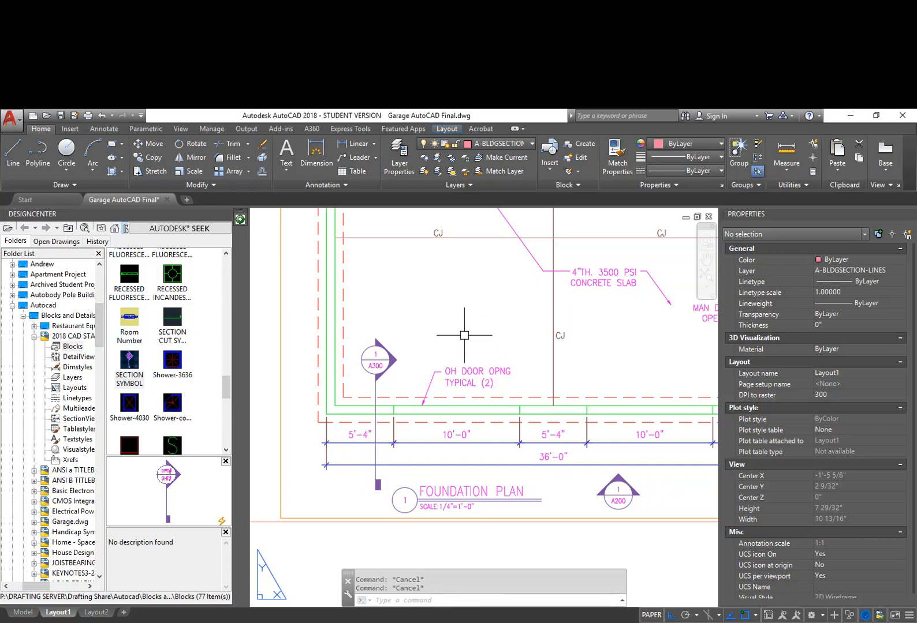
Step: Rotate the whole Typical Wall Section sheet by 270 degrees so it reads upright, and undo that rotation
{"action": "middle_click_drag", "start_coordinate": [547, 356], "coordinate": [427, 357]}
{"action": "scroll", "coordinate": [571, 362], "scroll_direction": "down", "scroll_amount": 3}
{"action": "middle_click_drag", "start_coordinate": [571, 362], "coordinate": [399, 364]}
{"action": "middle_click_drag", "start_coordinate": [586, 385], "coordinate": [376, 367]}
{"action": "middle_click_drag", "start_coordinate": [582, 374], "coordinate": [336, 376]}
{"action": "middle_click_drag", "start_coordinate": [519, 376], "coordinate": [401, 376]}
{"action": "middle_click_drag", "start_coordinate": [665, 390], "coordinate": [471, 390]}
{"action": "middle_click_drag", "start_coordinate": [545, 344], "coordinate": [545, 404]}
{"action": "type", "text": "ro"}
{"action": "key", "text": "Return"}
{"action": "left_click", "coordinate": [594, 471]}
{"action": "left_click", "coordinate": [355, 333]}
{"action": "key", "text": "Return"}
{"action": "left_click", "coordinate": [519, 386]}
{"action": "key", "text": "Return"}
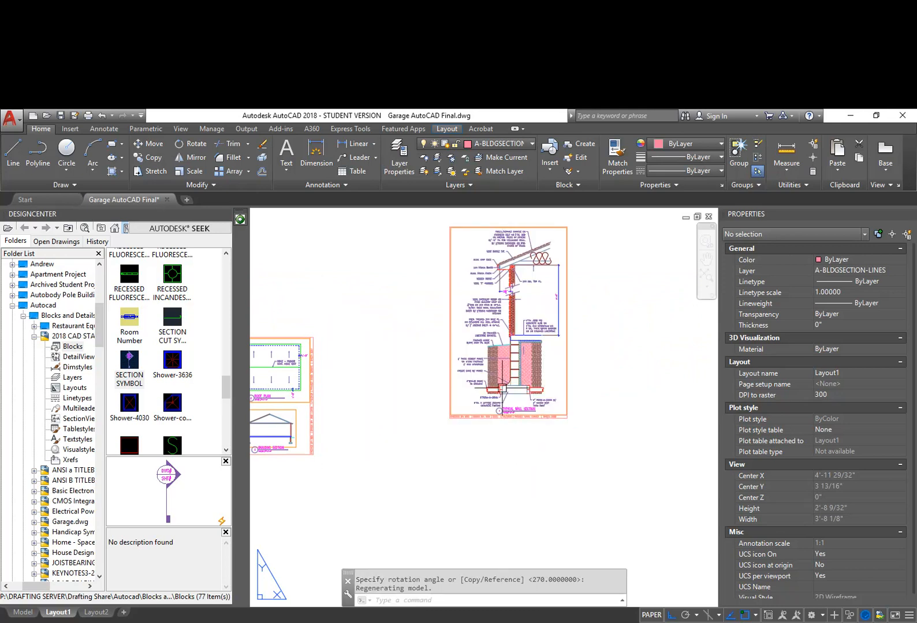
{"action": "scroll", "coordinate": [503, 390], "scroll_direction": "up", "scroll_amount": 3}
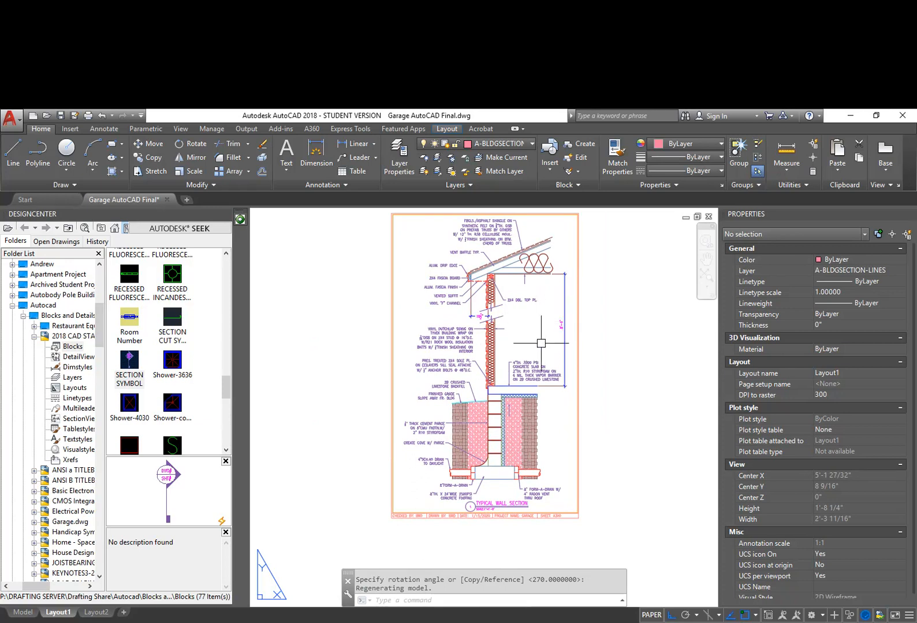
{"action": "scroll", "coordinate": [350, 459], "scroll_direction": "down", "scroll_amount": 2}
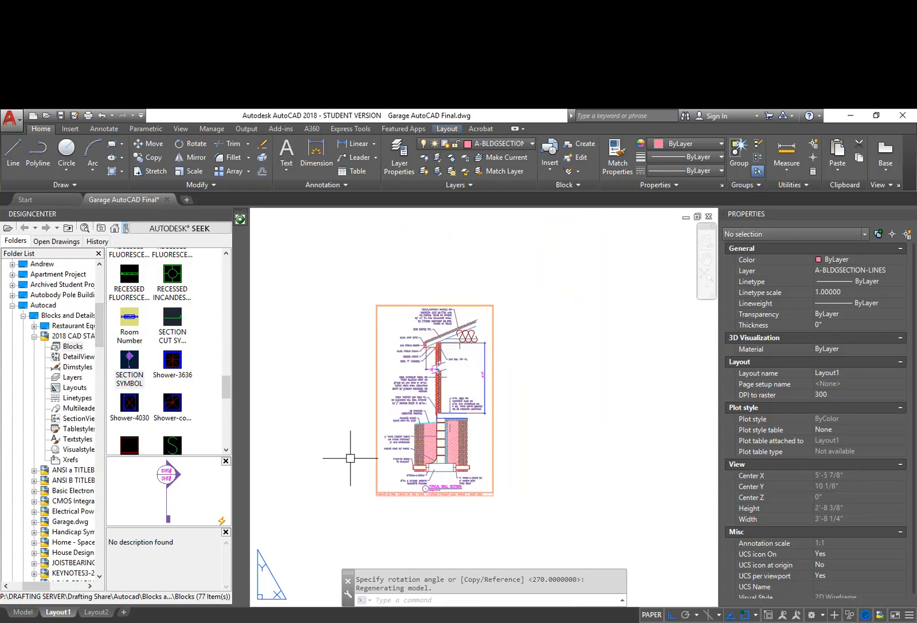
{"action": "type", "text": "u"}
{"action": "key", "text": "Return"}
Step: Rotate the A300 section symbol with its tail 180 degrees on the foundation plan so its arrow points the opposite way
{"action": "scroll", "coordinate": [382, 482], "scroll_direction": "down", "scroll_amount": 1}
{"action": "middle_click_drag", "start_coordinate": [397, 496], "coordinate": [593, 463]}
{"action": "middle_click_drag", "start_coordinate": [446, 476], "coordinate": [612, 450]}
{"action": "middle_click_drag", "start_coordinate": [323, 459], "coordinate": [584, 452]}
{"action": "scroll", "coordinate": [454, 405], "scroll_direction": "up", "scroll_amount": 2}
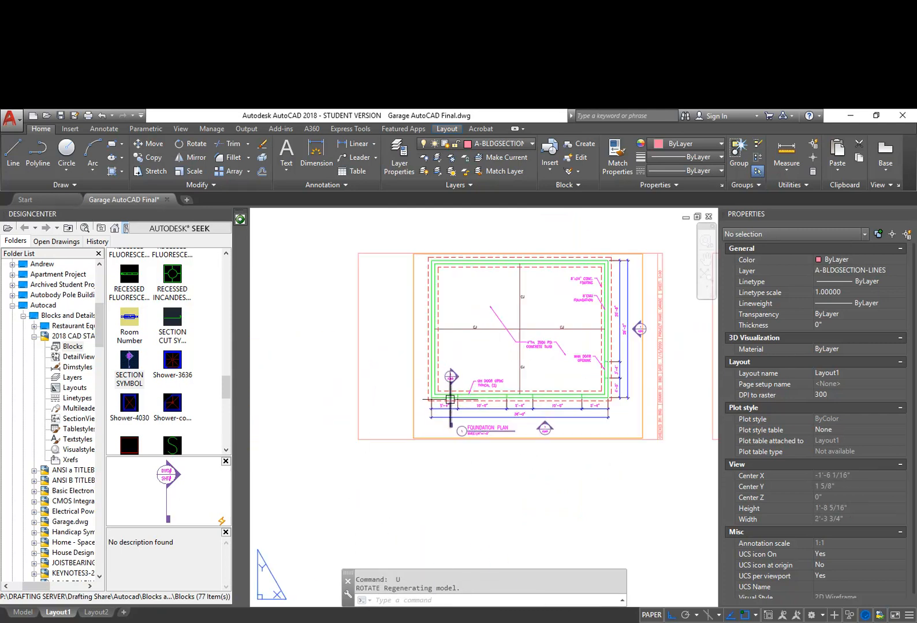
{"action": "scroll", "coordinate": [448, 394], "scroll_direction": "up", "scroll_amount": 3}
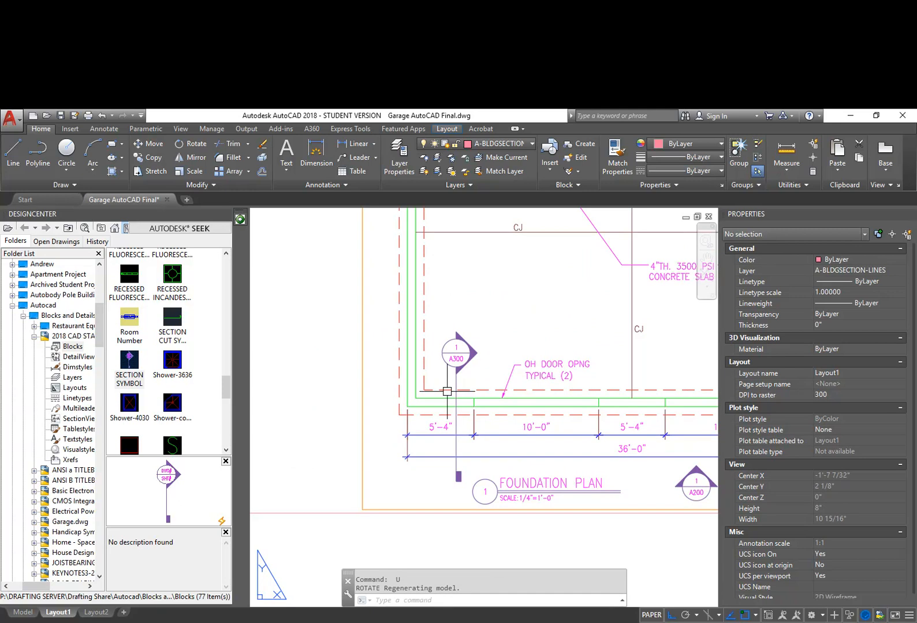
{"action": "type", "text": "ro"}
{"action": "key", "text": "Return"}
{"action": "left_click", "coordinate": [485, 377]}
{"action": "left_click", "coordinate": [440, 322]}
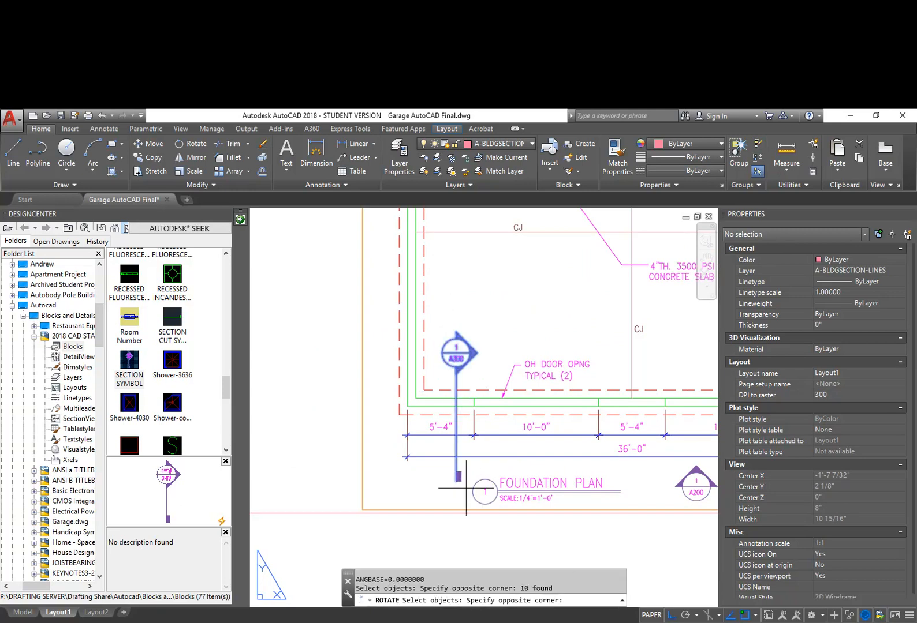
{"action": "key", "text": "Return"}
{"action": "left_click", "coordinate": [465, 406]}
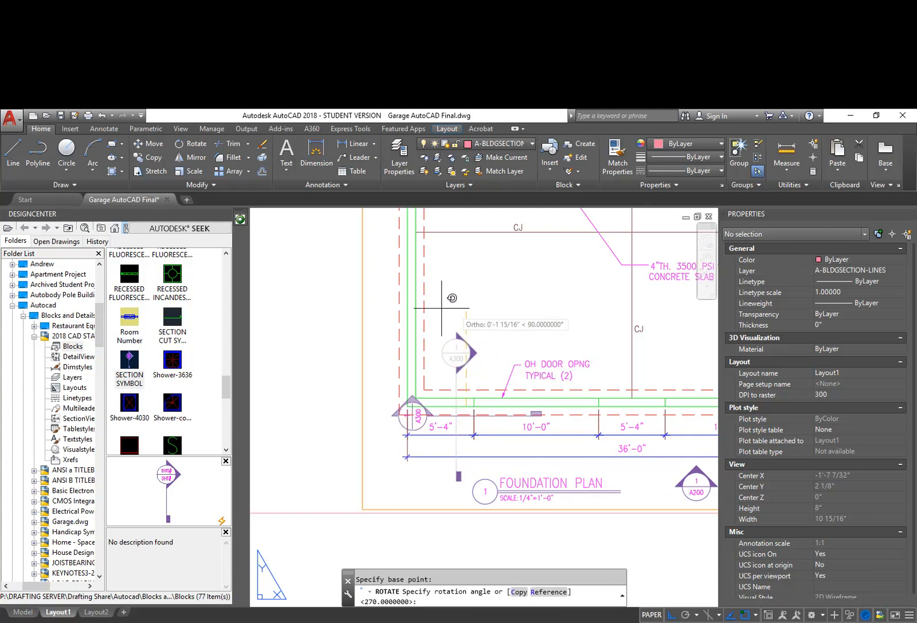
{"action": "left_click", "coordinate": [291, 299]}
{"action": "middle_click_drag", "start_coordinate": [556, 469], "coordinate": [424, 440]}
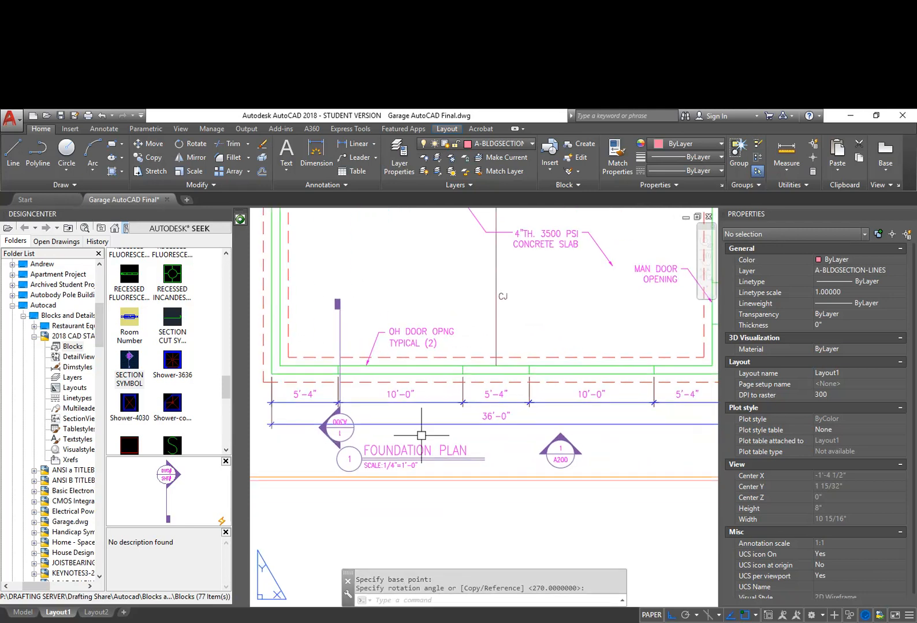
Step: Move the rotated section symbol horizontally along the front wall, past the A200 elevation symbol to near the second garage door opening's far end
{"action": "mouse_move", "coordinate": [575, 466]}
{"action": "middle_mouse_down"}
{"action": "mouse_move", "coordinate": [567, 428]}
{"action": "mouse_move", "coordinate": [540, 447]}
{"action": "middle_mouse_up"}
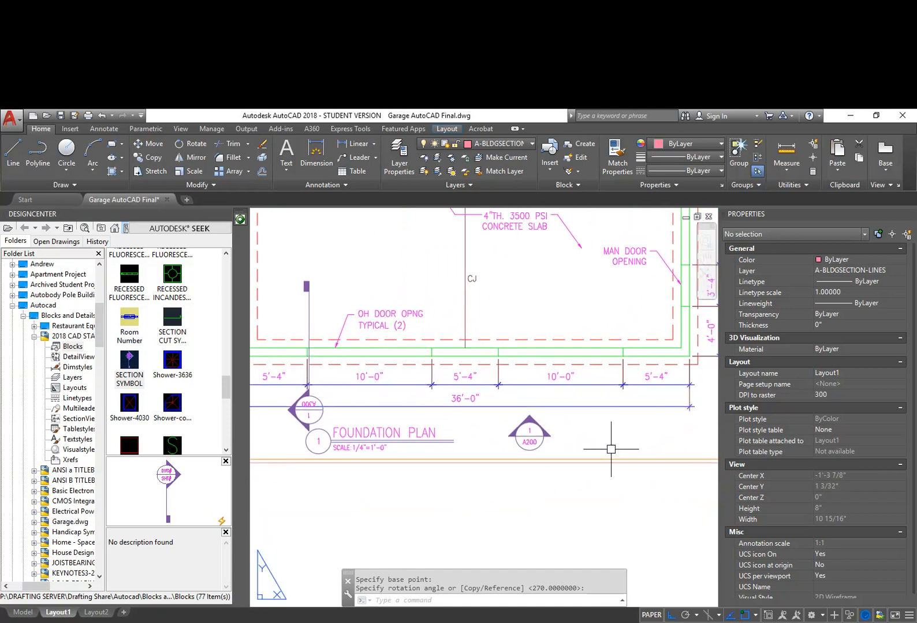
{"action": "type", "text": "m"}
{"action": "key", "text": "Return"}
{"action": "left_click", "coordinate": [323, 413]}
{"action": "key", "text": "Return"}
{"action": "left_click", "coordinate": [370, 421]}
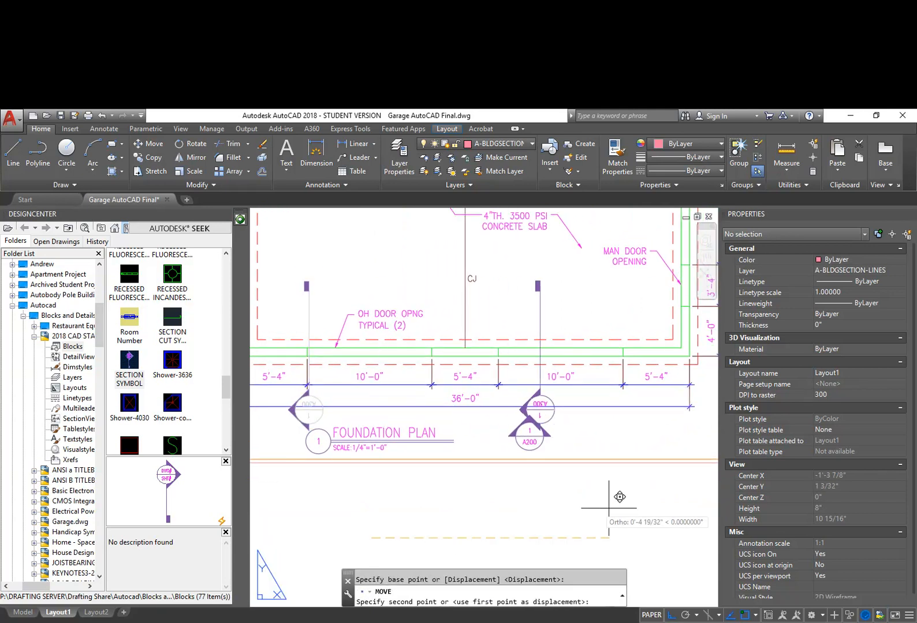
{"action": "left_click", "coordinate": [669, 518]}
Step: Move the section symbol straight down about 1/2" so its circle sits below the 36'-0" dimension line beside the A200 elevation symbol
{"action": "type", "text": "m"}
{"action": "key", "text": "Return"}
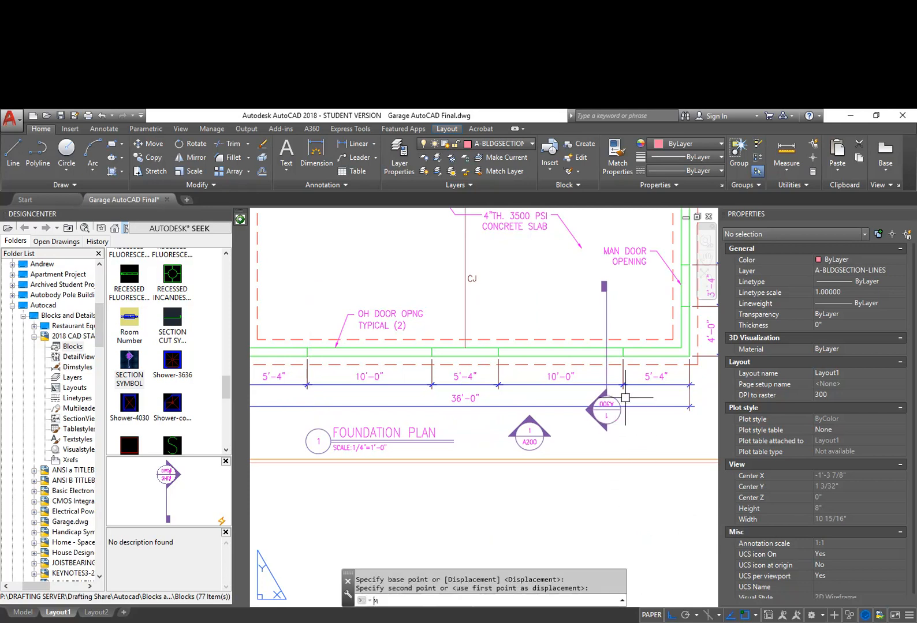
{"action": "type", "text": "p"}
{"action": "key", "text": "Return"}
{"action": "scroll", "coordinate": [638, 430], "scroll_direction": "up", "scroll_amount": 3}
{"action": "left_click", "coordinate": [636, 410]}
{"action": "left_click", "coordinate": [644, 420]}
{"action": "key", "text": "Return"}
{"action": "left_click", "coordinate": [645, 405]}
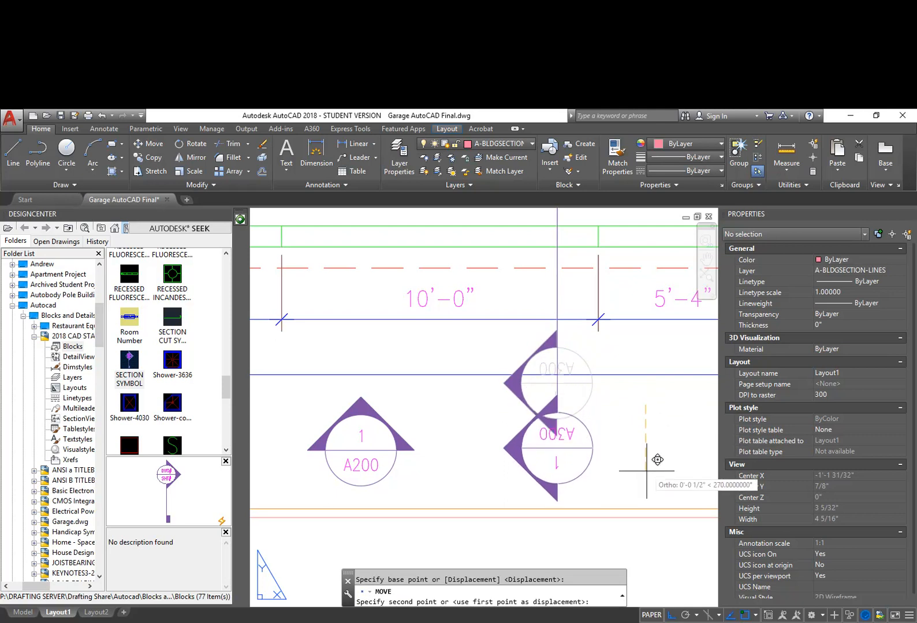
{"action": "left_click", "coordinate": [648, 468]}
{"action": "scroll", "coordinate": [614, 418], "scroll_direction": "down", "scroll_amount": 4}
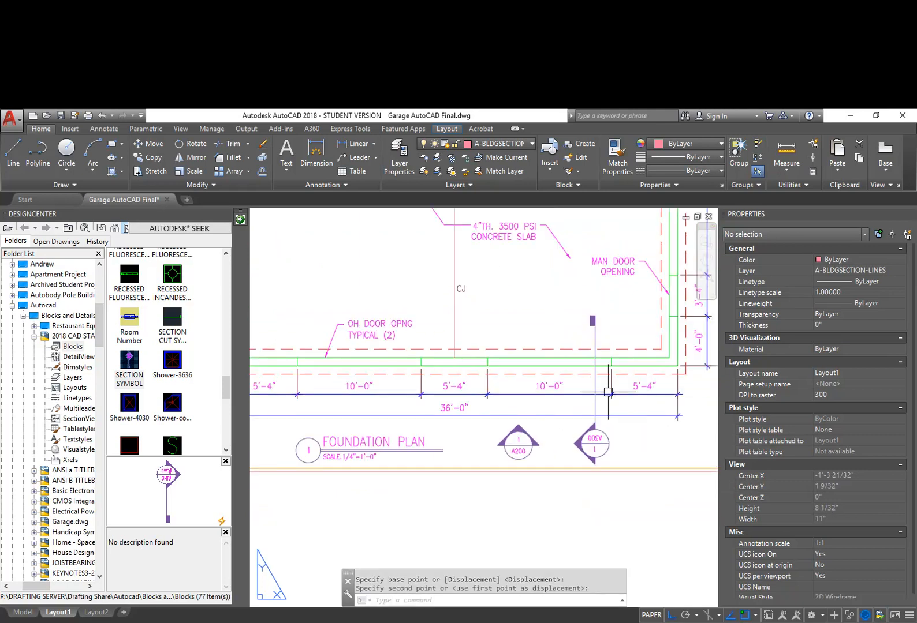
{"action": "middle_click_drag", "start_coordinate": [626, 450], "coordinate": [626, 401]}
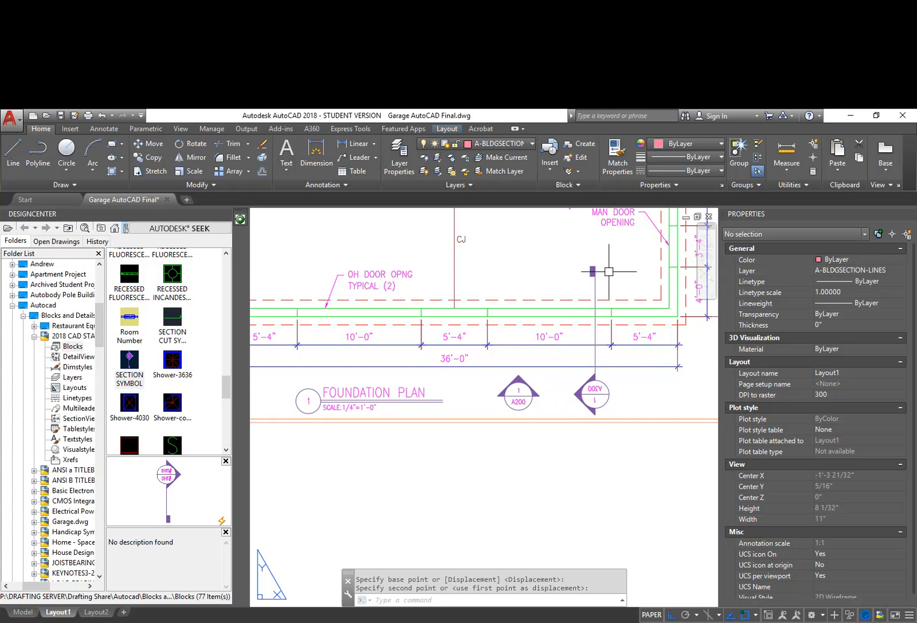
Step: Examine the Typical Wall Section sheet to compare its viewing direction with the section symbol on the foundation plan
{"action": "scroll", "coordinate": [600, 289], "scroll_direction": "down", "scroll_amount": 5}
{"action": "middle_click_drag", "start_coordinate": [693, 413], "coordinate": [398, 409]}
{"action": "middle_click_drag", "start_coordinate": [610, 410], "coordinate": [339, 423]}
{"action": "middle_click_drag", "start_coordinate": [411, 410], "coordinate": [456, 492]}
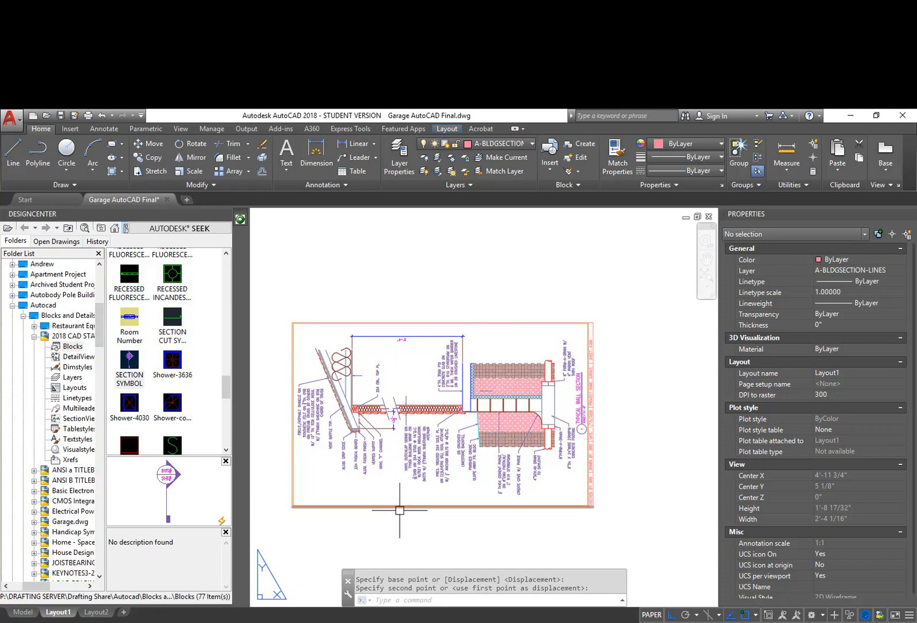
{"action": "scroll", "coordinate": [399, 516], "scroll_direction": "down", "scroll_amount": 1}
{"action": "middle_click_drag", "start_coordinate": [327, 534], "coordinate": [561, 452]}
{"action": "middle_click_drag", "start_coordinate": [356, 469], "coordinate": [505, 450]}
{"action": "middle_click_drag", "start_coordinate": [376, 454], "coordinate": [650, 441]}
{"action": "middle_click_drag", "start_coordinate": [438, 446], "coordinate": [632, 446]}
{"action": "middle_click_drag", "start_coordinate": [358, 414], "coordinate": [501, 420]}
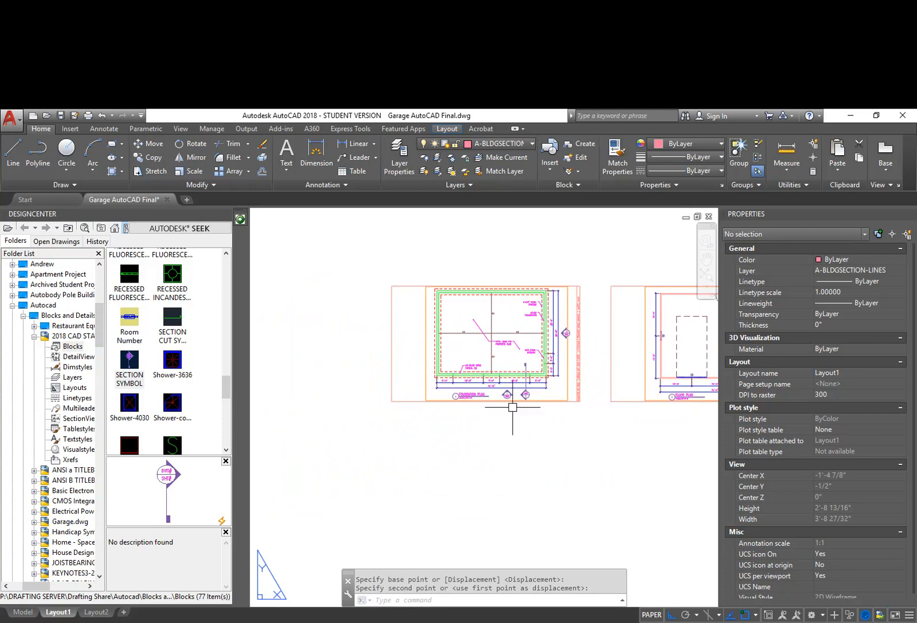
Step: Shorten the section symbol's tail by stretching its end marker straight down to just inside the front wall's footing line
{"action": "scroll", "coordinate": [564, 397], "scroll_direction": "up", "scroll_amount": 2}
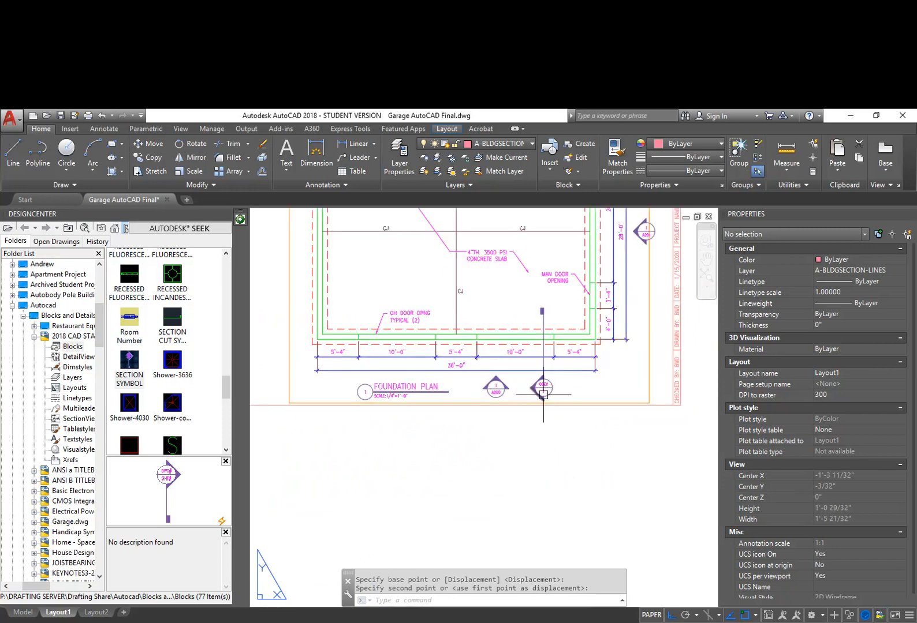
{"action": "scroll", "coordinate": [542, 375], "scroll_direction": "up", "scroll_amount": 1}
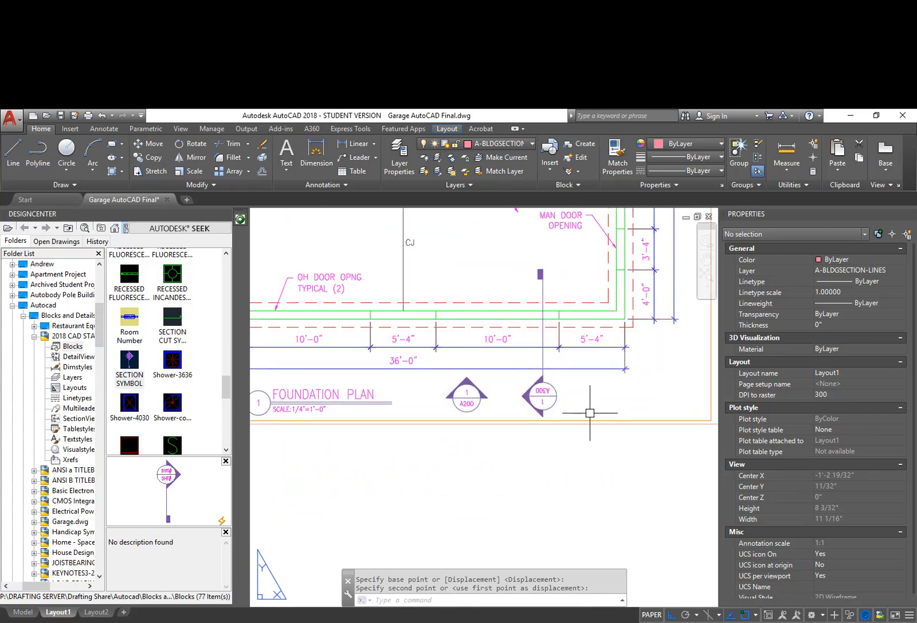
{"action": "scroll", "coordinate": [536, 283], "scroll_direction": "up", "scroll_amount": 2}
{"action": "type", "text": "s"}
{"action": "key", "text": "Return"}
{"action": "left_click", "coordinate": [572, 284]}
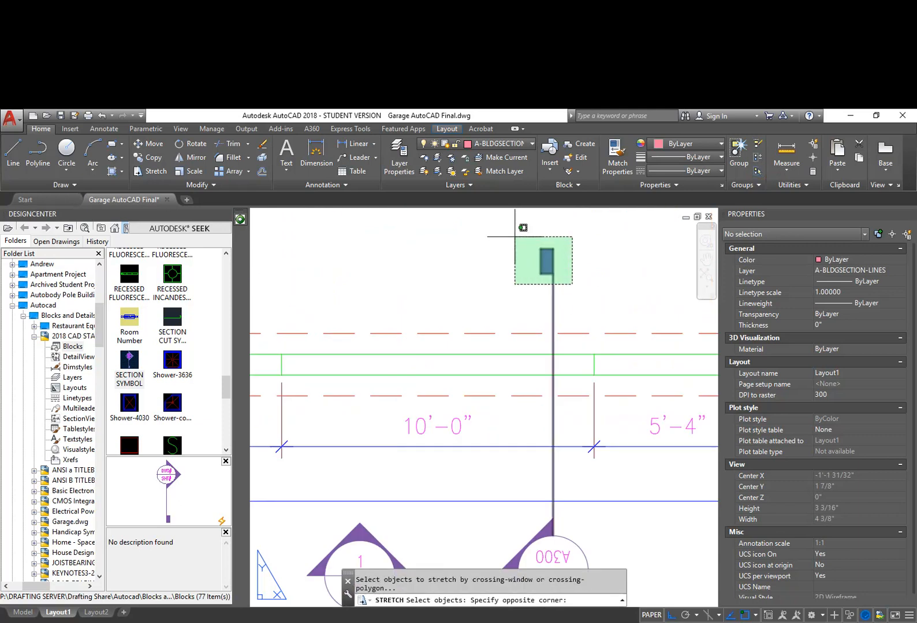
{"action": "left_click", "coordinate": [518, 240]}
{"action": "key", "text": "Return"}
{"action": "left_click", "coordinate": [589, 241]}
{"action": "left_click", "coordinate": [592, 286]}
{"action": "scroll", "coordinate": [606, 395], "scroll_direction": "down", "scroll_amount": 2}
Step: Rotate the section symbol's number 1 and A300 texts 180 degrees about the circle's center so they read upright
{"action": "scroll", "coordinate": [607, 395], "scroll_direction": "up", "scroll_amount": 3}
{"action": "type", "text": "R"}
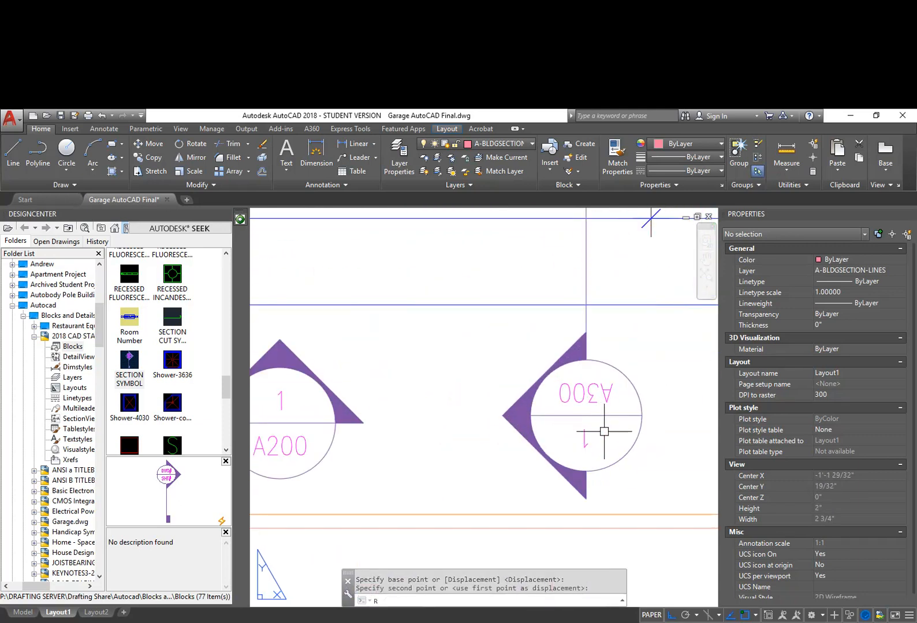
{"action": "type", "text": "o"}
{"action": "key", "text": "Return"}
{"action": "left_click", "coordinate": [586, 437]}
{"action": "left_click", "coordinate": [591, 400]}
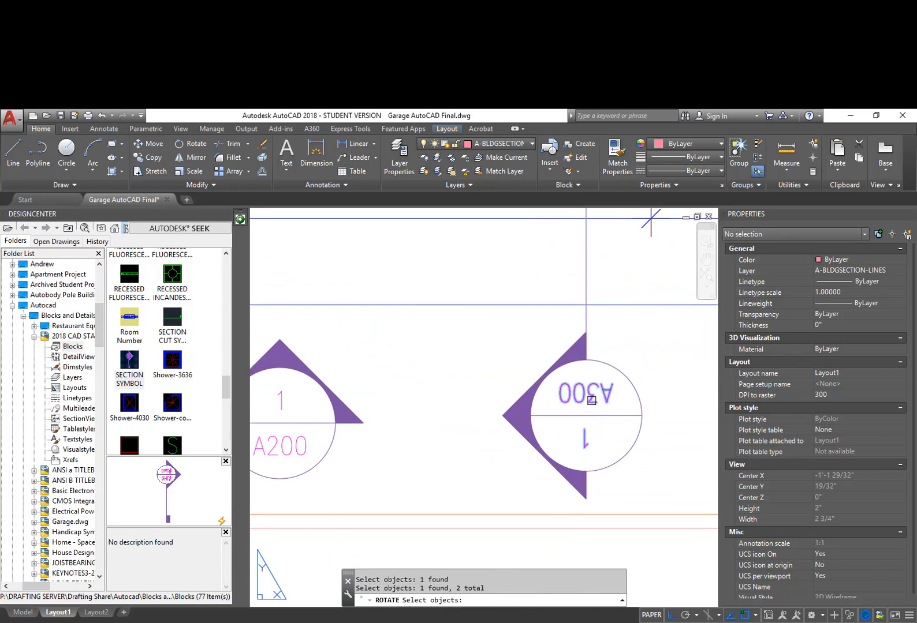
{"action": "key", "text": "Return"}
{"action": "right_click", "coordinate": [612, 382], "text": "shift"}
{"action": "key", "text": "c"}
{"action": "left_click", "coordinate": [630, 374]}
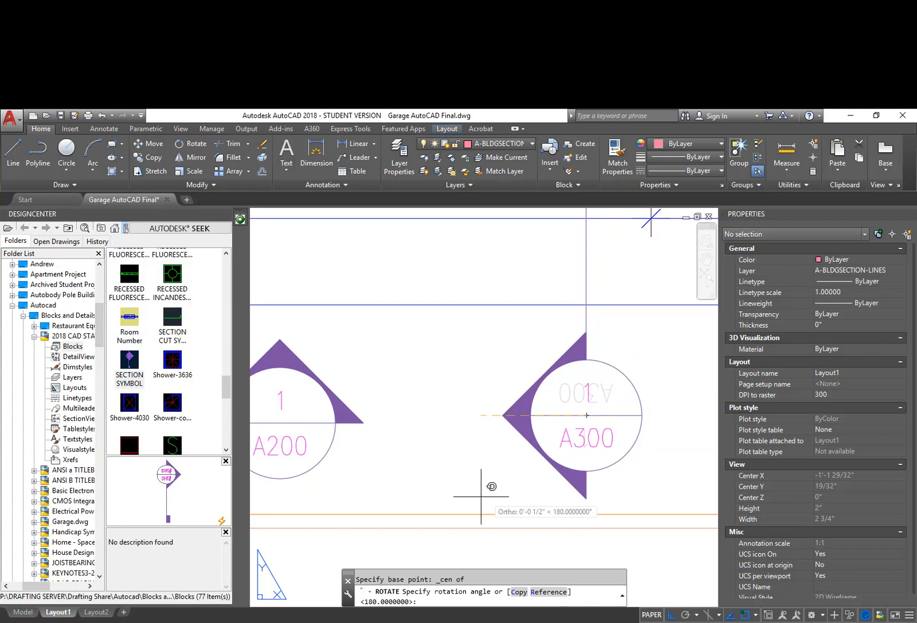
{"action": "left_click", "coordinate": [423, 467]}
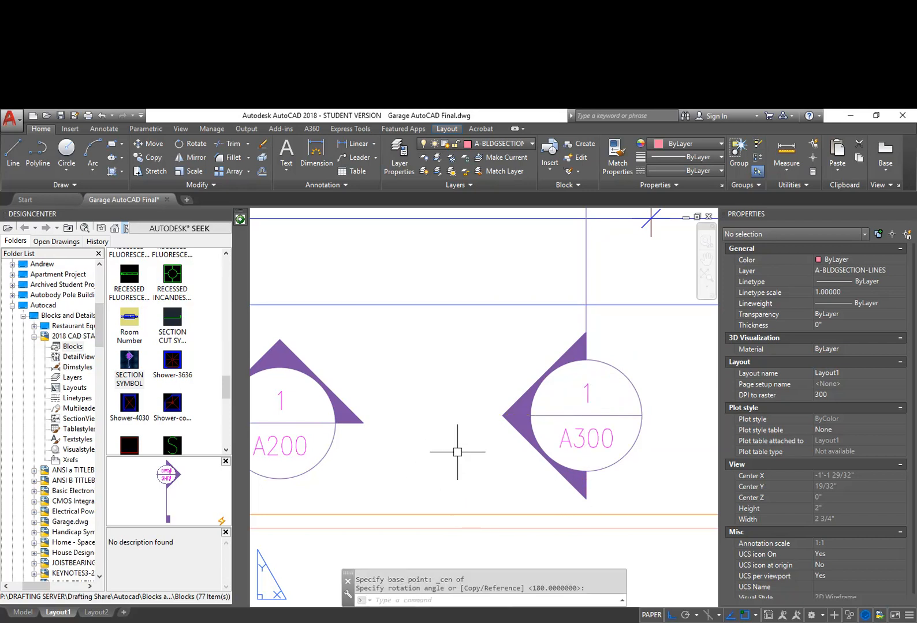
{"action": "scroll", "coordinate": [504, 467], "scroll_direction": "down", "scroll_amount": 4}
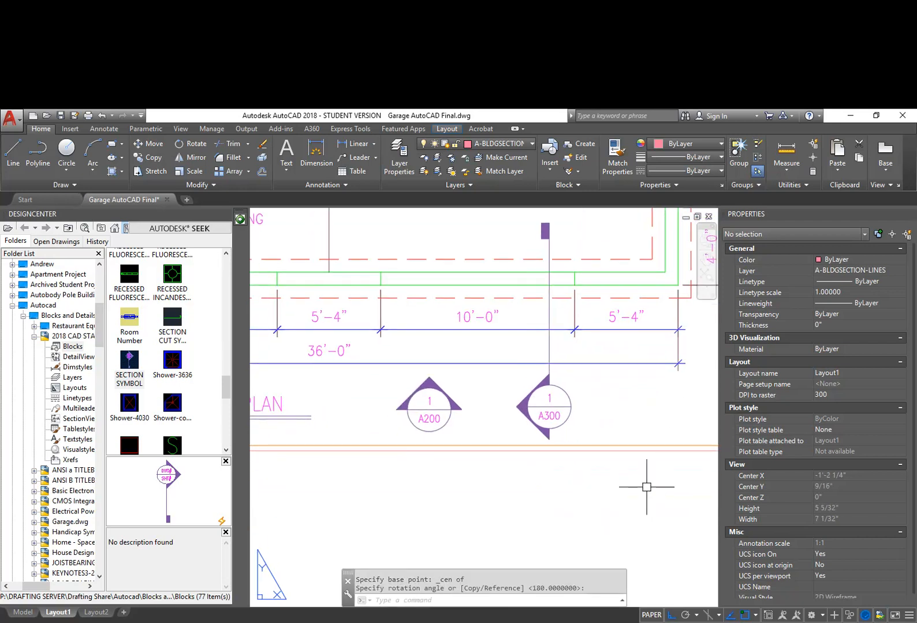
Step: Try to stretch the section symbol's tail end marker straight up through the foundation plan to beyond the rear wall
{"action": "middle_click_drag", "start_coordinate": [540, 392], "coordinate": [540, 423]}
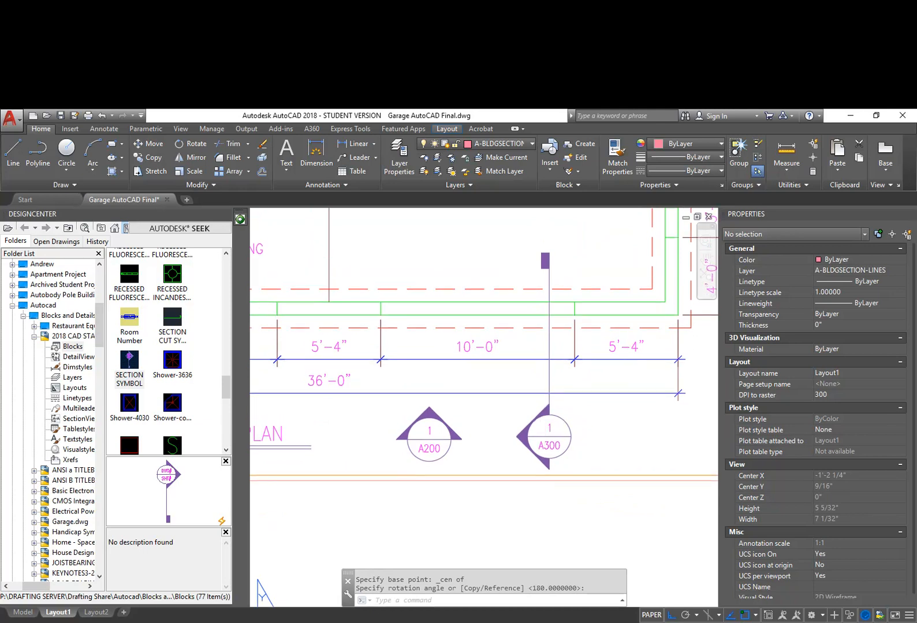
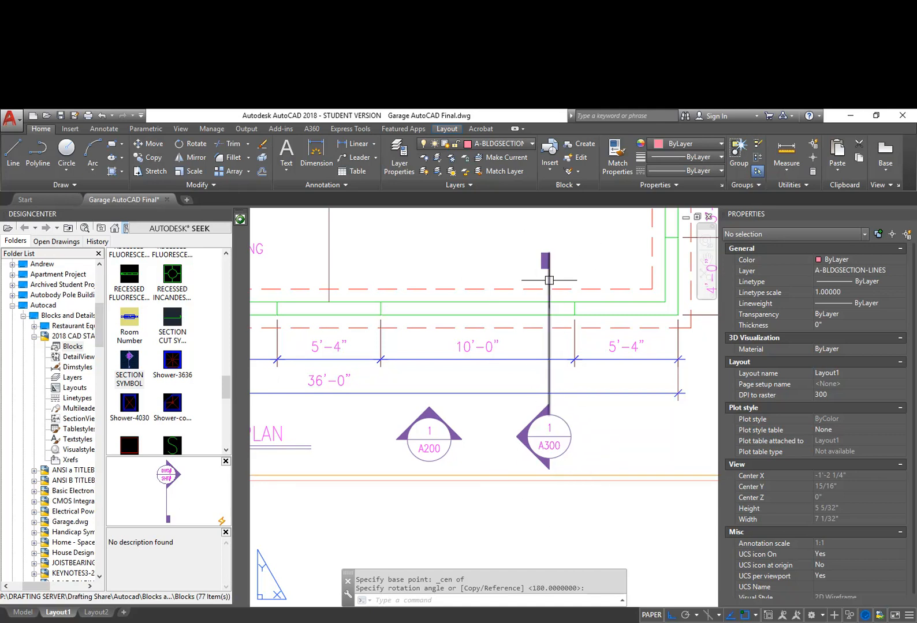
{"action": "scroll", "coordinate": [578, 278], "scroll_direction": "down", "scroll_amount": 2}
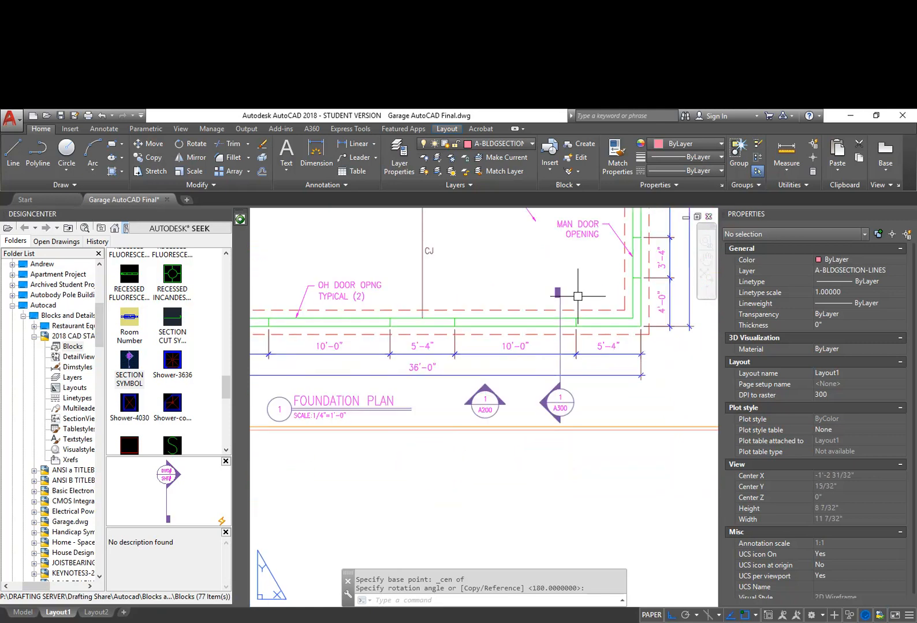
{"action": "middle_click_drag", "start_coordinate": [576, 297], "coordinate": [567, 353]}
{"action": "type", "text": "s"}
{"action": "key", "text": "space"}
{"action": "left_click", "coordinate": [562, 355]}
{"action": "left_click", "coordinate": [526, 328]}
{"action": "key", "text": "space"}
{"action": "left_click", "coordinate": [530, 342]}
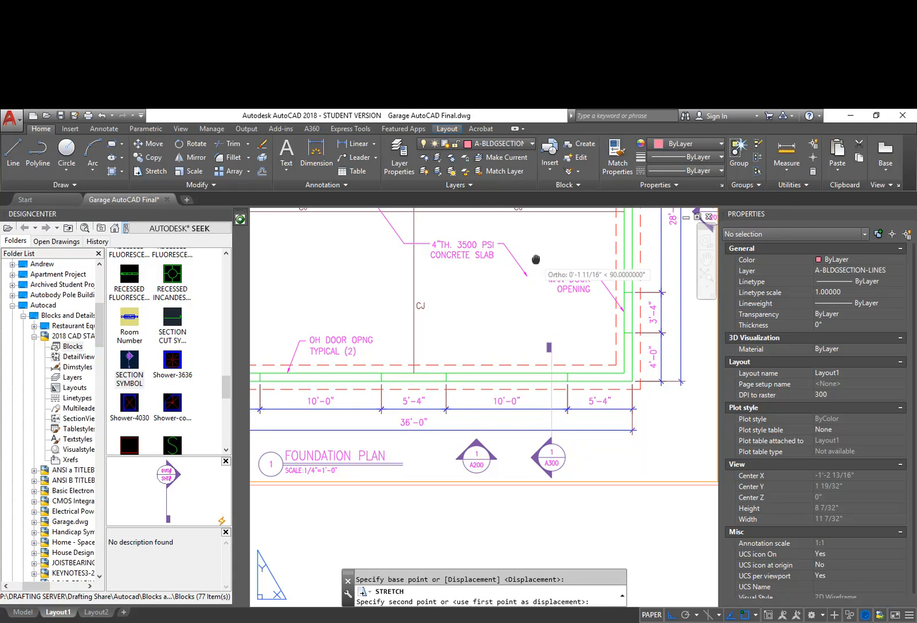
{"action": "scroll", "coordinate": [537, 259], "scroll_direction": "down", "scroll_amount": 3}
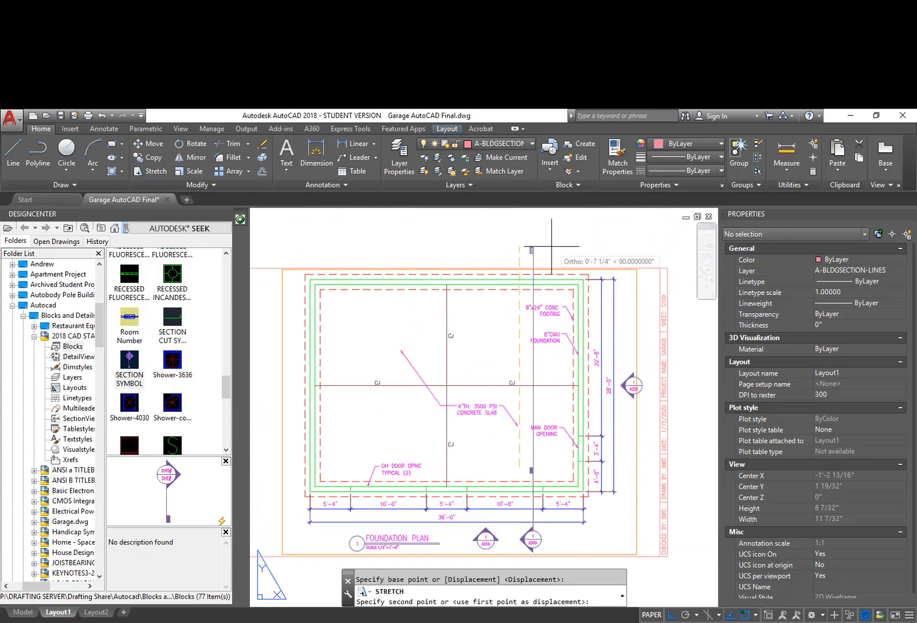
{"action": "key", "text": "Escape"}
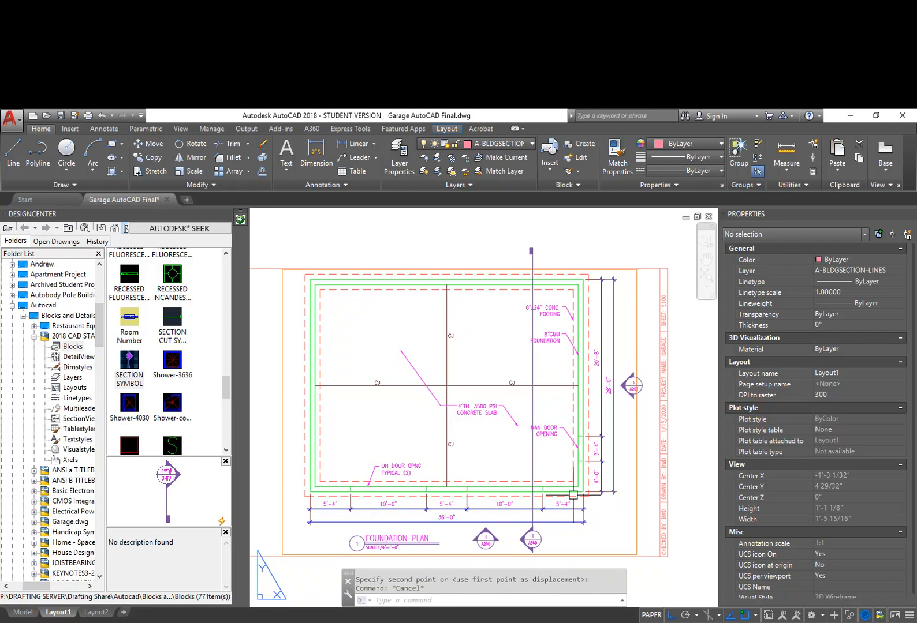
Step: Undo the last stretch of the section symbol's tail
{"action": "scroll", "coordinate": [512, 450], "scroll_direction": "up", "scroll_amount": 2}
{"action": "type", "text": "u"}
{"action": "key", "text": "space"}
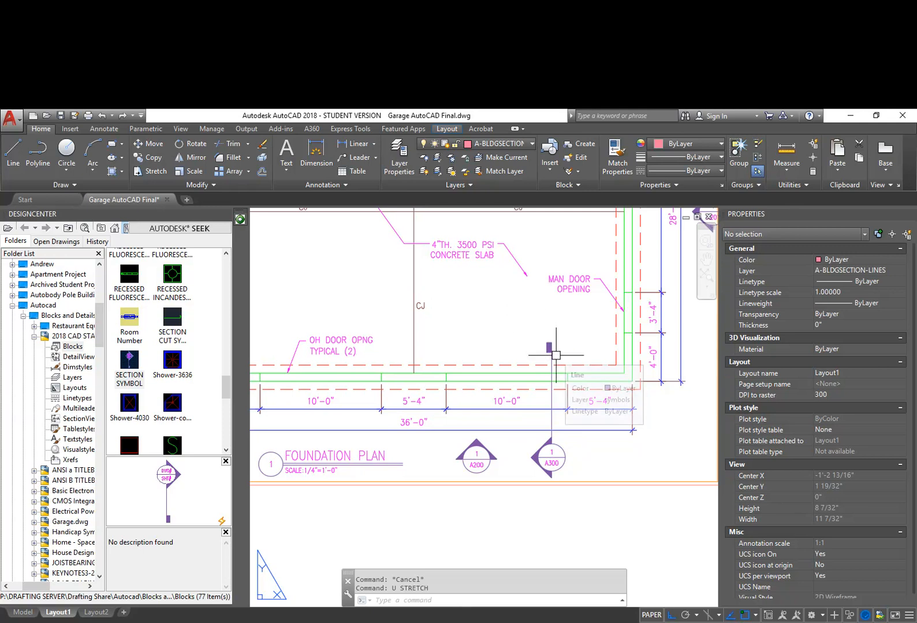
Step: Examine the Building Section view and the other views on its sheet for reference to the foundation plan's section symbol
{"action": "scroll", "coordinate": [612, 459], "scroll_direction": "down", "scroll_amount": 3}
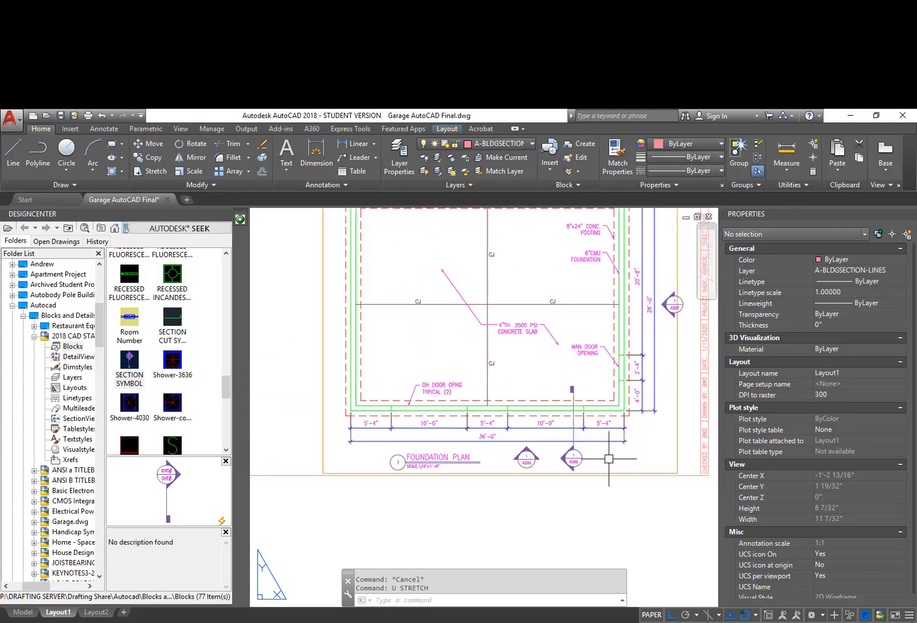
{"action": "middle_click_drag", "start_coordinate": [520, 432], "coordinate": [445, 460]}
{"action": "scroll", "coordinate": [476, 430], "scroll_direction": "down", "scroll_amount": 1}
{"action": "middle_click_drag", "start_coordinate": [576, 412], "coordinate": [506, 404]}
{"action": "middle_click_drag", "start_coordinate": [629, 416], "coordinate": [500, 412]}
{"action": "middle_click_drag", "start_coordinate": [647, 409], "coordinate": [510, 391]}
{"action": "scroll", "coordinate": [546, 438], "scroll_direction": "up", "scroll_amount": 6}
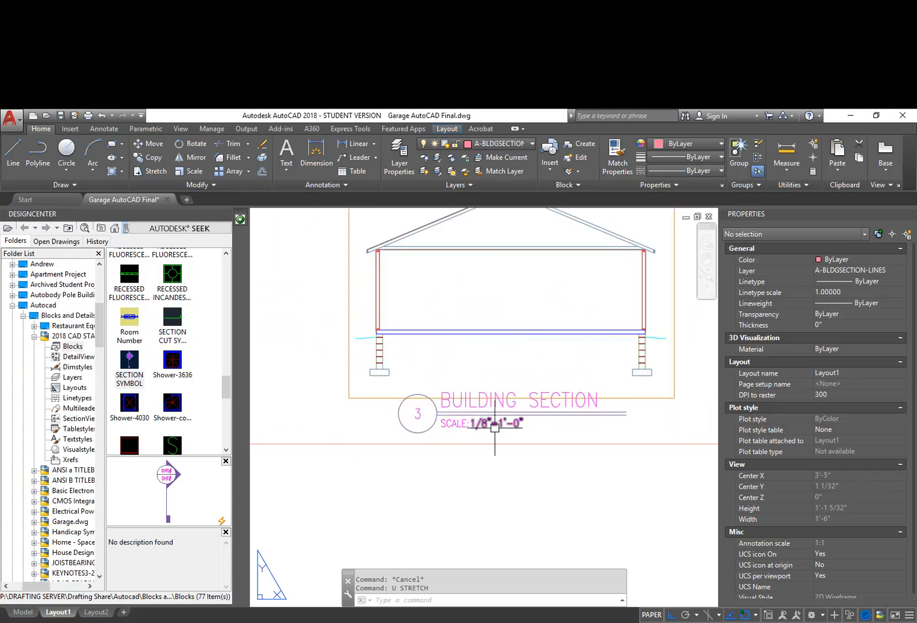
{"action": "scroll", "coordinate": [420, 417], "scroll_direction": "down", "scroll_amount": 2}
{"action": "middle_click_drag", "start_coordinate": [532, 354], "coordinate": [505, 463]}
{"action": "scroll", "coordinate": [537, 276], "scroll_direction": "up", "scroll_amount": 1}
{"action": "scroll", "coordinate": [531, 294], "scroll_direction": "down", "scroll_amount": 3}
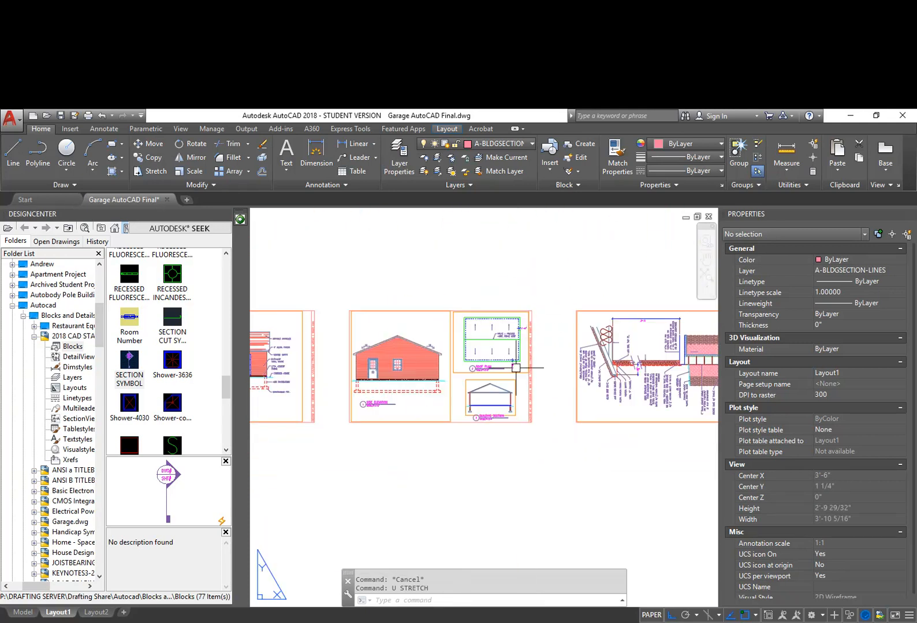
{"action": "scroll", "coordinate": [436, 430], "scroll_direction": "up", "scroll_amount": 3}
Step: Copy the A300 section symbol with its tail and end marker about 27/32" straight right along the foundation plan's front wall
{"action": "scroll", "coordinate": [395, 373], "scroll_direction": "up", "scroll_amount": 8}
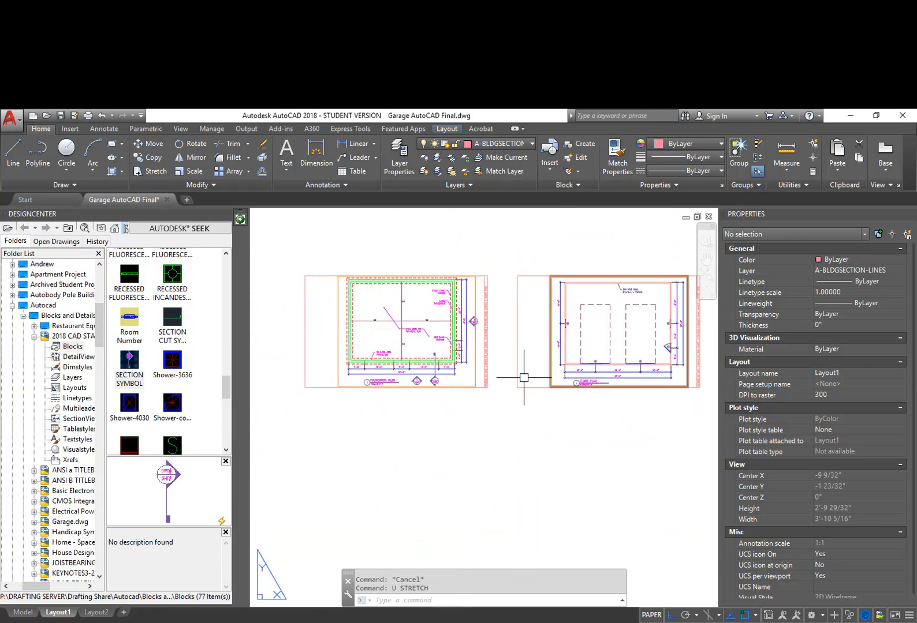
{"action": "type", "text": "cp"}
{"action": "key", "text": "Return"}
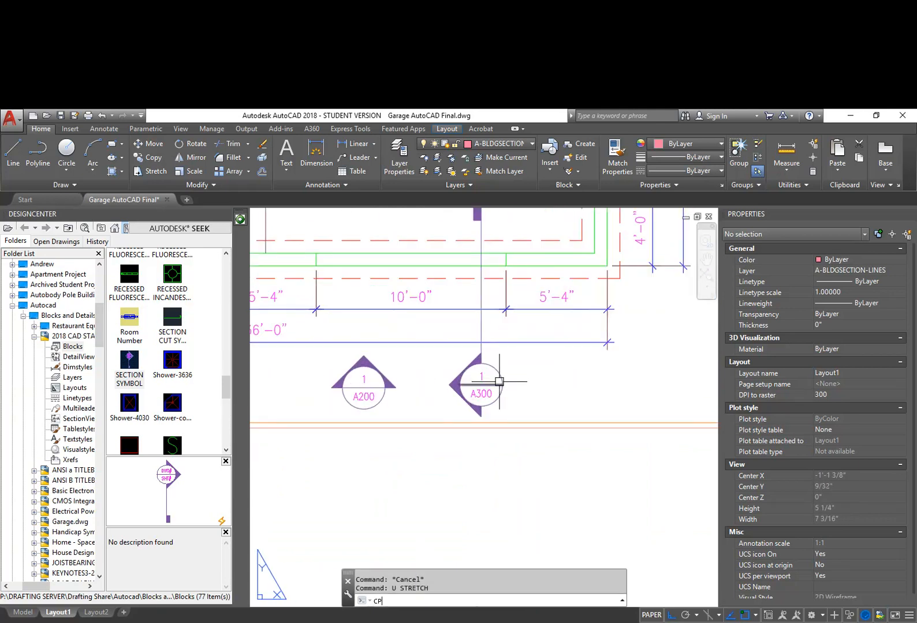
{"action": "left_click", "coordinate": [514, 415]}
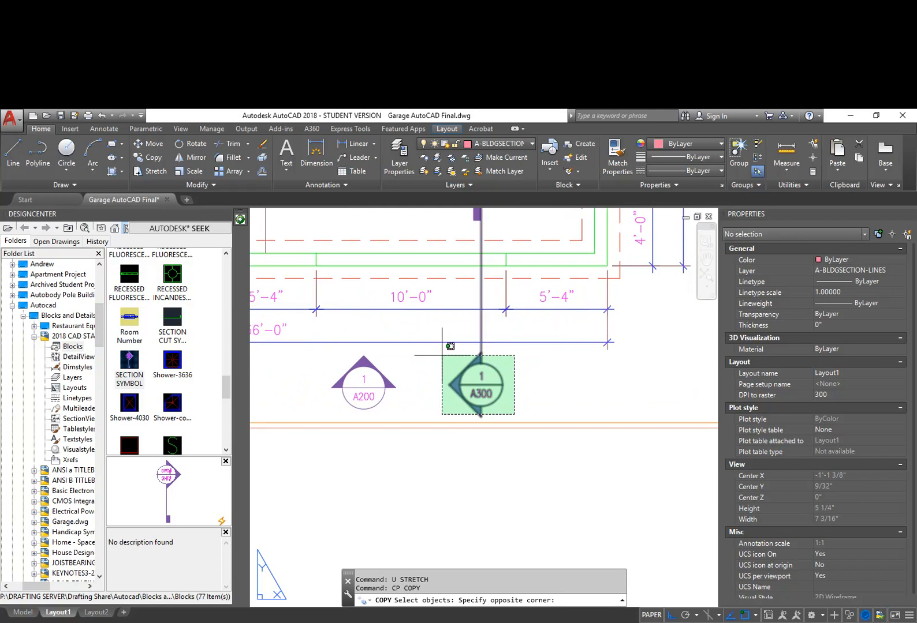
{"action": "left_click", "coordinate": [414, 329]}
{"action": "middle_click_drag", "start_coordinate": [478, 348], "coordinate": [491, 420]}
{"action": "left_click", "coordinate": [508, 304]}
{"action": "left_click", "coordinate": [471, 261]}
{"action": "key", "text": "Return"}
{"action": "left_click", "coordinate": [560, 442]}
{"action": "middle_click_drag", "start_coordinate": [323, 443], "coordinate": [613, 444]}
{"action": "scroll", "coordinate": [579, 454], "scroll_direction": "down", "scroll_amount": 1}
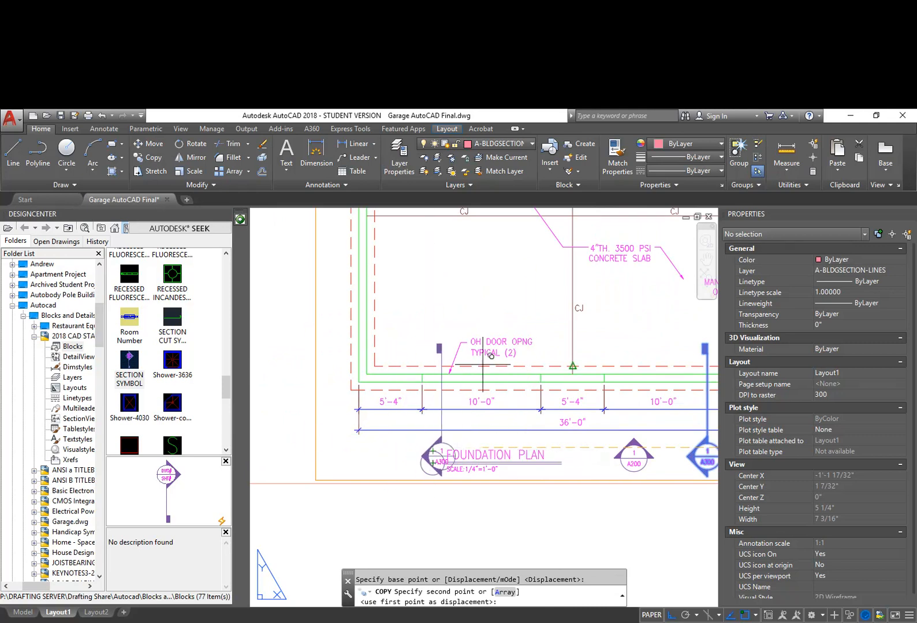
{"action": "middle_click_drag", "start_coordinate": [625, 448], "coordinate": [402, 430]}
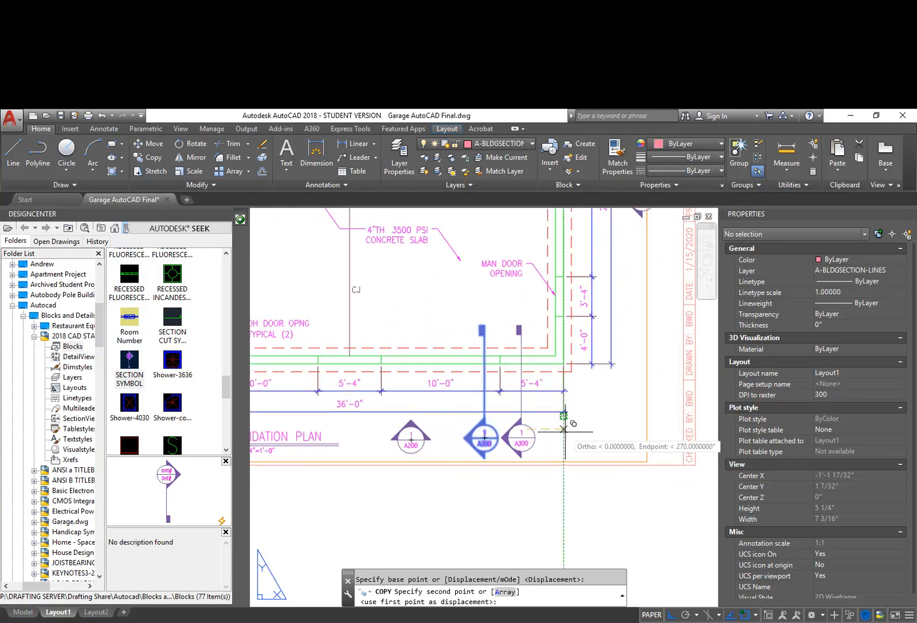
{"action": "scroll", "coordinate": [556, 445], "scroll_direction": "up", "scroll_amount": 2}
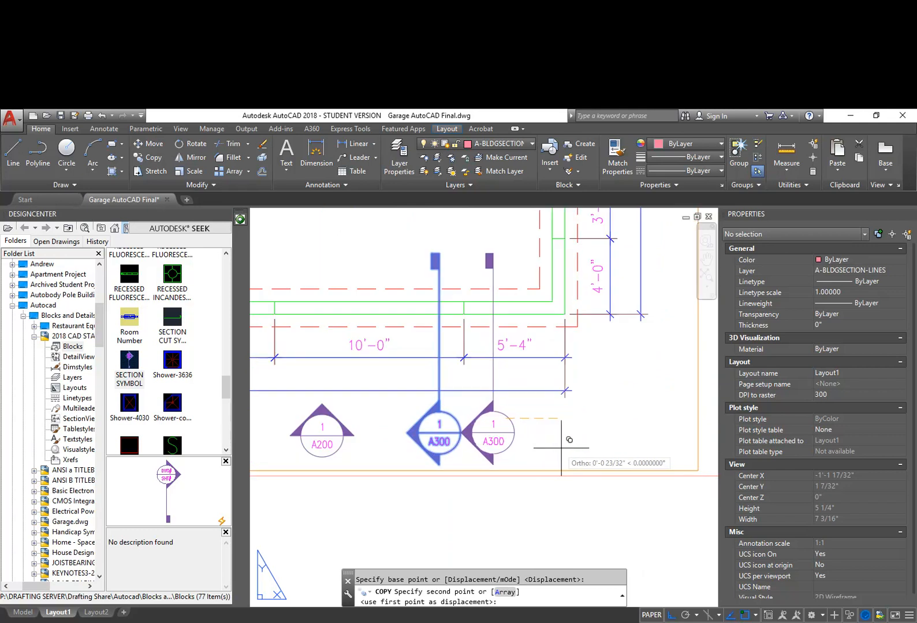
{"action": "left_click", "coordinate": [571, 448]}
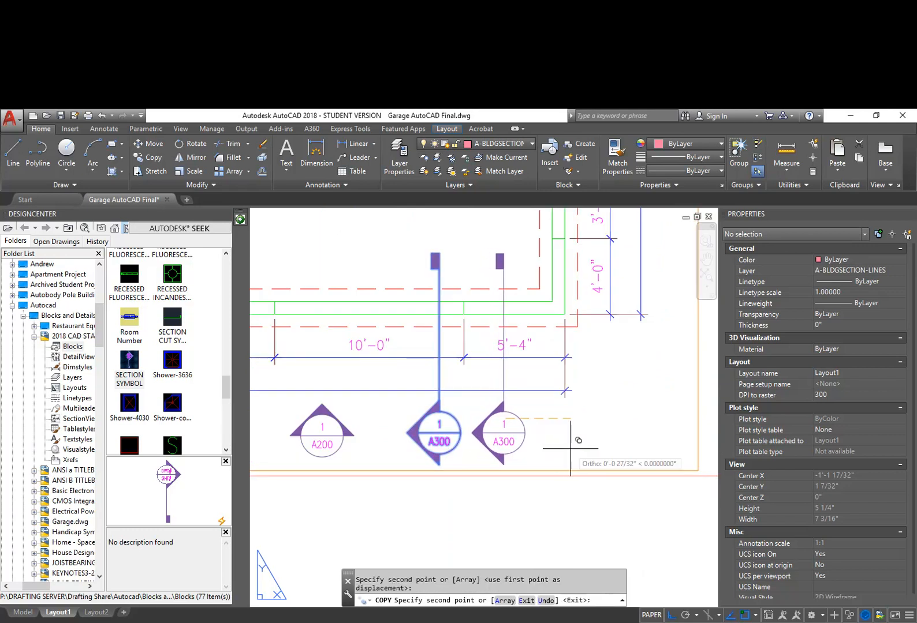
{"action": "key", "text": "Escape"}
Step: Move the A200 elevation symbol about 11/16" straight left toward the Foundation Plan title
{"action": "middle_click_drag", "start_coordinate": [458, 439], "coordinate": [532, 419]}
{"action": "type", "text": "m"}
{"action": "key", "text": "space"}
{"action": "left_click", "coordinate": [535, 439]}
{"action": "left_click", "coordinate": [432, 375]}
{"action": "key", "text": "space"}
{"action": "left_click", "coordinate": [542, 499]}
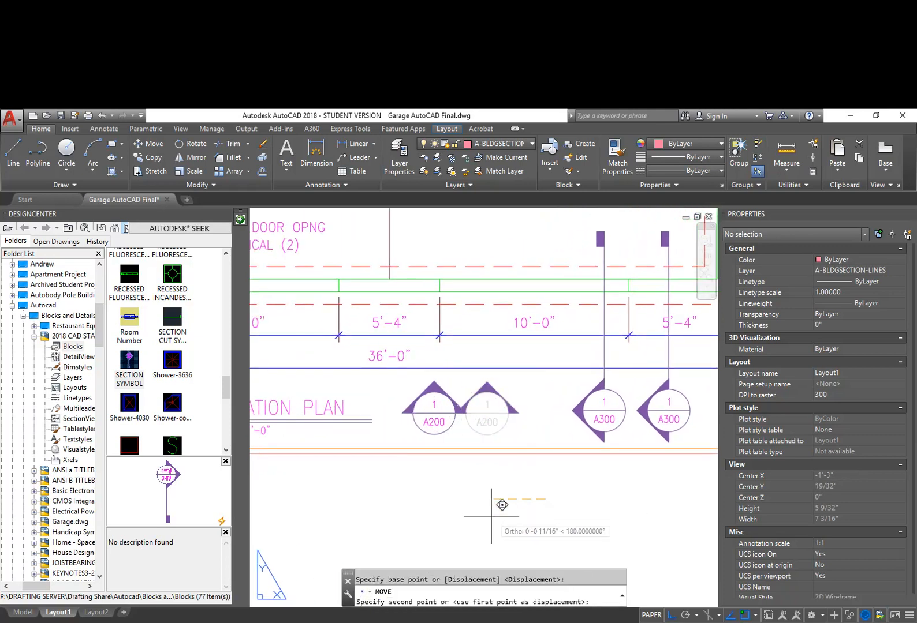
{"action": "left_click", "coordinate": [490, 516]}
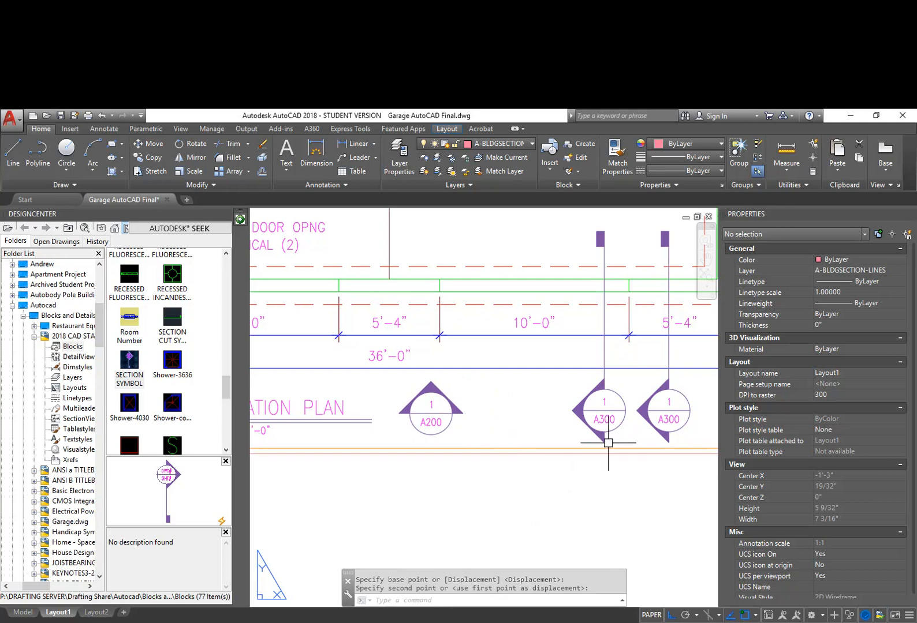
Step: Move the original A300 section symbol with its tail and end marker about 17/32" straight left, away from its copy
{"action": "type", "text": "m"}
{"action": "key", "text": "space"}
{"action": "type", "text": "ct objects:"}
{"action": "key", "text": "space"}
{"action": "left_click", "coordinate": [629, 445]}
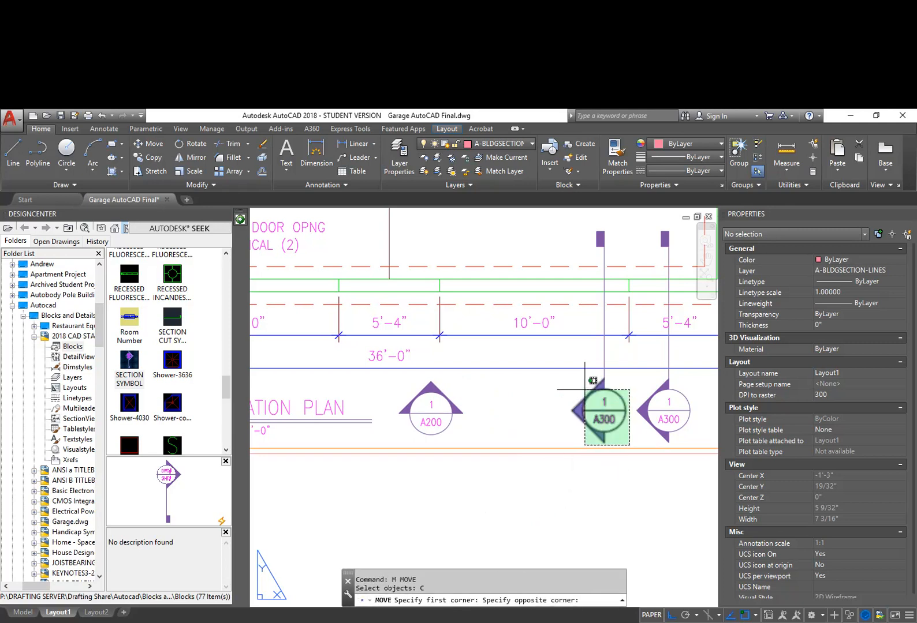
{"action": "left_click", "coordinate": [560, 378]}
{"action": "left_click", "coordinate": [617, 257]}
{"action": "left_click", "coordinate": [582, 228]}
{"action": "key", "text": "space"}
{"action": "left_click", "coordinate": [620, 517]}
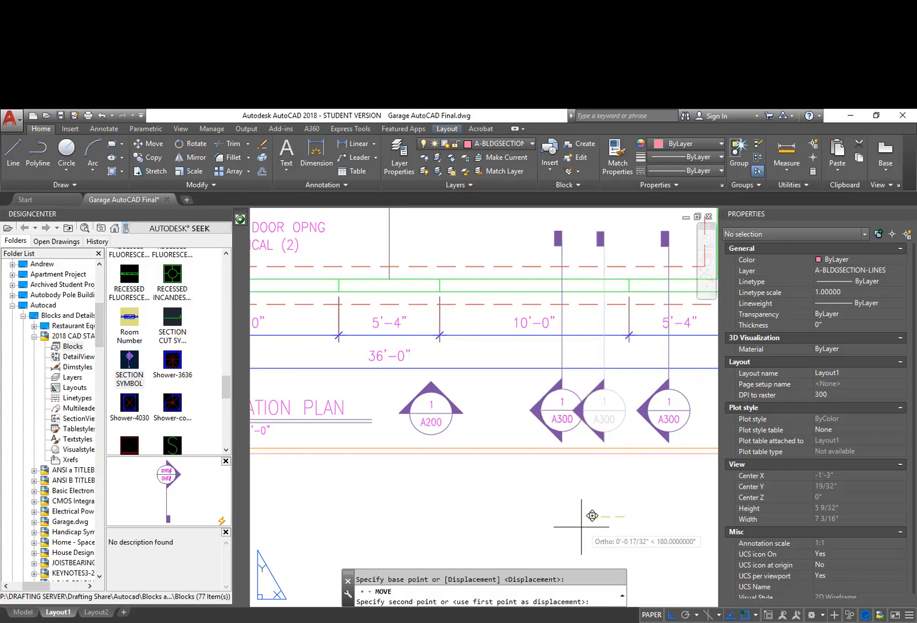
{"action": "left_click", "coordinate": [590, 516]}
{"action": "left_click", "coordinate": [530, 323]}
{"action": "left_click", "coordinate": [542, 326]}
{"action": "left_click", "coordinate": [538, 324]}
{"action": "left_click", "coordinate": [551, 393]}
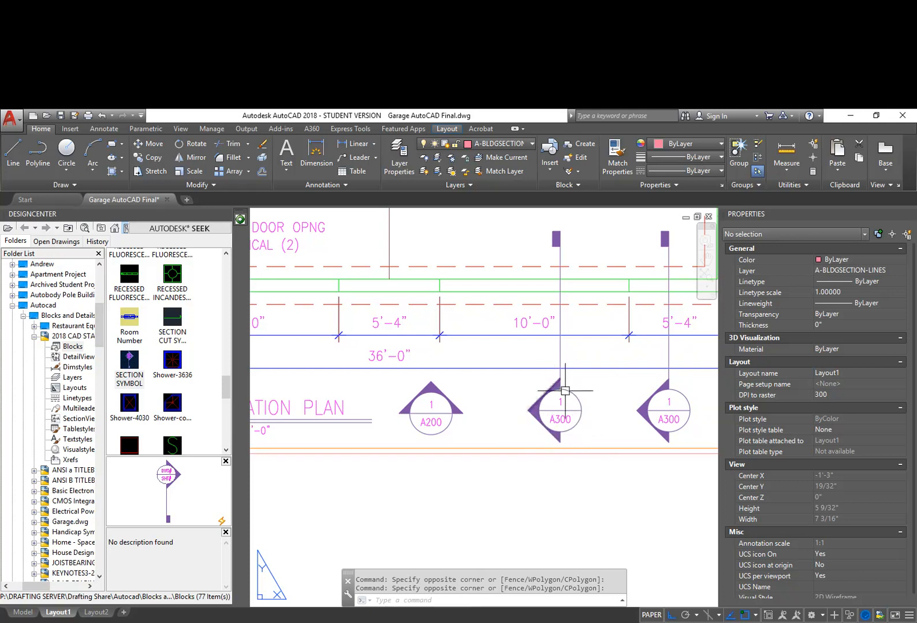
{"action": "mouse_move", "coordinate": [569, 414]}
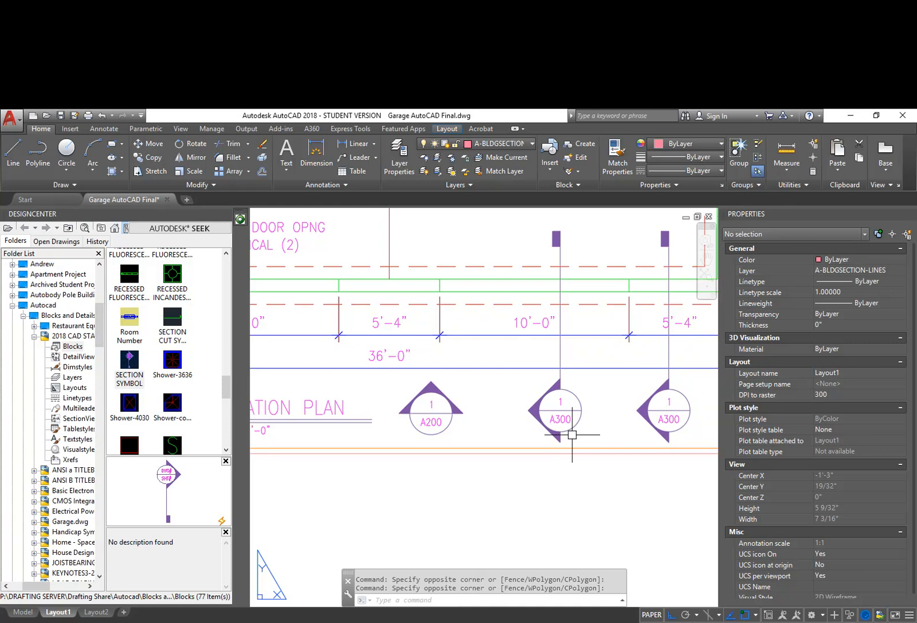
Step: Try shifting the foundation plan slightly right inside its viewport to show how it moves relative to the paper space symbols
{"action": "scroll", "coordinate": [289, 563], "scroll_direction": "down", "scroll_amount": 2}
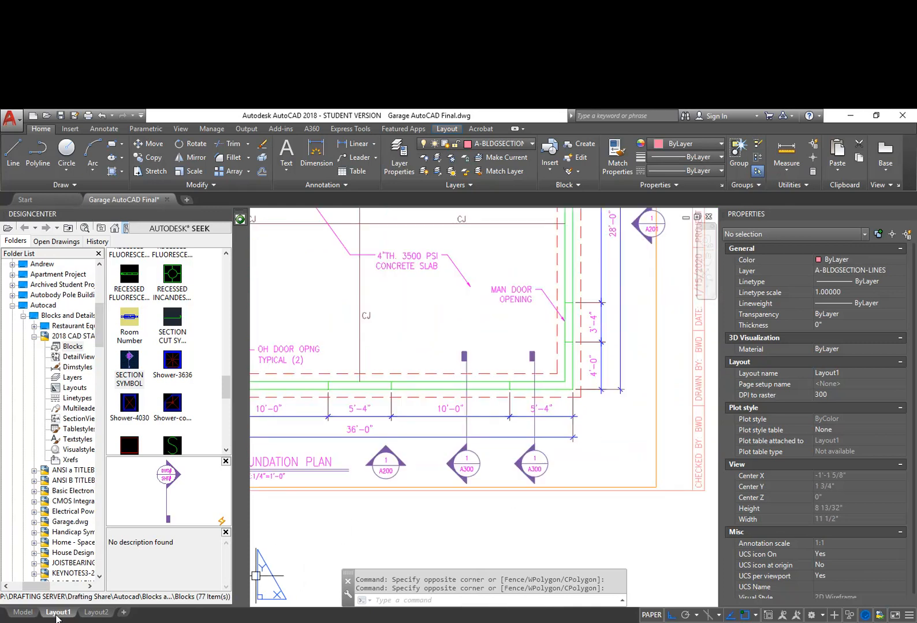
{"action": "middle_click_drag", "start_coordinate": [533, 463], "coordinate": [548, 478]}
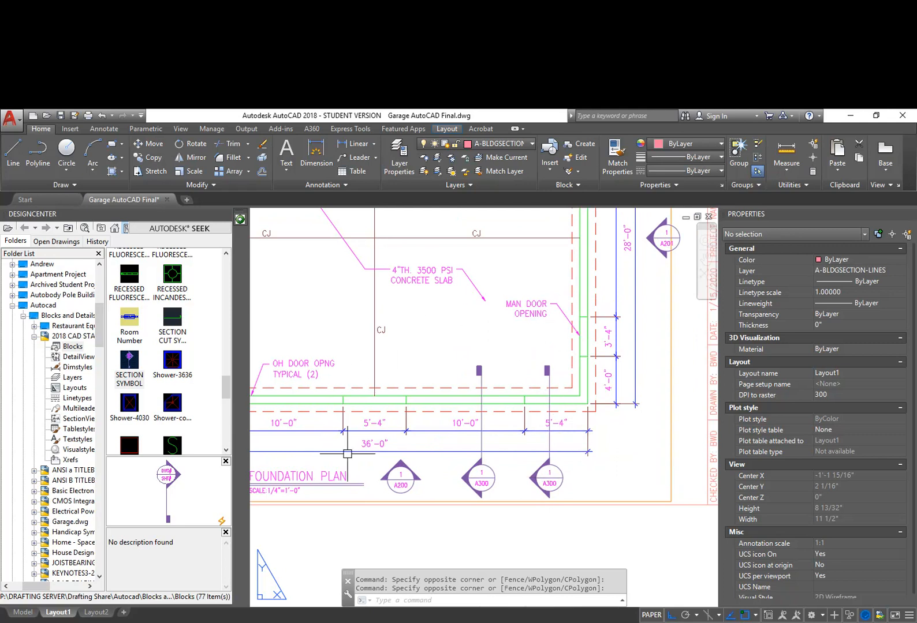
{"action": "double_click", "coordinate": [625, 484]}
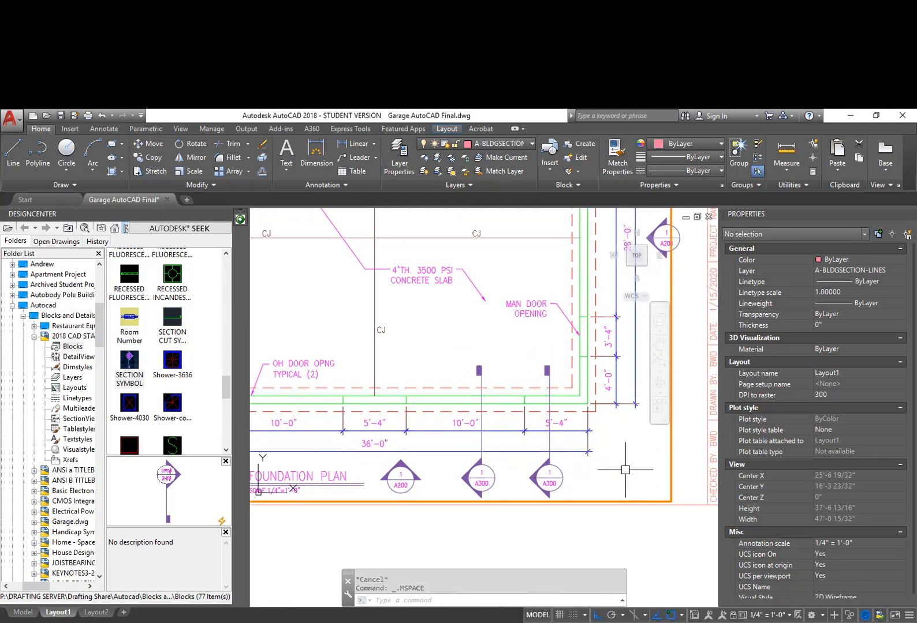
{"action": "middle_click_drag", "start_coordinate": [604, 473], "coordinate": [619, 471]}
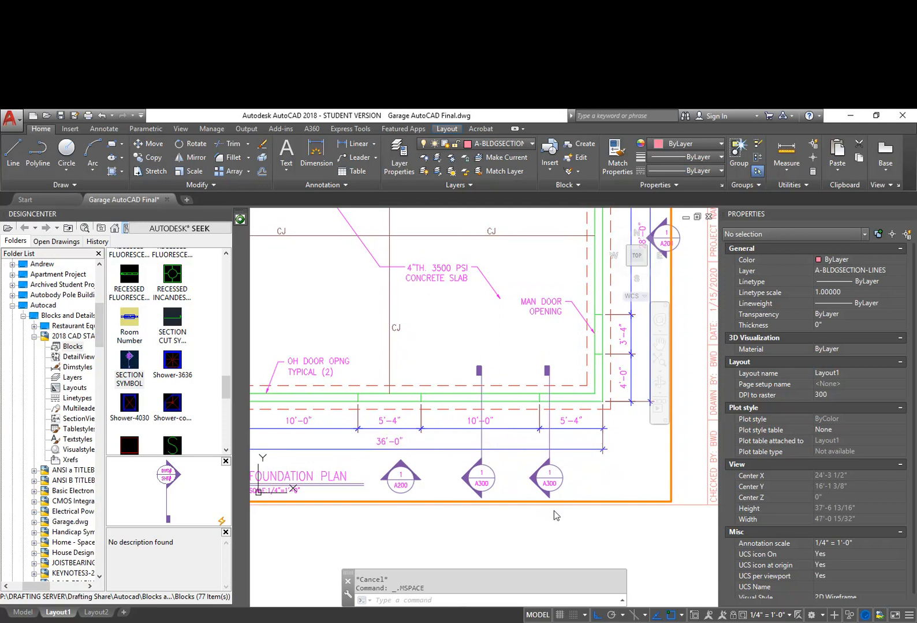
{"action": "double_click", "coordinate": [593, 546]}
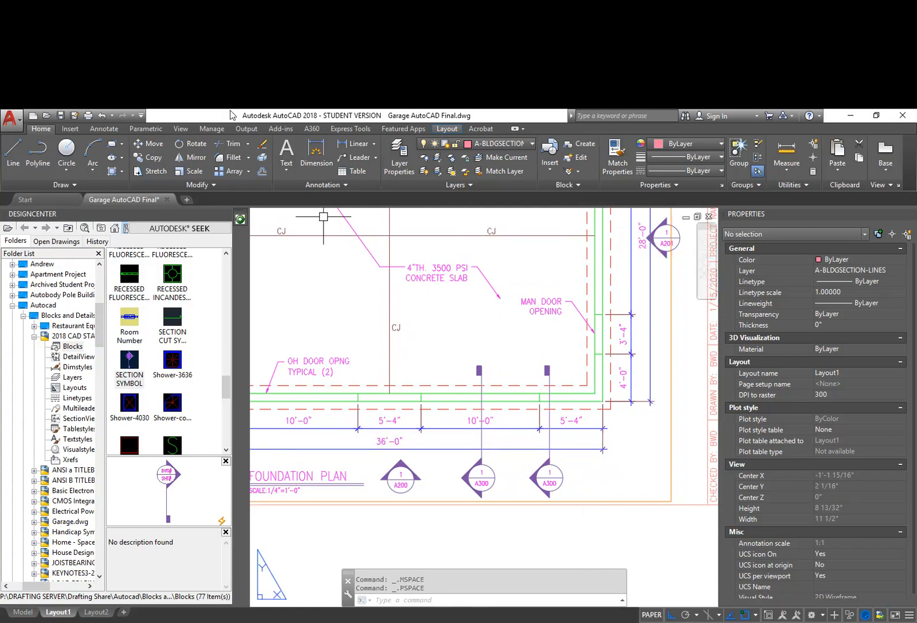
Step: Undo the foundation plan's shift inside the viewport and return to paper space
{"action": "left_click", "coordinate": [101, 116]}
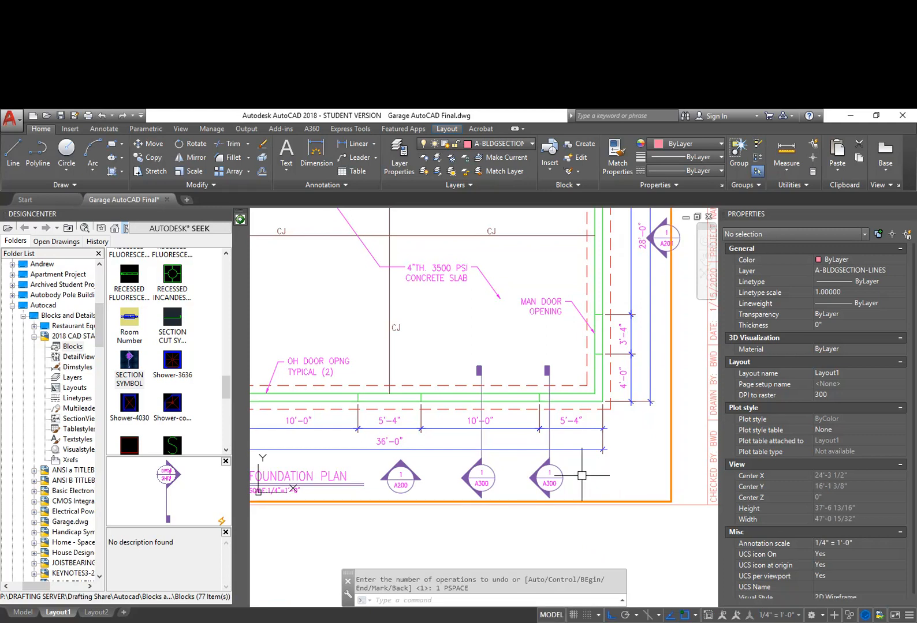
{"action": "type", "text": "u"}
{"action": "key", "text": "Return"}
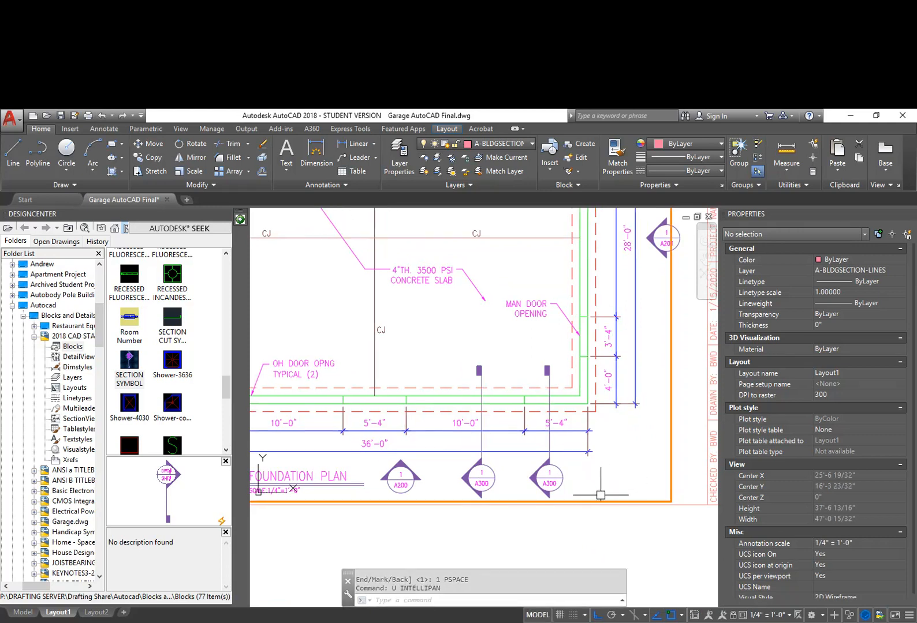
{"action": "double_click", "coordinate": [596, 540]}
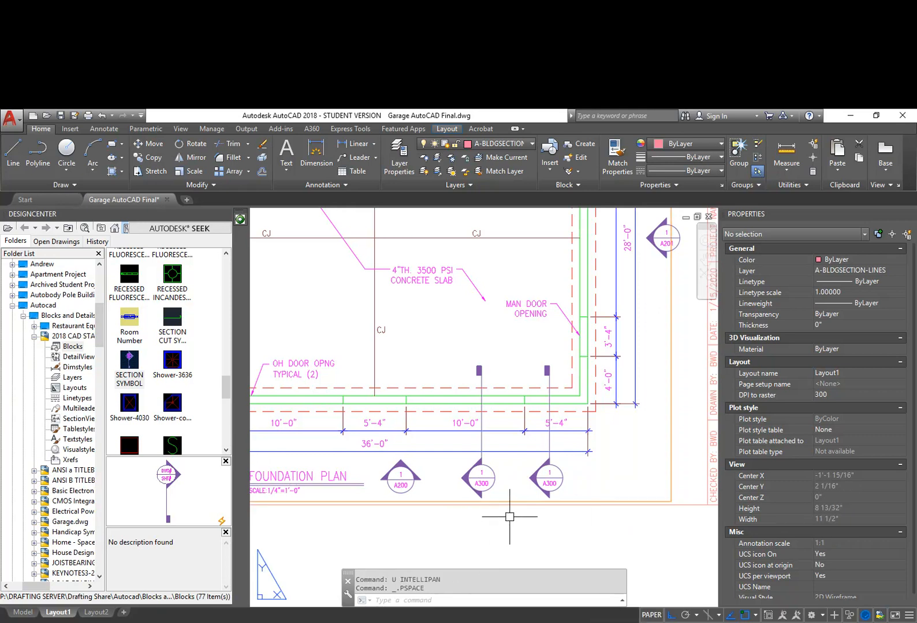
Step: Move the copied A300 section symbol nearest the plan's front corner, including its tail and end marker
{"action": "scroll", "coordinate": [502, 476], "scroll_direction": "up", "scroll_amount": 1}
{"action": "scroll", "coordinate": [548, 364], "scroll_direction": "up", "scroll_amount": 1}
{"action": "type", "text": "m"}
{"action": "key", "text": "Return"}
{"action": "left_click", "coordinate": [541, 491]}
{"action": "left_click", "coordinate": [674, 350]}
{"action": "left_click", "coordinate": [612, 358]}
{"action": "left_click", "coordinate": [588, 352]}
{"action": "left_click", "coordinate": [613, 258]}
{"action": "left_click", "coordinate": [557, 209]}
{"action": "key", "text": "Return"}
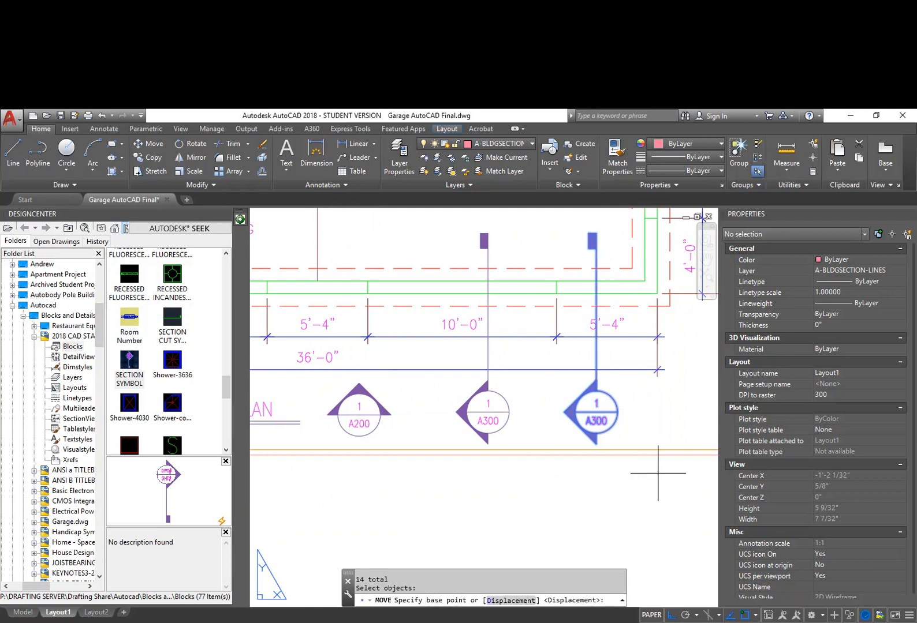
Step: Move the right-hand A300 section symbol slightly left, towards the left end of the 5'-4" dimension
{"action": "left_click", "coordinate": [658, 473]}
{"action": "left_click", "coordinate": [638, 488]}
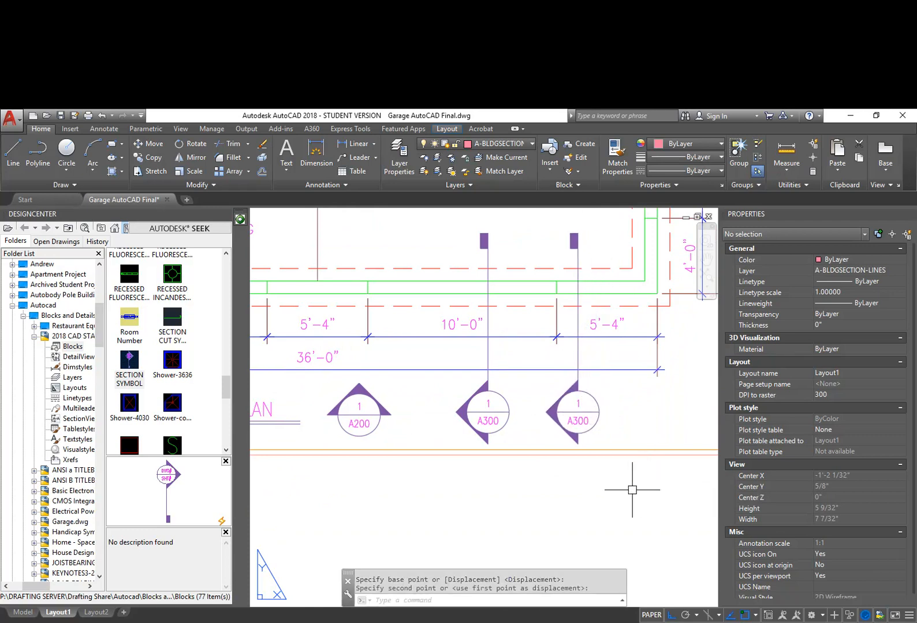
Step: Stretch the end flag of the right-hand A300 section line up about 6 1/2" to just beyond the upper foundation wall
{"action": "middle_click_drag", "start_coordinate": [581, 249], "coordinate": [563, 391]}
{"action": "type", "text": "s"}
{"action": "key", "text": "Return"}
{"action": "left_click", "coordinate": [572, 403]}
{"action": "left_click", "coordinate": [540, 360]}
{"action": "key", "text": "Return"}
{"action": "left_click", "coordinate": [575, 366]}
{"action": "middle_click_drag", "start_coordinate": [584, 257], "coordinate": [556, 418]}
{"action": "scroll", "coordinate": [569, 367], "scroll_direction": "down", "scroll_amount": 2}
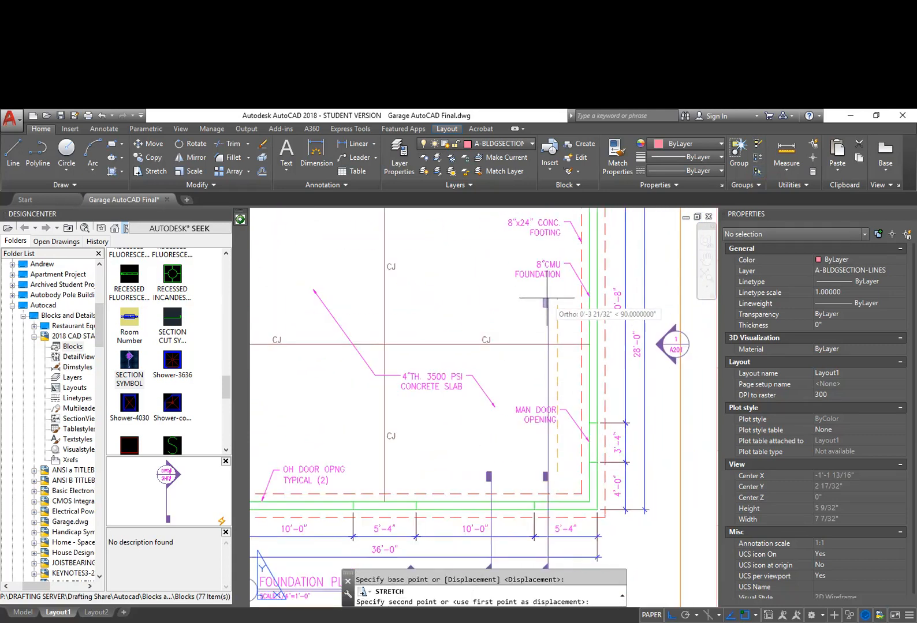
{"action": "middle_click_drag", "start_coordinate": [553, 237], "coordinate": [553, 351]}
{"action": "scroll", "coordinate": [558, 271], "scroll_direction": "up", "scroll_amount": 6}
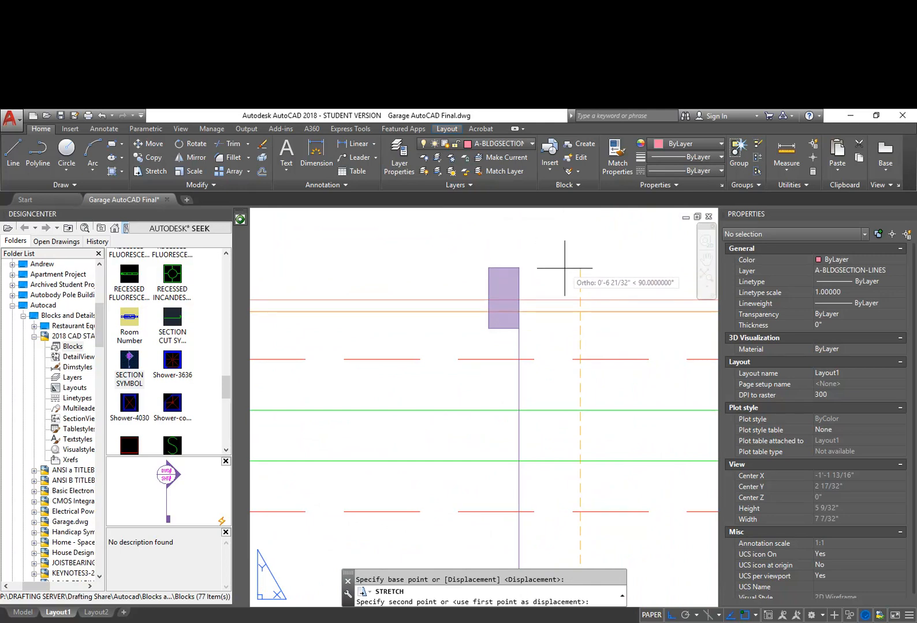
{"action": "scroll", "coordinate": [555, 302], "scroll_direction": "up", "scroll_amount": 2}
{"action": "middle_click_drag", "start_coordinate": [552, 303], "coordinate": [553, 327]}
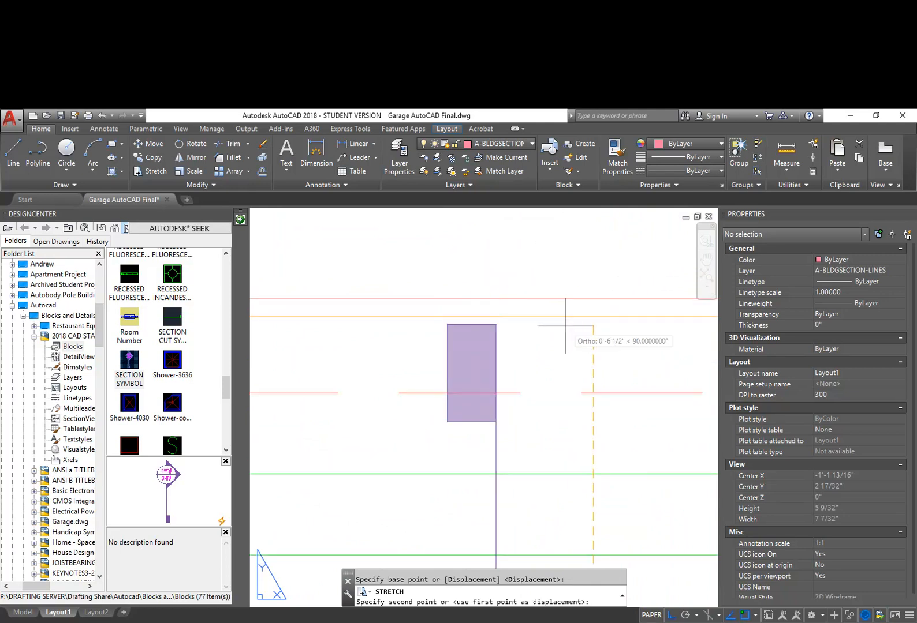
{"action": "left_click", "coordinate": [566, 326]}
{"action": "key", "text": "Escape"}
Step: Activate the foundation plan viewport, shift the plan slightly down inside it, and return to paper space
{"action": "scroll", "coordinate": [569, 389], "scroll_direction": "down", "scroll_amount": 8}
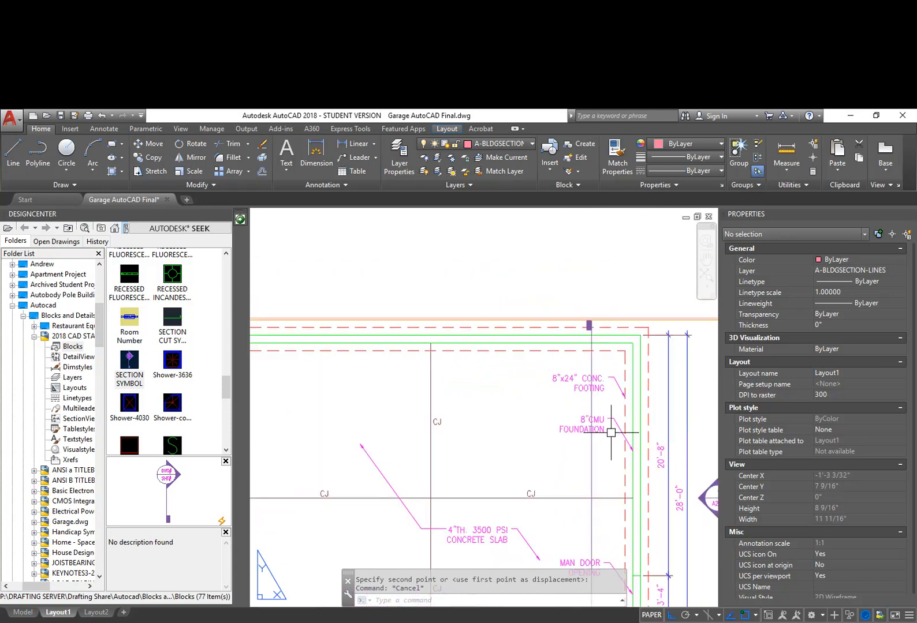
{"action": "middle_click_drag", "start_coordinate": [629, 451], "coordinate": [653, 391]}
{"action": "middle_click_drag", "start_coordinate": [639, 505], "coordinate": [687, 430]}
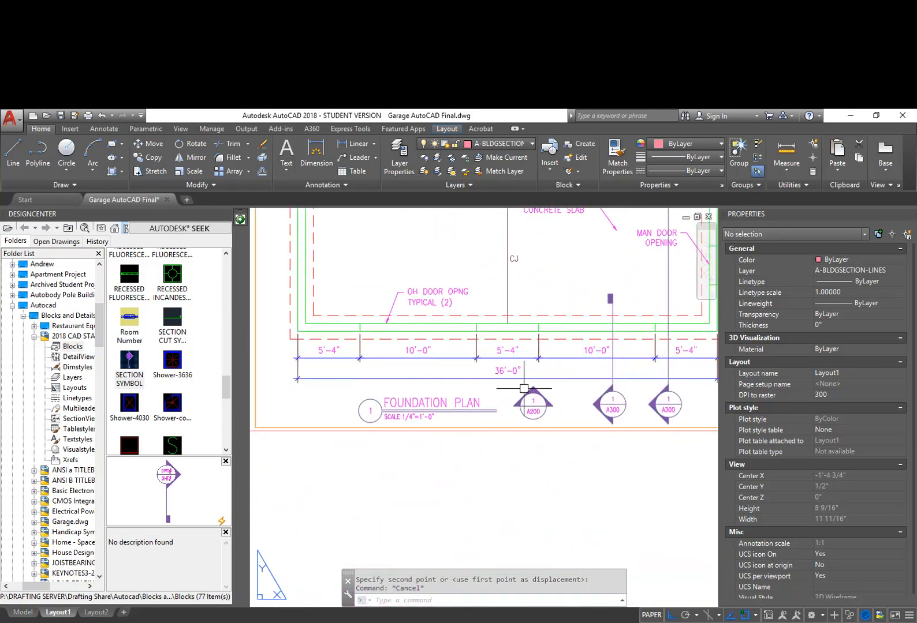
{"action": "mouse_move", "coordinate": [663, 446]}
{"action": "middle_mouse_down"}
{"action": "mouse_move", "coordinate": [632, 487]}
{"action": "mouse_move", "coordinate": [592, 501]}
{"action": "mouse_move", "coordinate": [615, 485]}
{"action": "middle_mouse_up"}
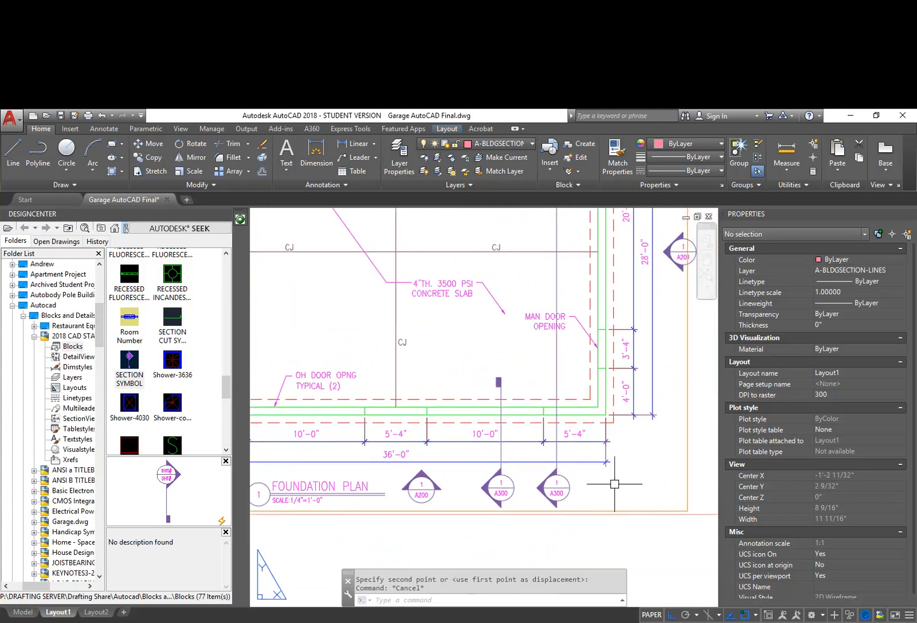
{"action": "middle_click_drag", "start_coordinate": [641, 438], "coordinate": [638, 524]}
{"action": "scroll", "coordinate": [666, 476], "scroll_direction": "down", "scroll_amount": 5}
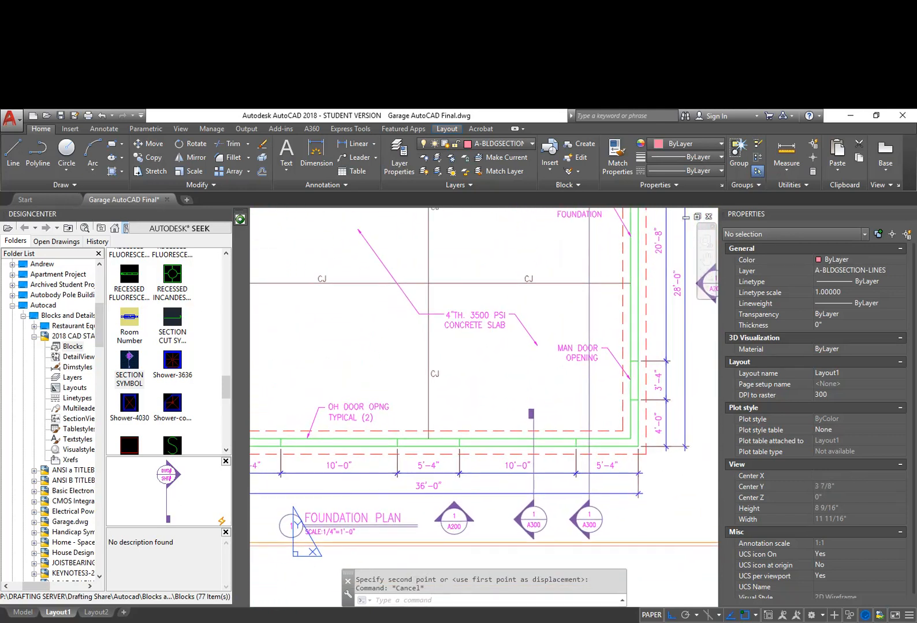
{"action": "double_click", "coordinate": [675, 486]}
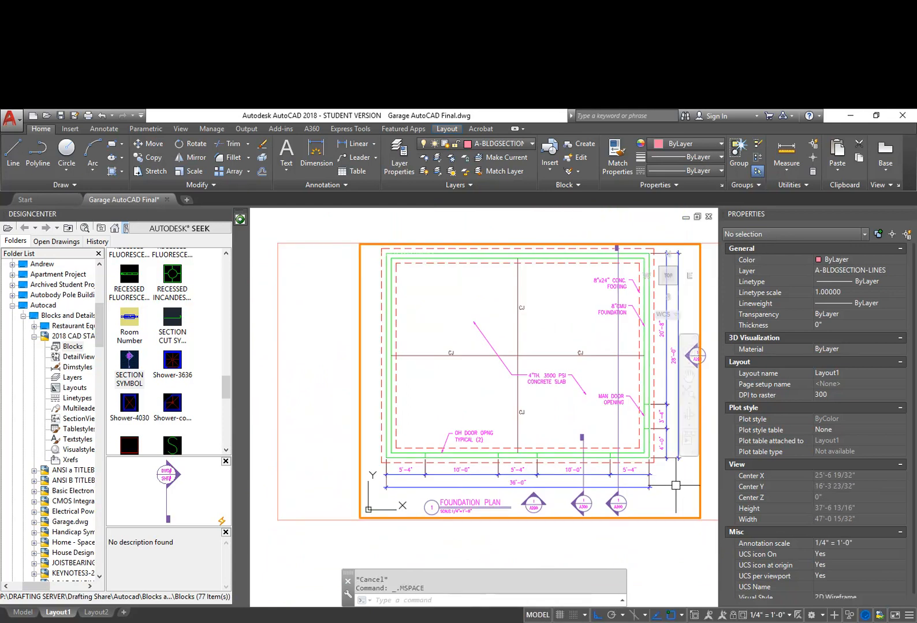
{"action": "middle_click_drag", "start_coordinate": [675, 485], "coordinate": [675, 490]}
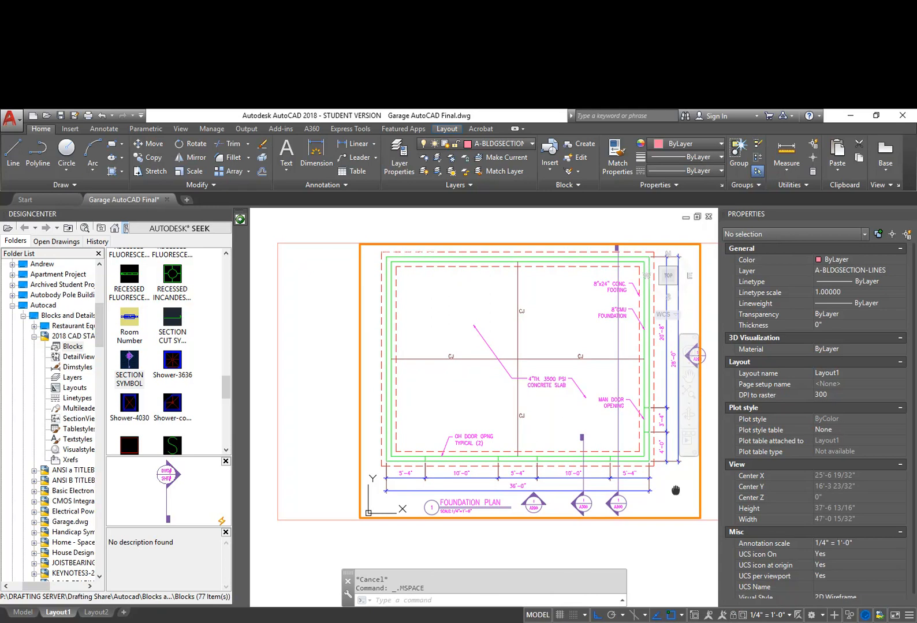
{"action": "double_click", "coordinate": [638, 540]}
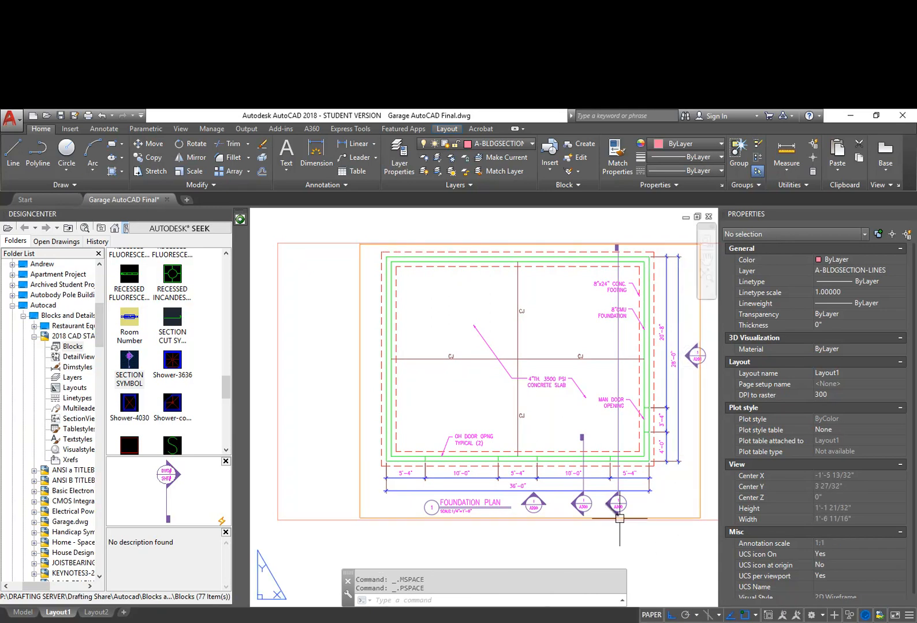
Step: Stretch both A300 section symbols slightly down so they clear the 36'-0" dimension line
{"action": "scroll", "coordinate": [618, 518], "scroll_direction": "up", "scroll_amount": 2}
{"action": "type", "text": "s"}
{"action": "key", "text": "Return"}
{"action": "type", "text": "c"}
{"action": "key", "text": "Return"}
{"action": "left_click", "coordinate": [665, 540]}
{"action": "left_click", "coordinate": [444, 414]}
{"action": "scroll", "coordinate": [625, 542], "scroll_direction": "up", "scroll_amount": 2}
{"action": "key", "text": "Return"}
{"action": "left_click", "coordinate": [670, 455]}
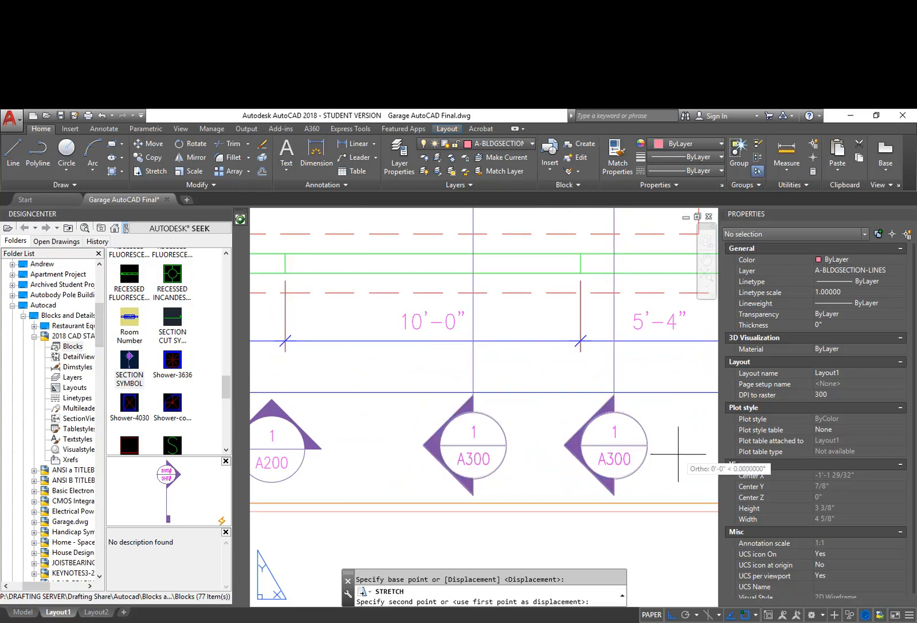
{"action": "left_click", "coordinate": [676, 458]}
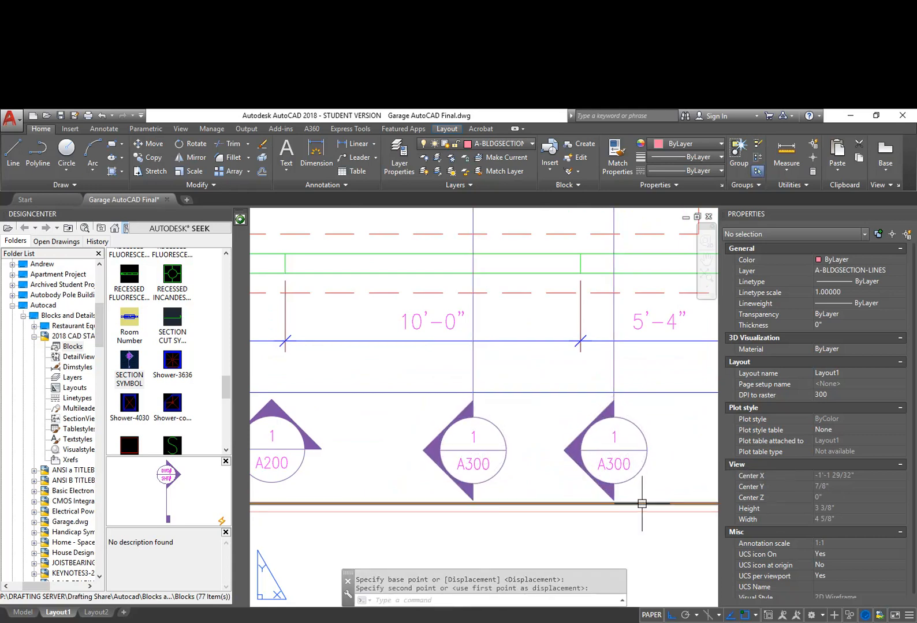
{"action": "scroll", "coordinate": [623, 525], "scroll_direction": "down", "scroll_amount": 2}
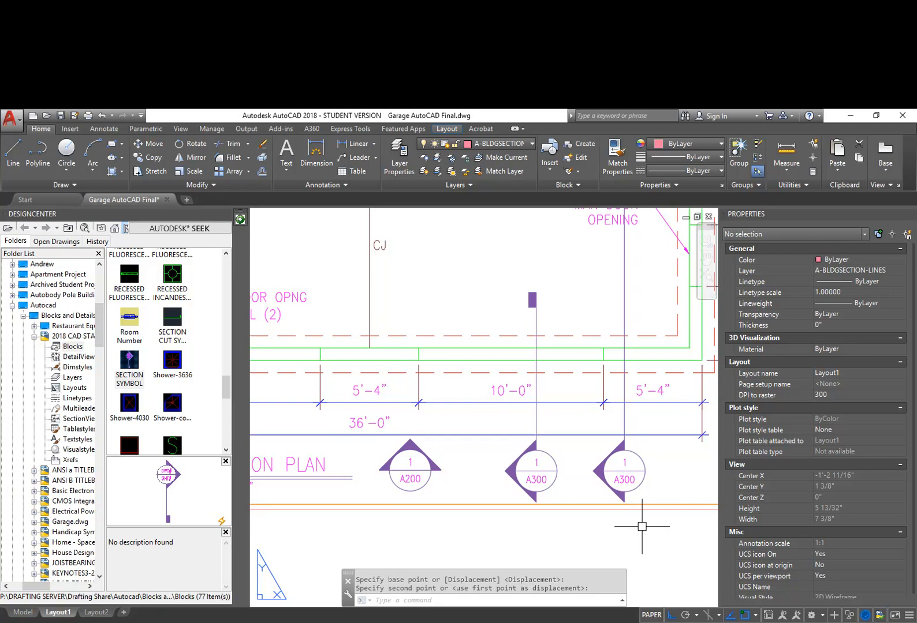
{"action": "scroll", "coordinate": [677, 464], "scroll_direction": "down", "scroll_amount": 4}
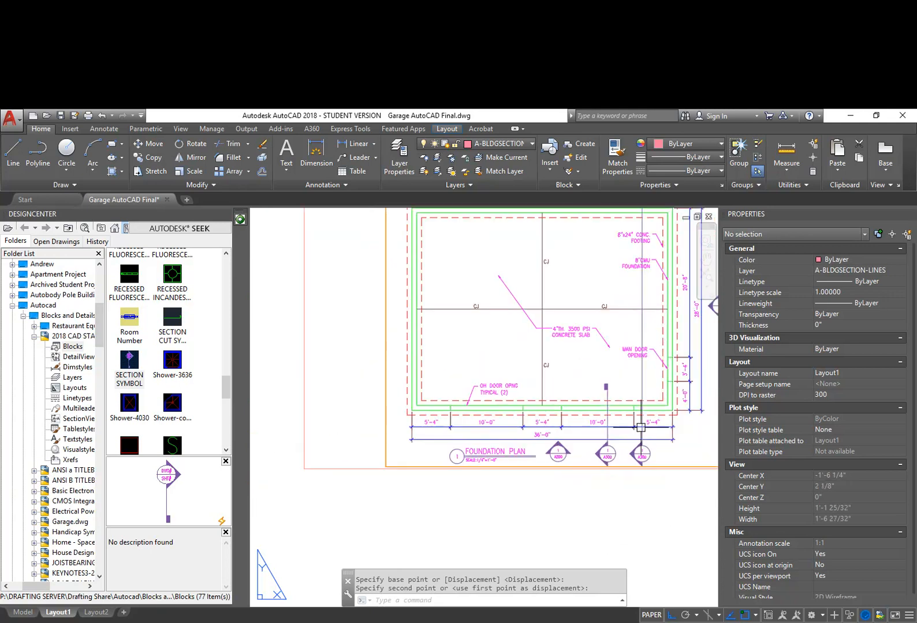
{"action": "scroll", "coordinate": [624, 319], "scroll_direction": "up", "scroll_amount": 4}
{"action": "middle_click_drag", "start_coordinate": [670, 313], "coordinate": [623, 315]}
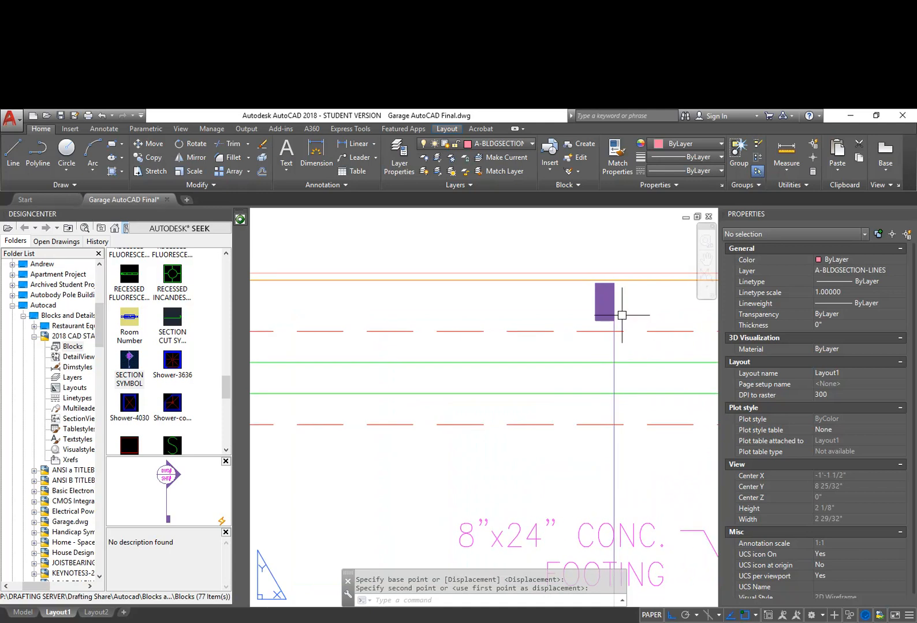
{"action": "scroll", "coordinate": [623, 315], "scroll_direction": "up", "scroll_amount": 1}
{"action": "type", "text": "s"}
{"action": "key", "text": "Return"}
{"action": "left_click", "coordinate": [624, 325]}
{"action": "key", "text": "Escape"}
{"action": "key", "text": "Escape"}
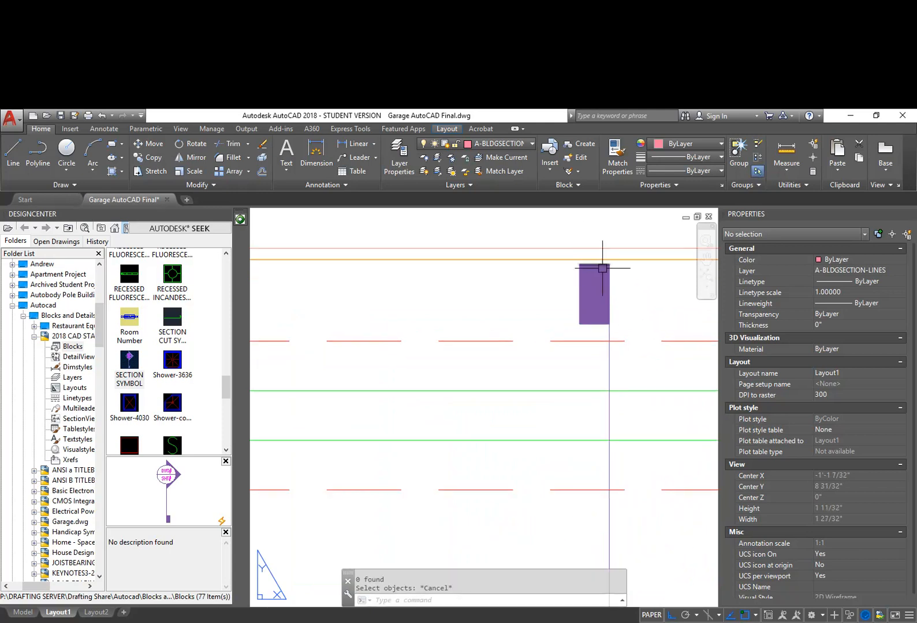
Step: Break the right-hand section line from above the 8"x24" CONC. FOOTING note to below the 8"CMU FOUNDATION note
{"action": "scroll", "coordinate": [584, 300], "scroll_direction": "down", "scroll_amount": 4}
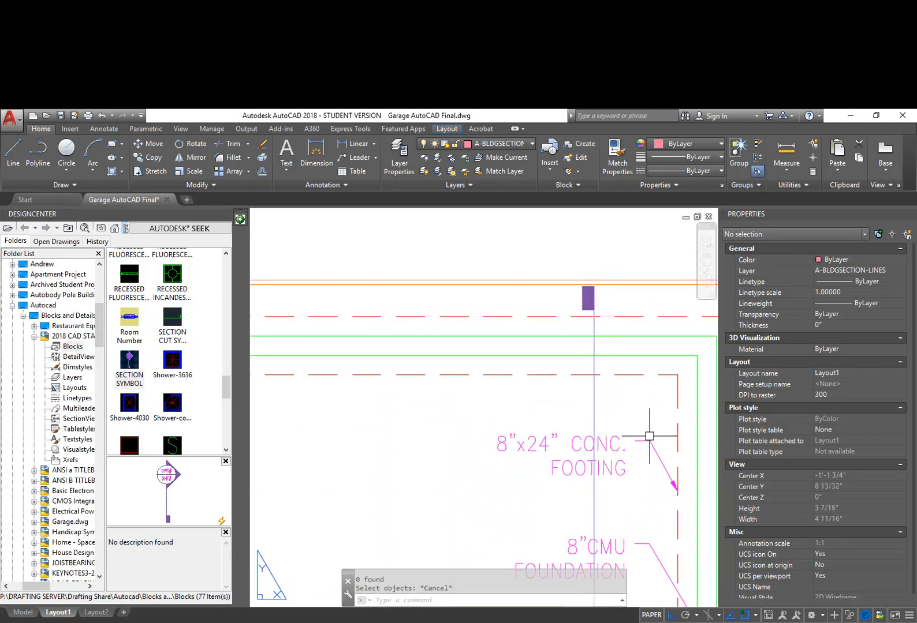
{"action": "middle_click_drag", "start_coordinate": [632, 470], "coordinate": [631, 466]}
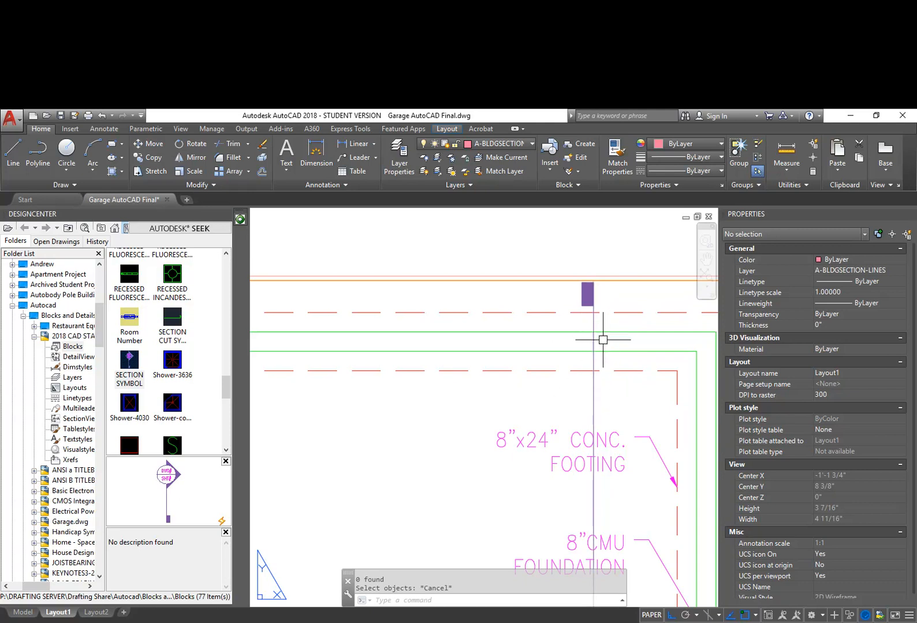
{"action": "mouse_move", "coordinate": [600, 507]}
{"action": "middle_mouse_down"}
{"action": "mouse_move", "coordinate": [595, 438]}
{"action": "mouse_move", "coordinate": [589, 451]}
{"action": "middle_mouse_up"}
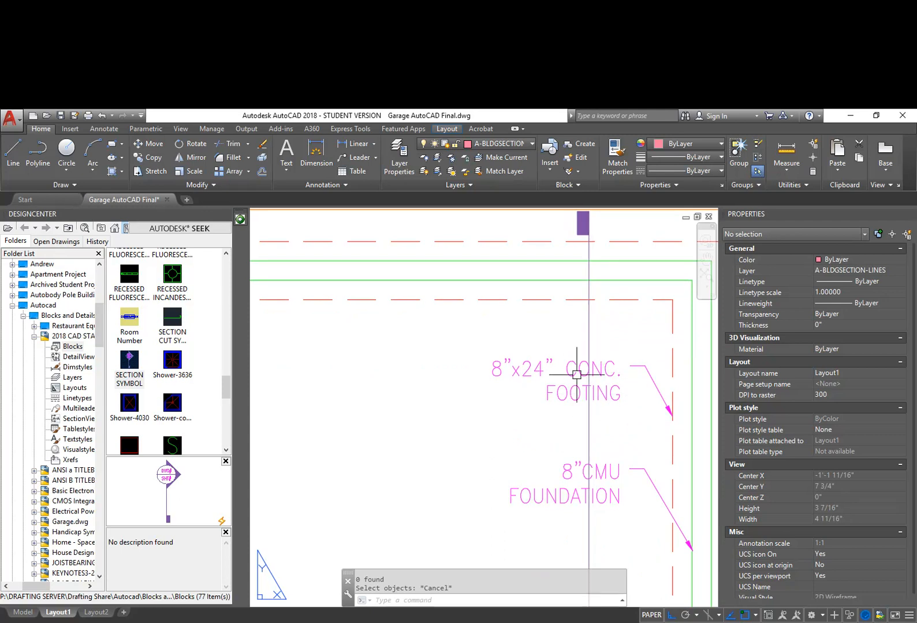
{"action": "type", "text": "br"}
{"action": "key", "text": "Return"}
{"action": "left_click", "coordinate": [588, 353]}
{"action": "type", "text": "F"}
{"action": "key", "text": "Return"}
{"action": "left_click", "coordinate": [598, 364]}
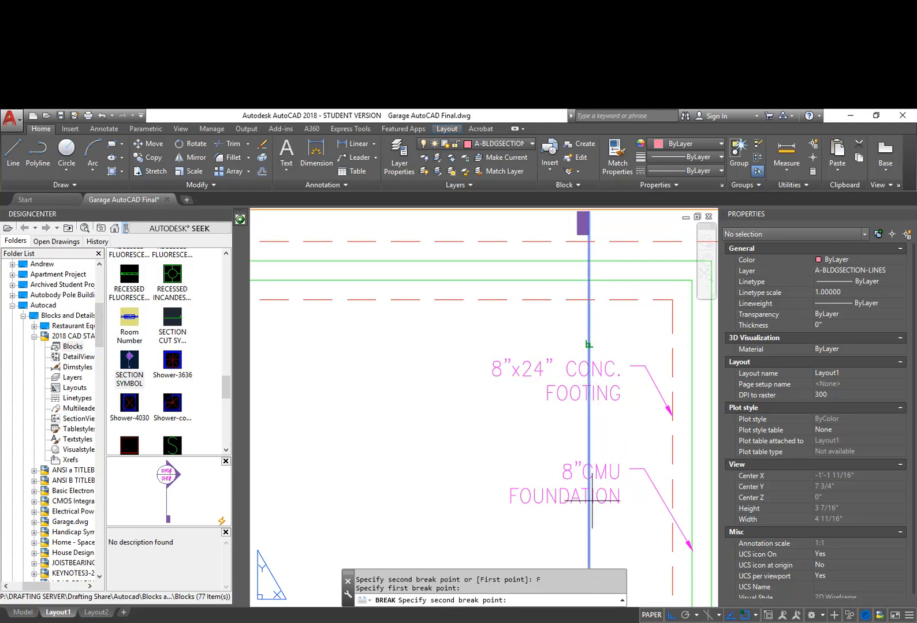
{"action": "left_click", "coordinate": [601, 534]}
Step: Break the right-hand section line where it crosses the horizontal control joint, leaving a small gap on both sides
{"action": "scroll", "coordinate": [612, 508], "scroll_direction": "down", "scroll_amount": 2}
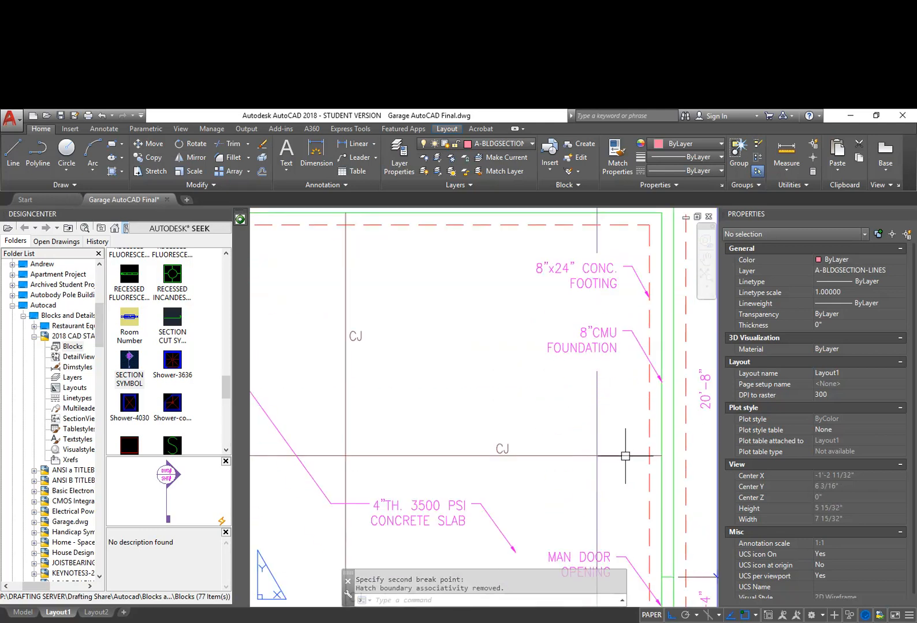
{"action": "middle_click_drag", "start_coordinate": [623, 423], "coordinate": [621, 470]}
{"action": "middle_click_drag", "start_coordinate": [621, 510], "coordinate": [614, 402]}
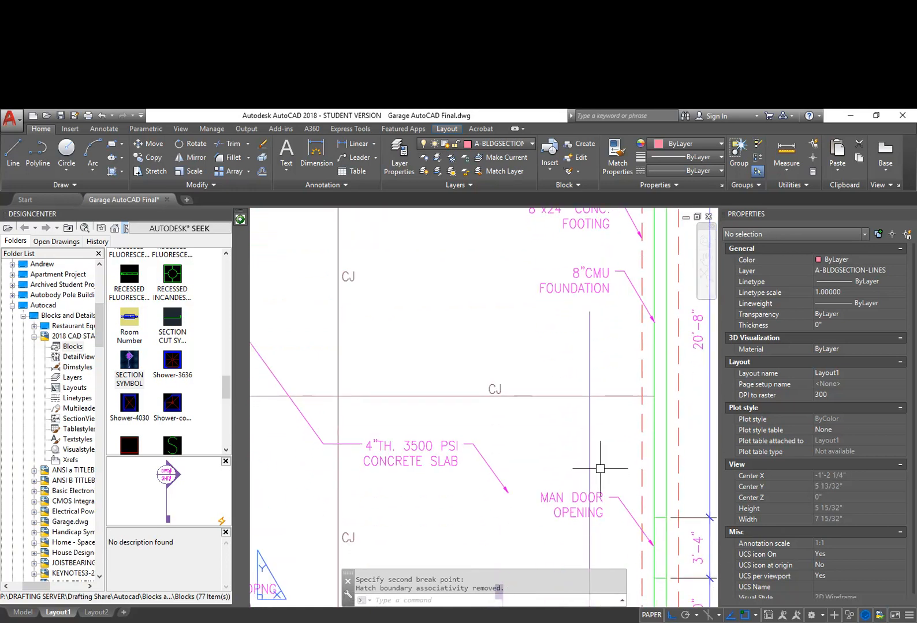
{"action": "middle_click_drag", "start_coordinate": [592, 465], "coordinate": [593, 425]}
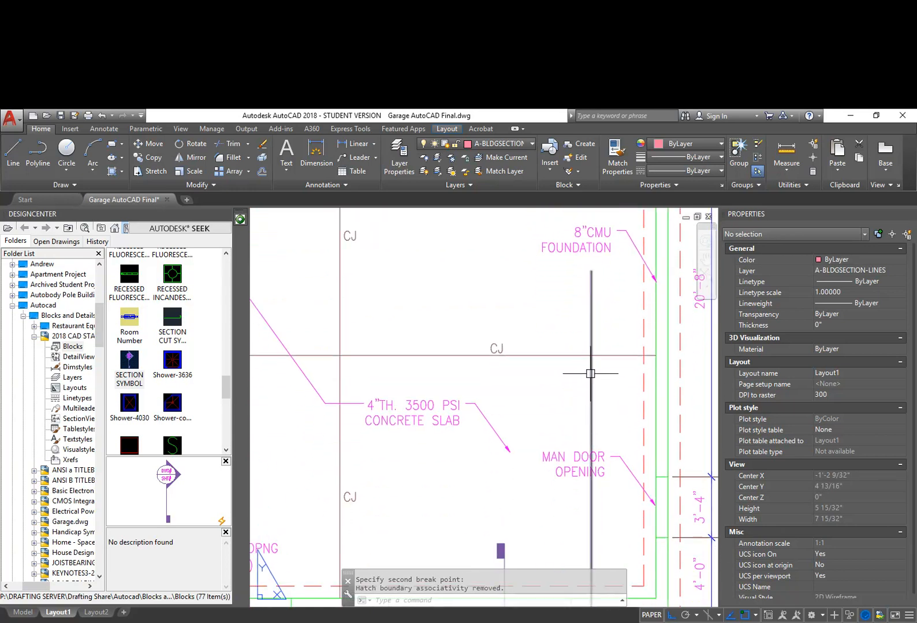
{"action": "scroll", "coordinate": [592, 349], "scroll_direction": "up", "scroll_amount": 4}
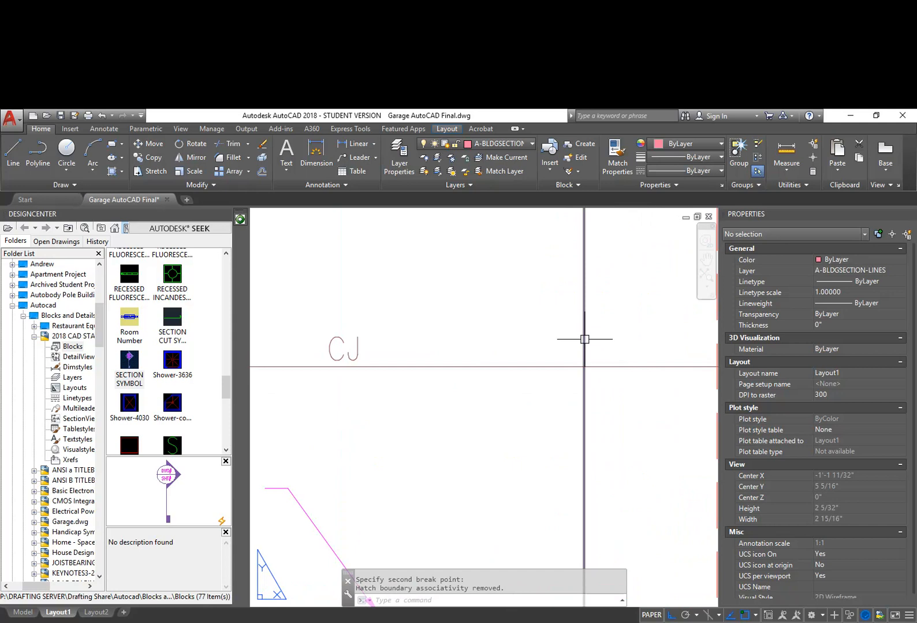
{"action": "key", "text": "Return"}
{"action": "left_click", "coordinate": [584, 340]}
{"action": "type", "text": "F"}
{"action": "key", "text": "Return"}
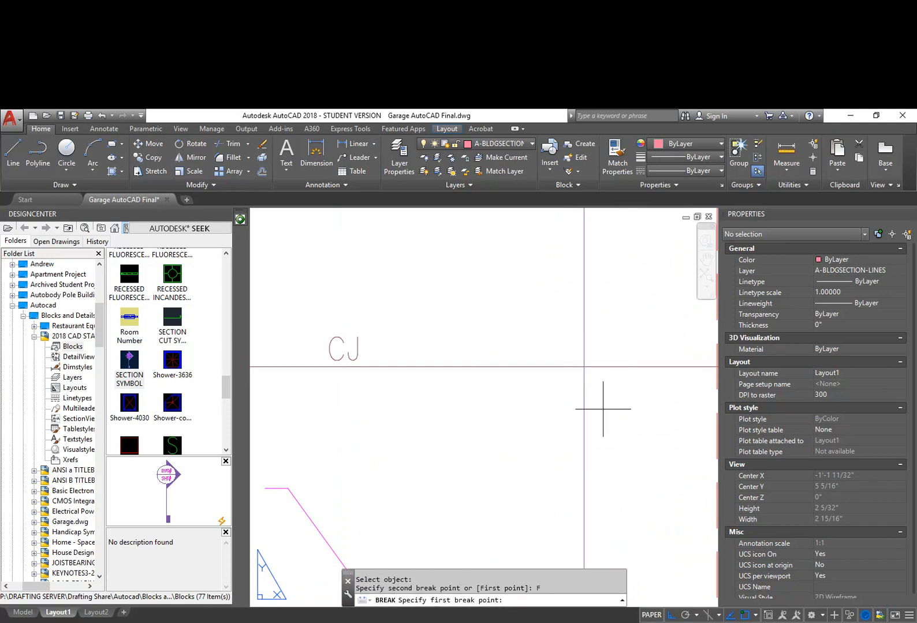
{"action": "left_click", "coordinate": [602, 412]}
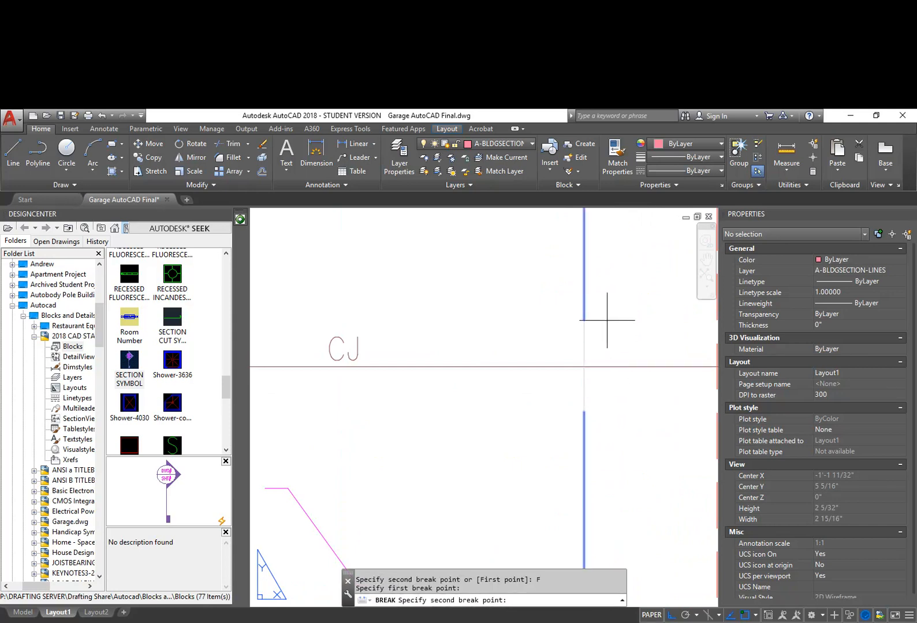
{"action": "left_click", "coordinate": [606, 324]}
Step: Break the right-hand section line around the MAN DOOR OPENING note
{"action": "scroll", "coordinate": [555, 370], "scroll_direction": "down", "scroll_amount": 4}
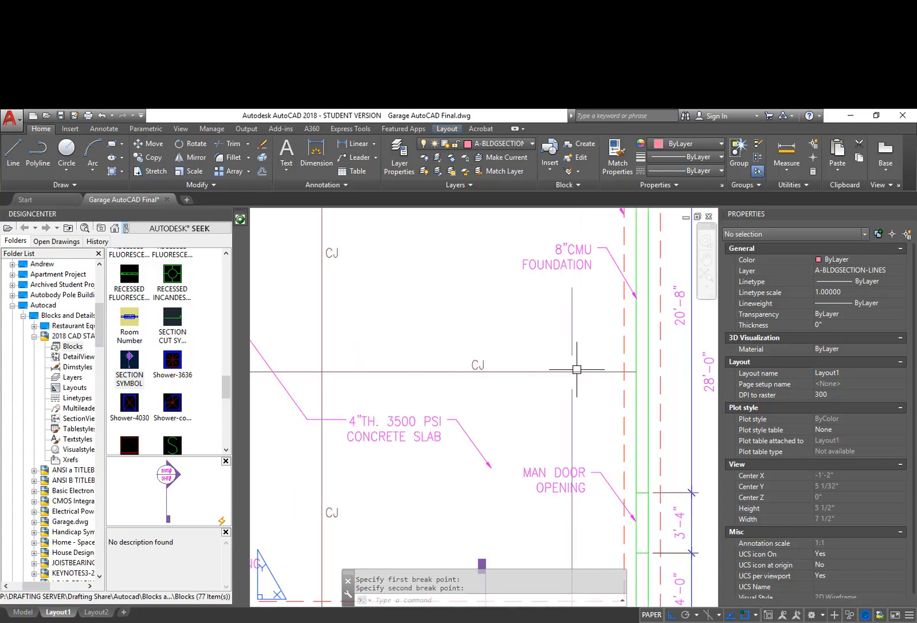
{"action": "middle_click_drag", "start_coordinate": [583, 496], "coordinate": [572, 426]}
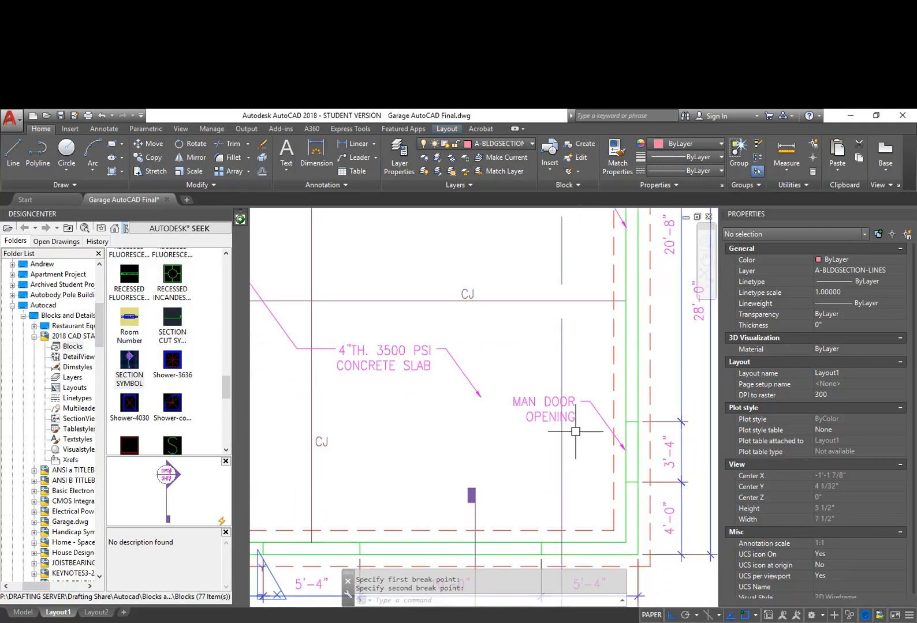
{"action": "type", "text": "B"}
{"action": "key", "text": "Return"}
{"action": "left_click", "coordinate": [563, 418]}
{"action": "type", "text": "F"}
{"action": "key", "text": "Return"}
{"action": "left_click", "coordinate": [569, 439]}
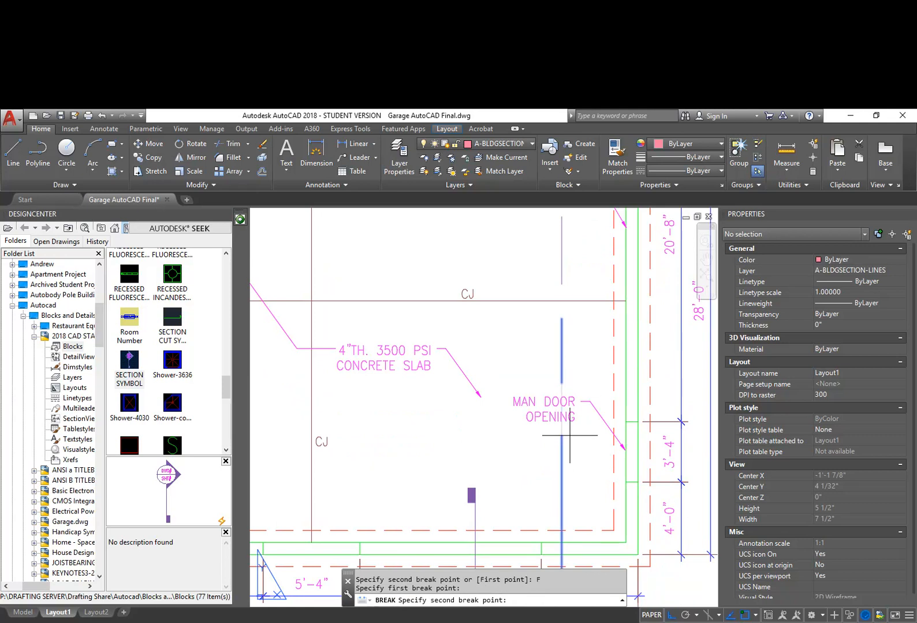
{"action": "left_click", "coordinate": [569, 437]}
Step: Copy the section line segment above the horizontal control joint straight up into the gap at the 8"CMU FOUNDATION note
{"action": "scroll", "coordinate": [577, 430], "scroll_direction": "down", "scroll_amount": 4}
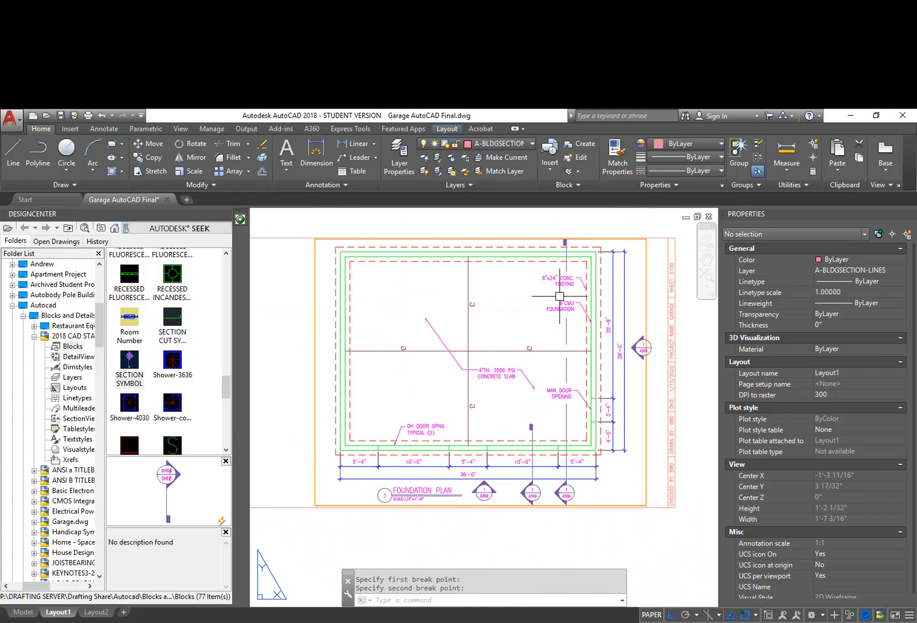
{"action": "scroll", "coordinate": [560, 303], "scroll_direction": "up", "scroll_amount": 5}
{"action": "type", "text": "CP"}
{"action": "key", "text": "Return"}
{"action": "left_click", "coordinate": [592, 403]}
{"action": "left_click", "coordinate": [552, 391]}
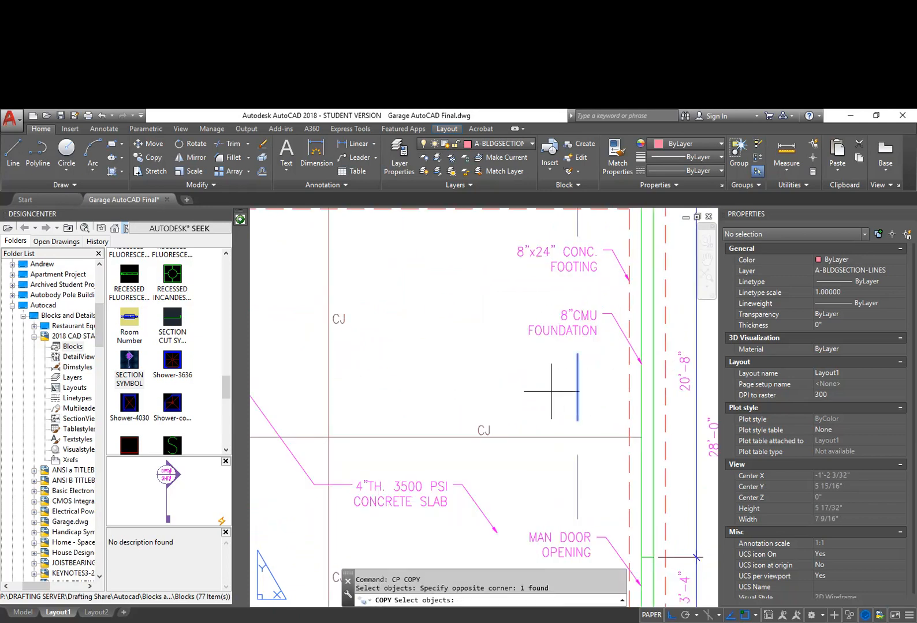
{"action": "key", "text": "Return"}
{"action": "left_click", "coordinate": [552, 391]}
{"action": "left_click", "coordinate": [510, 317]}
{"action": "key", "text": "Escape"}
Step: Break the copied segment at the 8"CMU FOUNDATION note, keeping only the short piece between the two foundation notes
{"action": "type", "text": "BR"}
{"action": "key", "text": "Return"}
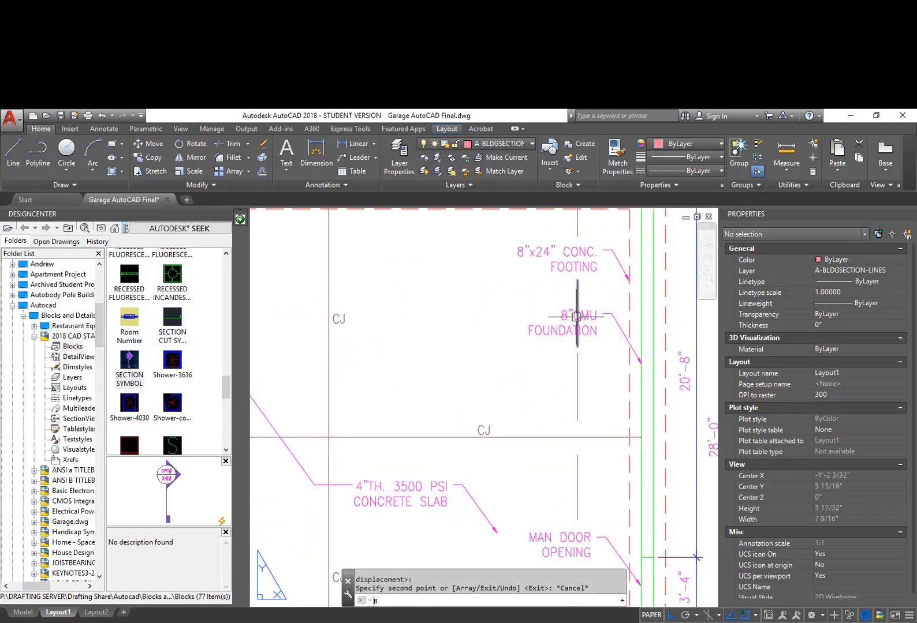
{"action": "left_click", "coordinate": [576, 306]}
{"action": "type", "text": "F"}
{"action": "key", "text": "Return"}
{"action": "left_click", "coordinate": [577, 340]}
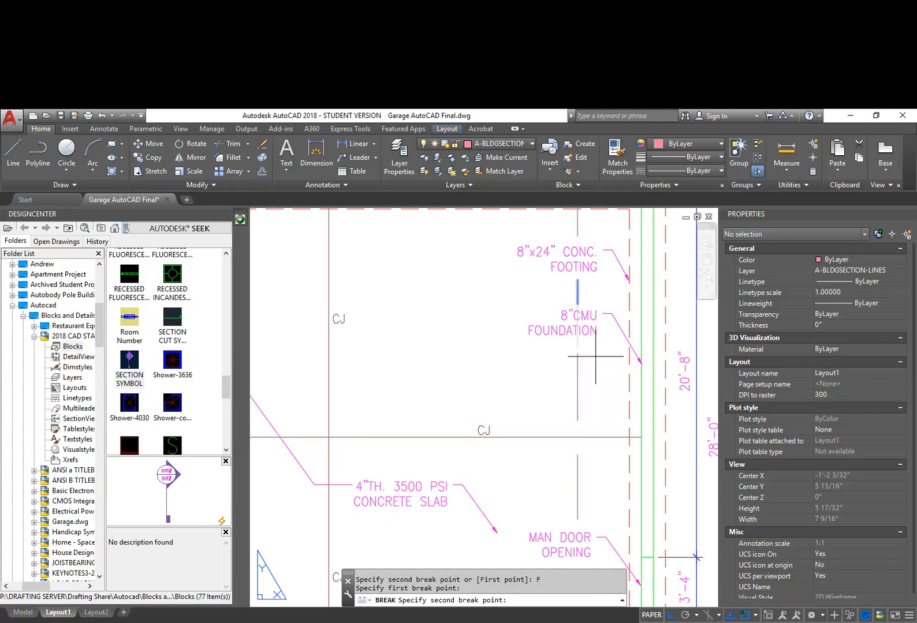
{"action": "key", "text": "Escape"}
{"action": "scroll", "coordinate": [597, 341], "scroll_direction": "down", "scroll_amount": 2}
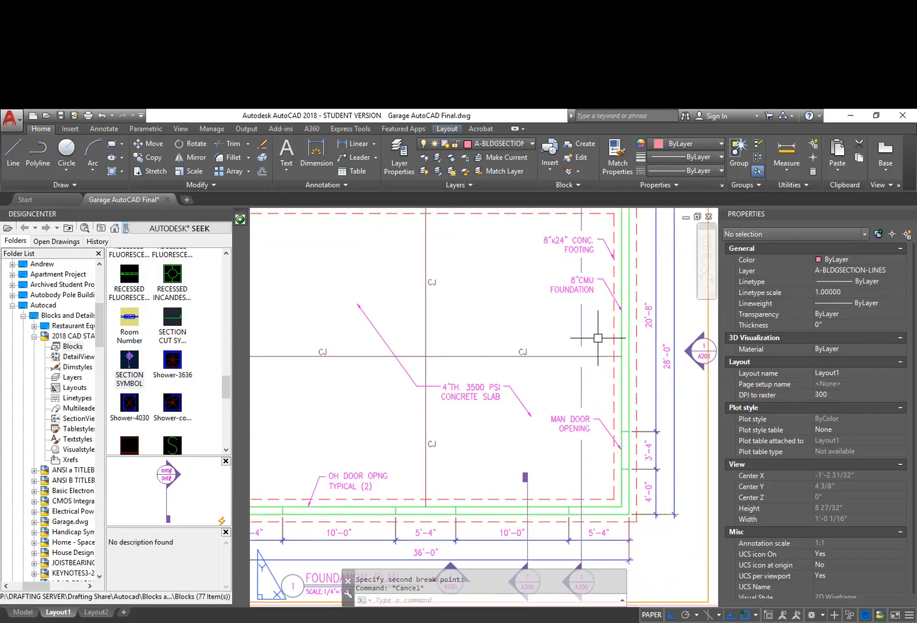
Step: Insert the NORTH ARROW block from the 2018 CAD standards into the lower-right corner of the foundation plan sheet
{"action": "scroll", "coordinate": [599, 339], "scroll_direction": "down", "scroll_amount": 3}
{"action": "middle_click_drag", "start_coordinate": [581, 217], "coordinate": [580, 241]}
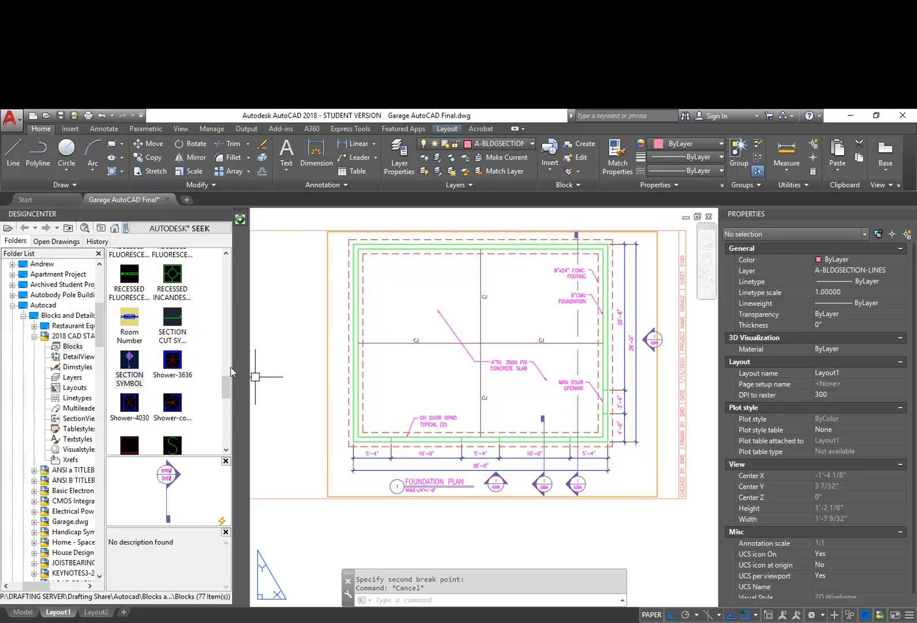
{"action": "left_click_drag", "start_coordinate": [228, 385], "coordinate": [227, 420]}
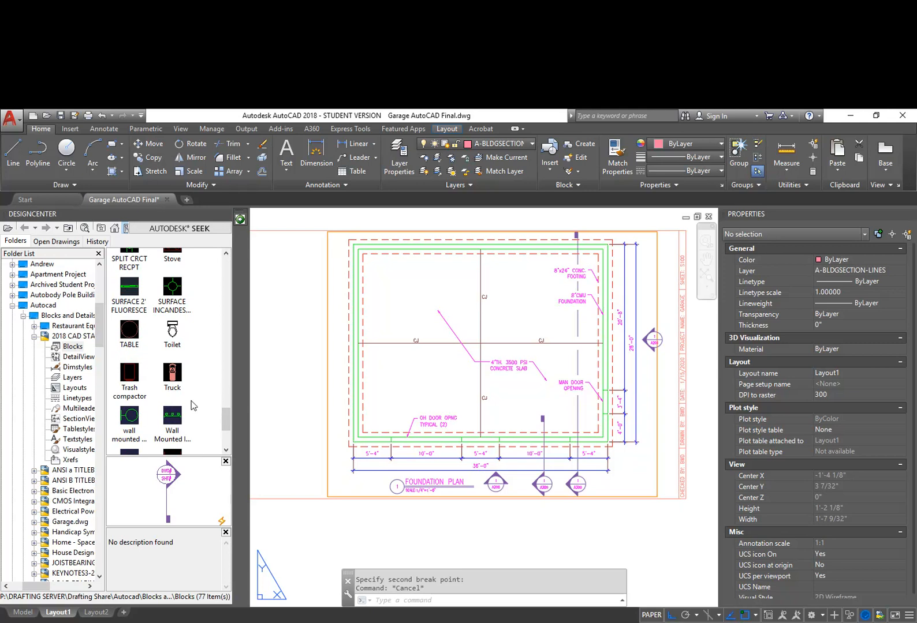
{"action": "scroll", "coordinate": [192, 406], "scroll_direction": "down", "scroll_amount": 2}
{"action": "scroll", "coordinate": [200, 387], "scroll_direction": "up", "scroll_amount": 3}
{"action": "scroll", "coordinate": [207, 383], "scroll_direction": "up", "scroll_amount": 8}
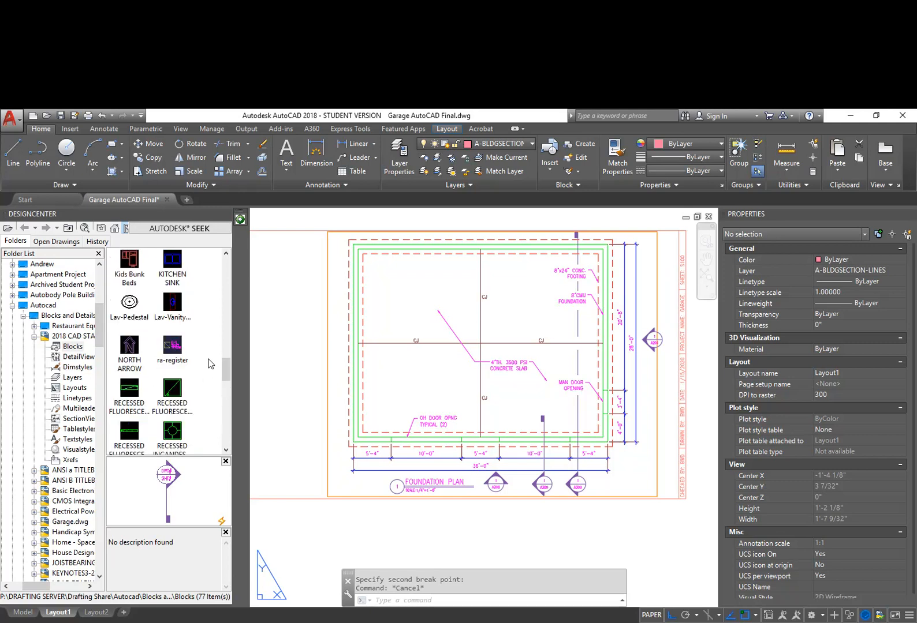
{"action": "mouse_move", "coordinate": [129, 347]}
{"action": "left_mouse_down"}
{"action": "mouse_move", "coordinate": [549, 430]}
{"action": "mouse_move", "coordinate": [637, 470]}
{"action": "mouse_move", "coordinate": [637, 479]}
{"action": "left_mouse_up"}
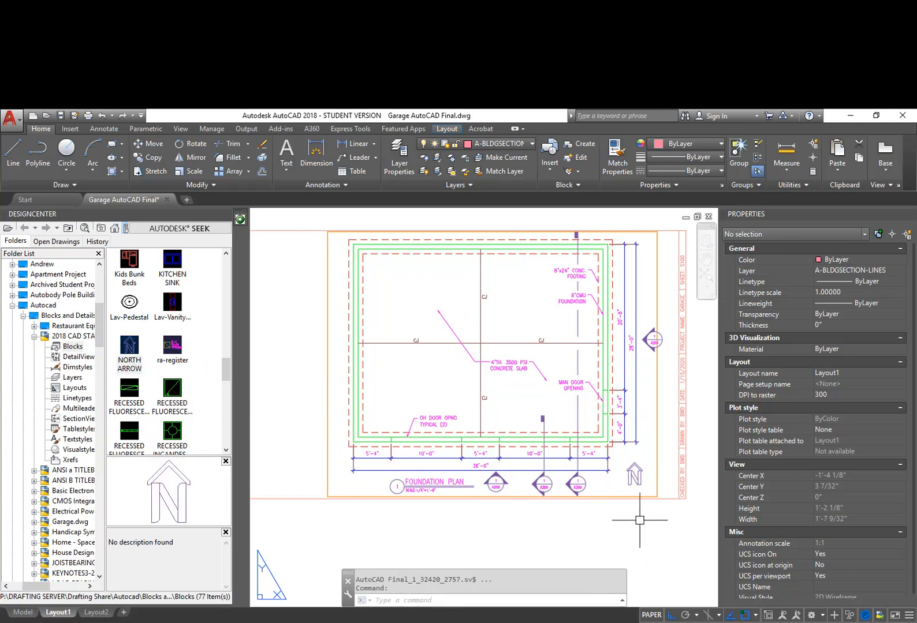
Step: Try to explode the inserted north arrow block on the foundation plan sheet, and undo it
{"action": "left_click", "coordinate": [634, 475]}
{"action": "type", "text": "x"}
{"action": "key", "text": "Return"}
{"action": "left_click", "coordinate": [635, 477]}
{"action": "mouse_move", "coordinate": [638, 479]}
{"action": "key", "text": "Escape"}
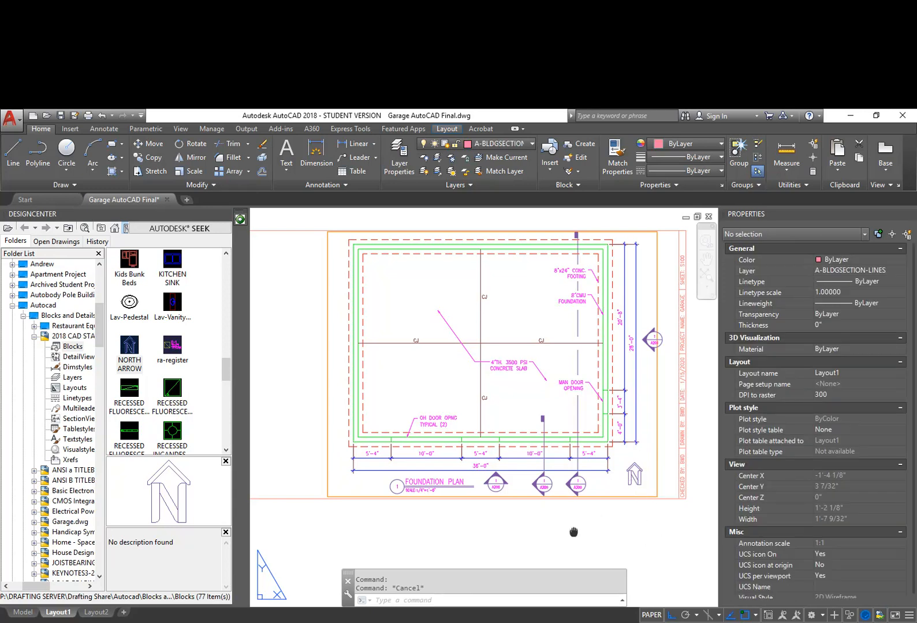
{"action": "key", "text": "ctrl+z"}
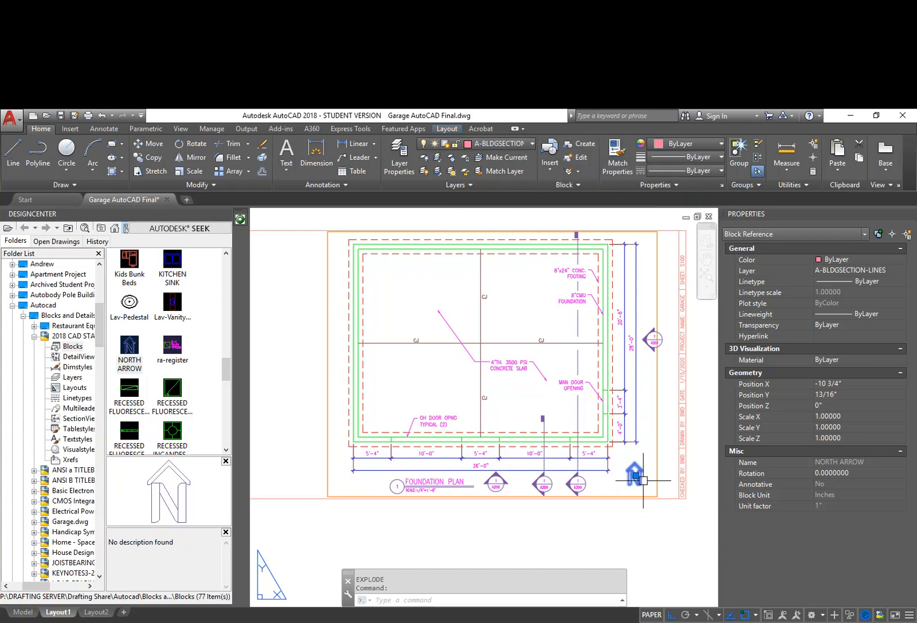
Step: Explode the north arrow block into separate lines and clear the selection
{"action": "type", "text": "x"}
{"action": "key", "text": "Return"}
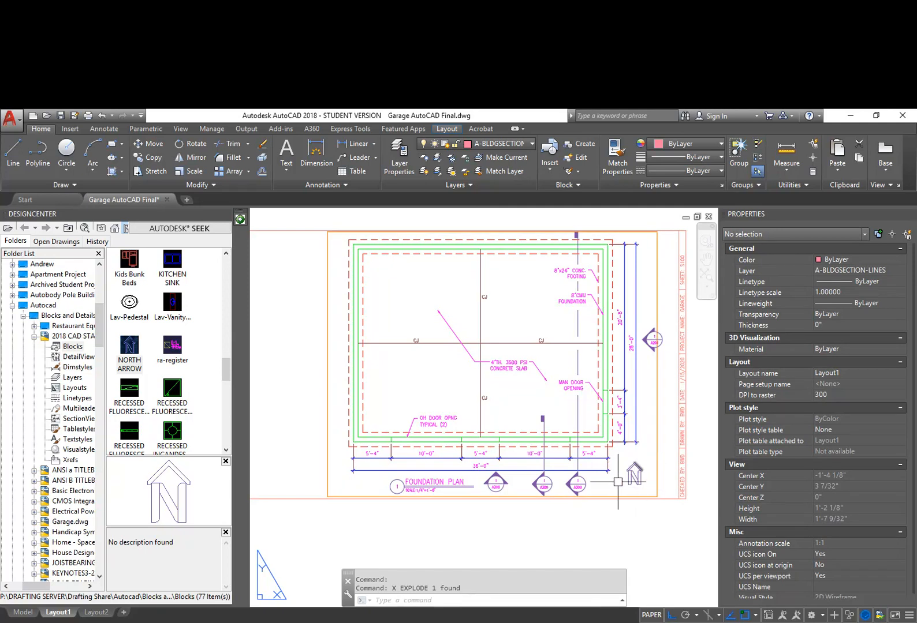
{"action": "left_click", "coordinate": [634, 473]}
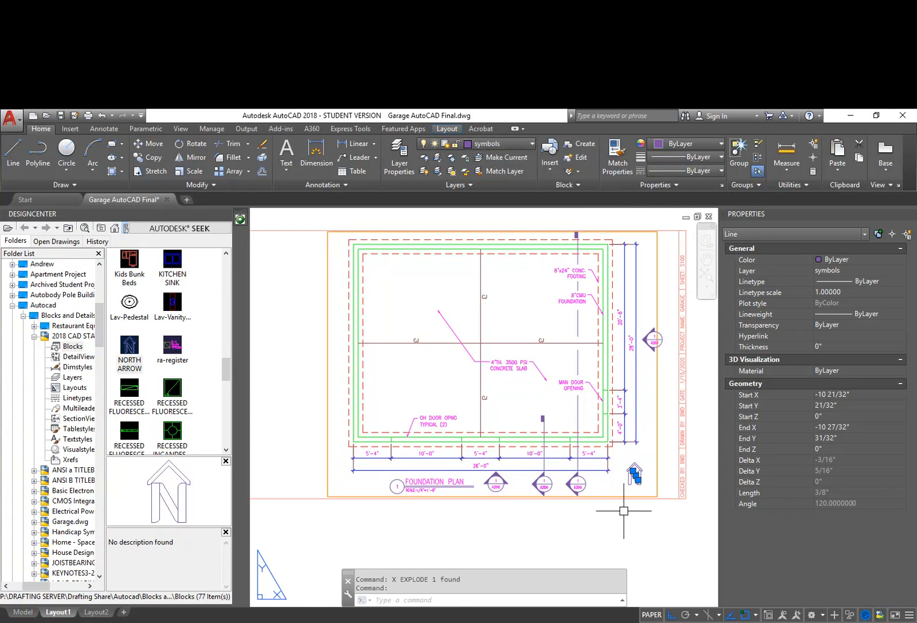
{"action": "key", "text": "Escape"}
{"action": "key", "text": "Escape"}
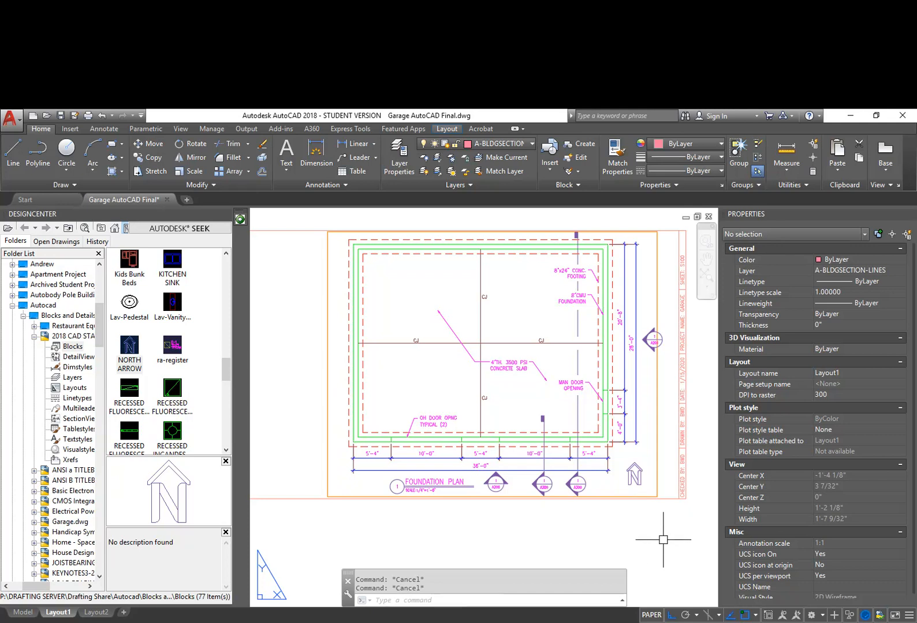
Step: Look over the layout sheets from the foundation plan through the floor plan, elevations, roof plan, building section and wall section
{"action": "scroll", "coordinate": [624, 534], "scroll_direction": "down", "scroll_amount": 3}
{"action": "middle_click_drag", "start_coordinate": [587, 528], "coordinate": [564, 488]}
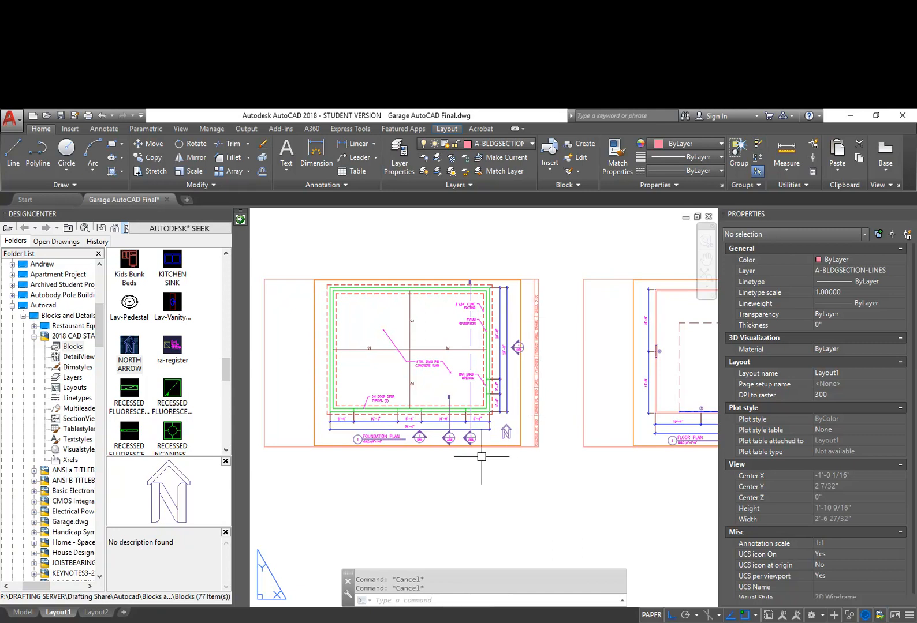
{"action": "middle_click_drag", "start_coordinate": [548, 470], "coordinate": [459, 446]}
{"action": "middle_click_drag", "start_coordinate": [540, 452], "coordinate": [433, 458]}
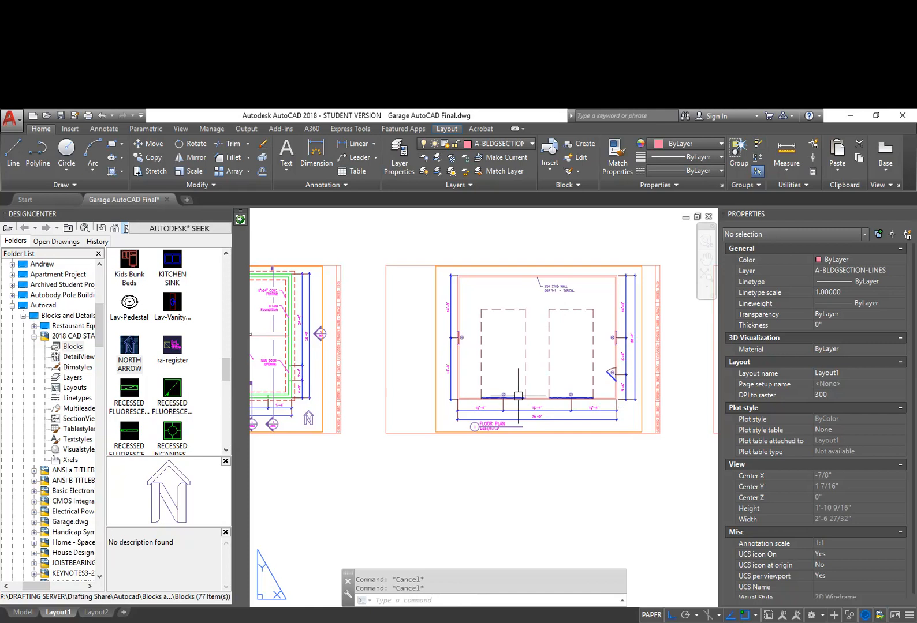
{"action": "middle_click_drag", "start_coordinate": [361, 466], "coordinate": [493, 466]}
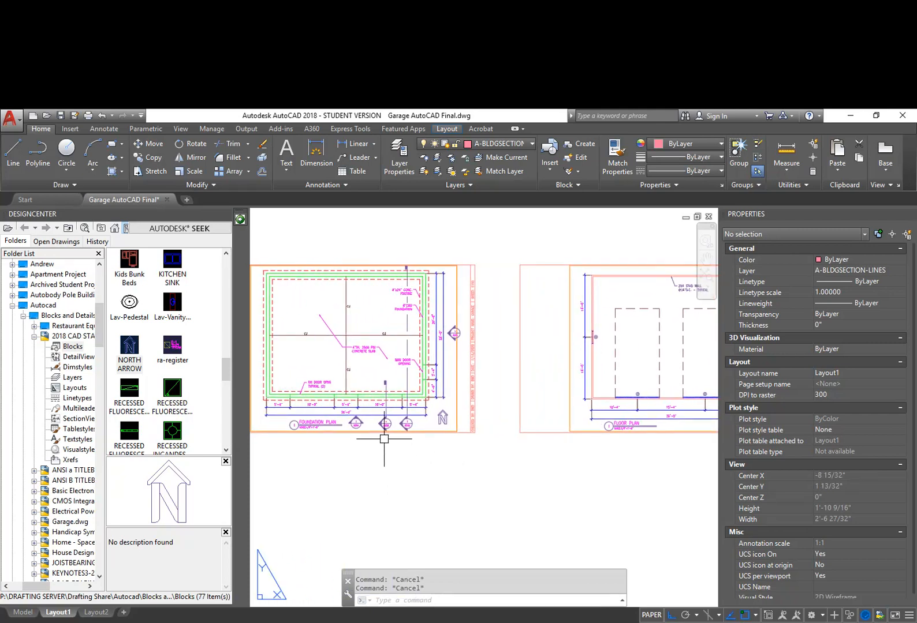
{"action": "scroll", "coordinate": [382, 440], "scroll_direction": "up", "scroll_amount": 4}
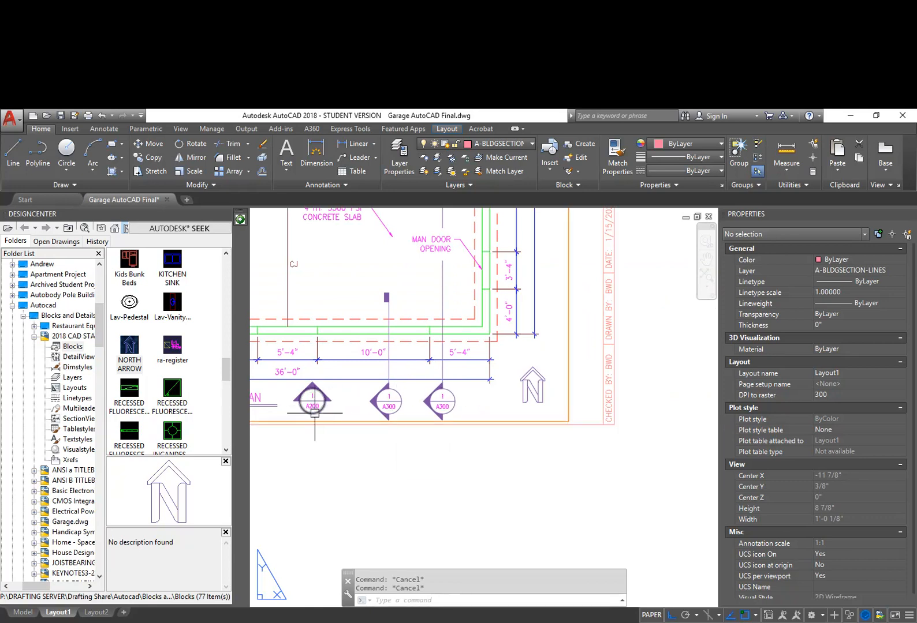
{"action": "scroll", "coordinate": [314, 413], "scroll_direction": "down", "scroll_amount": 2}
{"action": "scroll", "coordinate": [409, 440], "scroll_direction": "down", "scroll_amount": 4}
{"action": "middle_click_drag", "start_coordinate": [529, 460], "coordinate": [327, 443]}
{"action": "middle_click_drag", "start_coordinate": [593, 442], "coordinate": [508, 453]}
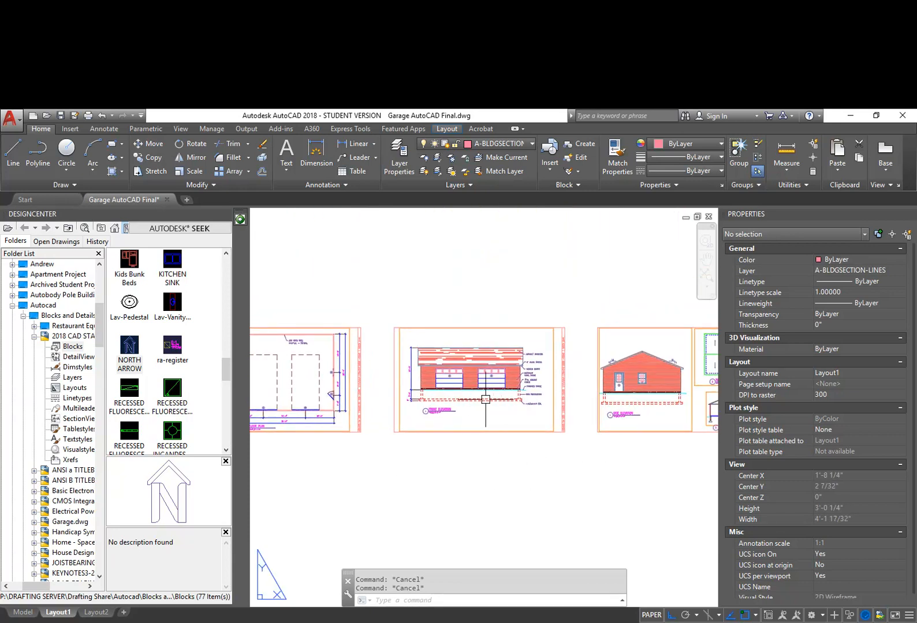
{"action": "scroll", "coordinate": [485, 400], "scroll_direction": "up", "scroll_amount": 2}
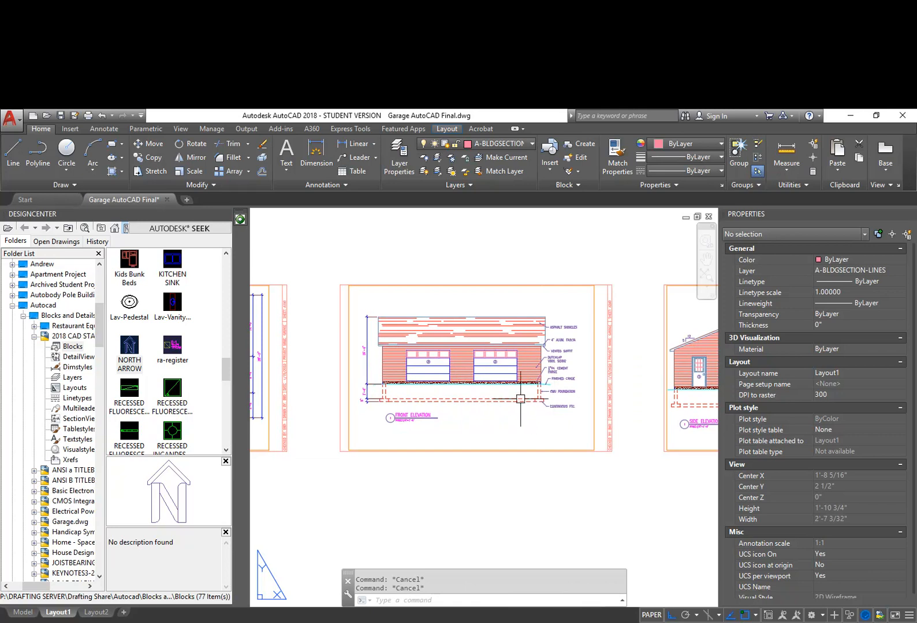
{"action": "middle_click_drag", "start_coordinate": [569, 422], "coordinate": [471, 419]}
{"action": "middle_click_drag", "start_coordinate": [716, 461], "coordinate": [521, 463]}
{"action": "middle_click_drag", "start_coordinate": [630, 462], "coordinate": [595, 446]}
{"action": "middle_click_drag", "start_coordinate": [608, 403], "coordinate": [479, 414]}
{"action": "middle_click_drag", "start_coordinate": [613, 466], "coordinate": [595, 467]}
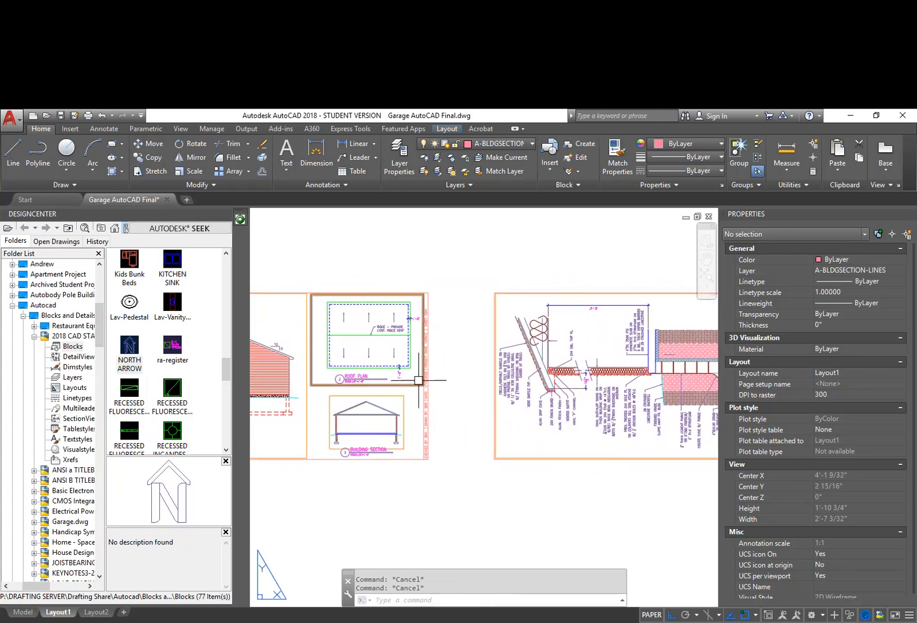
{"action": "middle_click_drag", "start_coordinate": [635, 495], "coordinate": [508, 489]}
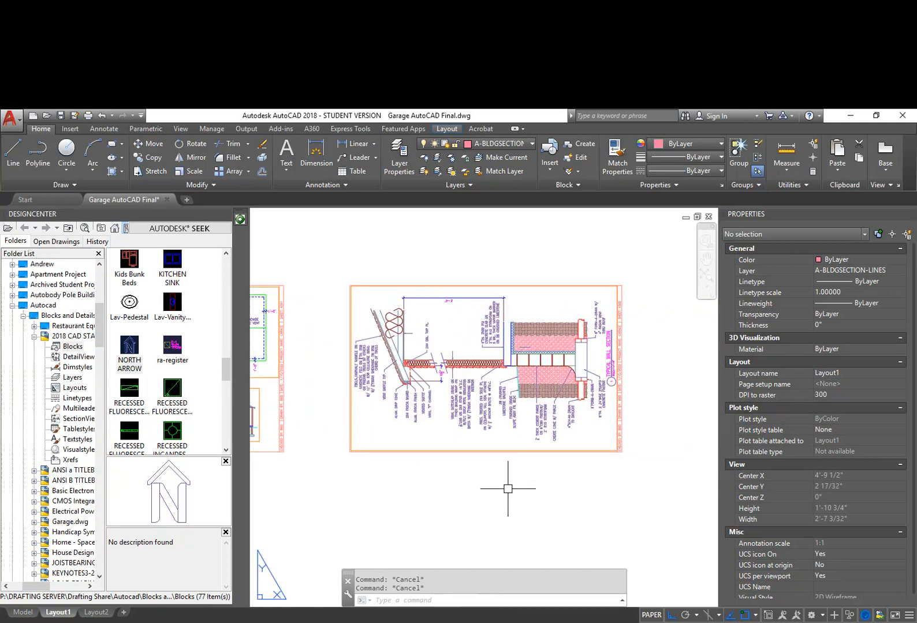
{"action": "middle_click_drag", "start_coordinate": [272, 574], "coordinate": [374, 560]}
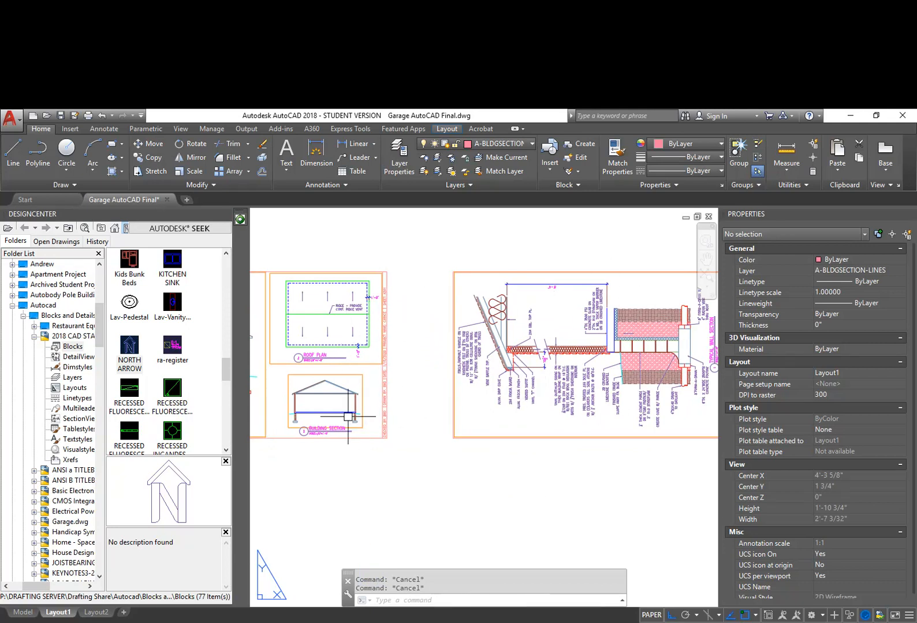
{"action": "middle_click_drag", "start_coordinate": [347, 415], "coordinate": [506, 405]}
{"action": "middle_click_drag", "start_coordinate": [397, 405], "coordinate": [538, 404]}
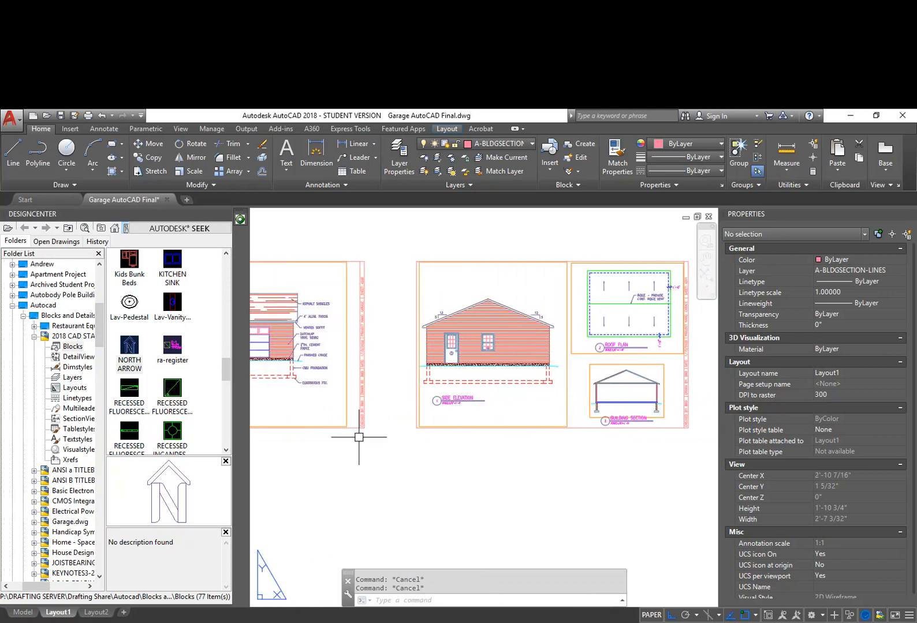
{"action": "middle_click_drag", "start_coordinate": [321, 436], "coordinate": [436, 436]}
{"action": "middle_click_drag", "start_coordinate": [377, 426], "coordinate": [553, 425]}
{"action": "middle_click_drag", "start_coordinate": [336, 424], "coordinate": [500, 430]}
{"action": "middle_click_drag", "start_coordinate": [367, 434], "coordinate": [376, 434]}
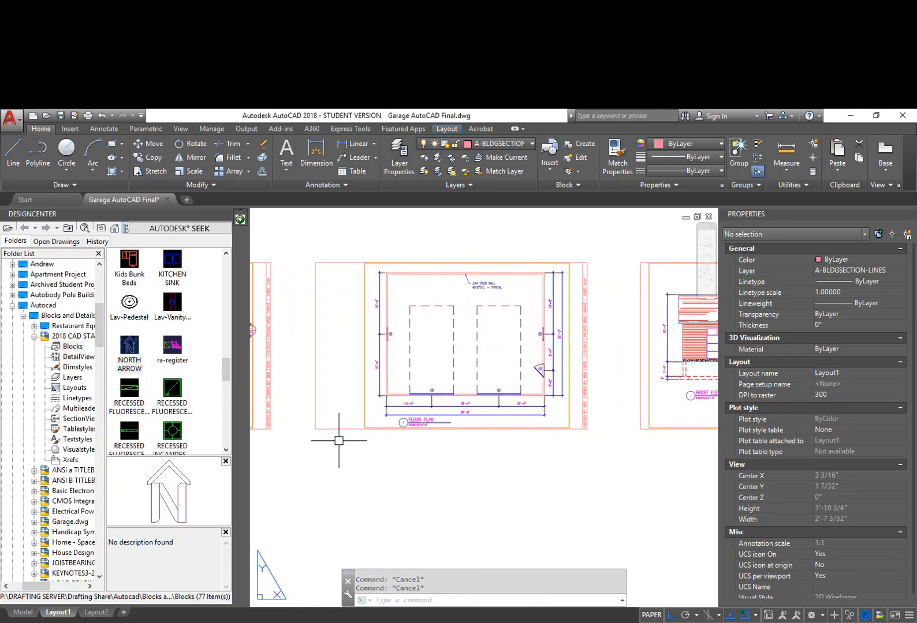
{"action": "mouse_move", "coordinate": [311, 436]}
{"action": "middle_mouse_down"}
{"action": "mouse_move", "coordinate": [490, 434]}
{"action": "mouse_move", "coordinate": [384, 419]}
{"action": "mouse_move", "coordinate": [463, 443]}
{"action": "middle_mouse_up"}
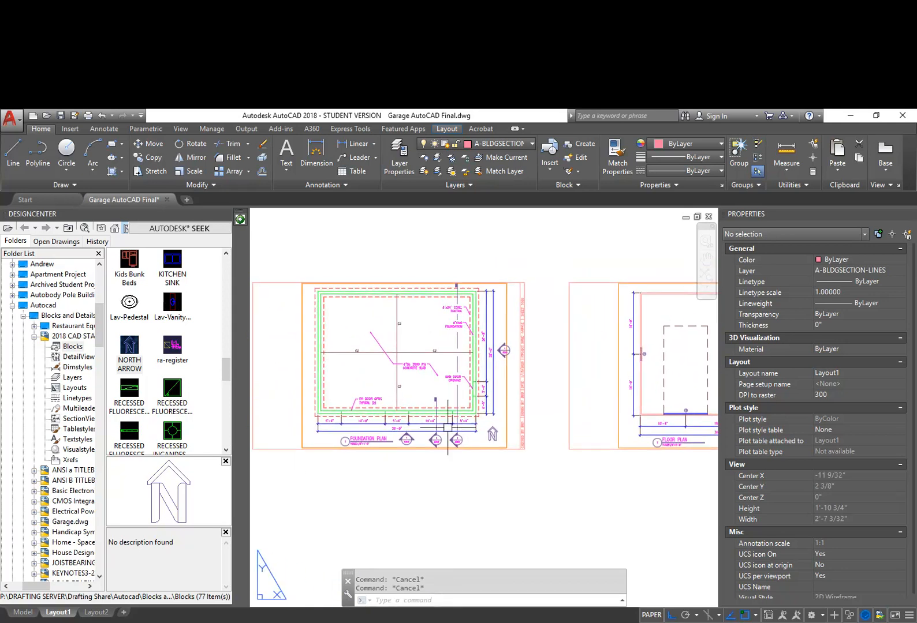
Step: Start copying with the A201 elevation mark, the north arrow and the right-hand A300 section mark with its lower line selected
{"action": "scroll", "coordinate": [502, 349], "scroll_direction": "up", "scroll_amount": 2}
{"action": "scroll", "coordinate": [502, 349], "scroll_direction": "up", "scroll_amount": 1}
{"action": "type", "text": "cp"}
{"action": "key", "text": "Return"}
{"action": "left_click", "coordinate": [480, 397]}
{"action": "left_click", "coordinate": [564, 286]}
{"action": "scroll", "coordinate": [544, 375], "scroll_direction": "down", "scroll_amount": 4}
{"action": "scroll", "coordinate": [519, 452], "scroll_direction": "up", "scroll_amount": 4}
{"action": "middle_click_drag", "start_coordinate": [545, 392], "coordinate": [601, 372]}
{"action": "left_click", "coordinate": [508, 516]}
{"action": "left_click", "coordinate": [594, 388]}
{"action": "middle_click_drag", "start_coordinate": [373, 507], "coordinate": [413, 502]}
{"action": "left_click", "coordinate": [413, 502]}
{"action": "left_click", "coordinate": [532, 376]}
{"action": "left_click", "coordinate": [475, 387]}
{"action": "left_click", "coordinate": [446, 383]}
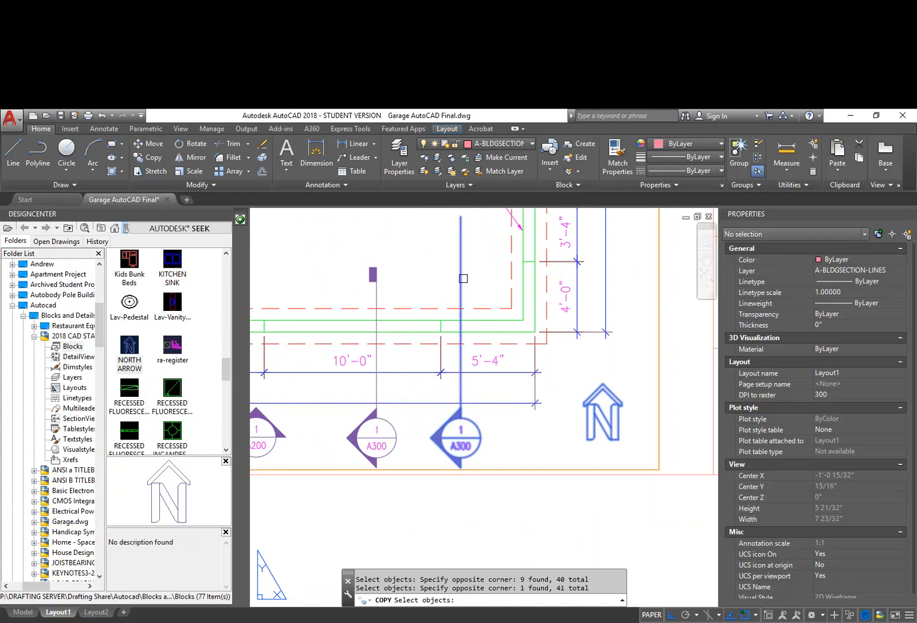
Step: Add the right-hand section line's uppermost segment and its end tag to the copy selection
{"action": "scroll", "coordinate": [463, 278], "scroll_direction": "down", "scroll_amount": 6}
{"action": "scroll", "coordinate": [469, 306], "scroll_direction": "up", "scroll_amount": 6}
{"action": "left_click", "coordinate": [485, 317]}
{"action": "left_click", "coordinate": [451, 352]}
{"action": "left_click", "coordinate": [503, 211]}
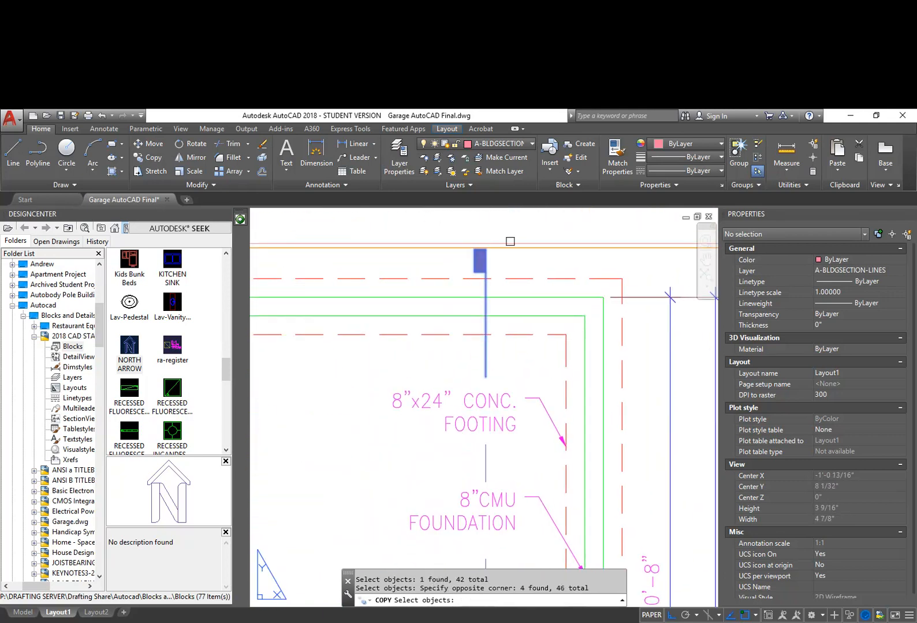
Step: Add the left-hand A300 section mark with its line and end tag, plus the A200 elevation mark, and complete the copy selection
{"action": "scroll", "coordinate": [496, 306], "scroll_direction": "down", "scroll_amount": 6}
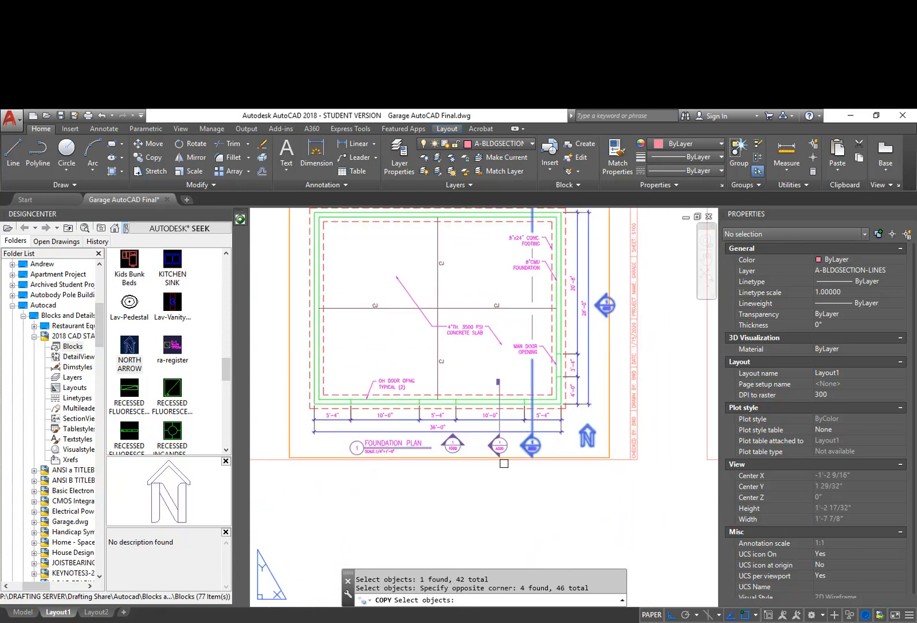
{"action": "scroll", "coordinate": [456, 496], "scroll_direction": "up", "scroll_amount": 4}
{"action": "left_click", "coordinate": [440, 479]}
{"action": "left_click", "coordinate": [513, 371]}
{"action": "left_click", "coordinate": [483, 372]}
{"action": "left_click", "coordinate": [512, 271]}
{"action": "left_click", "coordinate": [485, 246]}
{"action": "left_click", "coordinate": [341, 481]}
{"action": "left_click", "coordinate": [445, 356]}
{"action": "scroll", "coordinate": [376, 445], "scroll_direction": "down", "scroll_amount": 2}
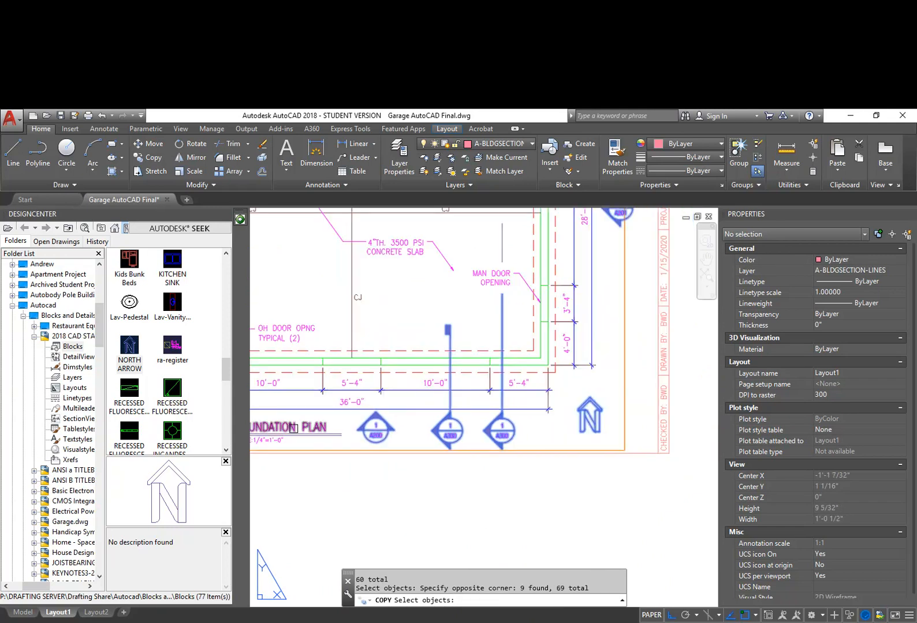
{"action": "scroll", "coordinate": [508, 496], "scroll_direction": "down", "scroll_amount": 4}
{"action": "middle_click_drag", "start_coordinate": [527, 507], "coordinate": [515, 505]}
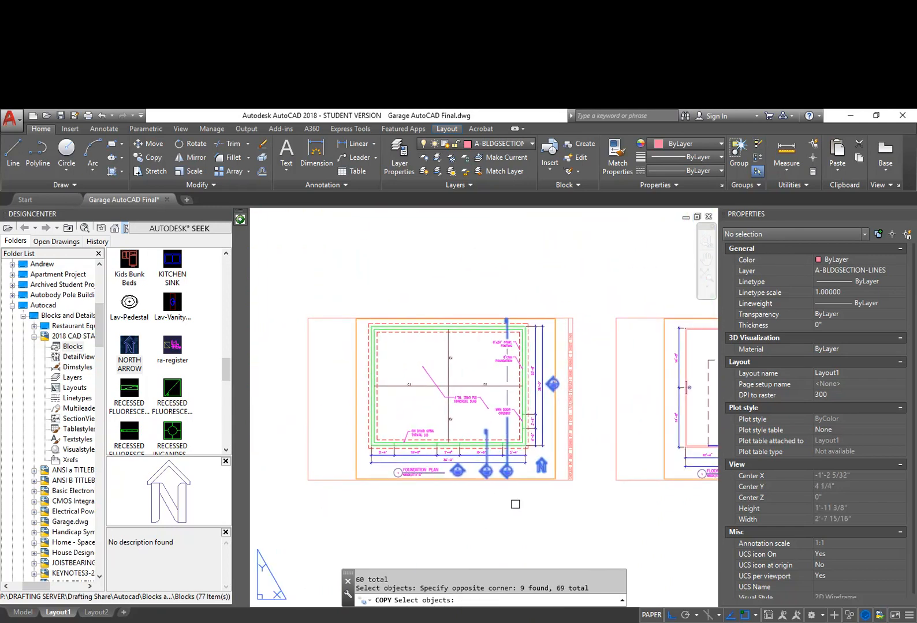
{"action": "key", "text": "Return"}
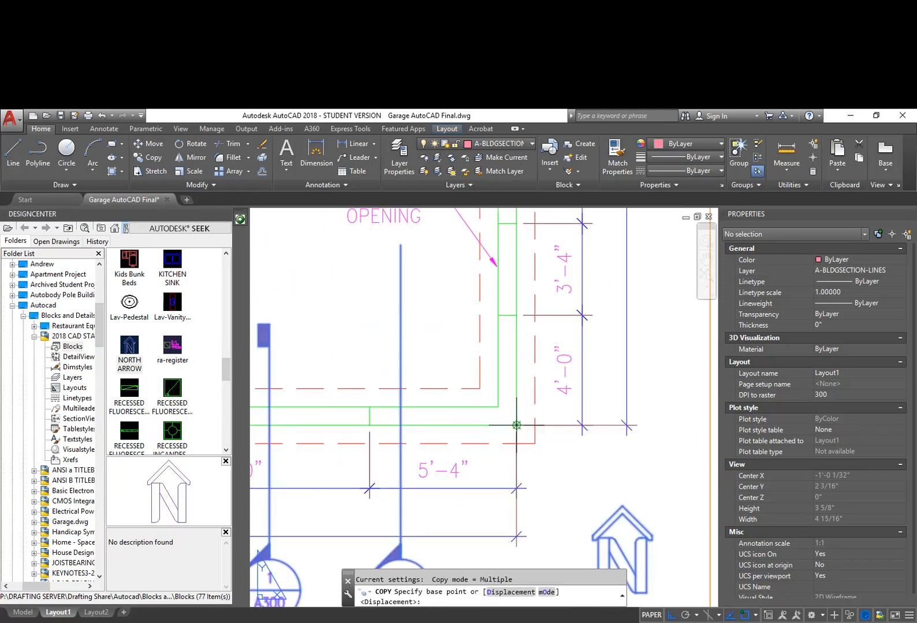
Step: Copy the selected symbols from the foundation's lower-right outside corner to the matching wall corner on the floor plan
{"action": "left_click", "coordinate": [516, 425]}
{"action": "scroll", "coordinate": [549, 456], "scroll_direction": "down", "scroll_amount": 5}
{"action": "scroll", "coordinate": [587, 452], "scroll_direction": "up", "scroll_amount": 2}
{"action": "scroll", "coordinate": [574, 437], "scroll_direction": "down", "scroll_amount": 1}
{"action": "scroll", "coordinate": [582, 369], "scroll_direction": "up", "scroll_amount": 6}
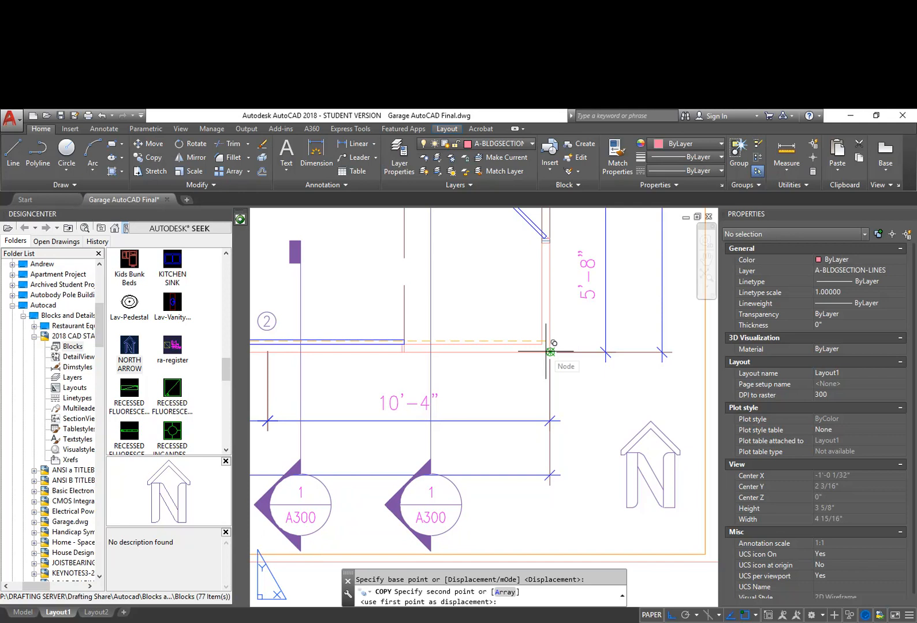
{"action": "left_click", "coordinate": [550, 351]}
Step: Try to place another copy of the symbols near the roof plan with ortho off, and end the copying
{"action": "scroll", "coordinate": [589, 462], "scroll_direction": "down", "scroll_amount": 6}
{"action": "scroll", "coordinate": [585, 473], "scroll_direction": "down", "scroll_amount": 5}
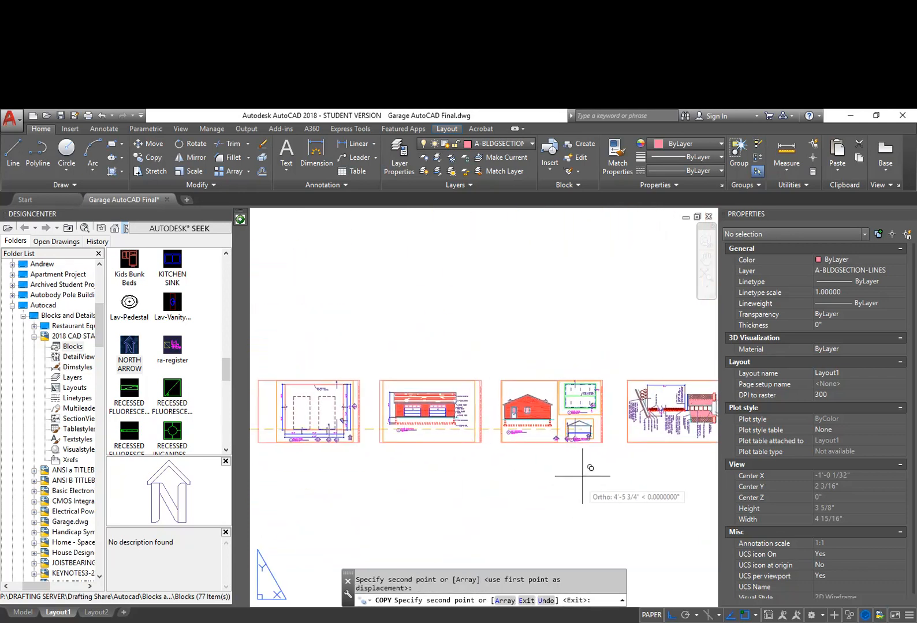
{"action": "scroll", "coordinate": [586, 407], "scroll_direction": "up", "scroll_amount": 2}
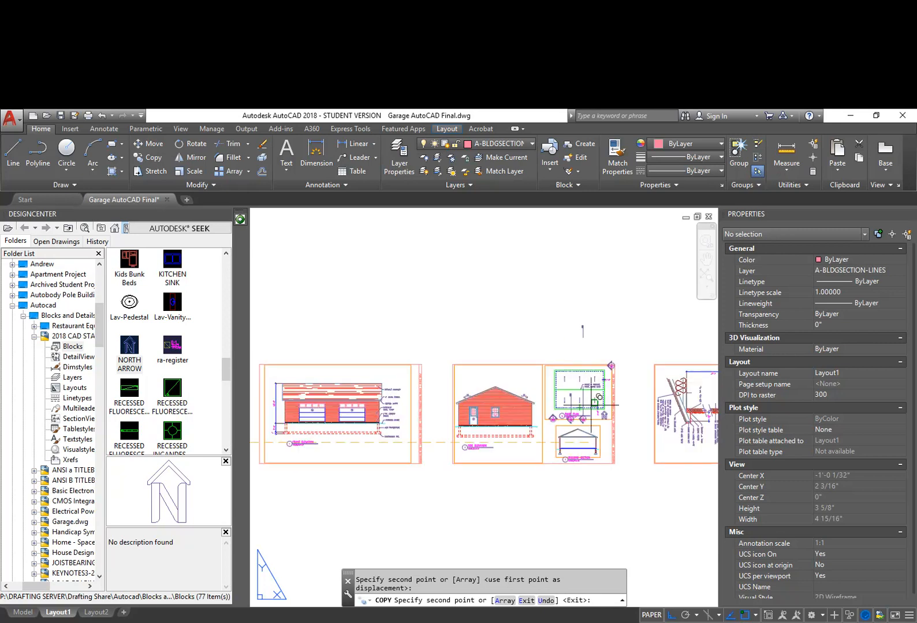
{"action": "key", "text": "F8"}
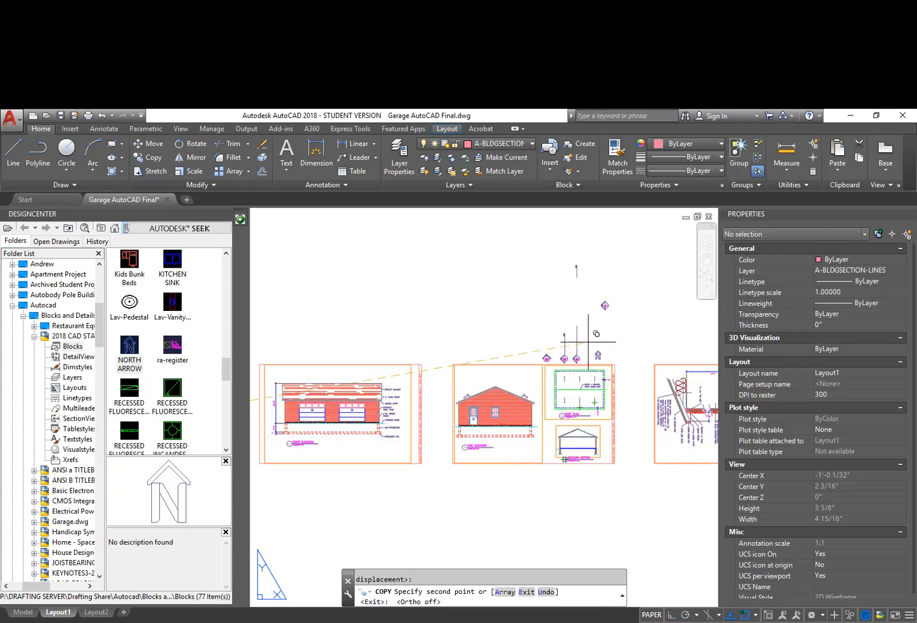
{"action": "key", "text": "Escape"}
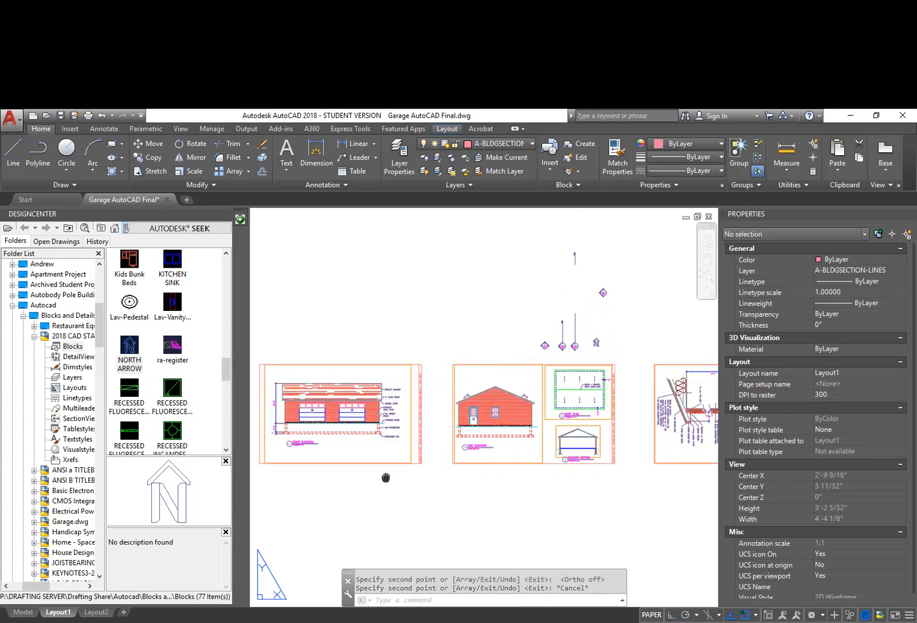
Step: Examine the copied section and elevation marks on the floor plan sheet, especially near the dimensions and viewport border
{"action": "middle_click_drag", "start_coordinate": [386, 478], "coordinate": [453, 464]}
{"action": "middle_click_drag", "start_coordinate": [352, 496], "coordinate": [482, 484]}
{"action": "scroll", "coordinate": [596, 474], "scroll_direction": "up", "scroll_amount": 2}
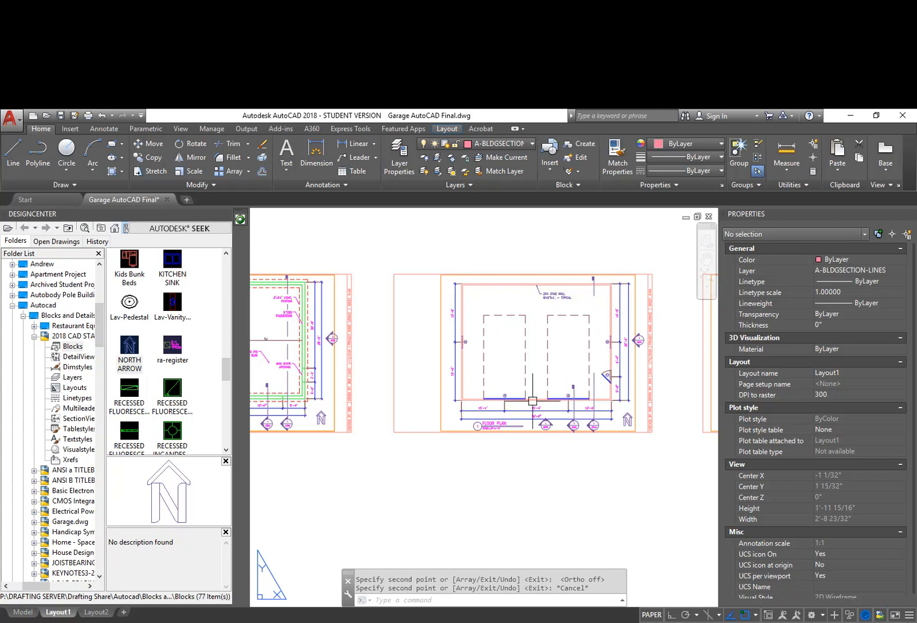
{"action": "scroll", "coordinate": [634, 376], "scroll_direction": "up", "scroll_amount": 4}
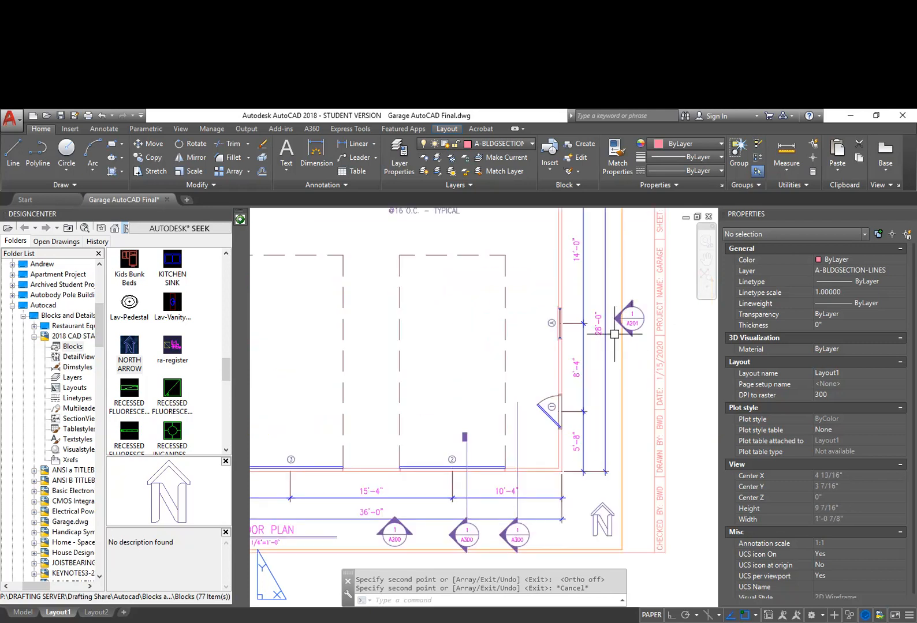
{"action": "middle_click_drag", "start_coordinate": [582, 518], "coordinate": [617, 427]}
{"action": "scroll", "coordinate": [527, 475], "scroll_direction": "up", "scroll_amount": 4}
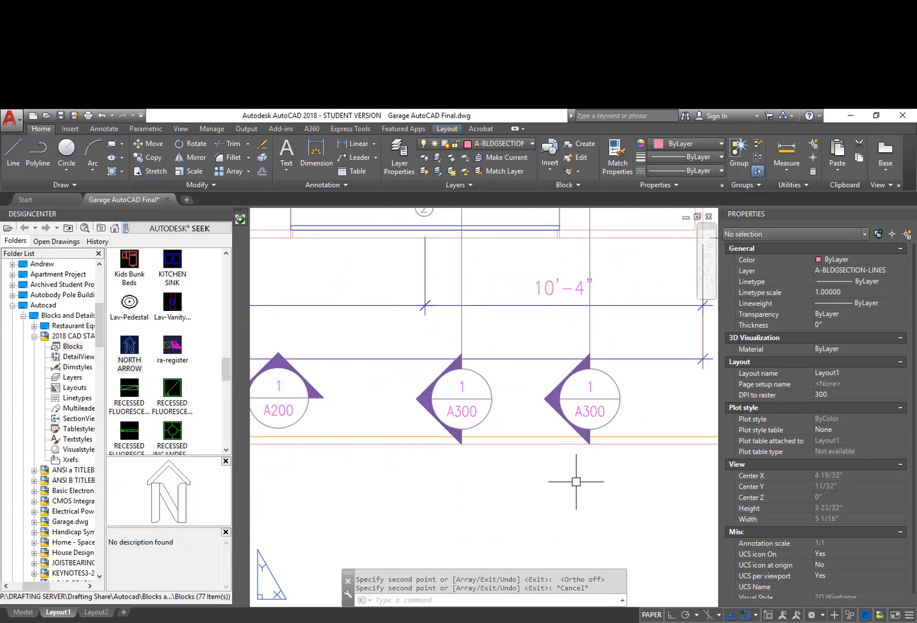
{"action": "type", "text": "s"}
{"action": "key", "text": "Return"}
{"action": "scroll", "coordinate": [645, 487], "scroll_direction": "down", "scroll_amount": 5}
{"action": "key", "text": "Escape"}
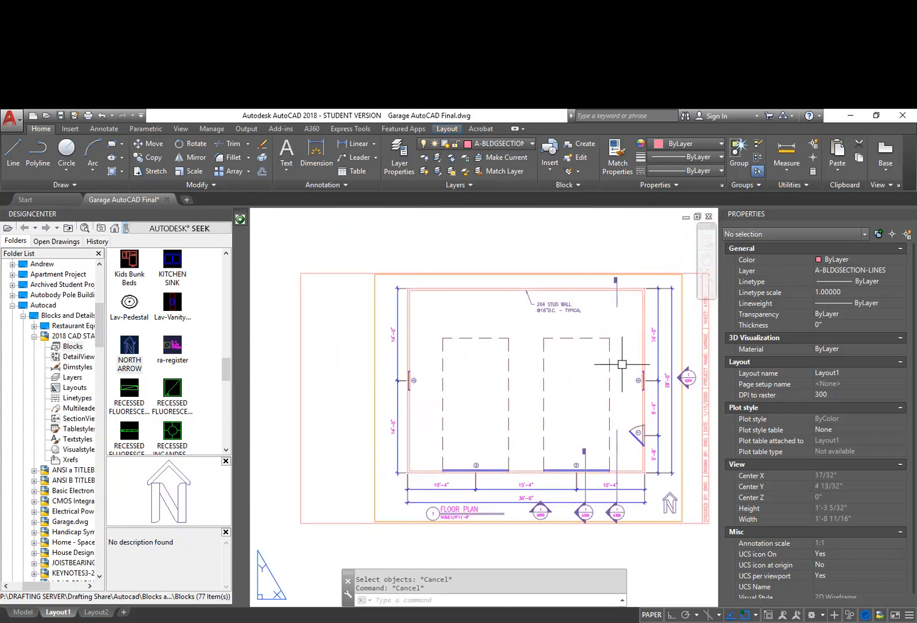
Step: Shift the floor plan slightly upward inside its viewport and return to paper space
{"action": "double_click", "coordinate": [621, 362]}
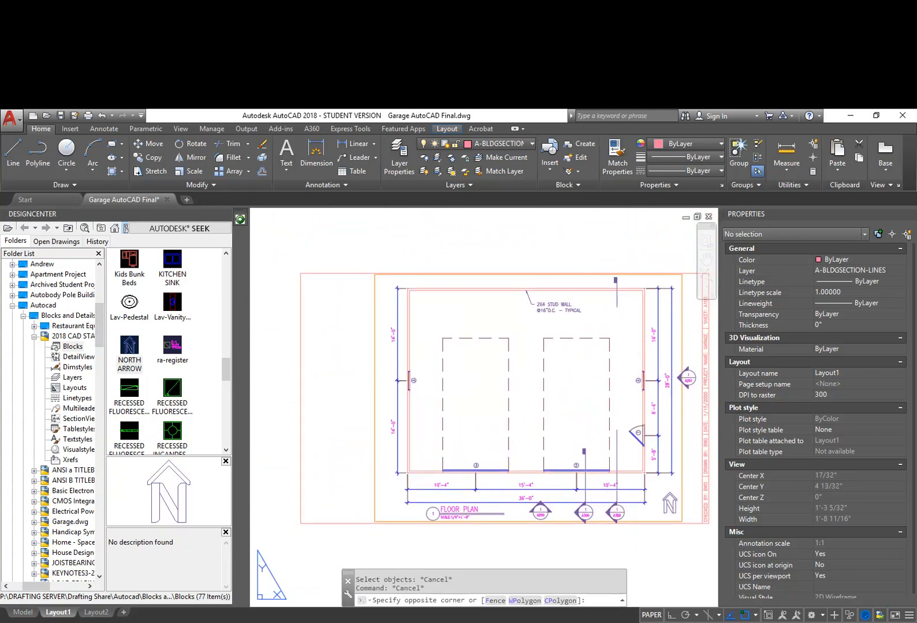
{"action": "middle_click_drag", "start_coordinate": [621, 362], "coordinate": [621, 356]}
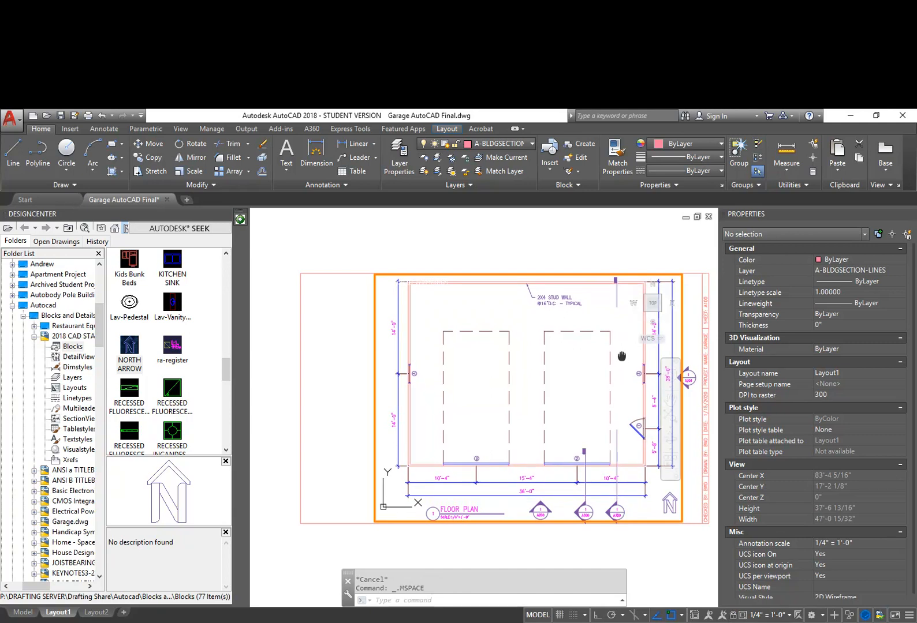
{"action": "double_click", "coordinate": [632, 245]}
Step: Stretch the section line's upper end tag straight up to just inside the floor plan viewport's upper border, with ortho on
{"action": "scroll", "coordinate": [605, 273], "scroll_direction": "up", "scroll_amount": 4}
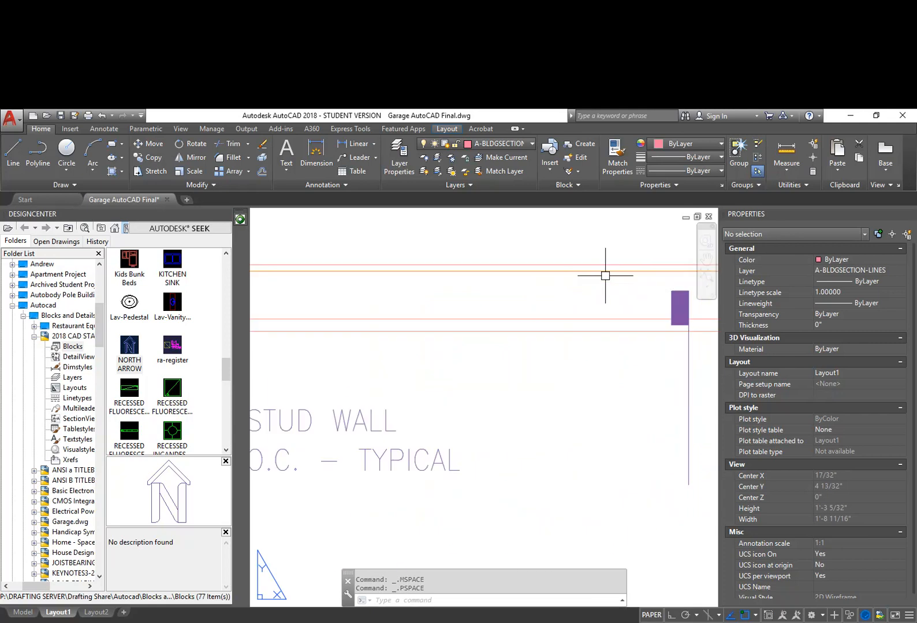
{"action": "type", "text": "s"}
{"action": "key", "text": "Return"}
{"action": "middle_click_drag", "start_coordinate": [711, 368], "coordinate": [615, 391]}
{"action": "left_click", "coordinate": [614, 393]}
{"action": "left_click", "coordinate": [559, 300]}
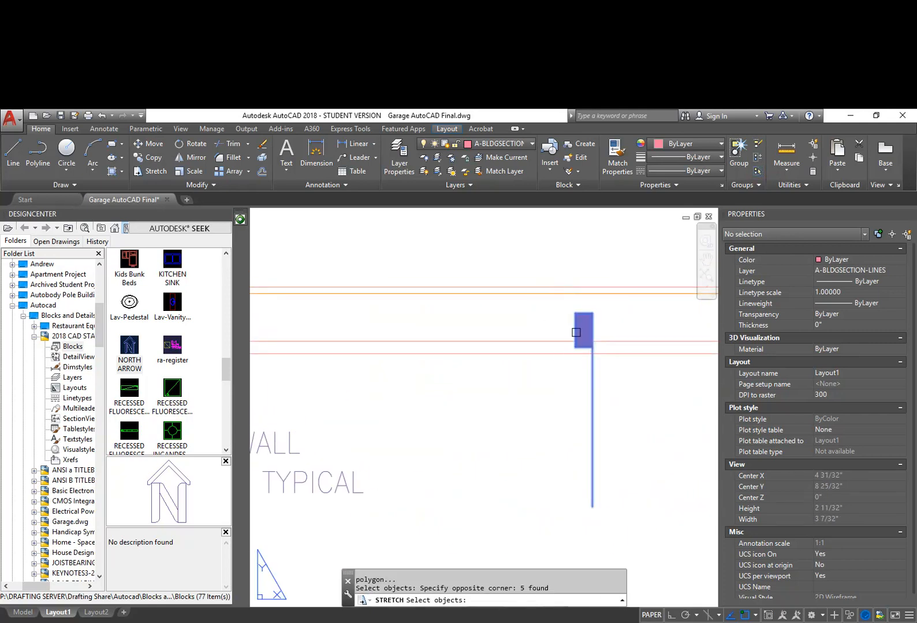
{"action": "key", "text": "Return"}
{"action": "left_click", "coordinate": [624, 441]}
{"action": "key", "text": "F8"}
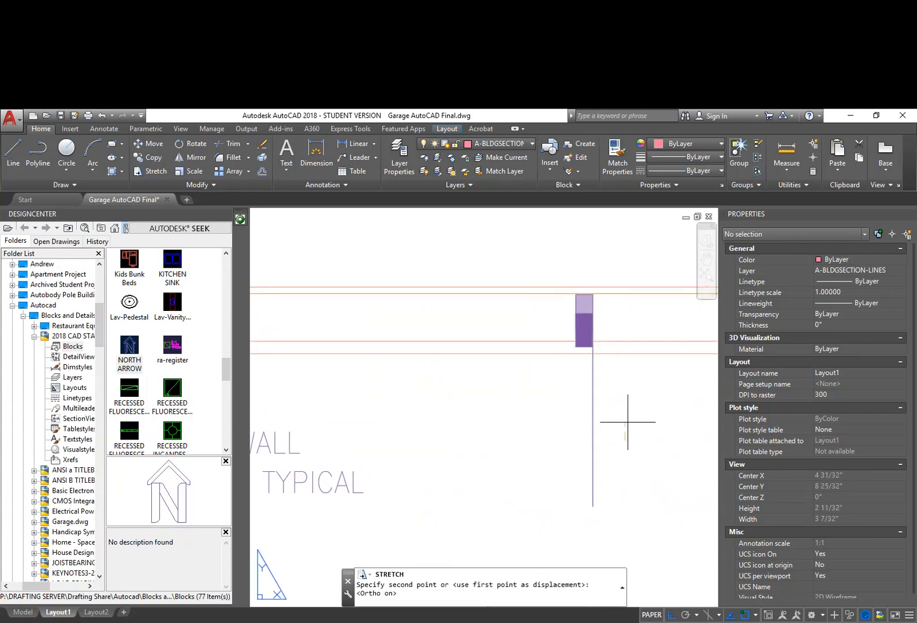
{"action": "scroll", "coordinate": [624, 433], "scroll_direction": "down", "scroll_amount": 5}
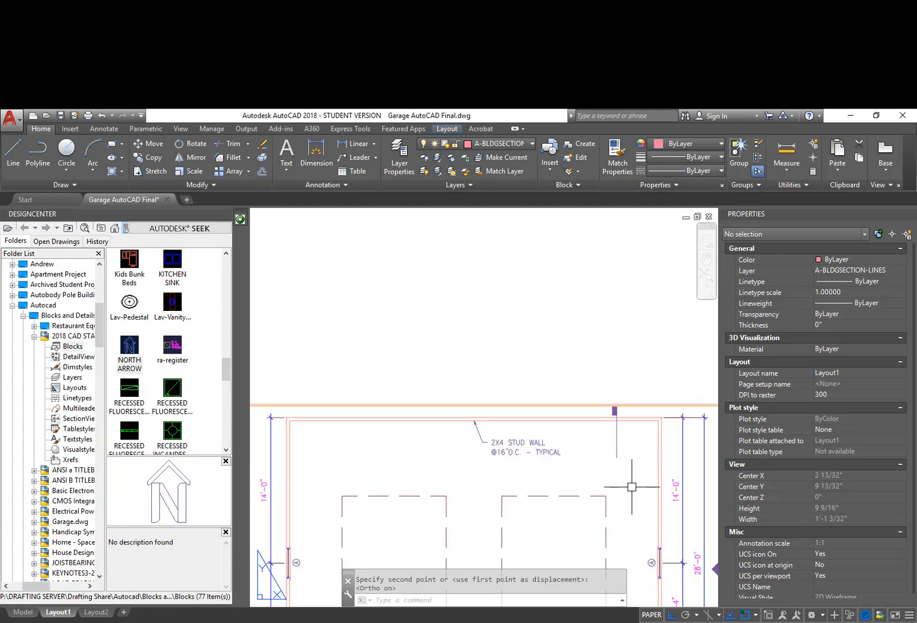
Step: Stretch both A300 section marks below the floor plan slightly upward so they sit inside the viewport border
{"action": "scroll", "coordinate": [629, 396], "scroll_direction": "down", "scroll_amount": 2}
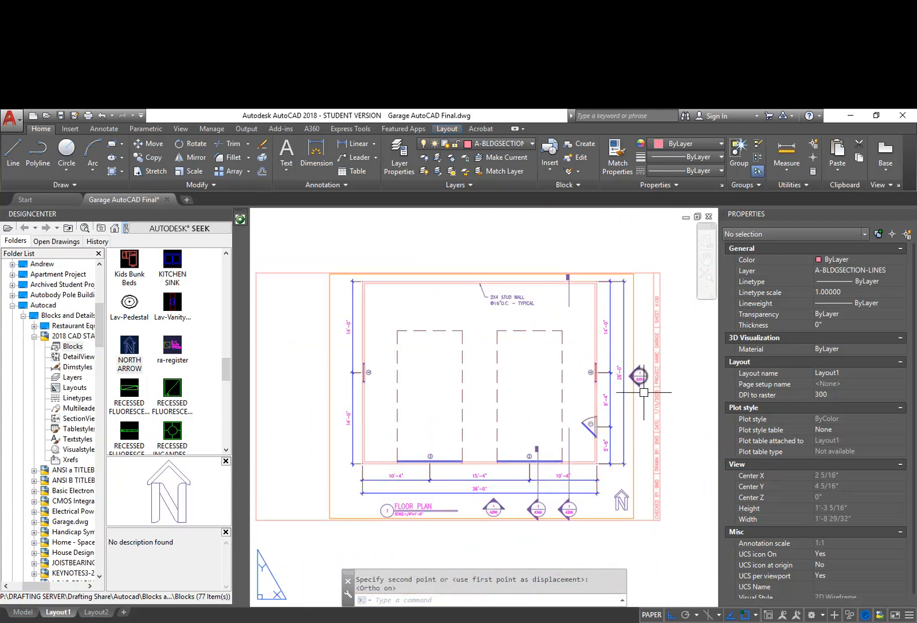
{"action": "scroll", "coordinate": [572, 532], "scroll_direction": "up", "scroll_amount": 4}
{"action": "key", "text": "Escape"}
{"action": "key", "text": "Return"}
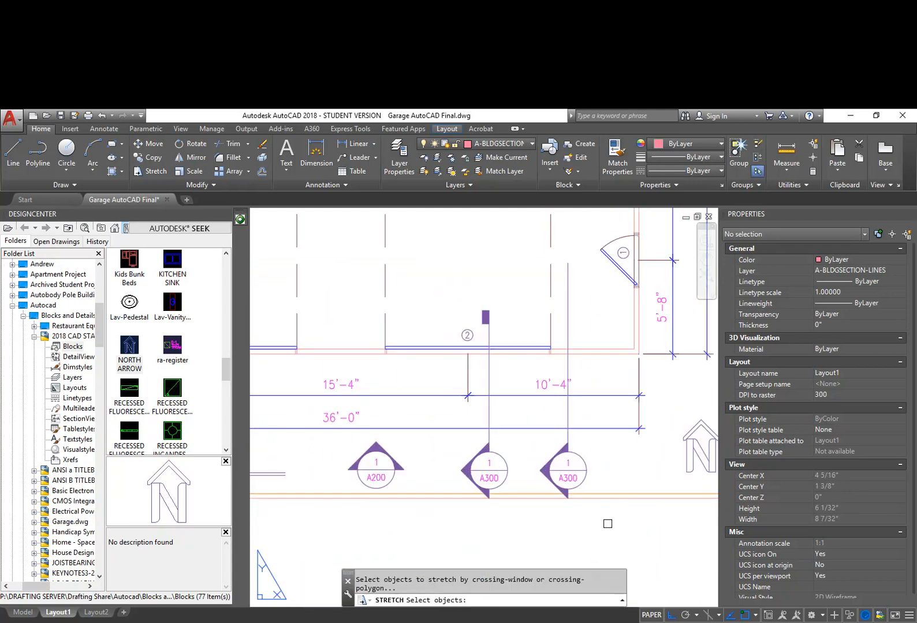
{"action": "left_click", "coordinate": [607, 524]}
{"action": "left_click", "coordinate": [434, 437]}
{"action": "key", "text": "Return"}
{"action": "left_click", "coordinate": [608, 525]}
{"action": "left_click", "coordinate": [609, 521]}
Step: Stretch the upper end of the right-hand A300 section line up through the plan toward the short segment under the end tag
{"action": "middle_click_drag", "start_coordinate": [575, 441], "coordinate": [576, 478]}
{"action": "middle_click_drag", "start_coordinate": [577, 345], "coordinate": [573, 421]}
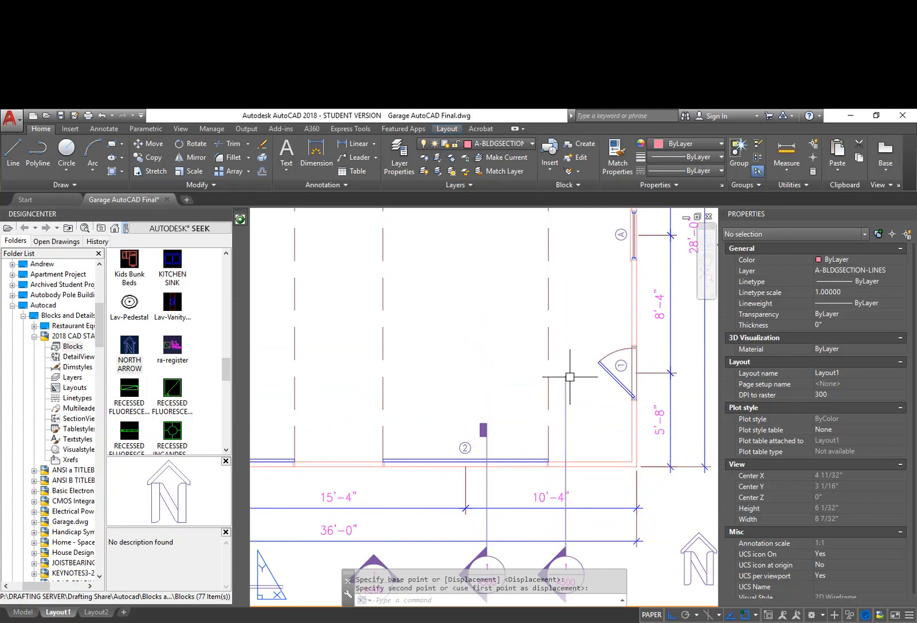
{"action": "left_click", "coordinate": [565, 380]}
{"action": "left_click", "coordinate": [566, 375]}
{"action": "middle_click_drag", "start_coordinate": [573, 261], "coordinate": [553, 451]}
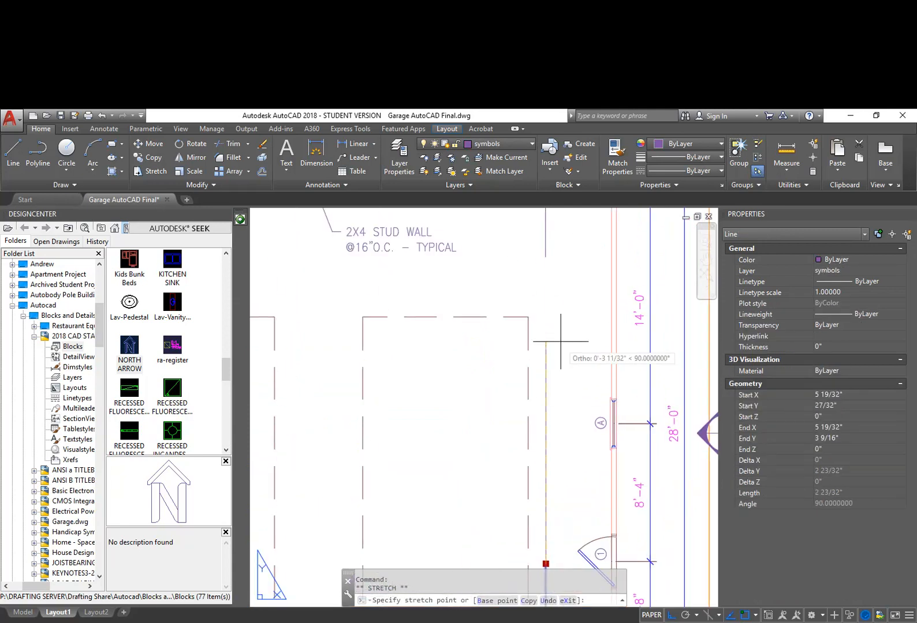
{"action": "middle_click_drag", "start_coordinate": [561, 346], "coordinate": [559, 414]}
{"action": "left_click", "coordinate": [556, 338]}
{"action": "key", "text": "Escape"}
Step: Erase the short upper line segment and stretch the right-hand A300 section line's end up to meet the end tag
{"action": "left_click", "coordinate": [542, 309]}
{"action": "type", "text": "E"}
{"action": "key", "text": "Return"}
{"action": "left_click", "coordinate": [546, 315]}
{"action": "left_click", "coordinate": [545, 338]}
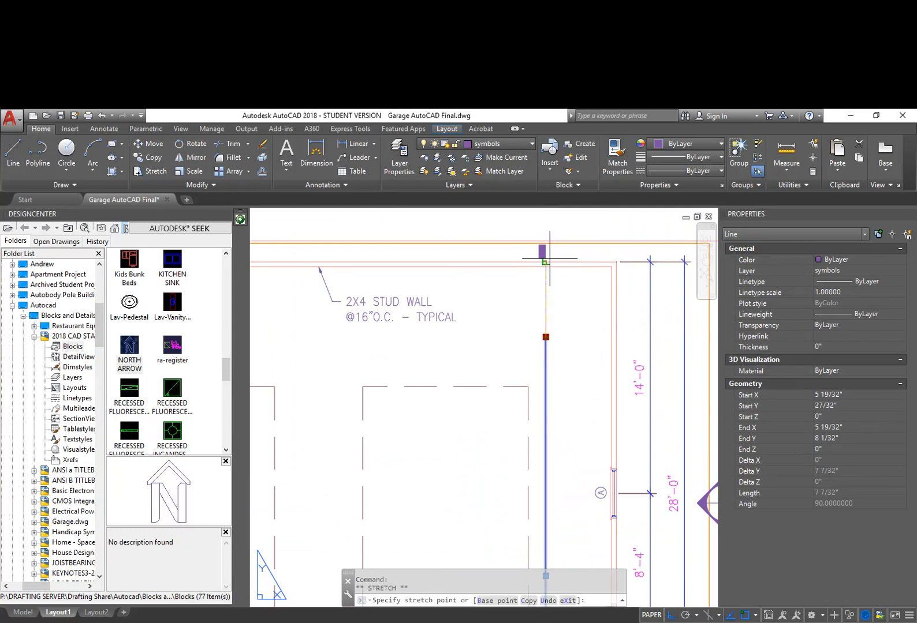
{"action": "key", "text": "Escape"}
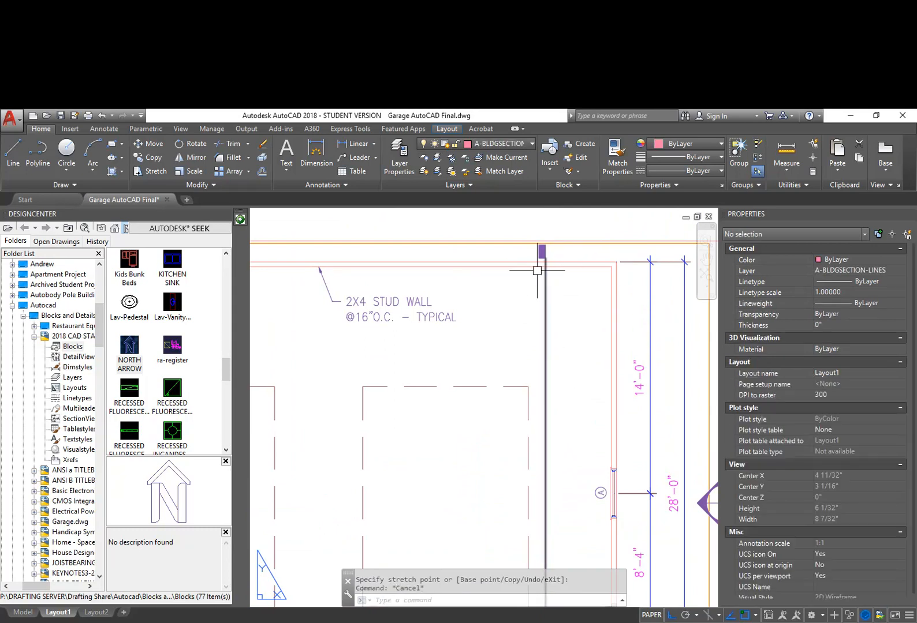
{"action": "scroll", "coordinate": [578, 309], "scroll_direction": "up", "scroll_amount": 5}
{"action": "scroll", "coordinate": [616, 417], "scroll_direction": "down", "scroll_amount": 5}
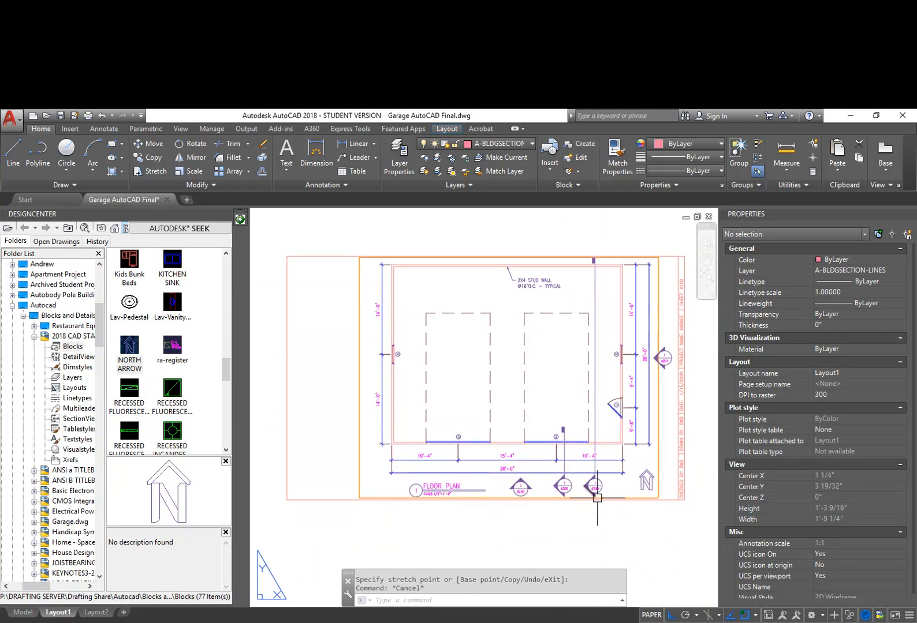
{"action": "scroll", "coordinate": [597, 497], "scroll_direction": "up", "scroll_amount": 2}
{"action": "scroll", "coordinate": [603, 498], "scroll_direction": "up", "scroll_amount": 4}
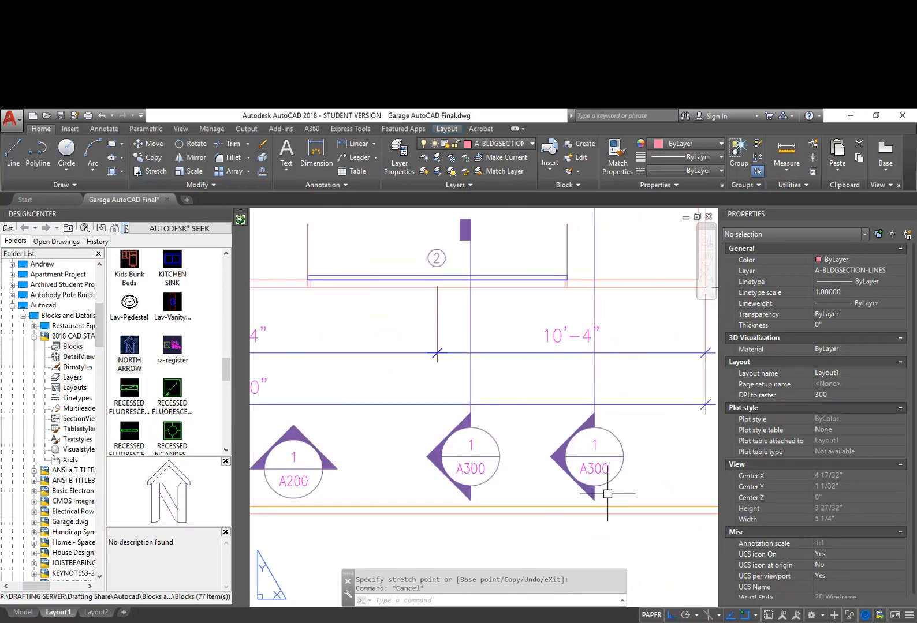
{"action": "left_click", "coordinate": [574, 345]}
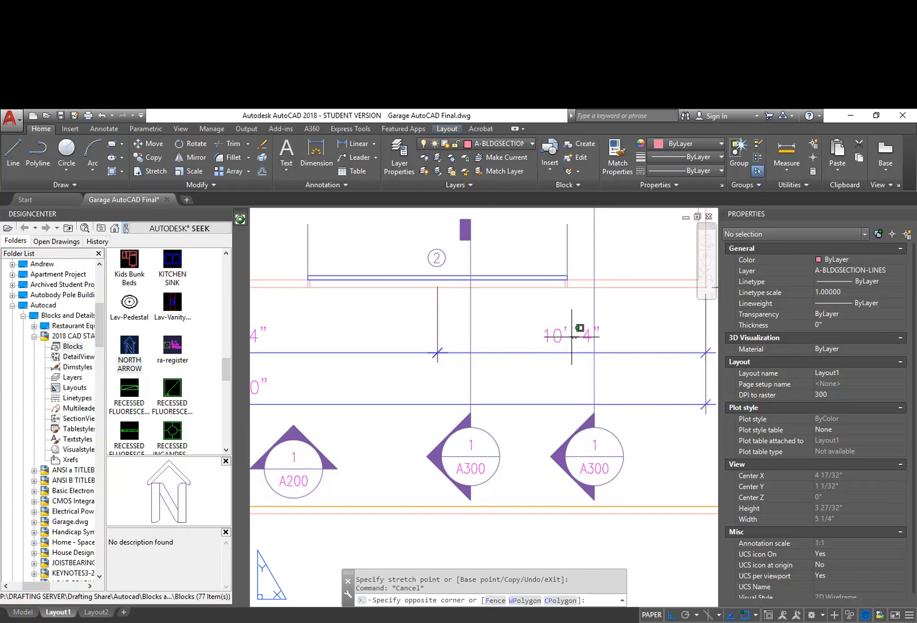
{"action": "left_click", "coordinate": [614, 437]}
{"action": "key", "text": "Escape"}
Step: Move the right-hand A300 section mark, with its line and upper end tag, slightly toward the garage's right wall
{"action": "type", "text": "m"}
{"action": "key", "text": "Return"}
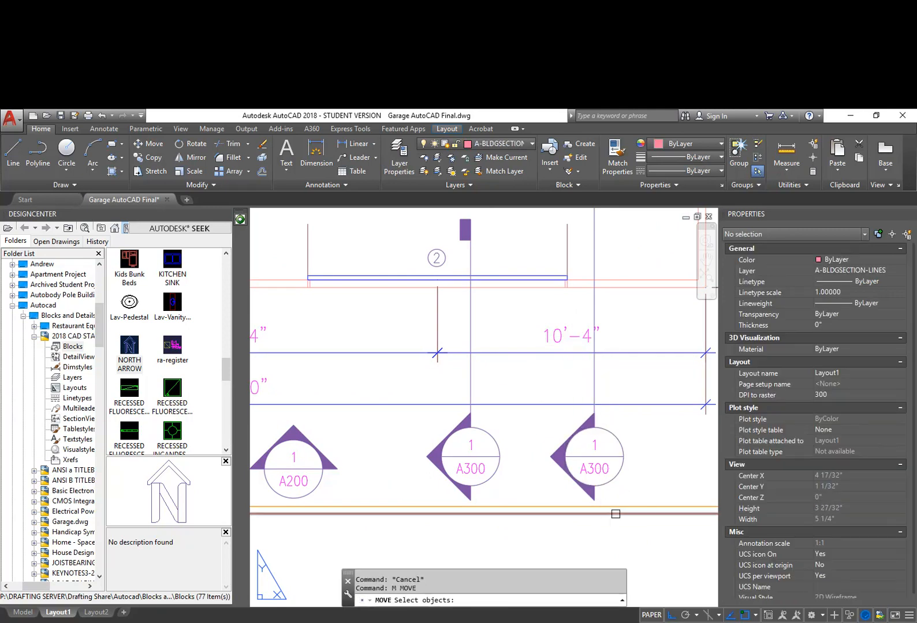
{"action": "left_click", "coordinate": [629, 501]}
{"action": "left_click", "coordinate": [528, 401]}
{"action": "scroll", "coordinate": [564, 543], "scroll_direction": "down", "scroll_amount": 6}
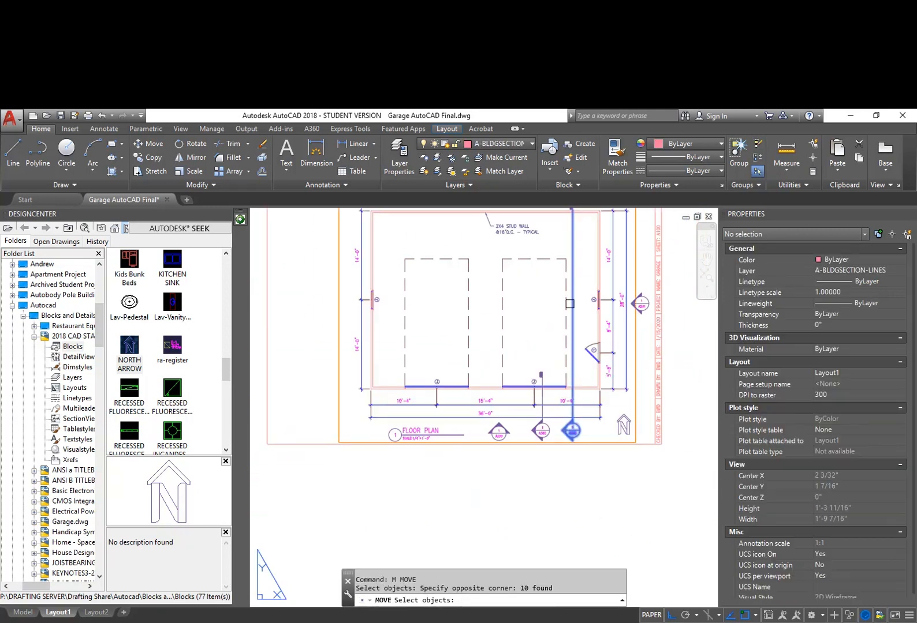
{"action": "scroll", "coordinate": [572, 331], "scroll_direction": "up", "scroll_amount": 6}
{"action": "left_click", "coordinate": [563, 321]}
{"action": "left_click", "coordinate": [628, 210]}
{"action": "key", "text": "Return"}
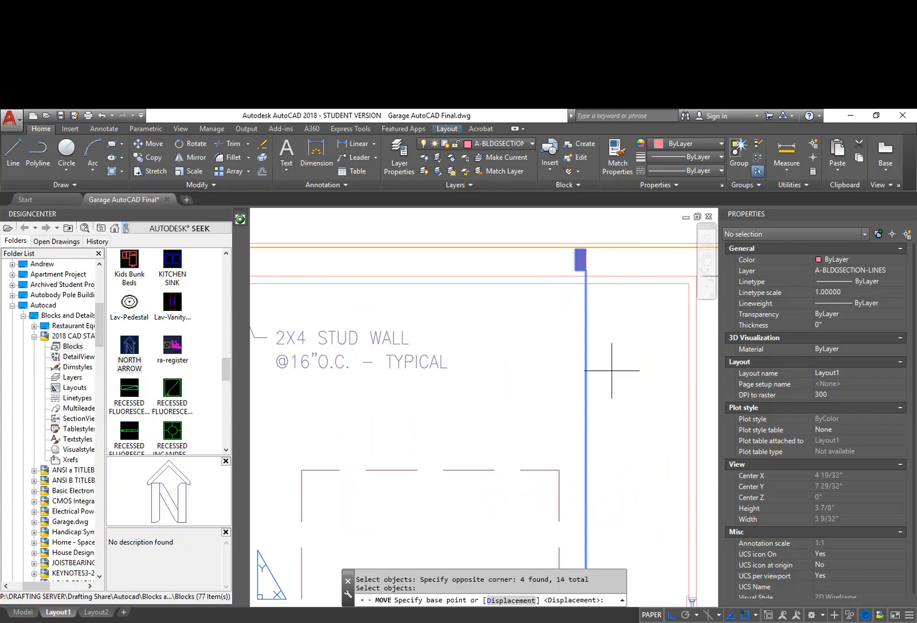
{"action": "left_click", "coordinate": [621, 372]}
{"action": "scroll", "coordinate": [620, 398], "scroll_direction": "down", "scroll_amount": 5}
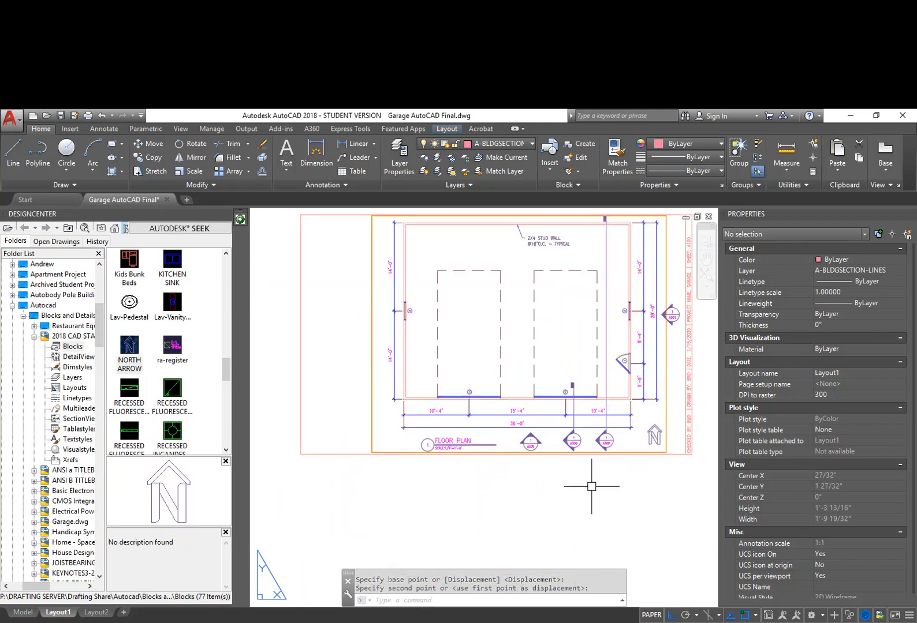
Step: Save the garage drawing
{"action": "scroll", "coordinate": [594, 421], "scroll_direction": "up", "scroll_amount": 4}
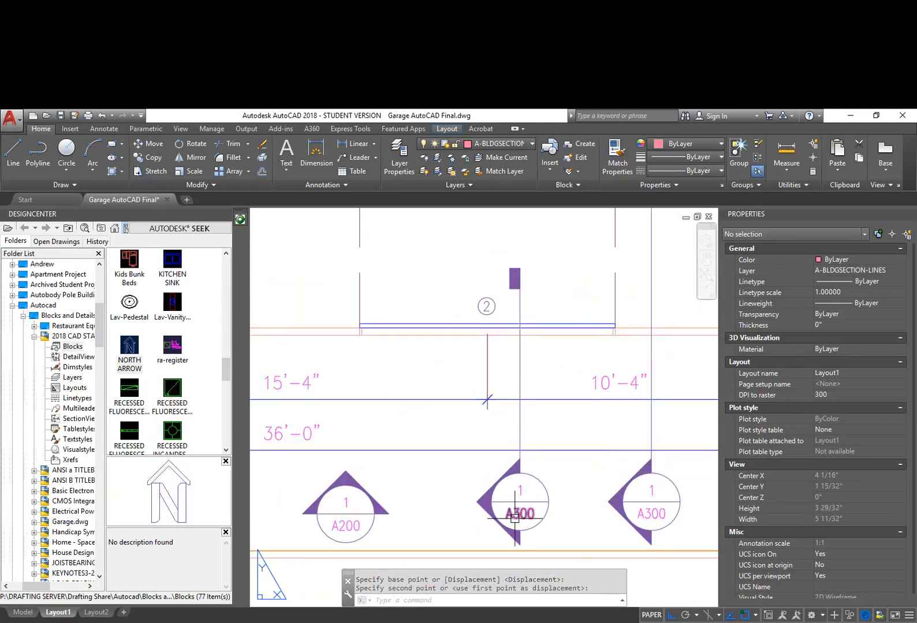
{"action": "scroll", "coordinate": [526, 506], "scroll_direction": "down", "scroll_amount": 5}
{"action": "scroll", "coordinate": [484, 499], "scroll_direction": "up", "scroll_amount": 5}
{"action": "scroll", "coordinate": [484, 498], "scroll_direction": "down", "scroll_amount": 1}
{"action": "scroll", "coordinate": [484, 499], "scroll_direction": "down", "scroll_amount": 6}
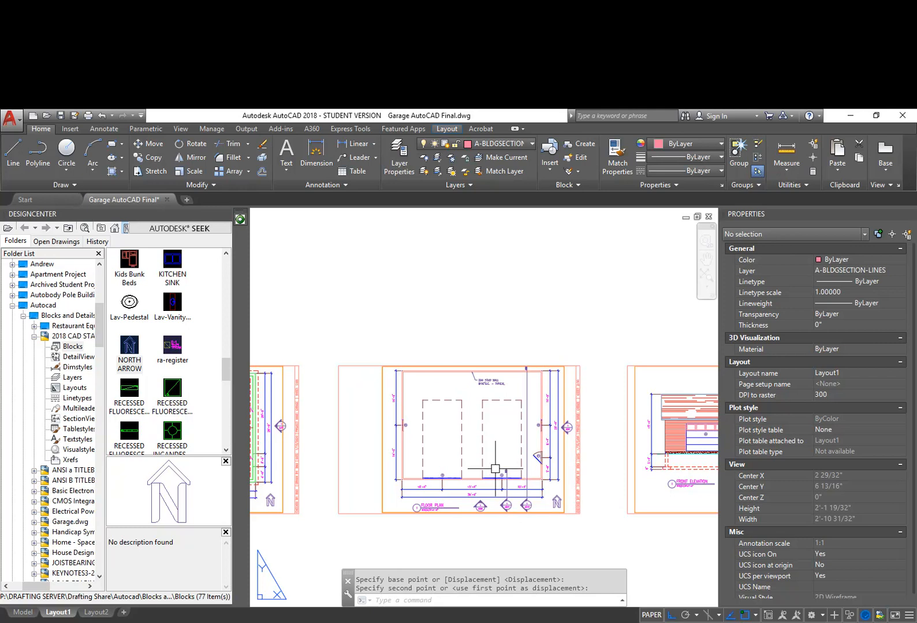
{"action": "type", "text": "0"}
{"action": "key", "text": "Return"}
Step: Examine the front elevation, side elevation, roof plan, building section and wall detail sheets
{"action": "middle_click_drag", "start_coordinate": [580, 466], "coordinate": [417, 442]}
{"action": "middle_click_drag", "start_coordinate": [642, 500], "coordinate": [556, 499]}
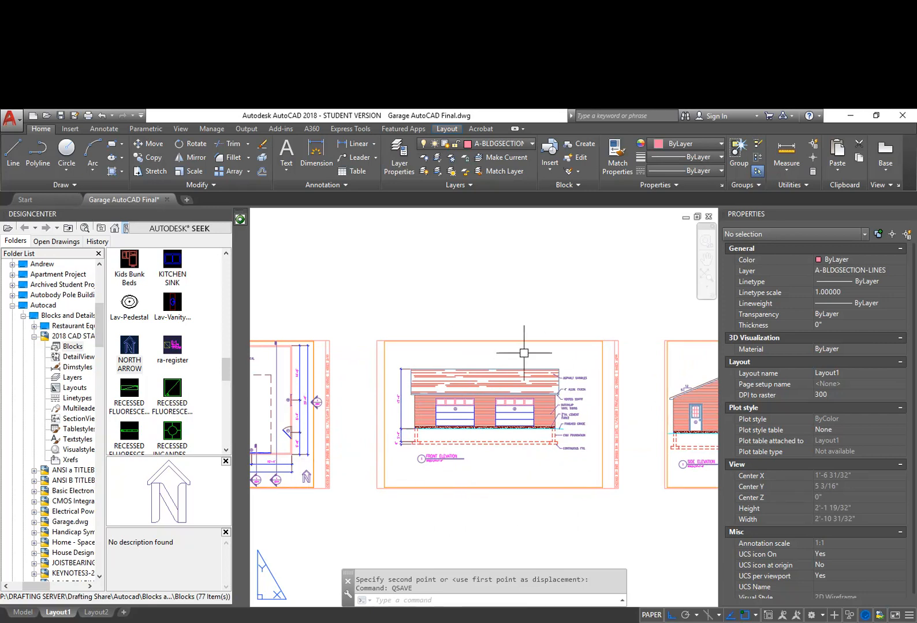
{"action": "middle_click_drag", "start_coordinate": [562, 473], "coordinate": [337, 484]}
{"action": "middle_click_drag", "start_coordinate": [500, 483], "coordinate": [418, 489]}
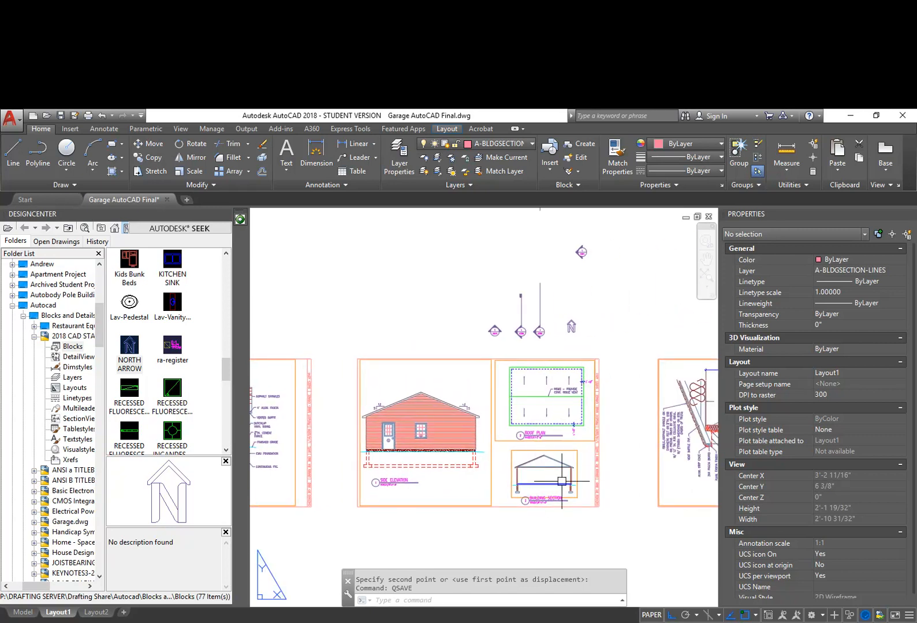
{"action": "middle_click_drag", "start_coordinate": [569, 482], "coordinate": [425, 482]}
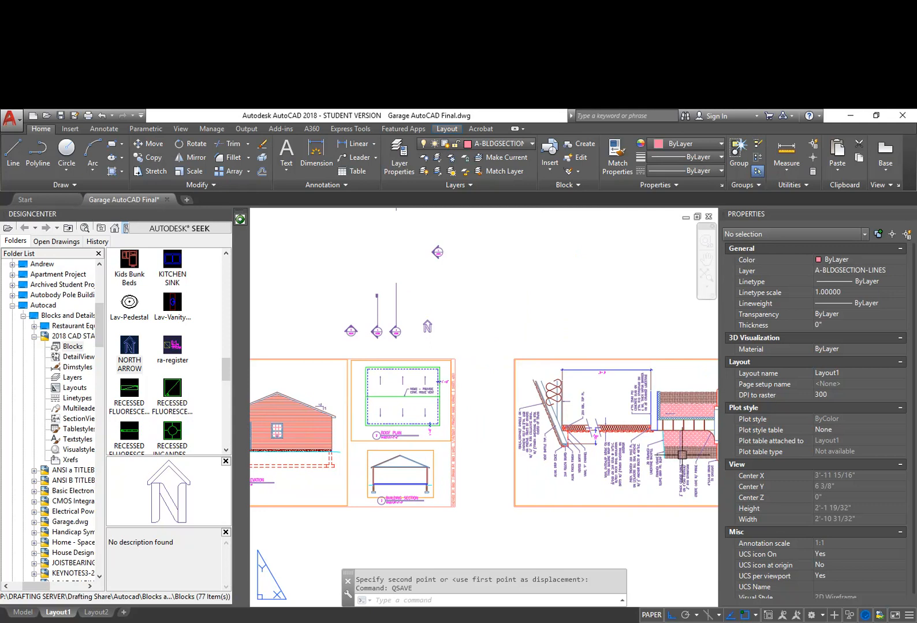
{"action": "middle_click_drag", "start_coordinate": [552, 402], "coordinate": [579, 420]}
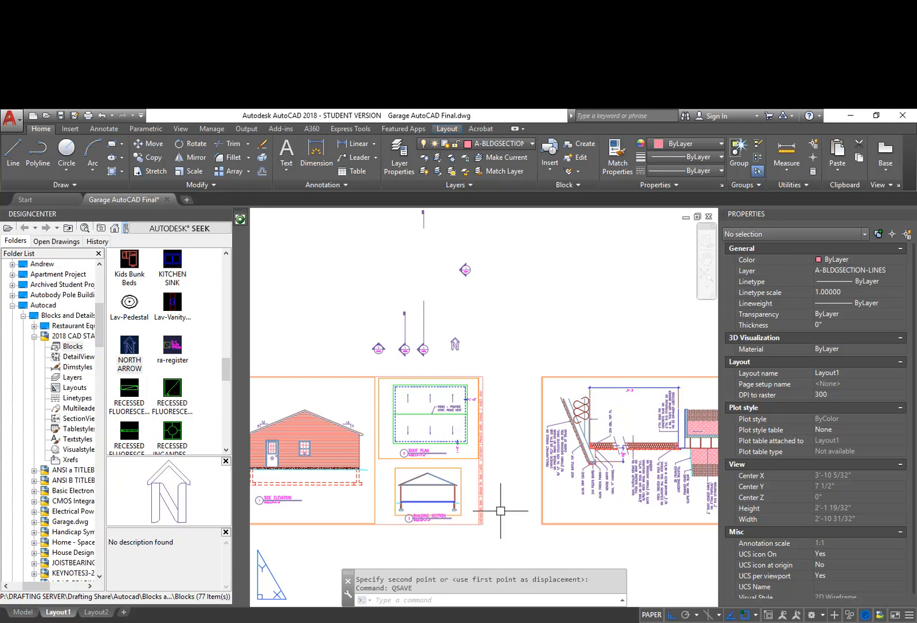
Step: Move the building section title, with its number bubble and scale note, slightly down toward the sheet border
{"action": "scroll", "coordinate": [479, 537], "scroll_direction": "up", "scroll_amount": 4}
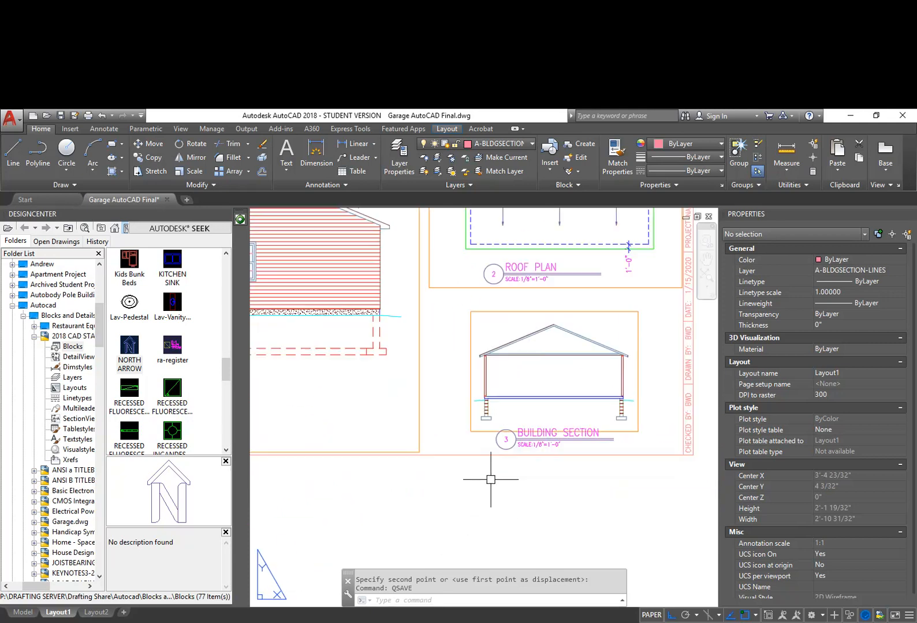
{"action": "scroll", "coordinate": [470, 466], "scroll_direction": "up", "scroll_amount": 2}
{"action": "type", "text": "m"}
{"action": "key", "text": "Return"}
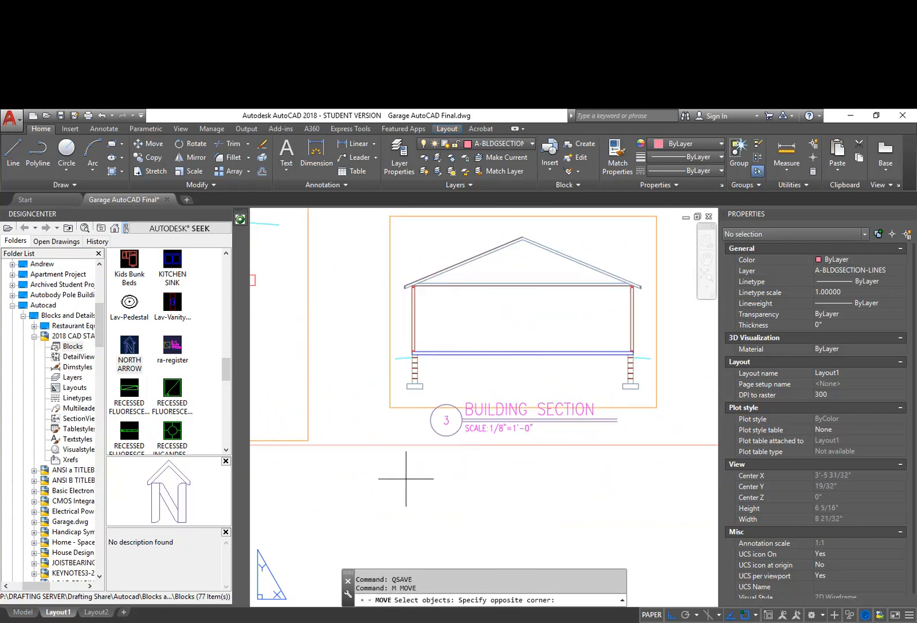
{"action": "left_click", "coordinate": [406, 479]}
{"action": "left_click", "coordinate": [635, 396]}
{"action": "key", "text": "Return"}
{"action": "scroll", "coordinate": [491, 467], "scroll_direction": "up", "scroll_amount": 3}
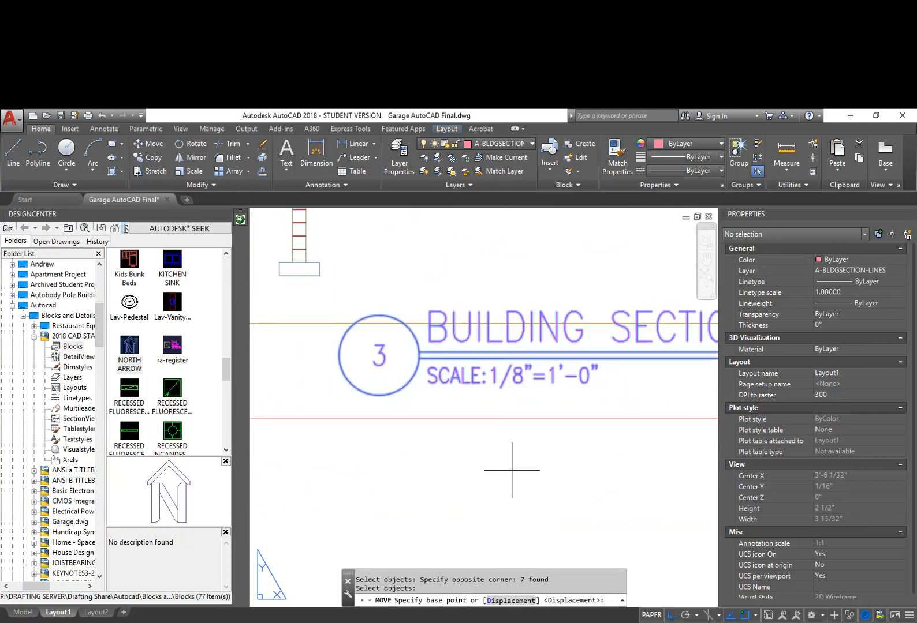
{"action": "left_click", "coordinate": [529, 472]}
{"action": "left_click", "coordinate": [529, 486]}
Step: Shift the building section down inside its viewport, close to the title, and return to paper space
{"action": "scroll", "coordinate": [529, 486], "scroll_direction": "down", "scroll_amount": 4}
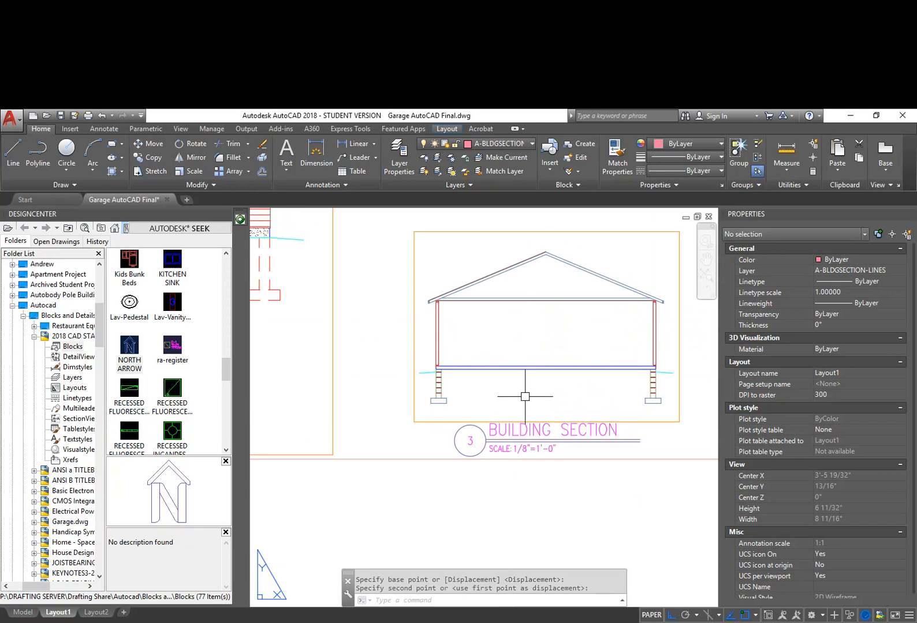
{"action": "scroll", "coordinate": [522, 393], "scroll_direction": "up", "scroll_amount": 3}
{"action": "double_click", "coordinate": [539, 383]}
{"action": "middle_click_drag", "start_coordinate": [547, 388], "coordinate": [546, 413]}
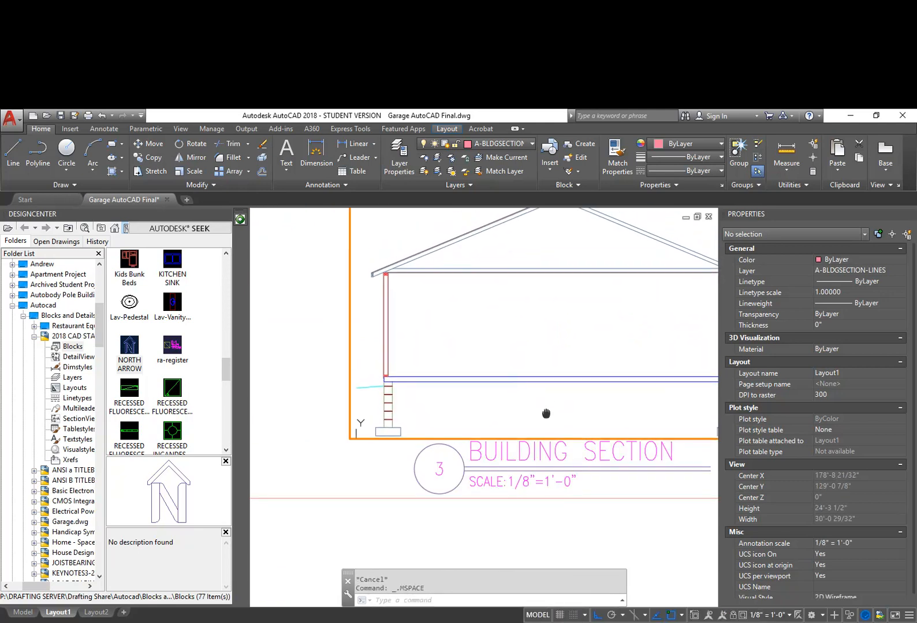
{"action": "double_click", "coordinate": [572, 520]}
Step: Lower the building section viewport's upper edge by about 1/2" to just above the roof ridge
{"action": "scroll", "coordinate": [572, 521], "scroll_direction": "down", "scroll_amount": 3}
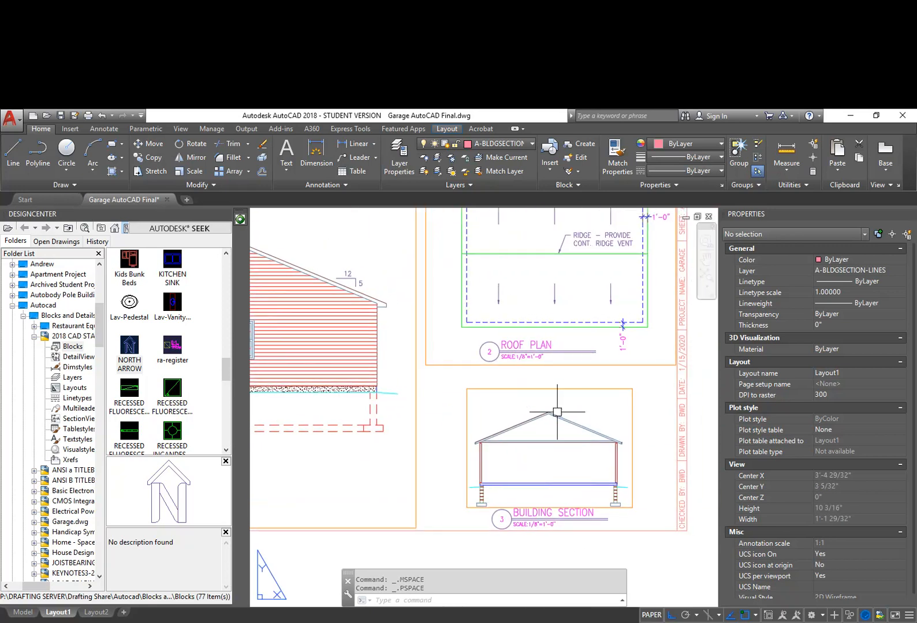
{"action": "scroll", "coordinate": [561, 383], "scroll_direction": "up", "scroll_amount": 3}
{"action": "left_click", "coordinate": [553, 364]}
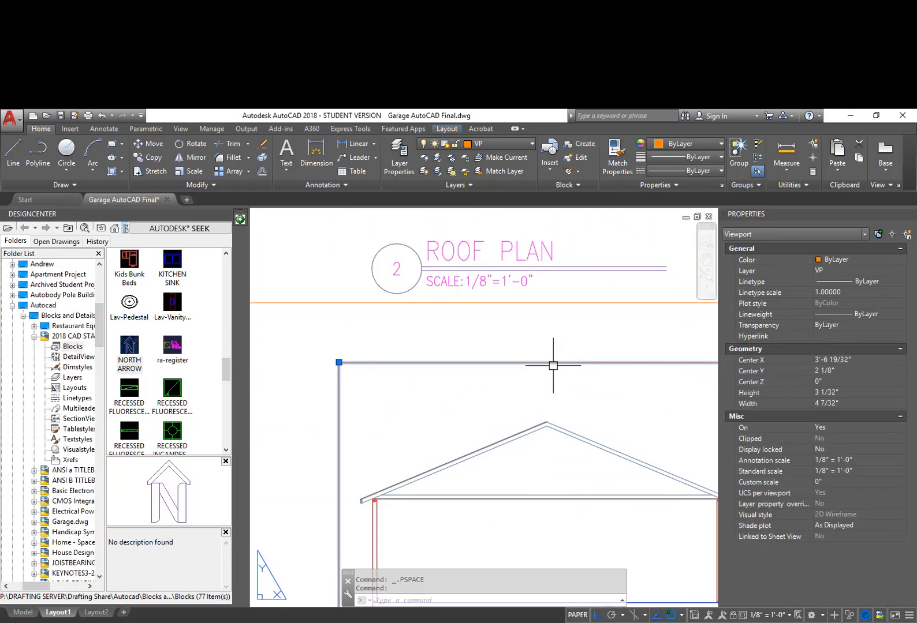
{"action": "left_click", "coordinate": [339, 362]}
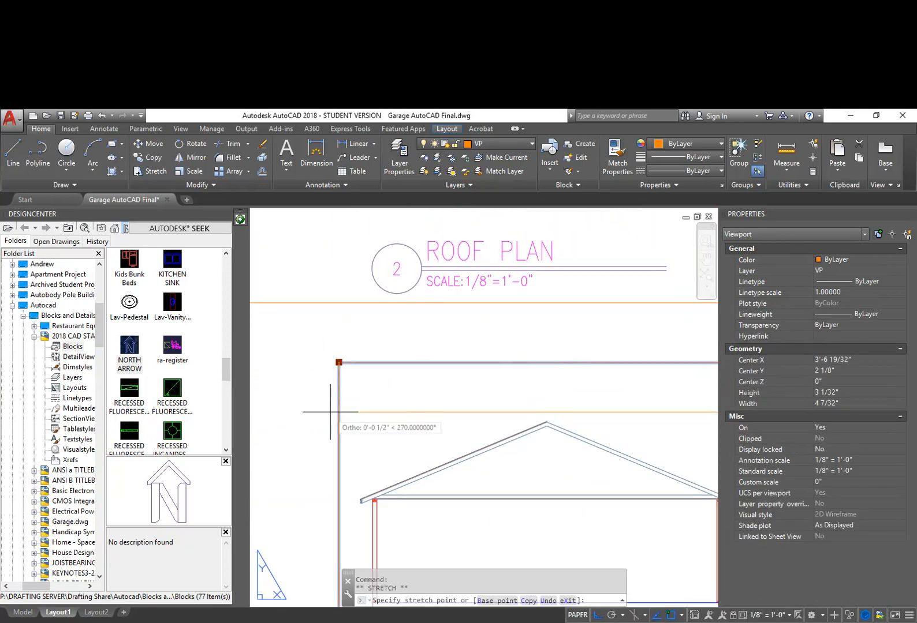
{"action": "key", "text": "Escape"}
{"action": "key", "text": "Escape"}
{"action": "scroll", "coordinate": [381, 415], "scroll_direction": "down", "scroll_amount": 4}
{"action": "middle_click_drag", "start_coordinate": [415, 397], "coordinate": [454, 406]}
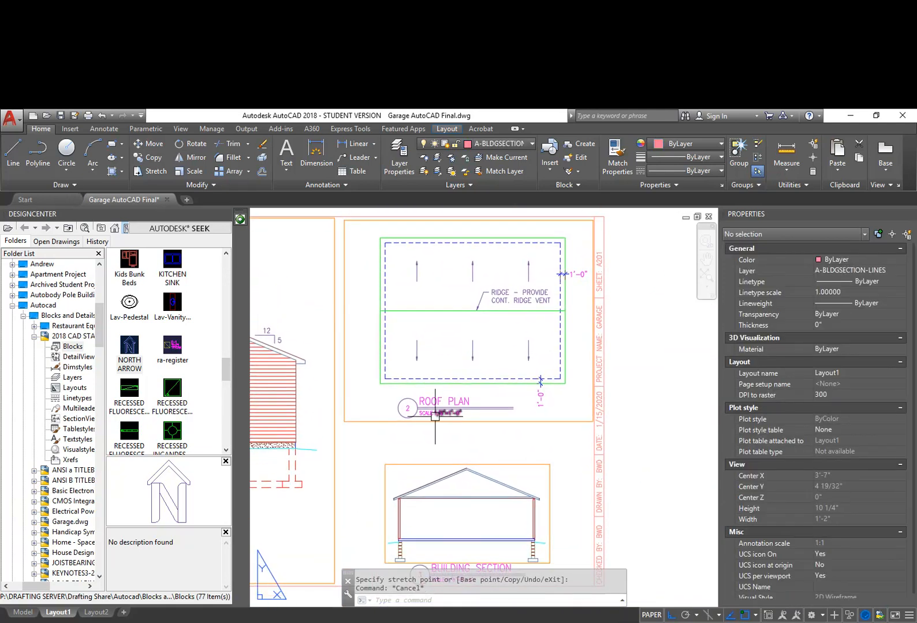
{"action": "left_click", "coordinate": [472, 422]}
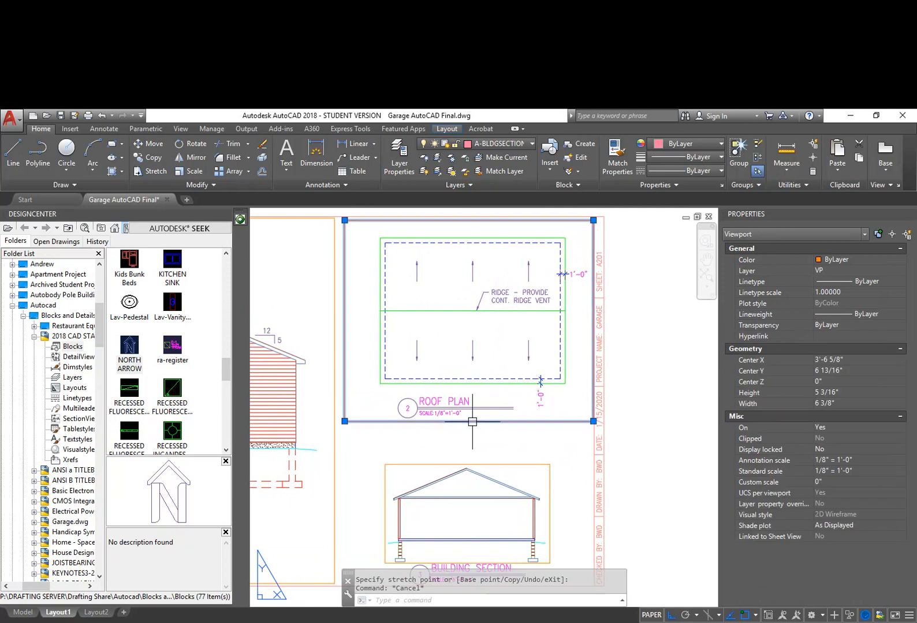
{"action": "left_click", "coordinate": [593, 421]}
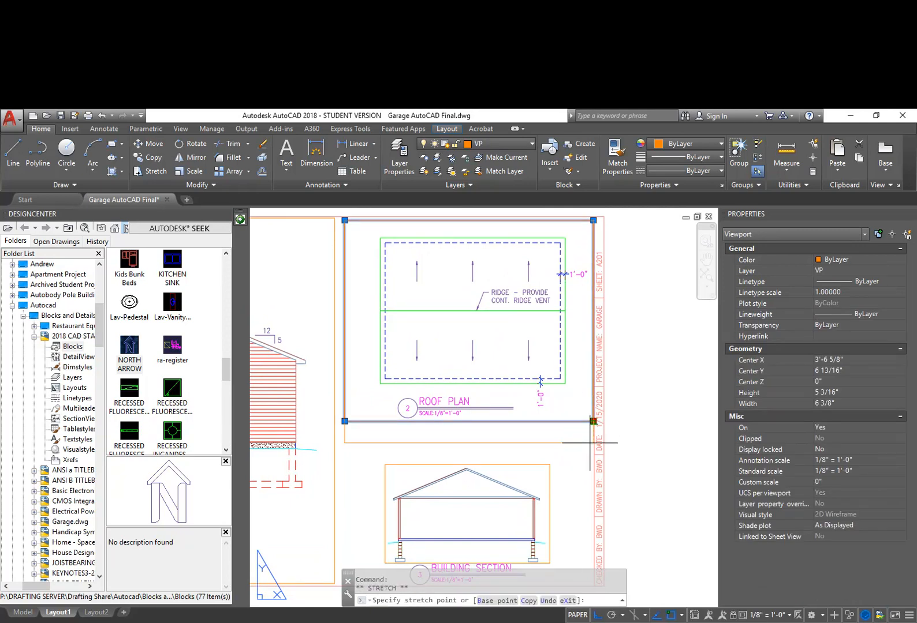
{"action": "key", "text": "Escape"}
{"action": "key", "text": "Escape"}
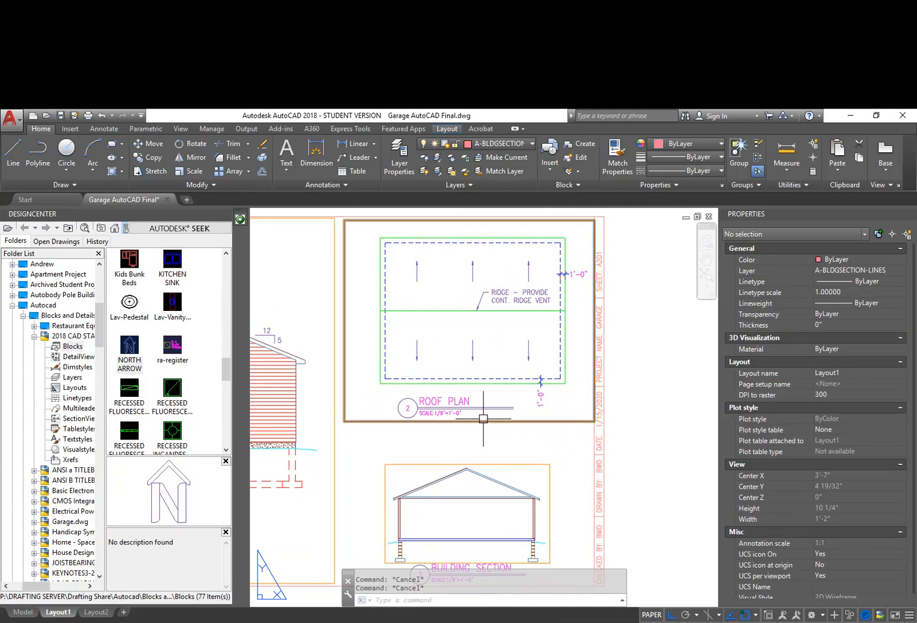
Step: Move the roof plan title, with its number bubble and scale note, straight down to just below the roof plan viewport
{"action": "scroll", "coordinate": [447, 443], "scroll_direction": "up", "scroll_amount": 2}
{"action": "type", "text": "m"}
{"action": "key", "text": "Return"}
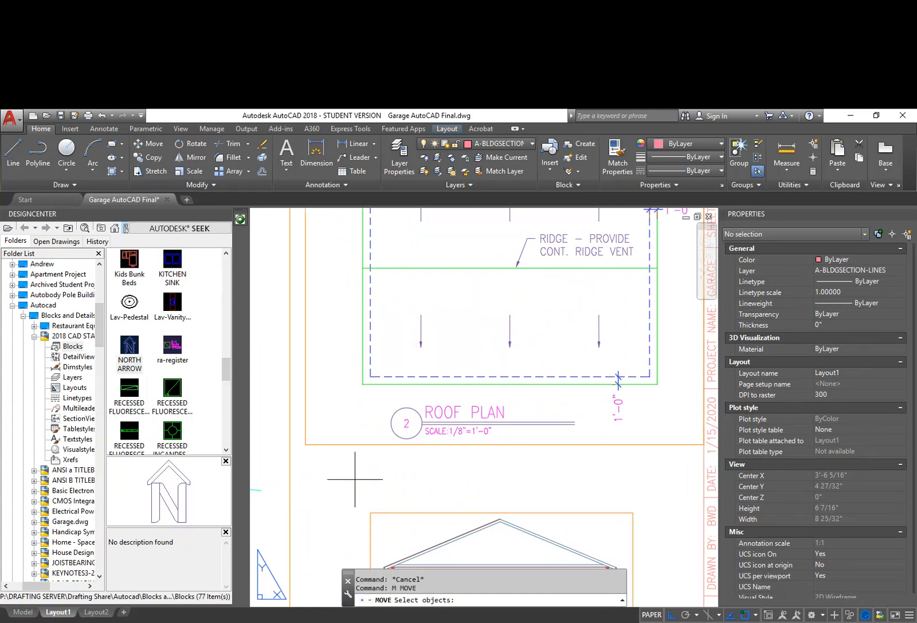
{"action": "left_click", "coordinate": [355, 481]}
{"action": "left_click", "coordinate": [607, 395]}
{"action": "key", "text": "Return"}
{"action": "left_click", "coordinate": [595, 414]}
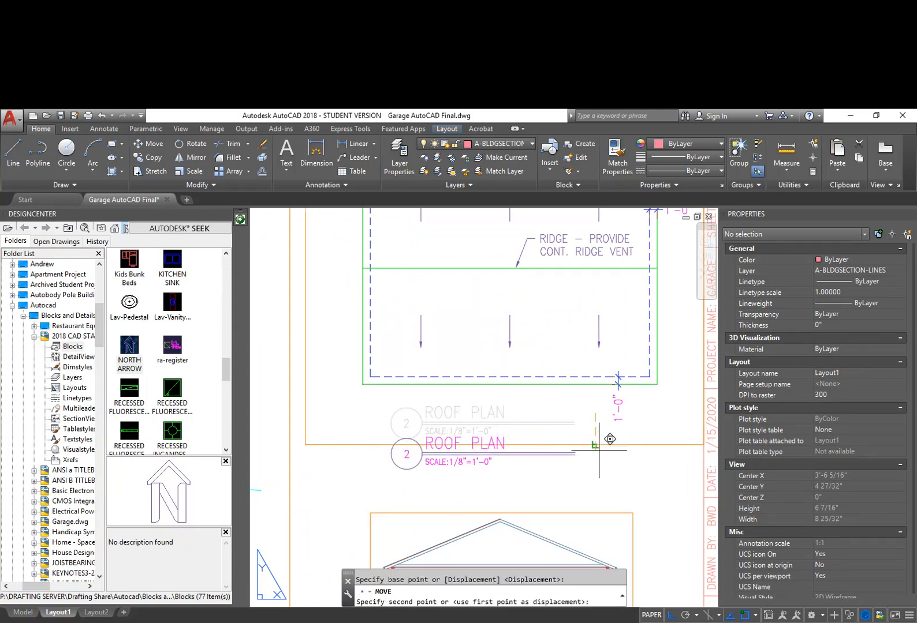
{"action": "left_click", "coordinate": [590, 458]}
{"action": "key", "text": "Escape"}
{"action": "key", "text": "Escape"}
{"action": "middle_click_drag", "start_coordinate": [595, 429], "coordinate": [575, 474]}
{"action": "scroll", "coordinate": [506, 466], "scroll_direction": "down", "scroll_amount": 2}
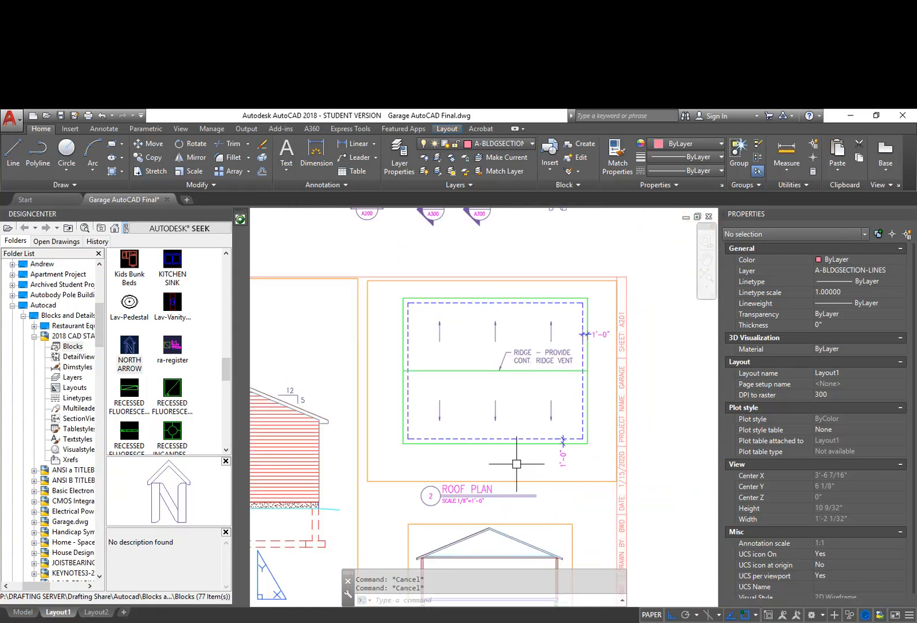
Step: Shift the roof plan slightly left and up inside its viewport and return to paper space
{"action": "double_click", "coordinate": [516, 460]}
{"action": "middle_click_drag", "start_coordinate": [516, 460], "coordinate": [503, 456]}
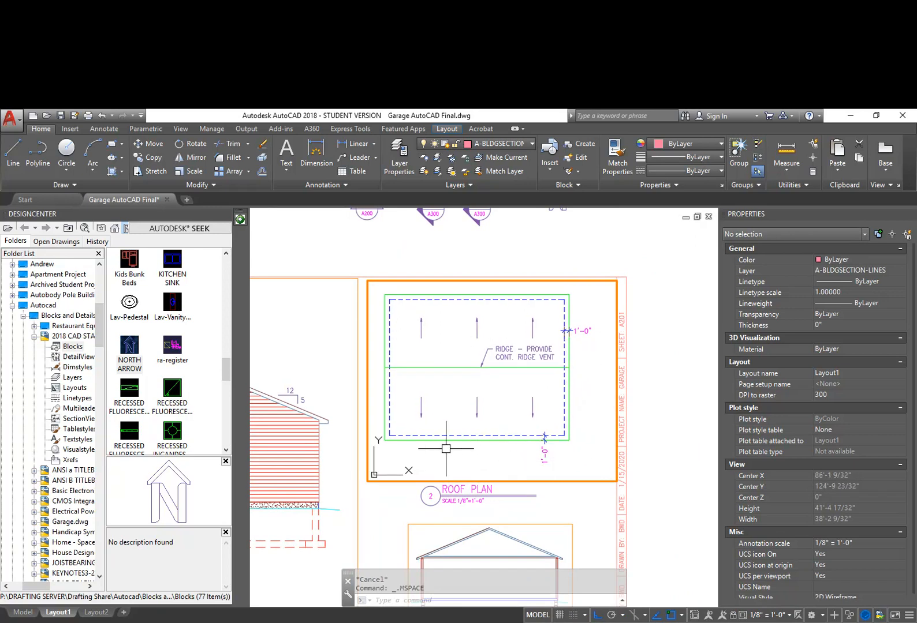
{"action": "double_click", "coordinate": [645, 352]}
Step: Move the loose A200 elevation mark to just below the middle of the roof plan's lower eave with ortho off
{"action": "middle_click_drag", "start_coordinate": [656, 336], "coordinate": [683, 390]}
{"action": "mouse_move", "coordinate": [449, 322]}
{"action": "middle_mouse_down"}
{"action": "mouse_move", "coordinate": [513, 306]}
{"action": "mouse_move", "coordinate": [438, 317]}
{"action": "middle_mouse_up"}
{"action": "type", "text": "m"}
{"action": "key", "text": "space"}
{"action": "left_click", "coordinate": [477, 330]}
{"action": "left_click", "coordinate": [362, 217]}
{"action": "key", "text": "space"}
{"action": "left_click", "coordinate": [415, 271]}
{"action": "key", "text": "F8"}
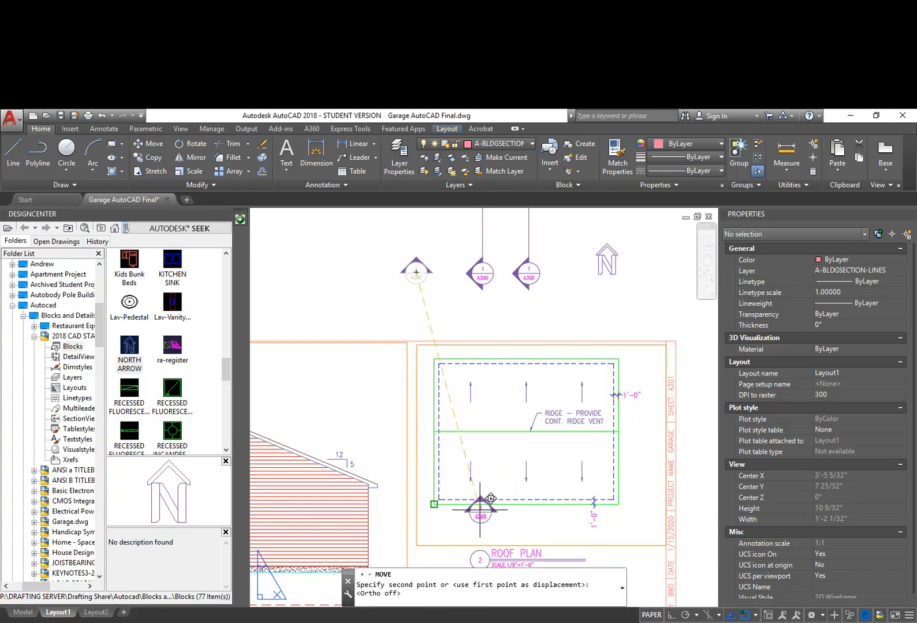
{"action": "scroll", "coordinate": [490, 508], "scroll_direction": "up", "scroll_amount": 2}
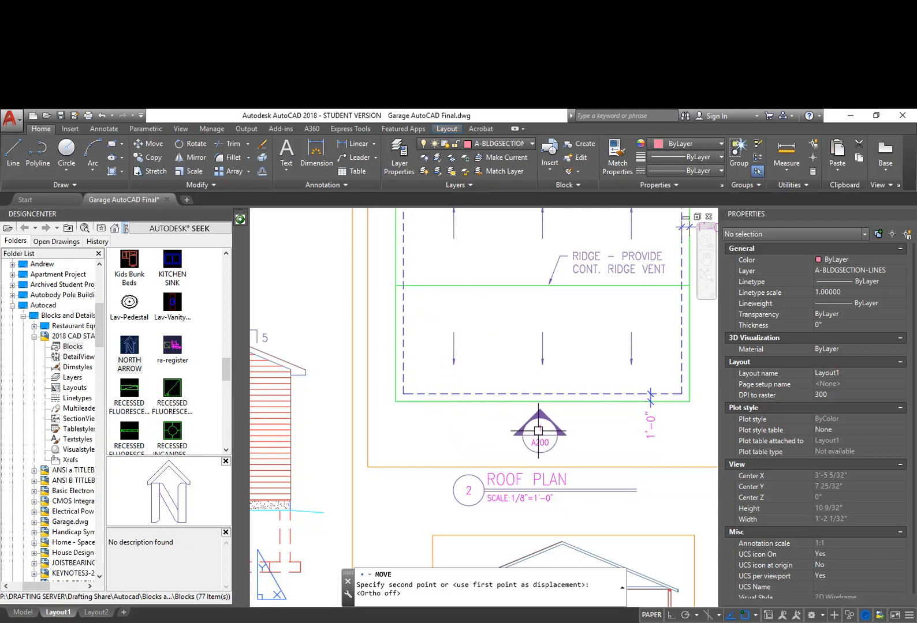
{"action": "left_click", "coordinate": [538, 432]}
{"action": "scroll", "coordinate": [576, 442], "scroll_direction": "down", "scroll_amount": 1}
{"action": "middle_click_drag", "start_coordinate": [599, 248], "coordinate": [588, 312]}
{"action": "middle_click_drag", "start_coordinate": [538, 277], "coordinate": [547, 357]}
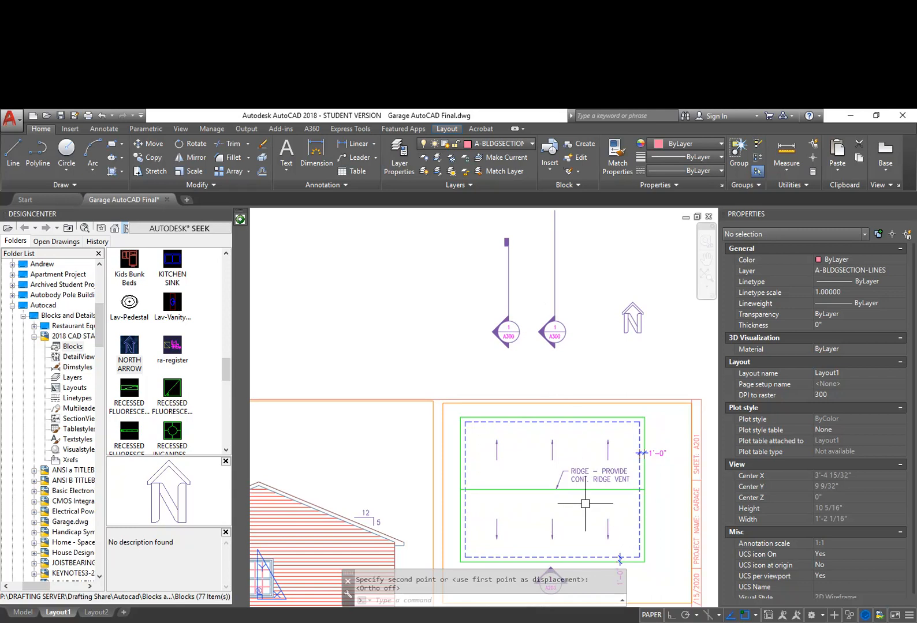
{"action": "middle_click_drag", "start_coordinate": [655, 496], "coordinate": [628, 453]}
{"action": "middle_click_drag", "start_coordinate": [628, 321], "coordinate": [618, 361]}
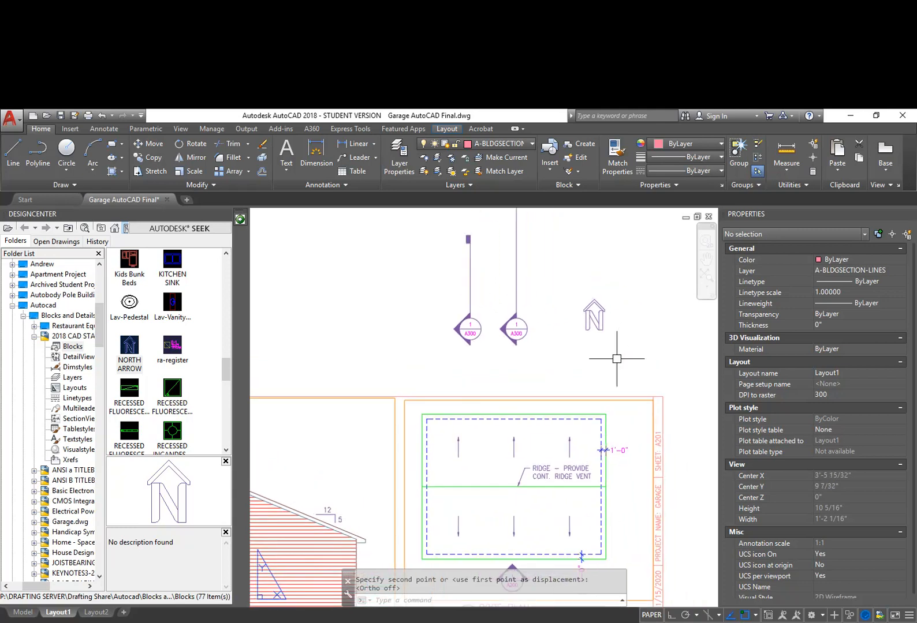
{"action": "type", "text": "m"}
{"action": "key", "text": "Return"}
{"action": "left_click", "coordinate": [634, 351]}
{"action": "key", "text": "Escape"}
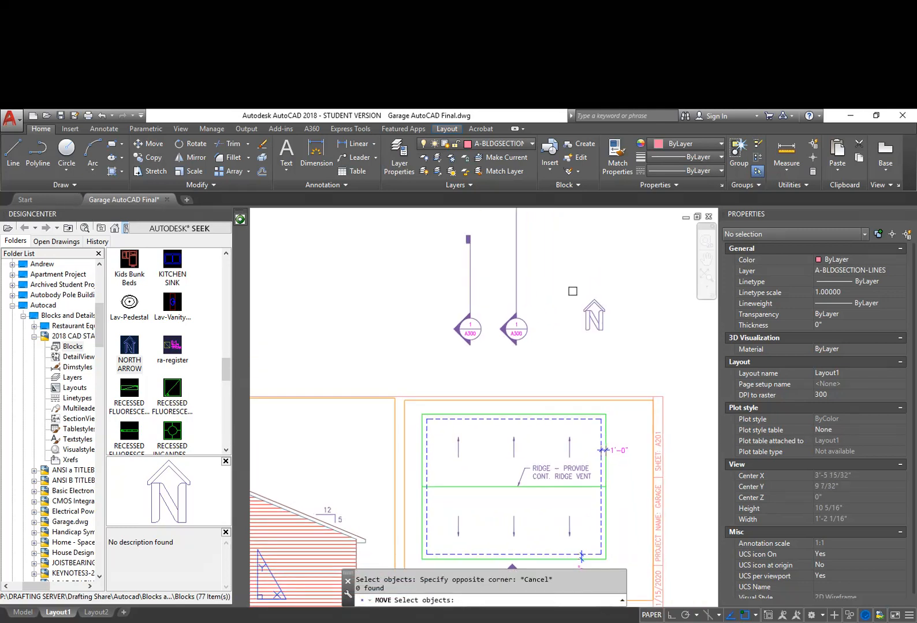
{"action": "key", "text": "Escape"}
{"action": "middle_click_drag", "start_coordinate": [564, 320], "coordinate": [579, 336]}
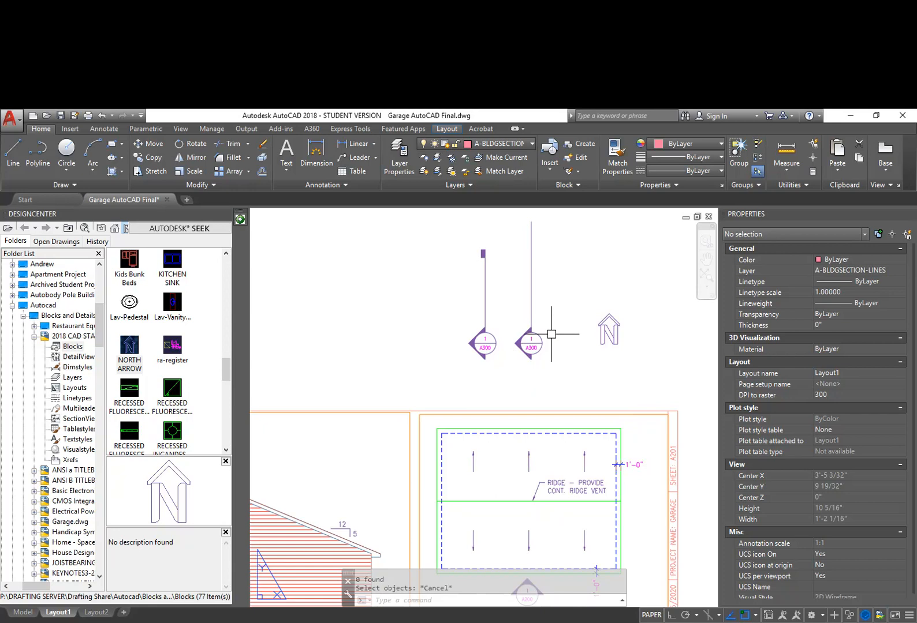
Step: Move the loose A300 section mark with the longer line onto the roof plan, its bubble below the eave beside the A200 mark
{"action": "scroll", "coordinate": [553, 369], "scroll_direction": "down", "scroll_amount": 3}
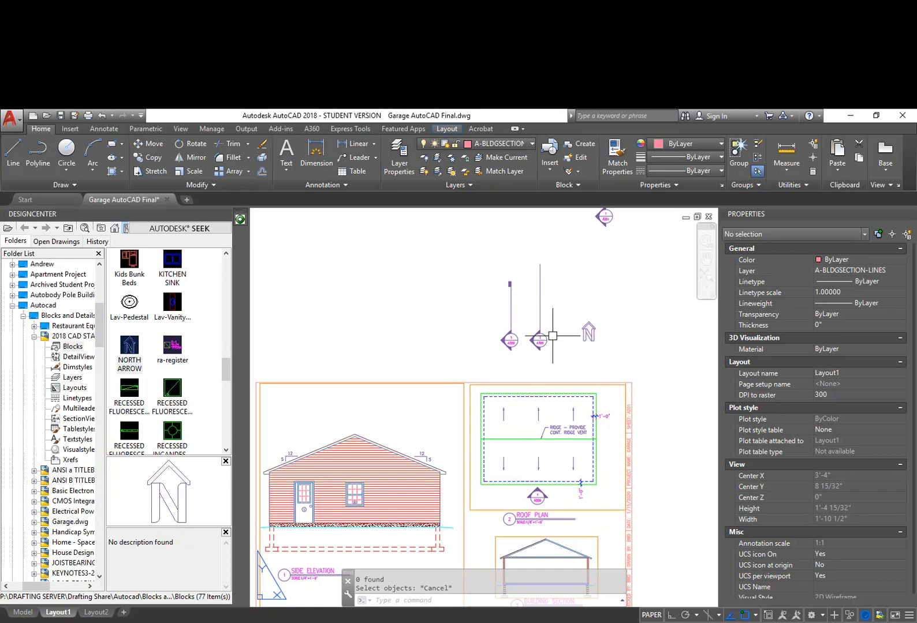
{"action": "type", "text": "m"}
{"action": "key", "text": "Return"}
{"action": "left_click", "coordinate": [556, 357]}
{"action": "left_click", "coordinate": [536, 294]}
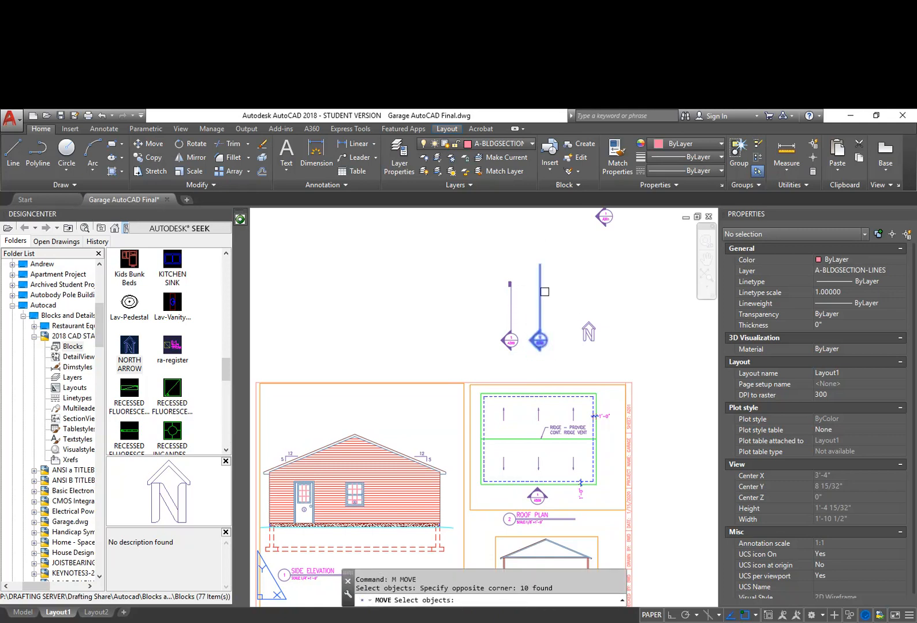
{"action": "scroll", "coordinate": [553, 271], "scroll_direction": "down", "scroll_amount": 4}
{"action": "left_click", "coordinate": [547, 256]}
{"action": "key", "text": "Return"}
{"action": "left_click", "coordinate": [607, 307]}
{"action": "scroll", "coordinate": [605, 353], "scroll_direction": "up", "scroll_amount": 2}
{"action": "middle_click_drag", "start_coordinate": [605, 353], "coordinate": [636, 221]}
{"action": "middle_click_drag", "start_coordinate": [516, 449], "coordinate": [674, 422]}
{"action": "middle_click_drag", "start_coordinate": [450, 392], "coordinate": [509, 415]}
{"action": "scroll", "coordinate": [515, 407], "scroll_direction": "up", "scroll_amount": 2}
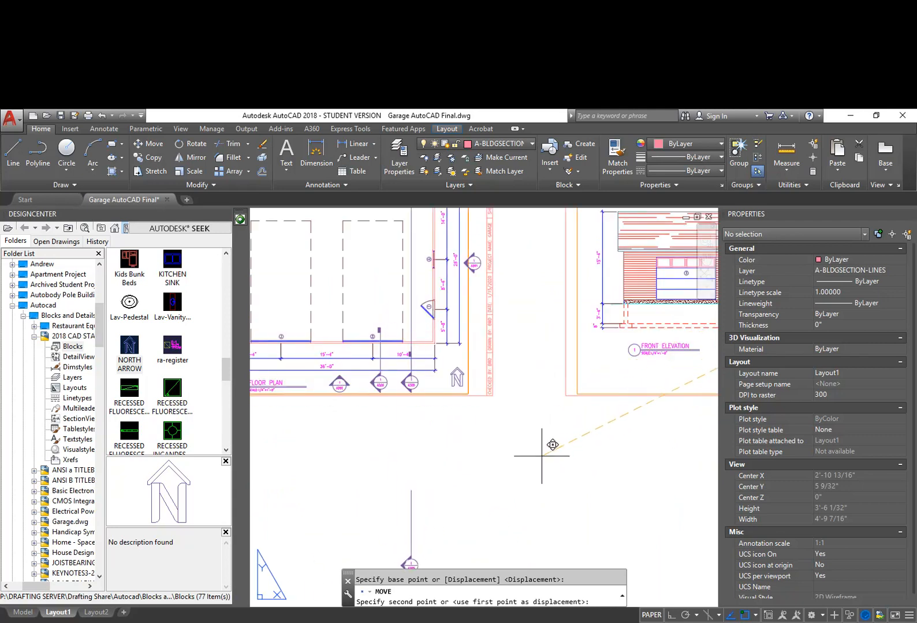
{"action": "scroll", "coordinate": [543, 429], "scroll_direction": "down", "scroll_amount": 3}
{"action": "middle_click_drag", "start_coordinate": [656, 421], "coordinate": [540, 411]}
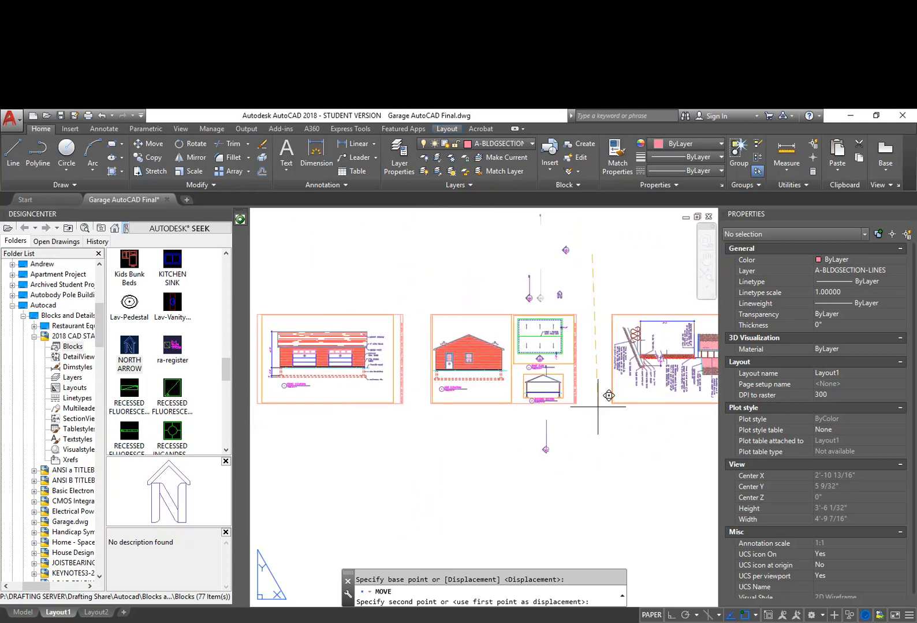
{"action": "scroll", "coordinate": [609, 353], "scroll_direction": "up", "scroll_amount": 3}
{"action": "middle_click_drag", "start_coordinate": [594, 214], "coordinate": [589, 327]}
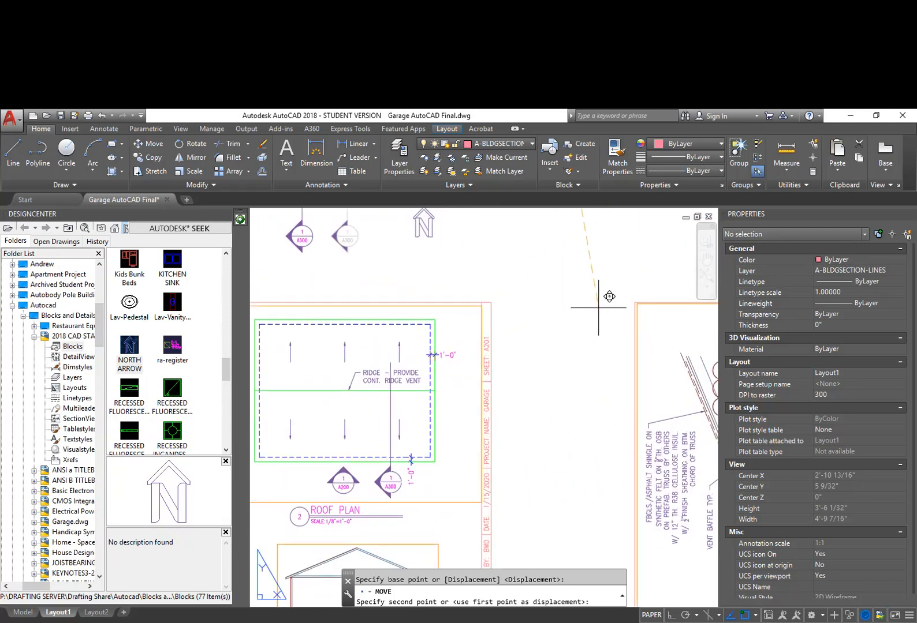
{"action": "left_click", "coordinate": [598, 307]}
Step: Erase the short section line segment left over above the sheet, below its end marker
{"action": "middle_click_drag", "start_coordinate": [471, 291], "coordinate": [493, 371]}
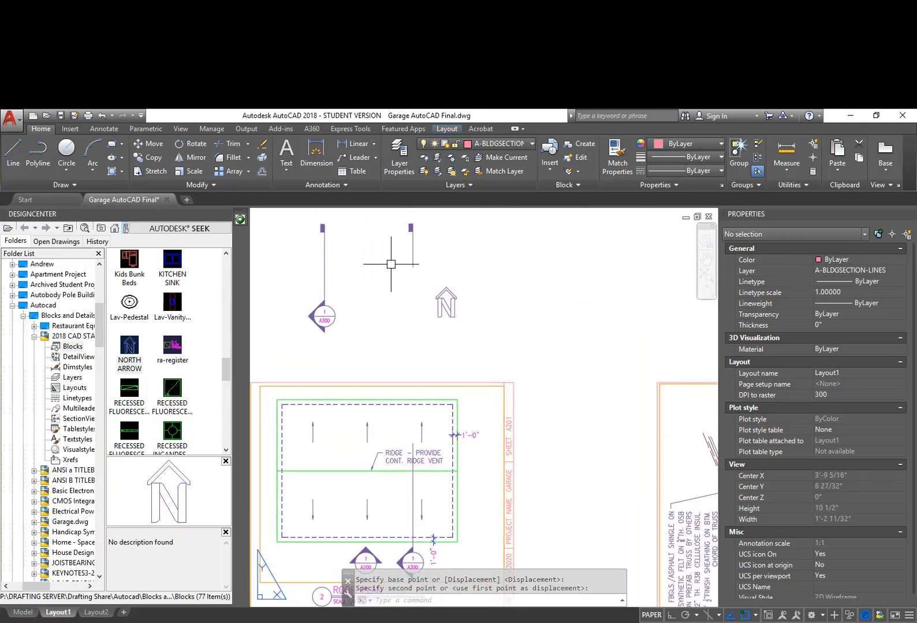
{"action": "left_click", "coordinate": [412, 256]}
{"action": "type", "text": "E"}
{"action": "key", "text": "Return"}
Step: Move the leftover section end marker straight down about 4 11/32" to just above the roof plan's upper eave with ortho on
{"action": "type", "text": "M"}
{"action": "key", "text": "Return"}
{"action": "left_click", "coordinate": [398, 256]}
{"action": "left_click", "coordinate": [447, 212]}
{"action": "key", "text": "Return"}
{"action": "left_click", "coordinate": [587, 246]}
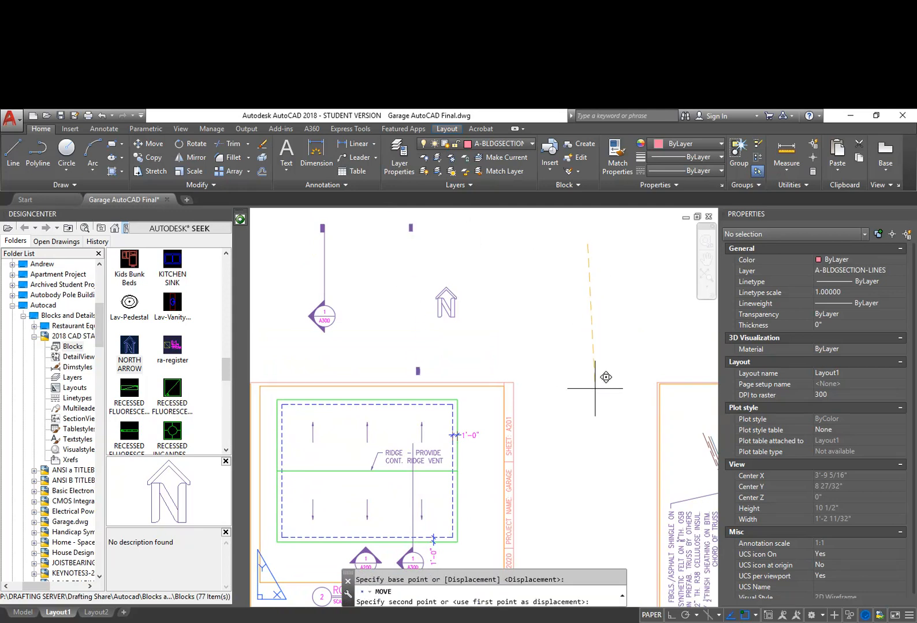
{"action": "key", "text": "F8"}
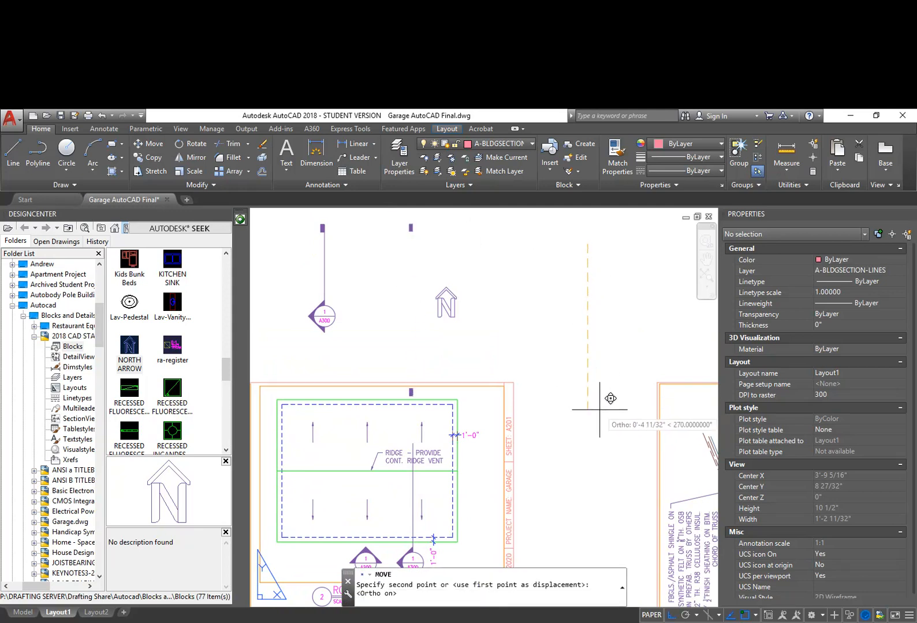
{"action": "key", "text": "Escape"}
Step: Stretch the upper end of the roof plan's section line up to the end marker above the eave
{"action": "scroll", "coordinate": [414, 450], "scroll_direction": "up", "scroll_amount": 4}
{"action": "left_click", "coordinate": [416, 446]}
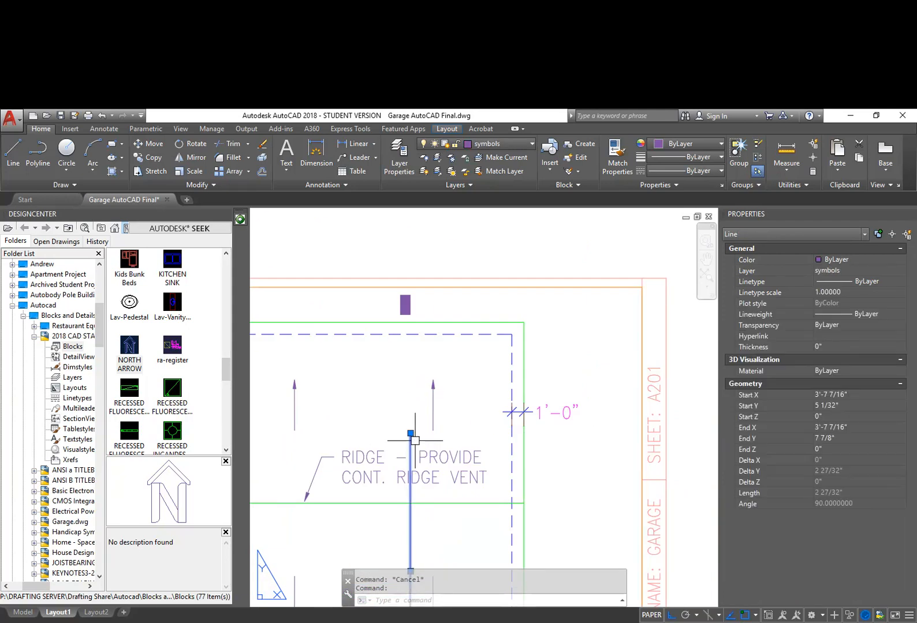
{"action": "left_click", "coordinate": [410, 433]}
{"action": "left_click", "coordinate": [410, 314]}
{"action": "key", "text": "Escape"}
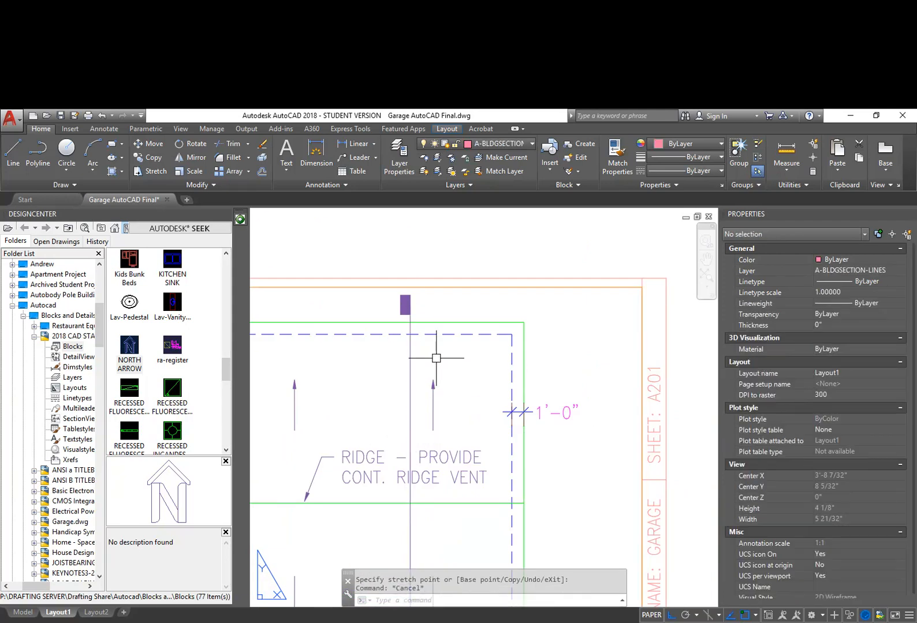
Step: Break the section line on the roof plan so that it leaves a gap around the ridge vent note
{"action": "scroll", "coordinate": [436, 356], "scroll_direction": "down", "scroll_amount": 4}
{"action": "type", "text": "br"}
{"action": "key", "text": "Return"}
{"action": "left_click", "coordinate": [427, 404]}
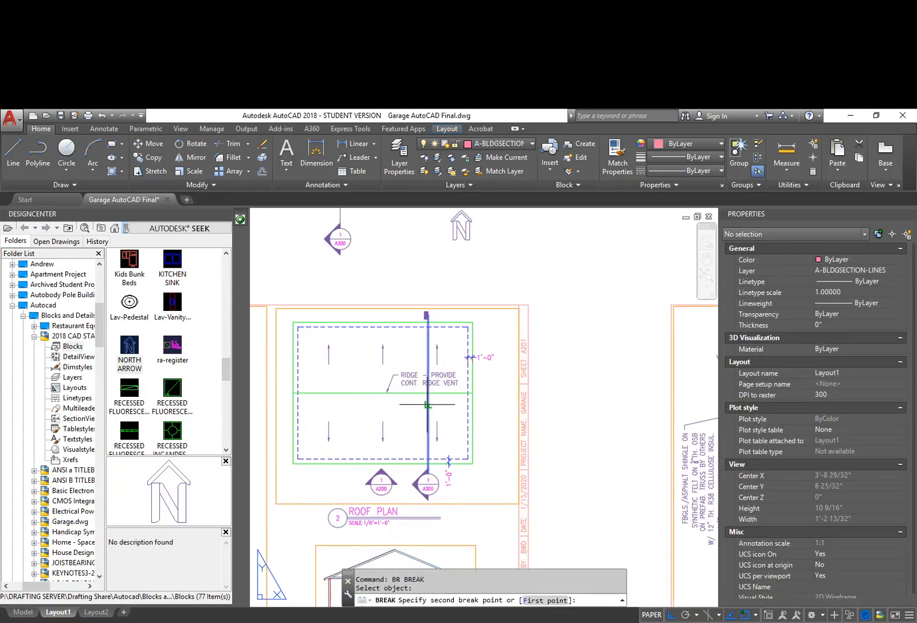
{"action": "scroll", "coordinate": [427, 404], "scroll_direction": "up", "scroll_amount": 3}
{"action": "type", "text": "F"}
{"action": "key", "text": "Return"}
{"action": "left_click", "coordinate": [430, 392]}
{"action": "left_click", "coordinate": [434, 289]}
{"action": "scroll", "coordinate": [485, 347], "scroll_direction": "down", "scroll_amount": 3}
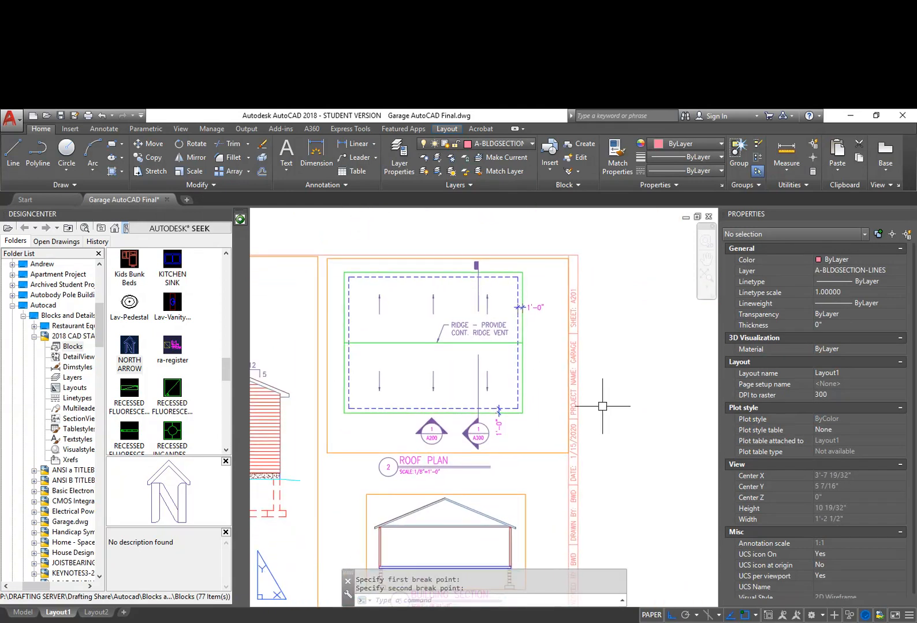
Step: Examine the section and elevation marks on the foundation plan, floor plan, front elevation and roof plan sheets
{"action": "scroll", "coordinate": [602, 407], "scroll_direction": "down", "scroll_amount": 3}
{"action": "scroll", "coordinate": [373, 522], "scroll_direction": "down", "scroll_amount": 2}
{"action": "scroll", "coordinate": [413, 402], "scroll_direction": "up", "scroll_amount": 3}
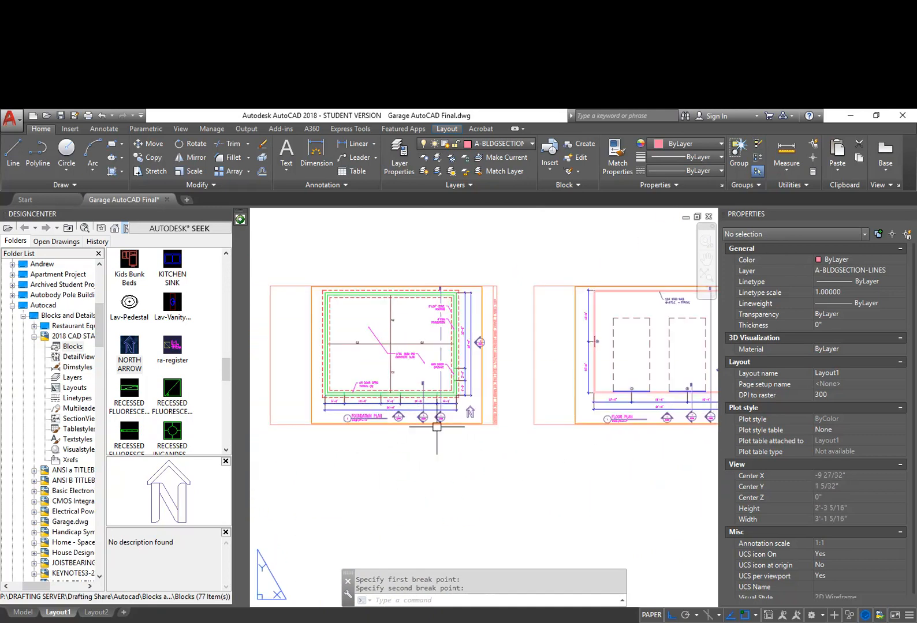
{"action": "scroll", "coordinate": [438, 431], "scroll_direction": "up", "scroll_amount": 5}
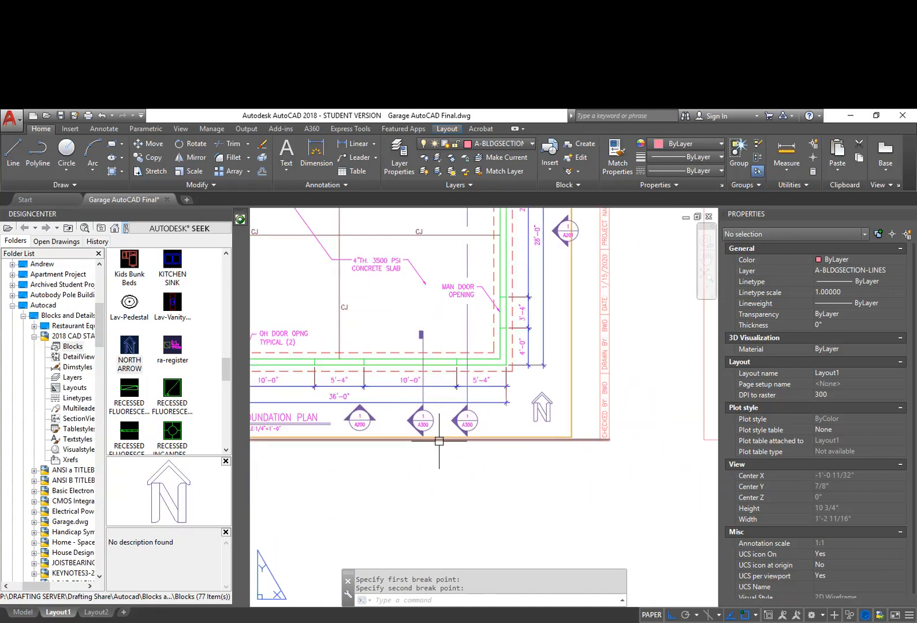
{"action": "scroll", "coordinate": [489, 420], "scroll_direction": "down", "scroll_amount": 5}
{"action": "middle_click_drag", "start_coordinate": [594, 424], "coordinate": [260, 425]}
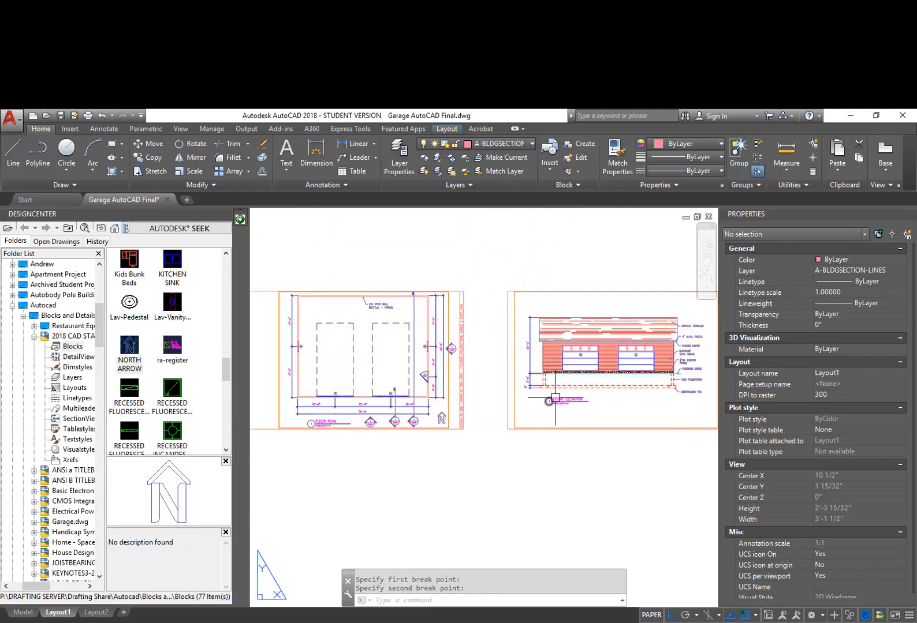
{"action": "middle_click_drag", "start_coordinate": [542, 401], "coordinate": [377, 414]}
{"action": "middle_click_drag", "start_coordinate": [622, 377], "coordinate": [362, 378]}
{"action": "middle_click_drag", "start_coordinate": [583, 370], "coordinate": [523, 370]}
{"action": "scroll", "coordinate": [459, 338], "scroll_direction": "up", "scroll_amount": 5}
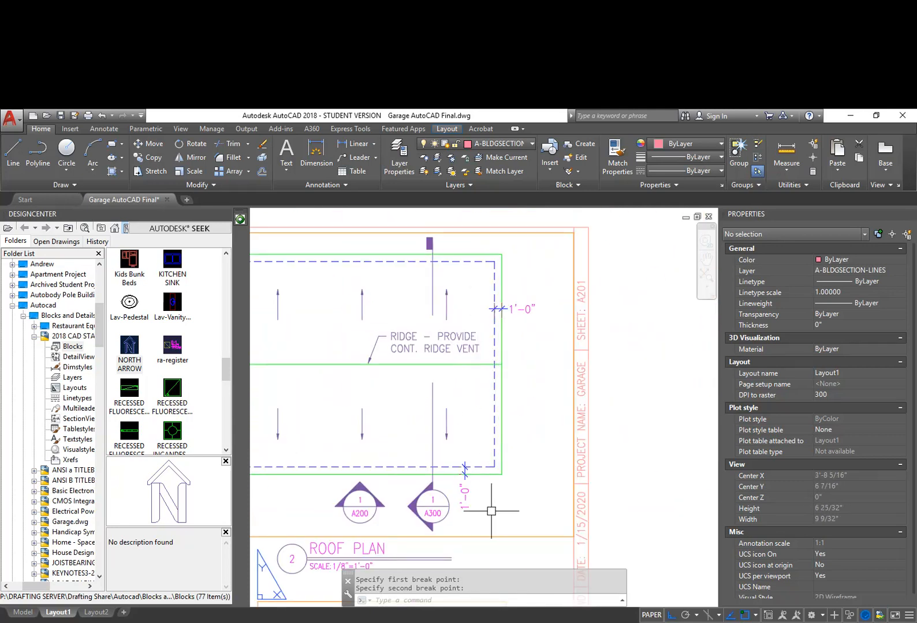
Step: Move the lower eave's 1'-0" overhang dimension to near the roof plan's left corner through the viewport, and return to paper space
{"action": "middle_click_drag", "start_coordinate": [467, 516], "coordinate": [543, 470]}
{"action": "double_click", "coordinate": [537, 457]}
{"action": "left_click", "coordinate": [538, 453]}
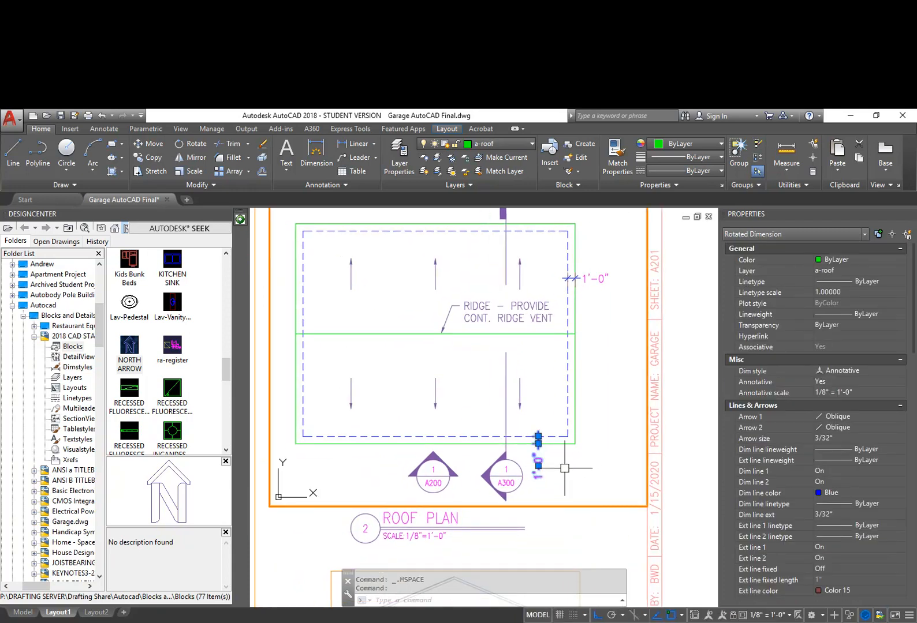
{"action": "key", "text": "Escape"}
{"action": "type", "text": "m"}
{"action": "key", "text": "Return"}
{"action": "left_click", "coordinate": [538, 457]}
{"action": "key", "text": "Return"}
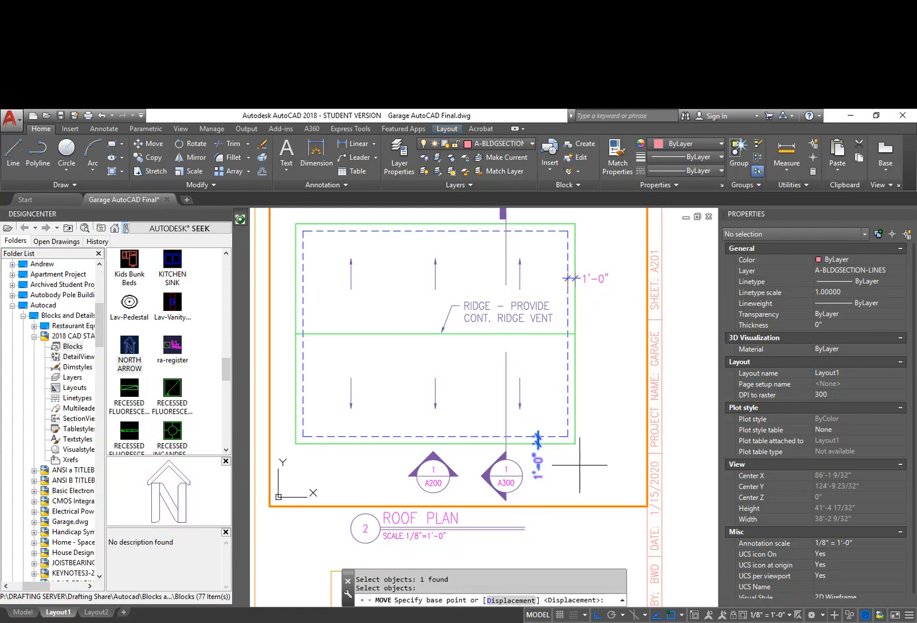
{"action": "left_click", "coordinate": [575, 465]}
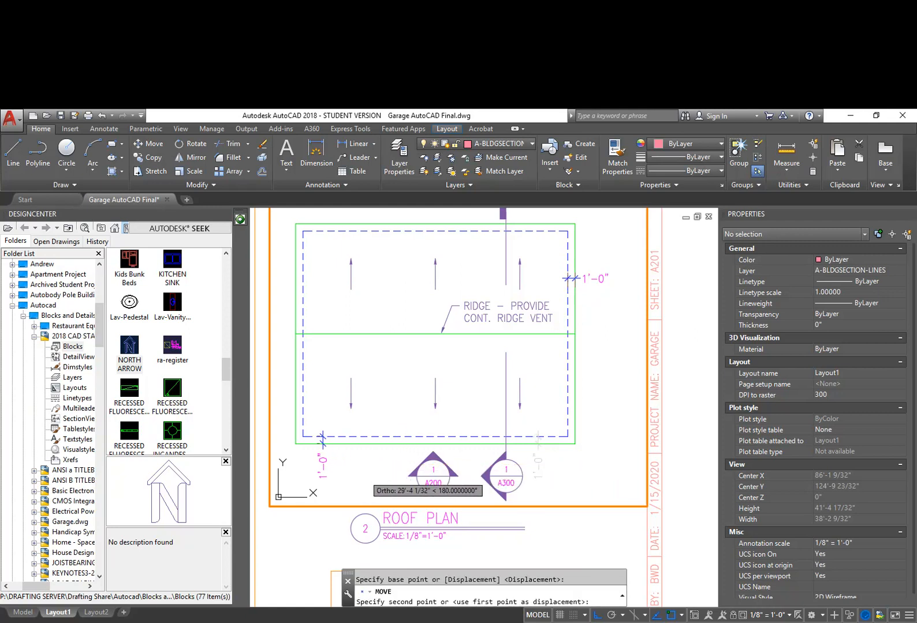
{"action": "left_click", "coordinate": [375, 464]}
{"action": "double_click", "coordinate": [689, 469]}
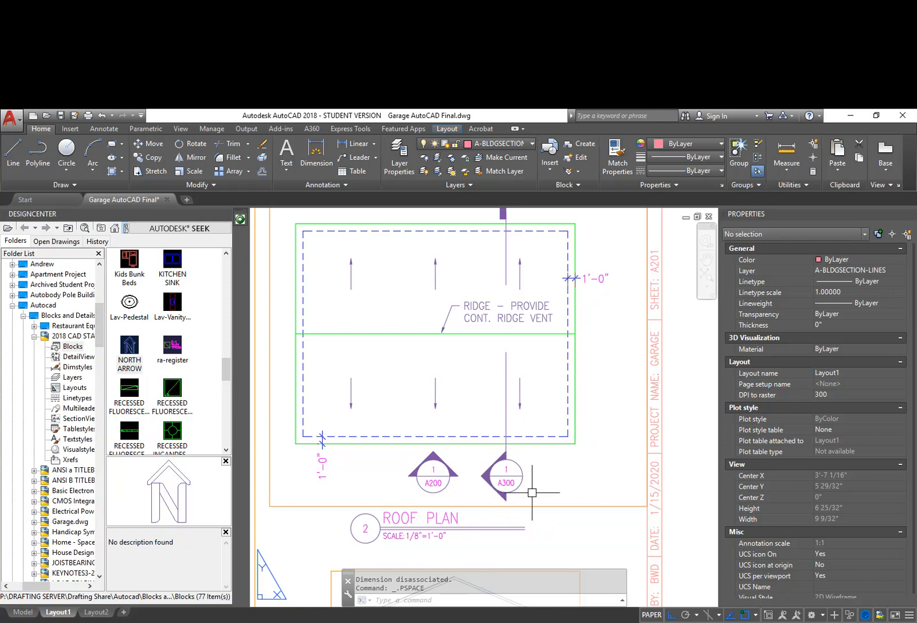
Step: Move the A300 section mark, its broken line and its end marker straight across toward the roof plan's right edge
{"action": "type", "text": "m"}
{"action": "key", "text": "Return"}
{"action": "left_click", "coordinate": [470, 523]}
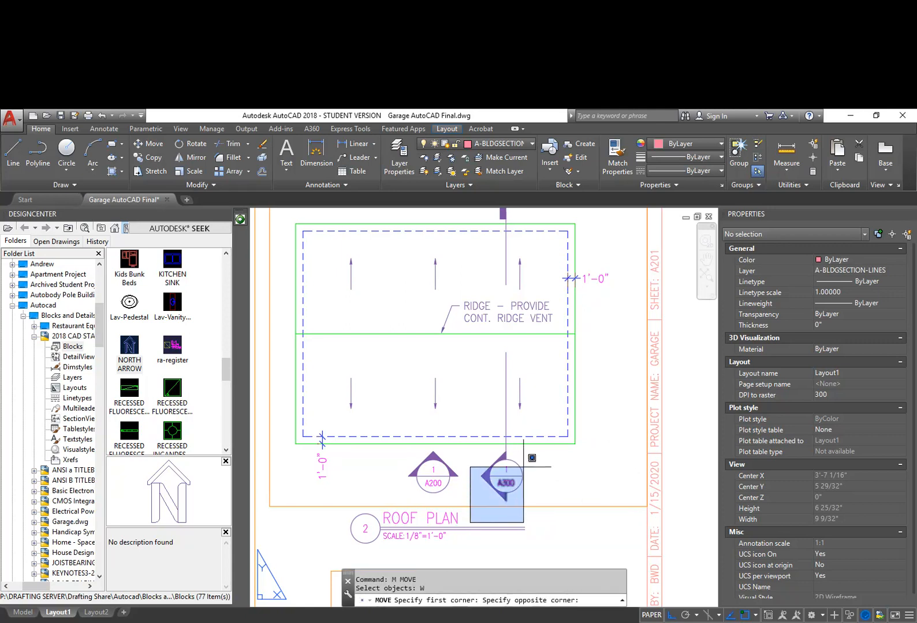
{"action": "left_click", "coordinate": [556, 422]}
{"action": "left_click", "coordinate": [505, 365]}
{"action": "left_click", "coordinate": [504, 254]}
{"action": "middle_click_drag", "start_coordinate": [500, 245], "coordinate": [502, 258]}
{"action": "left_click", "coordinate": [483, 266]}
{"action": "left_click", "coordinate": [513, 226]}
{"action": "key", "text": "Return"}
{"action": "left_click", "coordinate": [547, 474]}
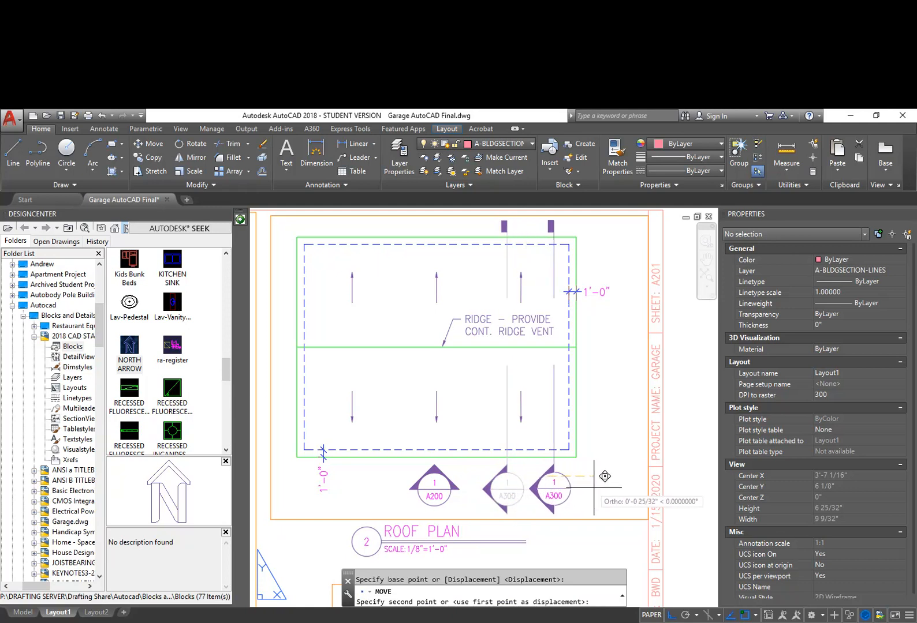
{"action": "left_click", "coordinate": [592, 475]}
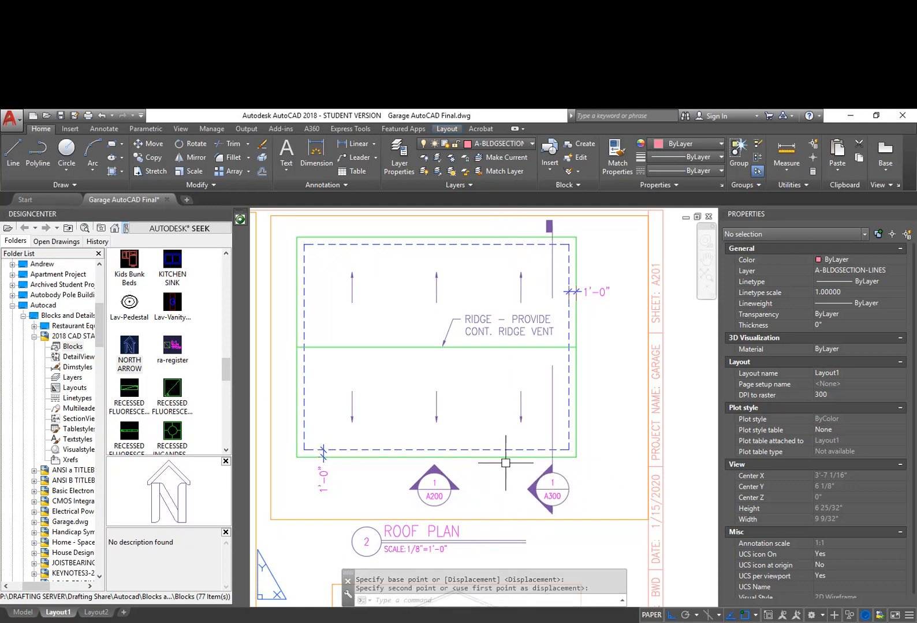
Step: Shorten the spare A300 section mark above sheet A201 by stretching its end marker down toward the bubble
{"action": "left_click", "coordinate": [687, 440]}
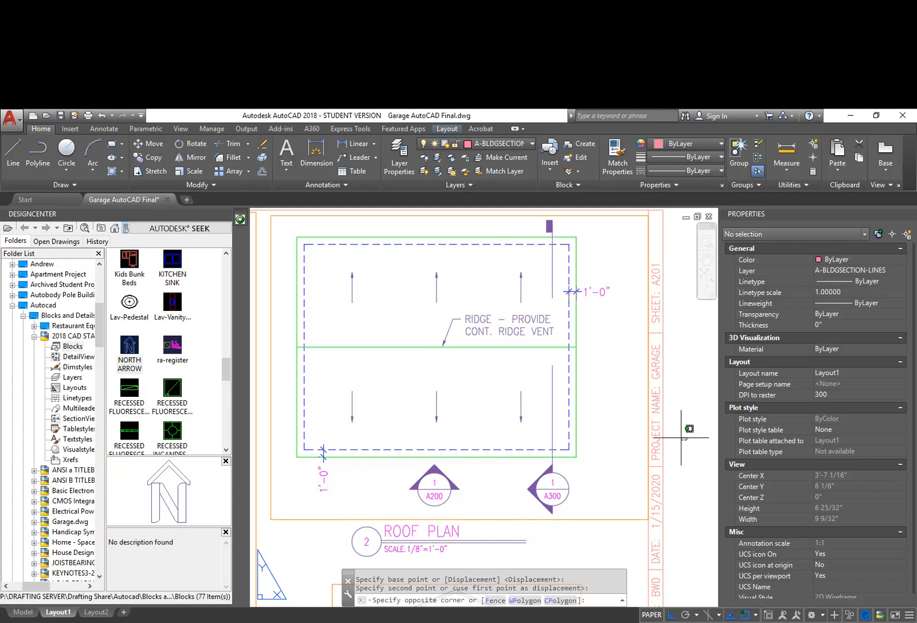
{"action": "middle_click_drag", "start_coordinate": [700, 374], "coordinate": [693, 406]}
{"action": "key", "text": "Escape"}
{"action": "key", "text": "Escape"}
{"action": "scroll", "coordinate": [692, 378], "scroll_direction": "down", "scroll_amount": 1}
{"action": "middle_click_drag", "start_coordinate": [638, 307], "coordinate": [621, 367]}
{"action": "middle_click_drag", "start_coordinate": [508, 328], "coordinate": [515, 351]}
{"action": "type", "text": "s"}
{"action": "key", "text": "Return"}
{"action": "middle_click_drag", "start_coordinate": [495, 252], "coordinate": [520, 273]}
{"action": "left_click", "coordinate": [519, 274]}
{"action": "left_click", "coordinate": [473, 234]}
{"action": "key", "text": "Return"}
{"action": "left_click", "coordinate": [548, 246]}
{"action": "left_click", "coordinate": [553, 292]}
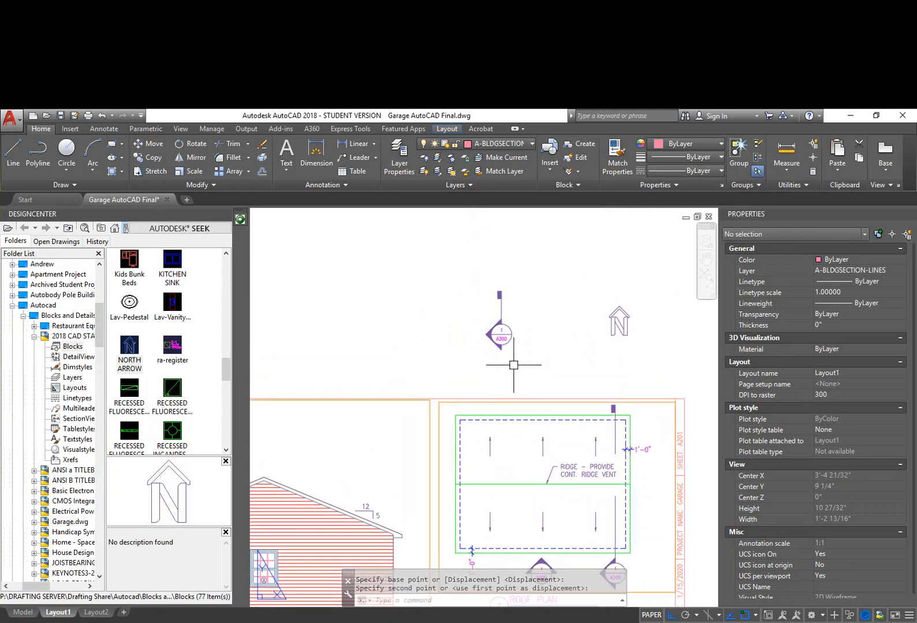
Step: Move the spare A300 section mark with Ortho off to below the roof plan, between the A200 and A300 marks
{"action": "type", "text": "m"}
{"action": "key", "text": "Return"}
{"action": "left_click", "coordinate": [537, 372]}
{"action": "left_click", "coordinate": [459, 270]}
{"action": "key", "text": "Return"}
{"action": "left_click", "coordinate": [501, 334]}
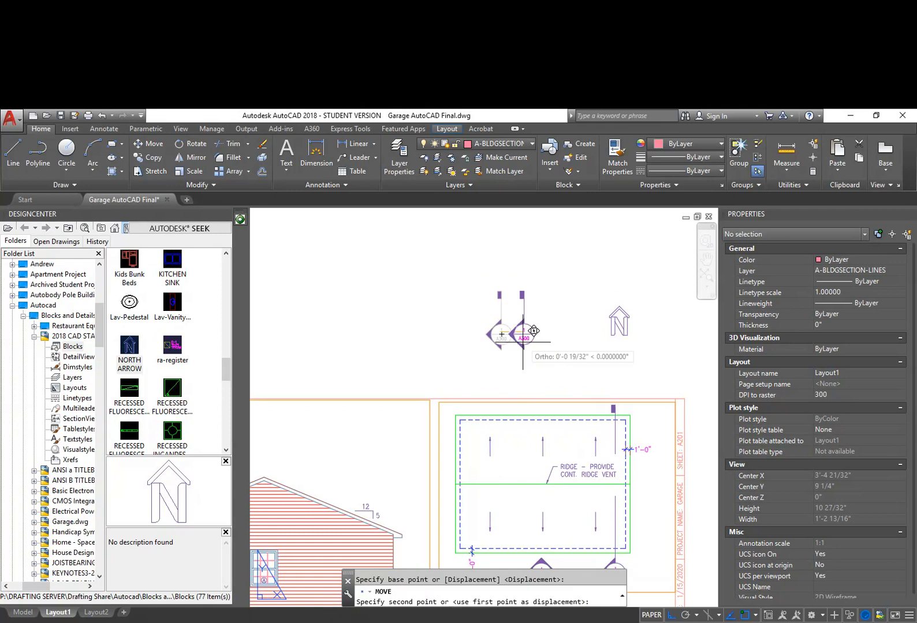
{"action": "key", "text": "F8"}
{"action": "middle_click_drag", "start_coordinate": [534, 514], "coordinate": [532, 345]}
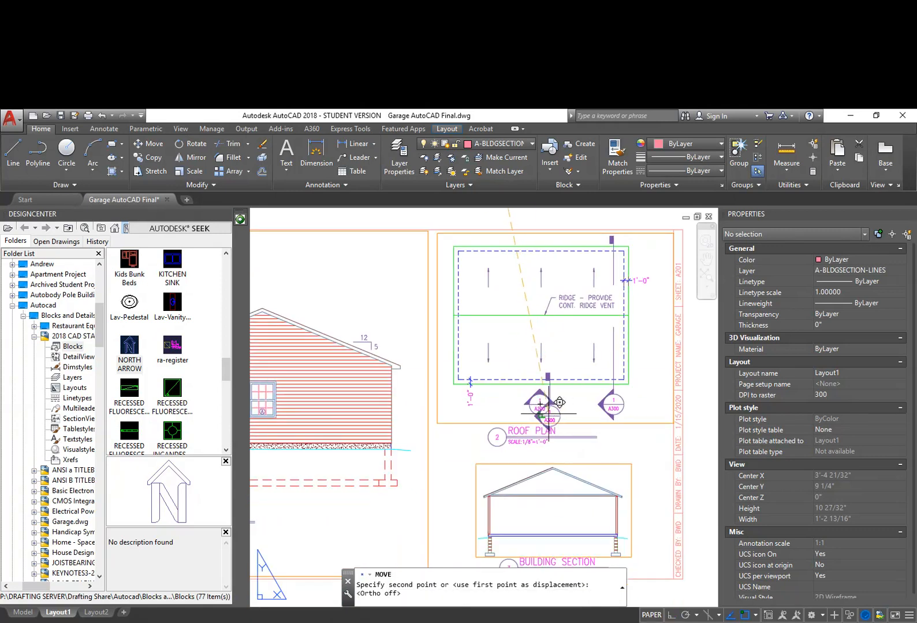
{"action": "scroll", "coordinate": [555, 414], "scroll_direction": "up", "scroll_amount": 5}
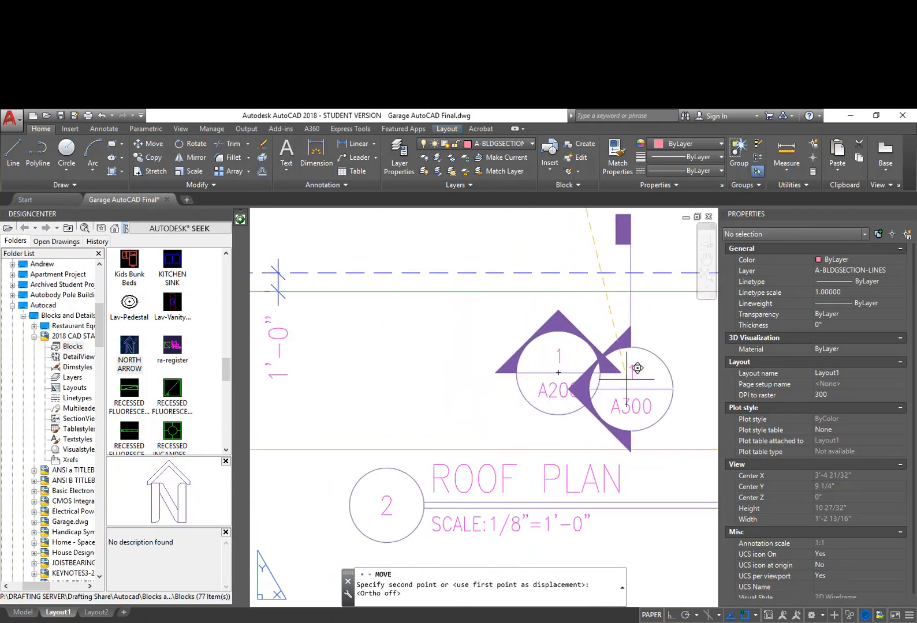
{"action": "middle_click_drag", "start_coordinate": [628, 368], "coordinate": [474, 378]}
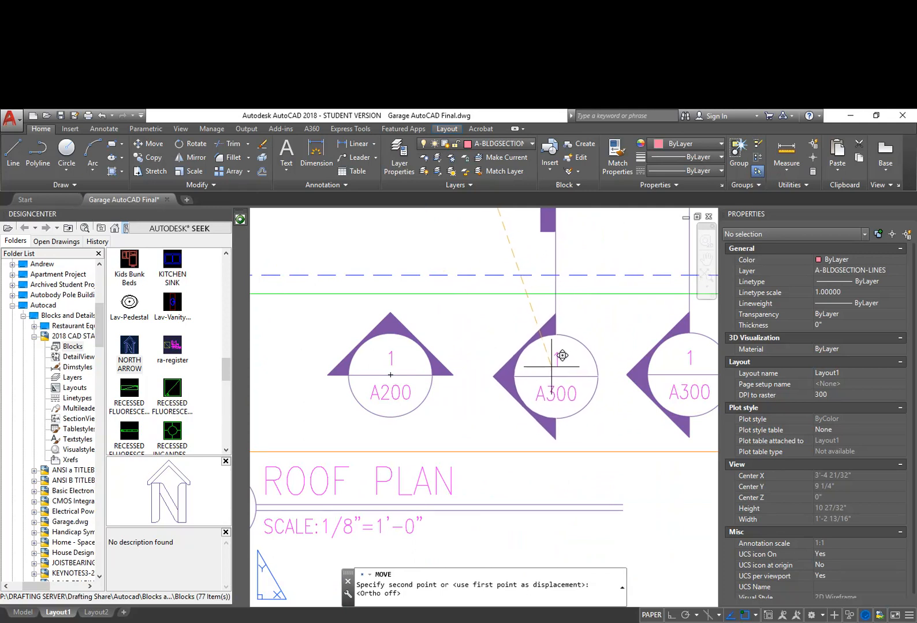
{"action": "left_click", "coordinate": [551, 368]}
{"action": "scroll", "coordinate": [622, 408], "scroll_direction": "down", "scroll_amount": 5}
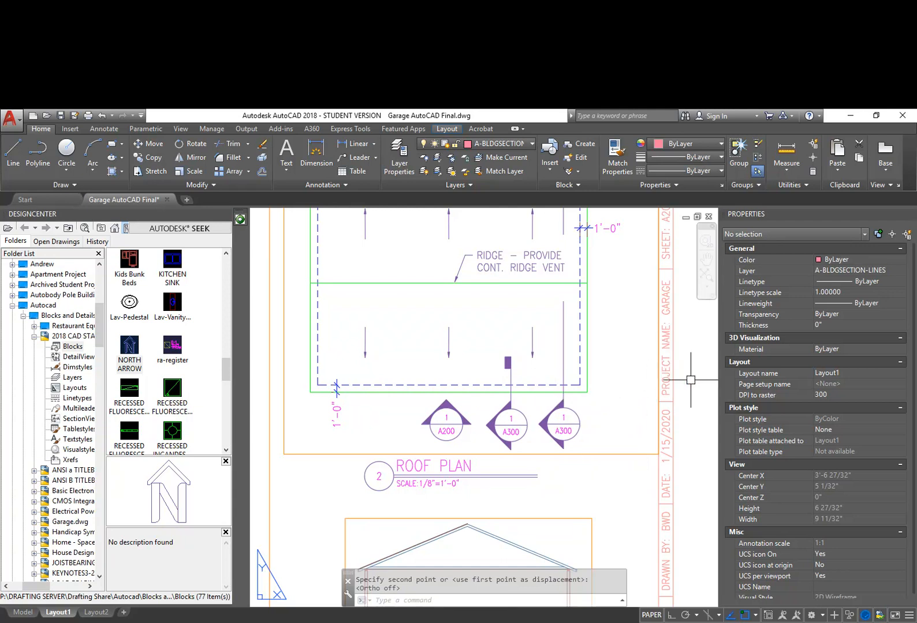
Step: Examine the section marks on the roof and foundation plans against the wall section and building section title numbers and sheets
{"action": "mouse_move", "coordinate": [692, 371]}
{"action": "middle_mouse_down"}
{"action": "mouse_move", "coordinate": [669, 401]}
{"action": "mouse_move", "coordinate": [683, 351]}
{"action": "middle_mouse_up"}
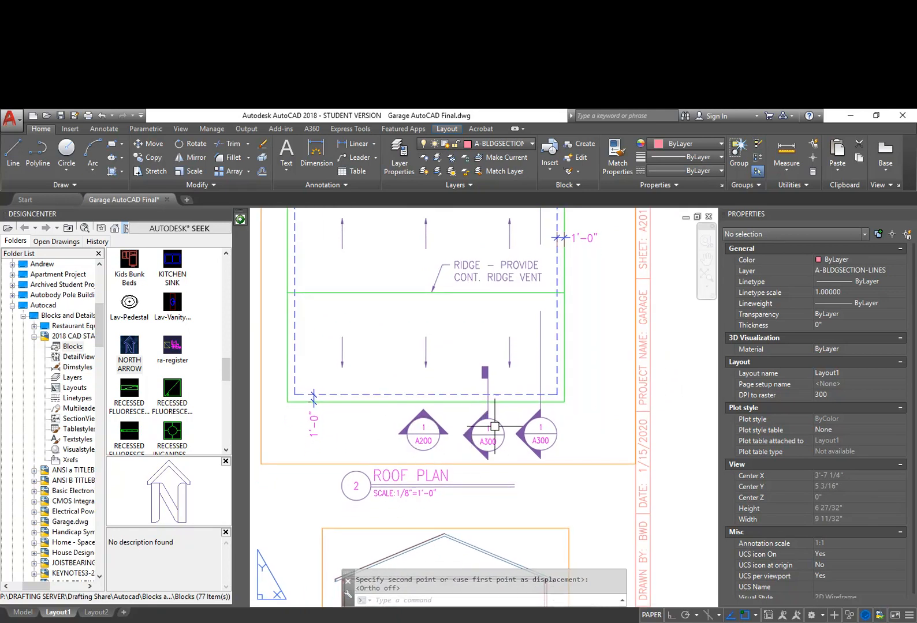
{"action": "scroll", "coordinate": [482, 434], "scroll_direction": "down", "scroll_amount": 3}
{"action": "scroll", "coordinate": [482, 438], "scroll_direction": "up", "scroll_amount": 5}
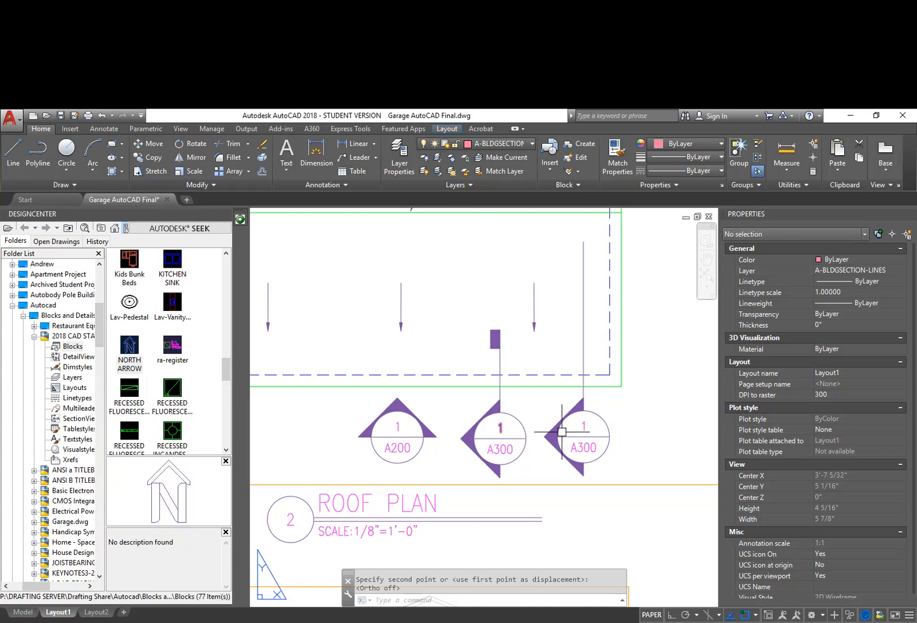
{"action": "scroll", "coordinate": [561, 432], "scroll_direction": "down", "scroll_amount": 2}
{"action": "scroll", "coordinate": [526, 449], "scroll_direction": "down", "scroll_amount": 4}
{"action": "middle_click_drag", "start_coordinate": [528, 539], "coordinate": [602, 467]}
{"action": "middle_click_drag", "start_coordinate": [467, 513], "coordinate": [570, 417]}
{"action": "scroll", "coordinate": [419, 482], "scroll_direction": "down", "scroll_amount": 3}
{"action": "scroll", "coordinate": [407, 468], "scroll_direction": "up", "scroll_amount": 3}
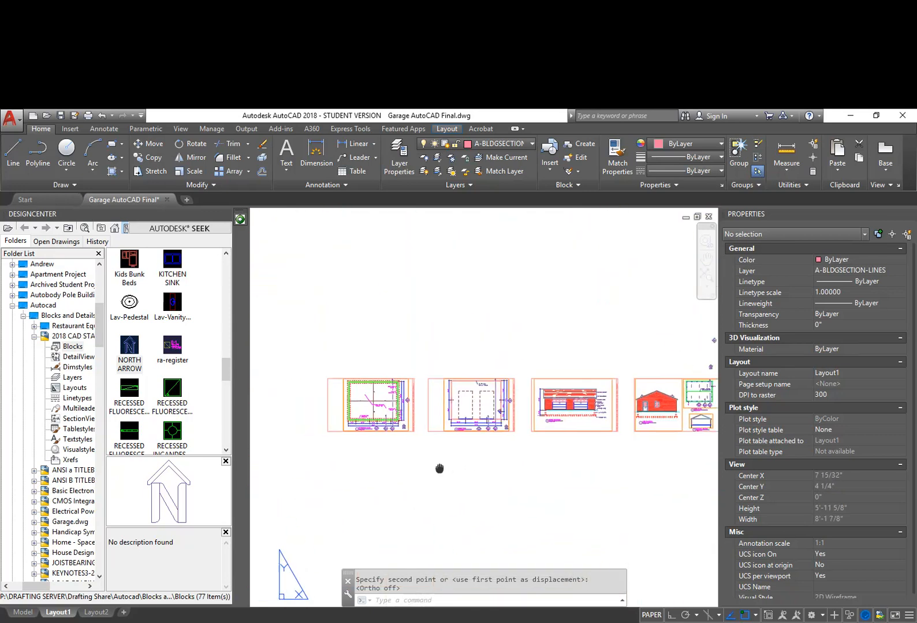
{"action": "scroll", "coordinate": [440, 388], "scroll_direction": "up", "scroll_amount": 4}
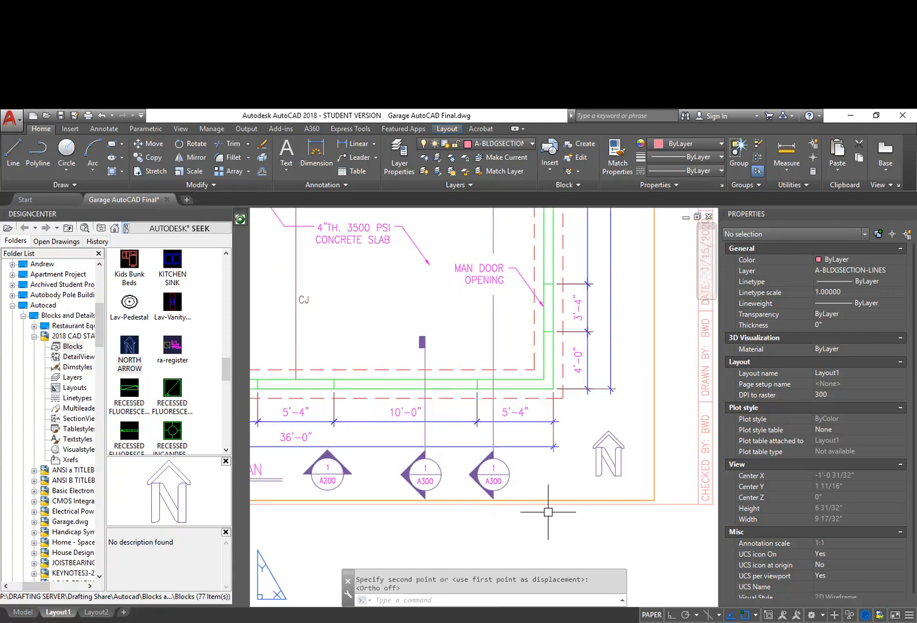
{"action": "scroll", "coordinate": [474, 487], "scroll_direction": "down", "scroll_amount": 6}
{"action": "middle_click_drag", "start_coordinate": [545, 477], "coordinate": [442, 465]}
{"action": "middle_click_drag", "start_coordinate": [631, 482], "coordinate": [368, 468]}
{"action": "mouse_move", "coordinate": [615, 466]}
{"action": "middle_mouse_down"}
{"action": "mouse_move", "coordinate": [467, 469]}
{"action": "mouse_move", "coordinate": [472, 477]}
{"action": "mouse_move", "coordinate": [484, 465]}
{"action": "mouse_move", "coordinate": [536, 469]}
{"action": "middle_mouse_up"}
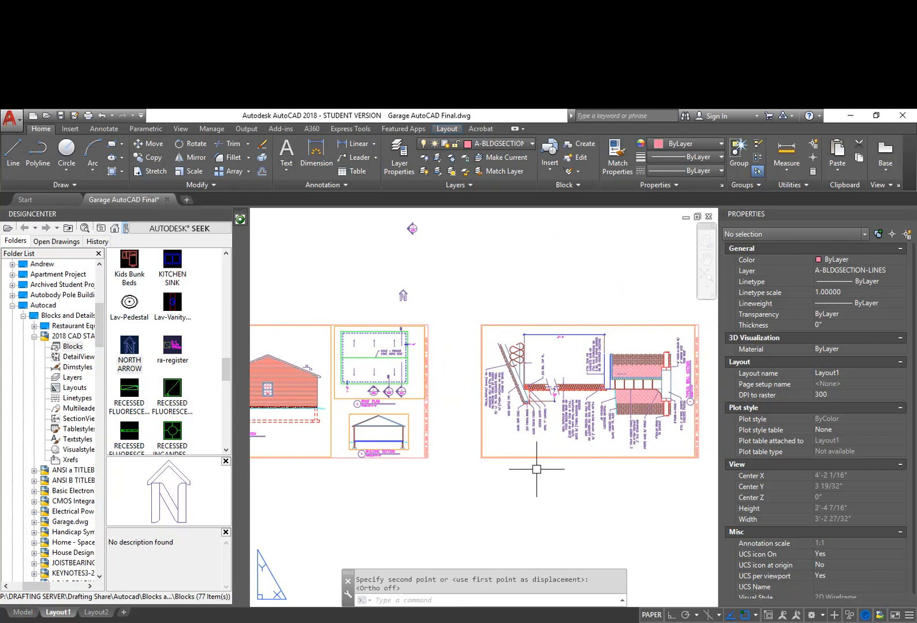
{"action": "scroll", "coordinate": [691, 398], "scroll_direction": "up", "scroll_amount": 5}
{"action": "middle_click_drag", "start_coordinate": [691, 404], "coordinate": [596, 456]}
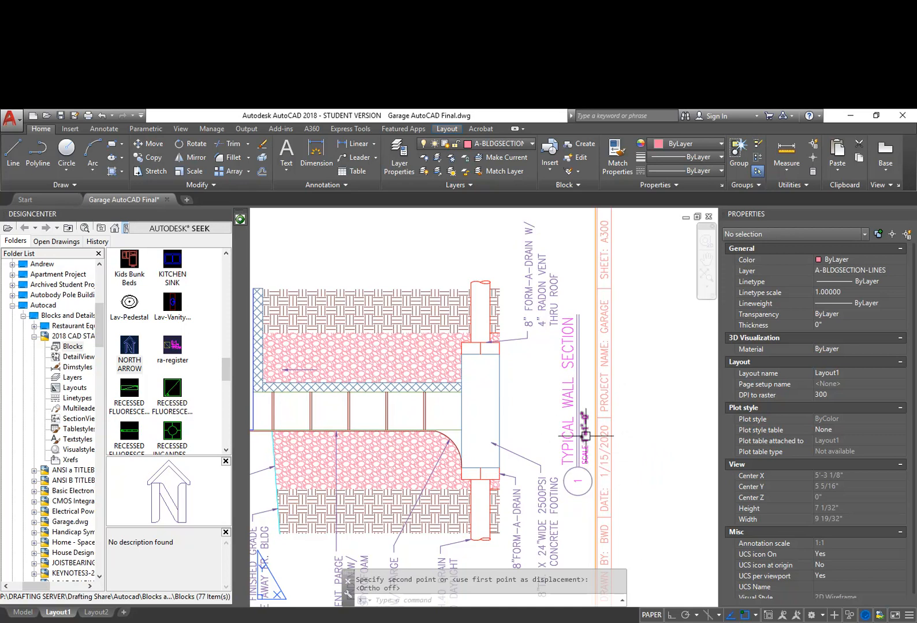
{"action": "scroll", "coordinate": [612, 241], "scroll_direction": "down", "scroll_amount": 4}
{"action": "scroll", "coordinate": [447, 330], "scroll_direction": "up", "scroll_amount": 5}
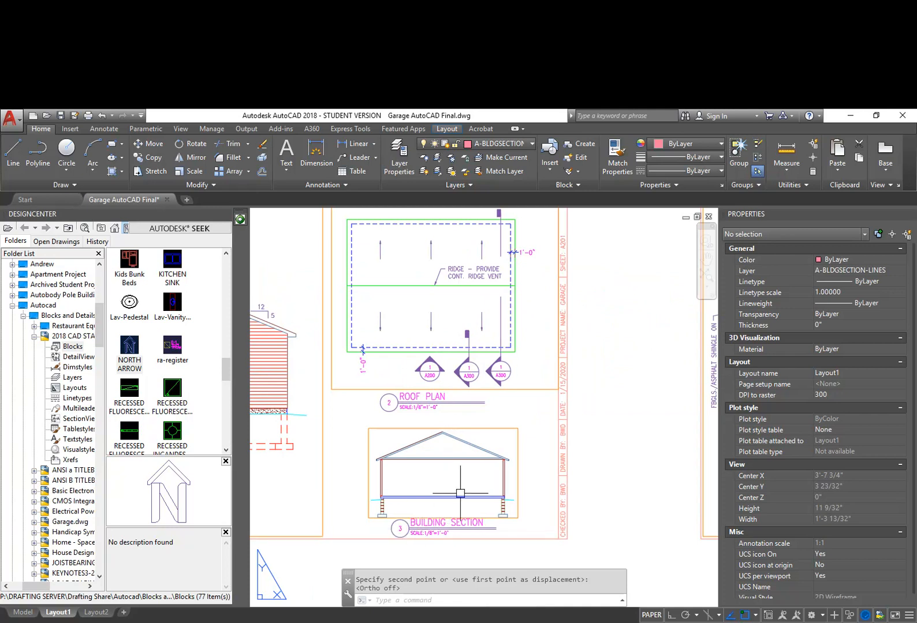
{"action": "scroll", "coordinate": [442, 507], "scroll_direction": "down", "scroll_amount": 4}
{"action": "scroll", "coordinate": [454, 451], "scroll_direction": "up", "scroll_amount": 3}
Step: Change the foundation plan's rightmost section mark to read 3 over A201
{"action": "middle_click_drag", "start_coordinate": [530, 463], "coordinate": [671, 464]}
{"action": "middle_click_drag", "start_coordinate": [323, 437], "coordinate": [655, 426]}
{"action": "scroll", "coordinate": [553, 360], "scroll_direction": "up", "scroll_amount": 1}
{"action": "scroll", "coordinate": [553, 360], "scroll_direction": "up", "scroll_amount": 2}
{"action": "scroll", "coordinate": [522, 352], "scroll_direction": "up", "scroll_amount": 2}
{"action": "scroll", "coordinate": [530, 389], "scroll_direction": "up", "scroll_amount": 3}
{"action": "double_click", "coordinate": [524, 378]}
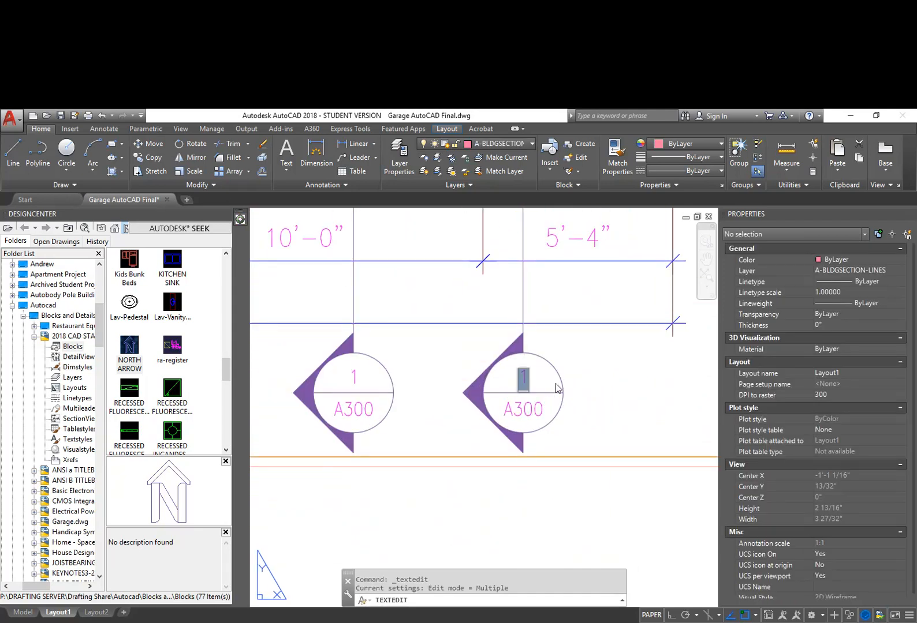
{"action": "key", "text": "Return"}
{"action": "left_click", "coordinate": [537, 411]}
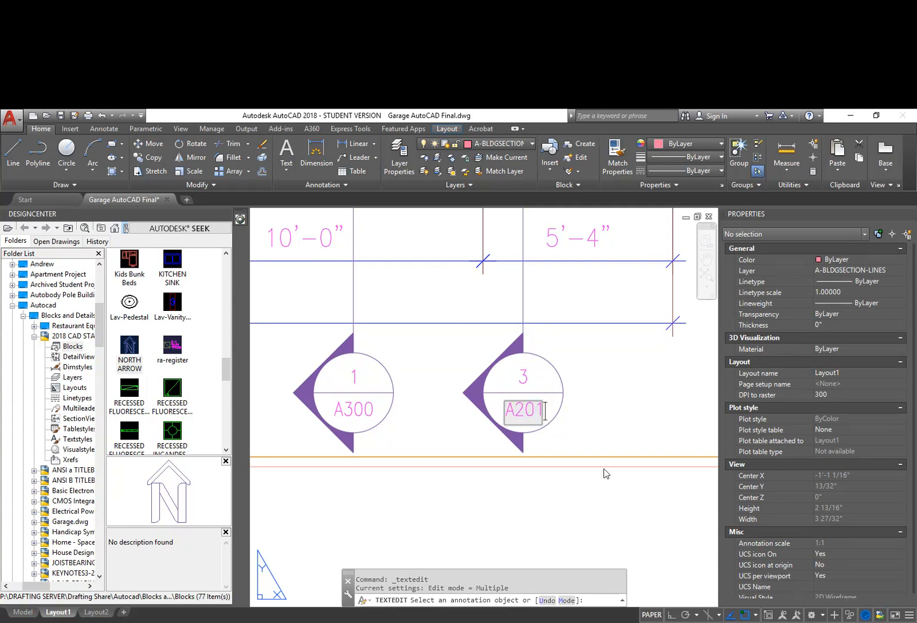
{"action": "type", "text": "A201"}
{"action": "key", "text": "Return"}
{"action": "scroll", "coordinate": [597, 483], "scroll_direction": "down", "scroll_amount": 3}
{"action": "scroll", "coordinate": [649, 502], "scroll_direction": "down", "scroll_amount": 2}
{"action": "mouse_move", "coordinate": [650, 502]}
{"action": "middle_mouse_down"}
{"action": "mouse_move", "coordinate": [531, 522]}
{"action": "mouse_move", "coordinate": [427, 496]}
{"action": "middle_mouse_up"}
{"action": "middle_click_drag", "start_coordinate": [695, 482], "coordinate": [509, 460]}
{"action": "middle_click_drag", "start_coordinate": [629, 459], "coordinate": [429, 445]}
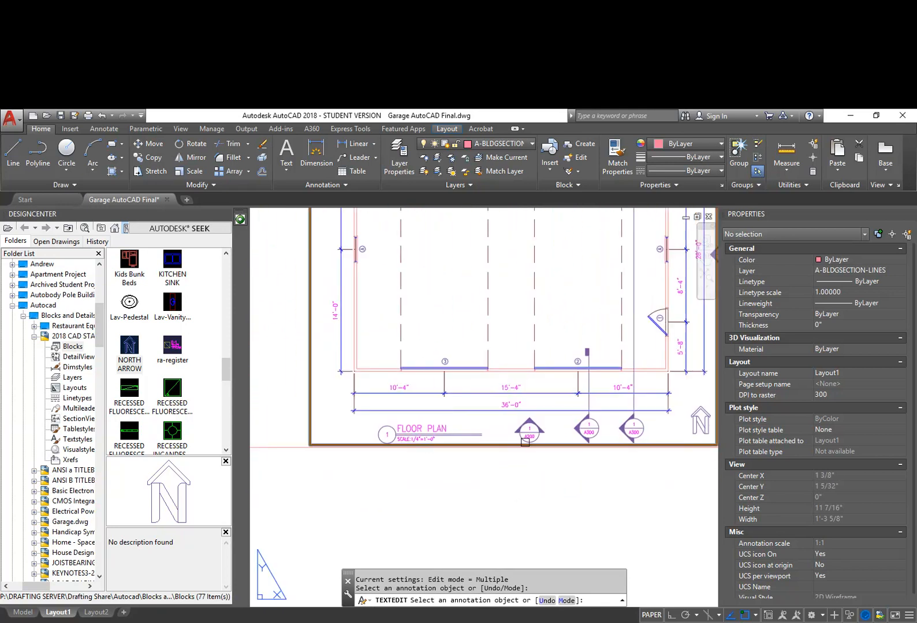
{"action": "key", "text": "Escape"}
{"action": "middle_click_drag", "start_coordinate": [683, 440], "coordinate": [415, 411]}
{"action": "scroll", "coordinate": [415, 411], "scroll_direction": "up", "scroll_amount": 6}
{"action": "type", "text": "cp"}
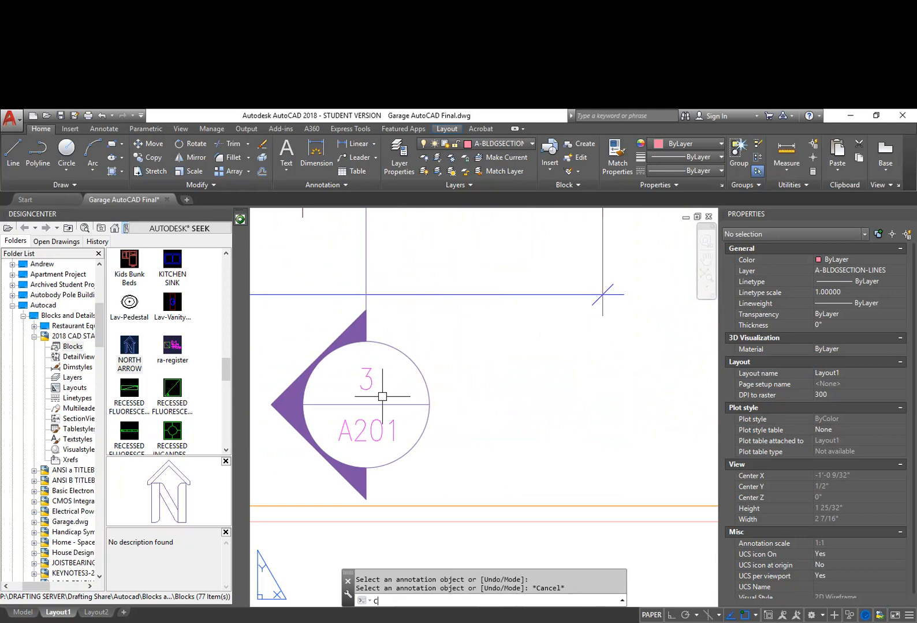
{"action": "key", "text": "Escape"}
{"action": "key", "text": "Escape"}
Step: Erase the 1 and A300 texts from the rightmost section marks on the floor plan and the roof plan
{"action": "scroll", "coordinate": [515, 399], "scroll_direction": "down", "scroll_amount": 4}
{"action": "middle_click_drag", "start_coordinate": [464, 404], "coordinate": [681, 404]}
{"action": "middle_click_drag", "start_coordinate": [272, 413], "coordinate": [439, 413]}
{"action": "scroll", "coordinate": [439, 413], "scroll_direction": "up", "scroll_amount": 1}
{"action": "scroll", "coordinate": [505, 405], "scroll_direction": "up", "scroll_amount": 2}
{"action": "type", "text": "e"}
{"action": "key", "text": "Return"}
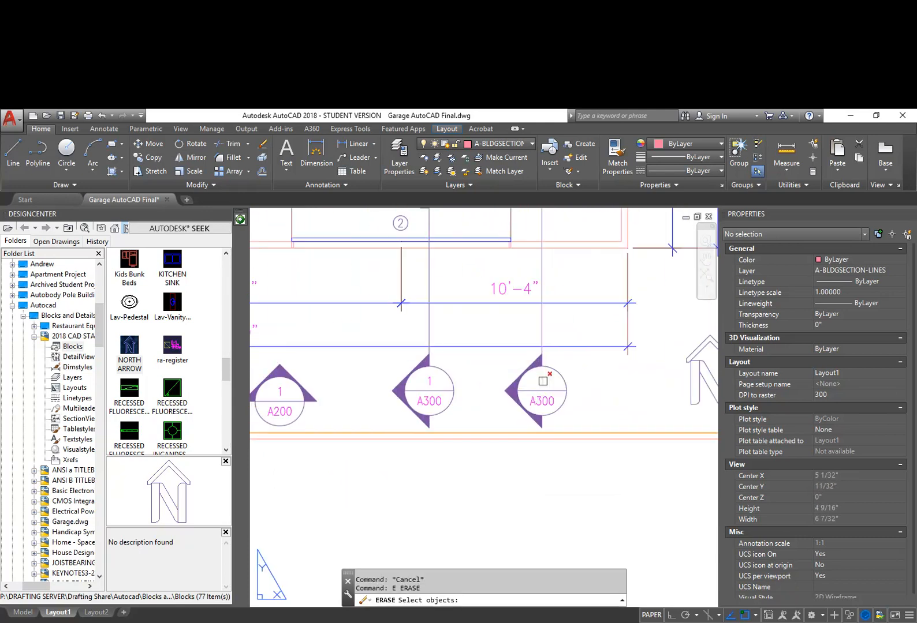
{"action": "scroll", "coordinate": [547, 402], "scroll_direction": "down", "scroll_amount": 8}
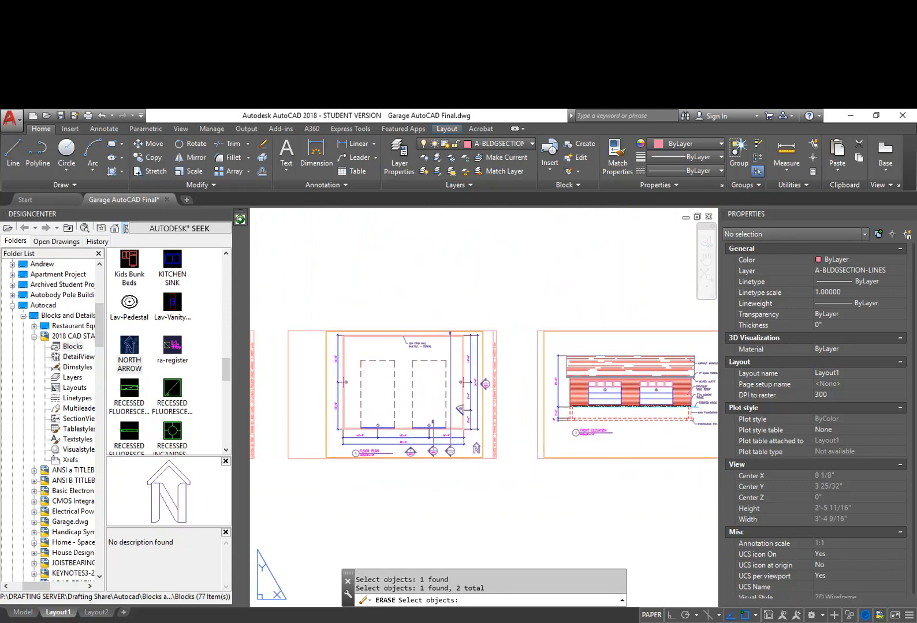
{"action": "middle_click_drag", "start_coordinate": [611, 499], "coordinate": [459, 488]}
{"action": "middle_click_drag", "start_coordinate": [593, 452], "coordinate": [497, 548]}
{"action": "middle_click_drag", "start_coordinate": [706, 368], "coordinate": [555, 347]}
{"action": "scroll", "coordinate": [554, 445], "scroll_direction": "up", "scroll_amount": 6}
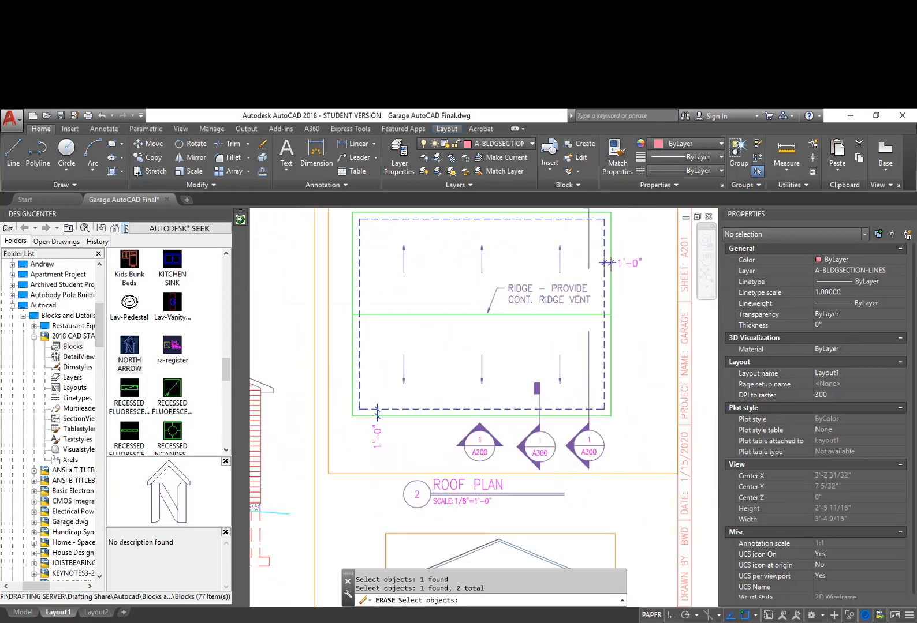
{"action": "scroll", "coordinate": [566, 441], "scroll_direction": "up", "scroll_amount": 4}
{"action": "scroll", "coordinate": [641, 475], "scroll_direction": "down", "scroll_amount": 10}
{"action": "key", "text": "Return"}
Step: Copy the 3 and A201 texts from the foundation plan's section mark into the floor plan's empty rightmost bubble
{"action": "scroll", "coordinate": [531, 465], "scroll_direction": "up", "scroll_amount": 12}
{"action": "type", "text": "cp"}
{"action": "key", "text": "Return"}
{"action": "key", "text": "Return"}
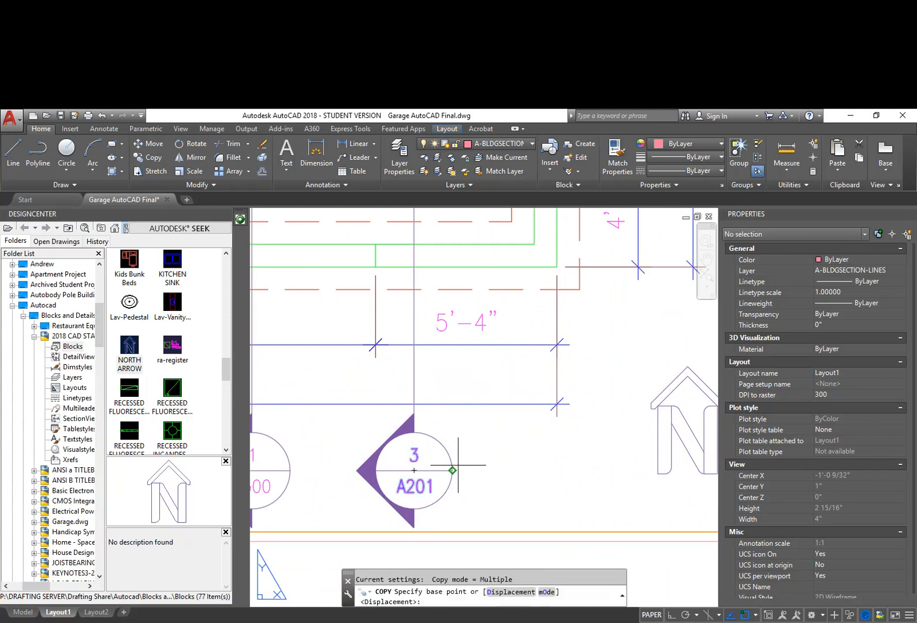
{"action": "left_click", "coordinate": [450, 473]}
{"action": "scroll", "coordinate": [449, 473], "scroll_direction": "down", "scroll_amount": 8}
{"action": "scroll", "coordinate": [601, 496], "scroll_direction": "up", "scroll_amount": 7}
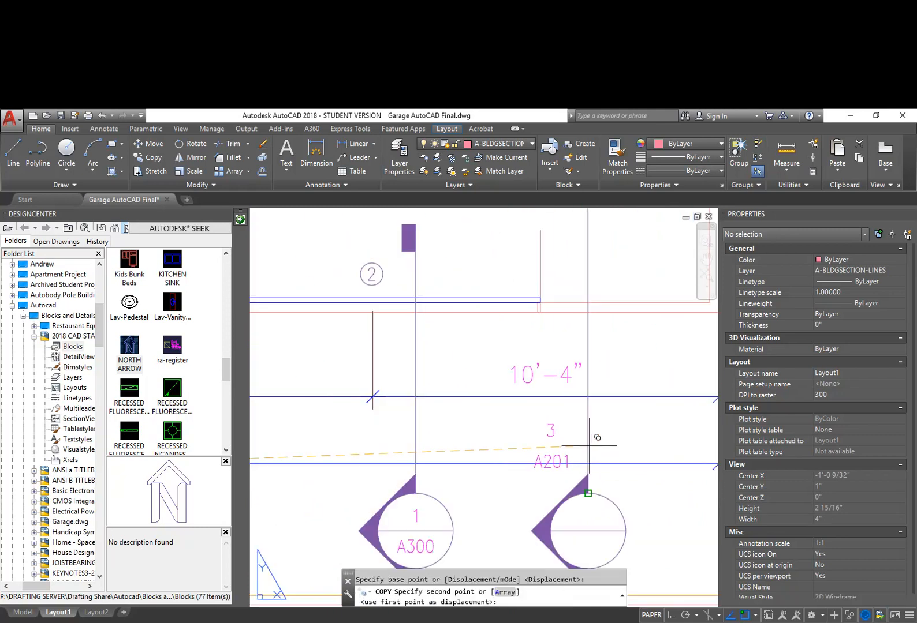
{"action": "left_click", "coordinate": [623, 515]}
{"action": "scroll", "coordinate": [583, 438], "scroll_direction": "down", "scroll_amount": 3}
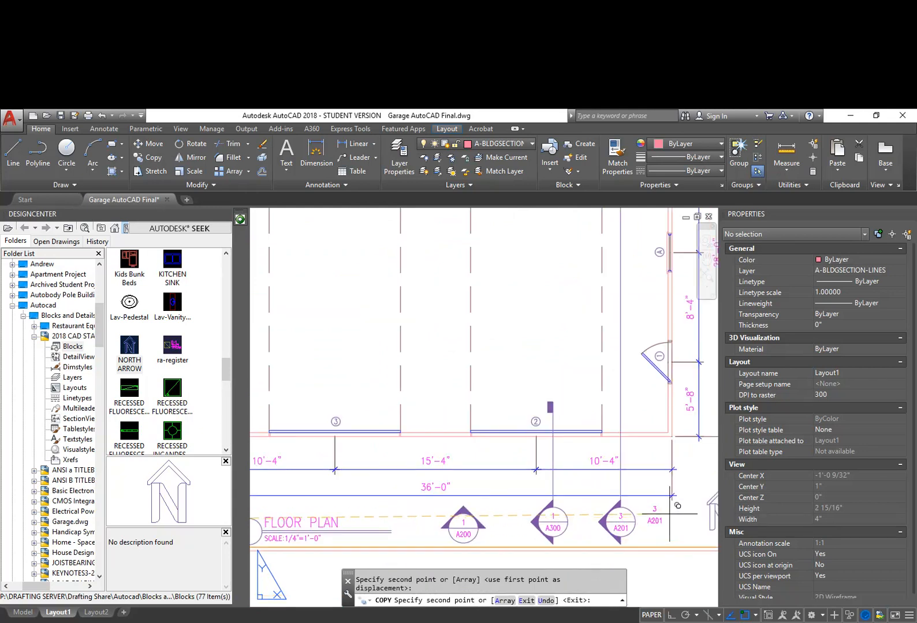
Step: Place another copy of the 3 and A201 texts in the roof plan's empty rightmost section bubble and end the copying
{"action": "middle_click_drag", "start_coordinate": [594, 428], "coordinate": [405, 440]}
{"action": "scroll", "coordinate": [509, 446], "scroll_direction": "down", "scroll_amount": 4}
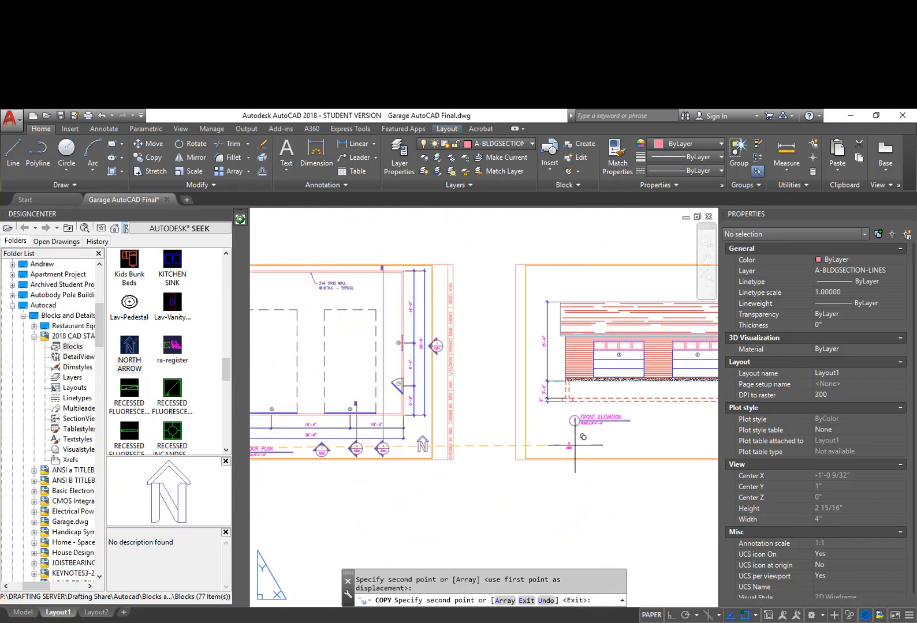
{"action": "middle_click_drag", "start_coordinate": [595, 448], "coordinate": [387, 443]}
{"action": "middle_click_drag", "start_coordinate": [599, 389], "coordinate": [332, 465]}
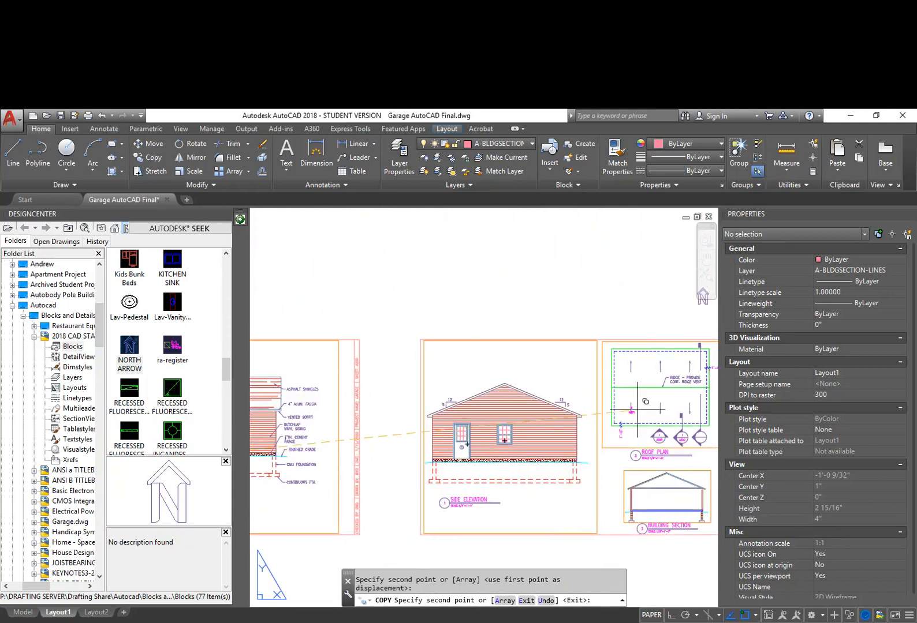
{"action": "middle_click_drag", "start_coordinate": [637, 411], "coordinate": [557, 410]}
{"action": "scroll", "coordinate": [612, 436], "scroll_direction": "up", "scroll_amount": 8}
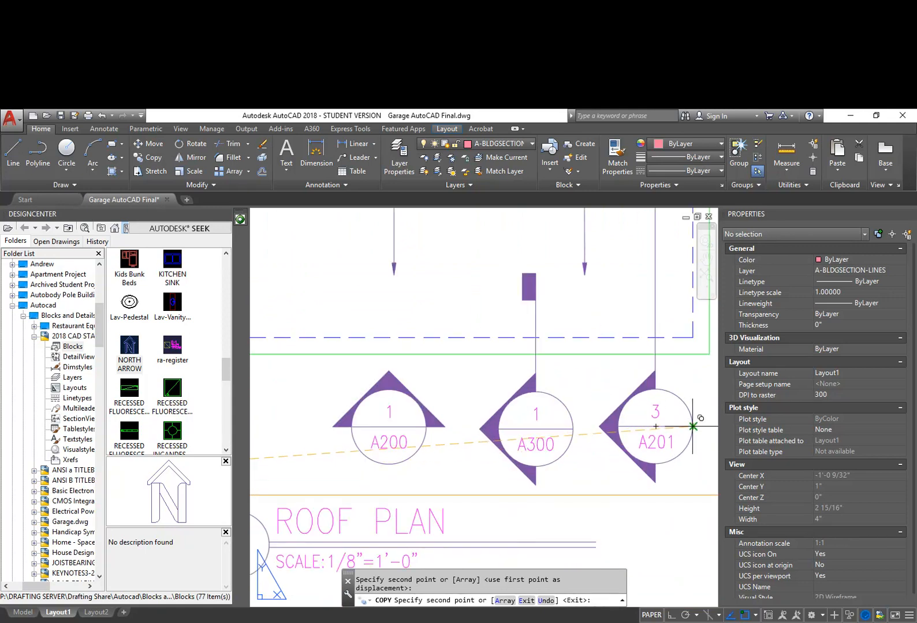
{"action": "left_click", "coordinate": [693, 427]}
{"action": "scroll", "coordinate": [639, 495], "scroll_direction": "down", "scroll_amount": 5}
{"action": "mouse_move", "coordinate": [652, 499]}
{"action": "middle_mouse_down"}
{"action": "mouse_move", "coordinate": [556, 471]}
{"action": "mouse_move", "coordinate": [515, 428]}
{"action": "middle_mouse_up"}
{"action": "scroll", "coordinate": [560, 471], "scroll_direction": "down", "scroll_amount": 2}
{"action": "key", "text": "Return"}
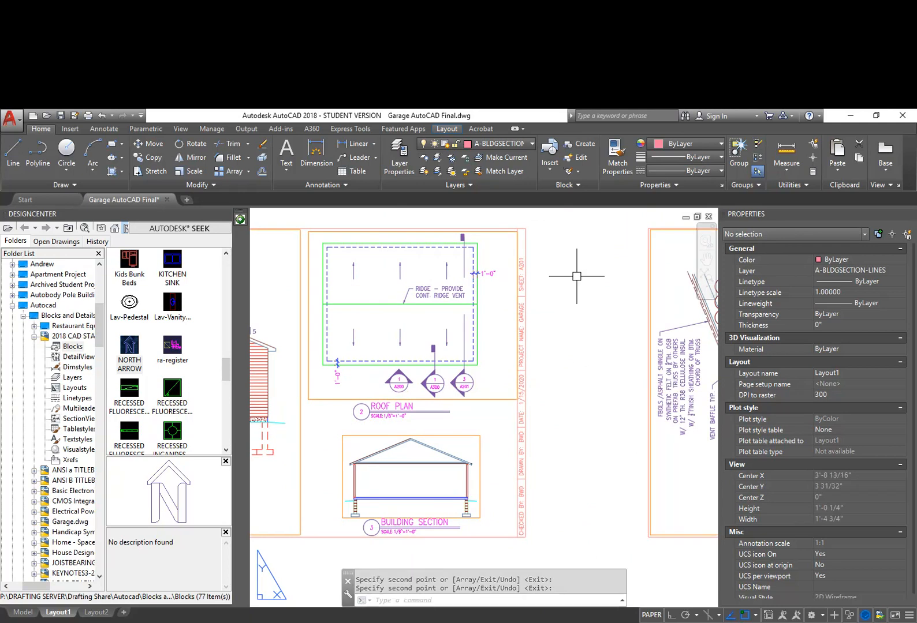
Step: Move the north arrow from above sheet A201 to below the roof plan, just right of the A201 section mark
{"action": "middle_click_drag", "start_coordinate": [467, 239], "coordinate": [475, 310]}
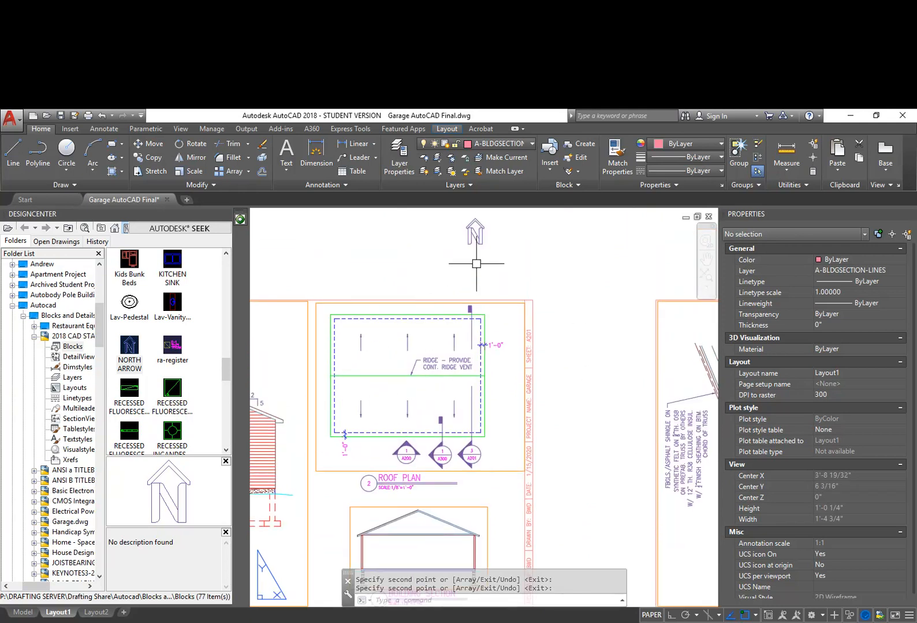
{"action": "type", "text": "m"}
{"action": "key", "text": "Return"}
{"action": "left_click", "coordinate": [509, 261]}
{"action": "left_click", "coordinate": [467, 212]}
{"action": "key", "text": "Return"}
{"action": "left_click", "coordinate": [476, 264]}
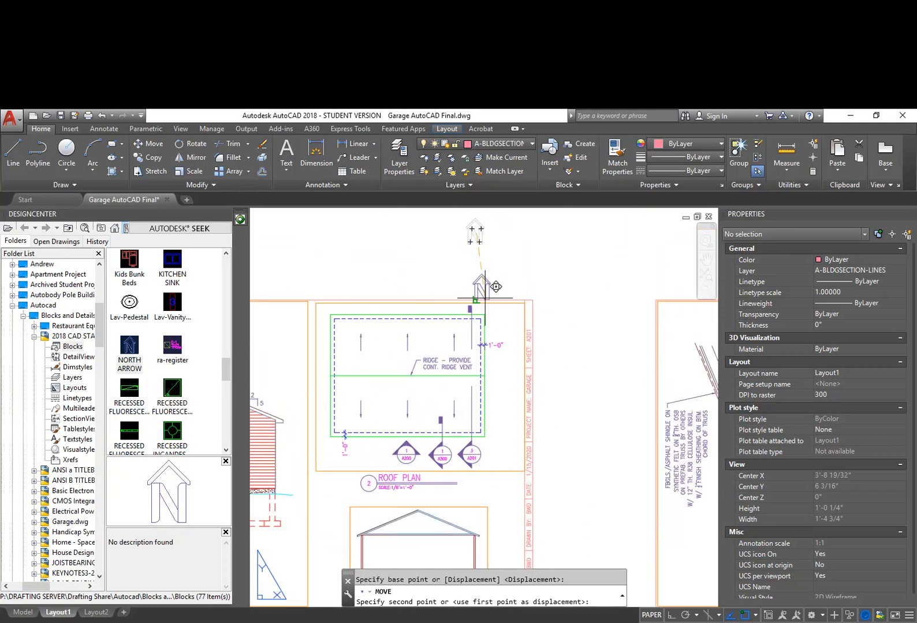
{"action": "left_click", "coordinate": [507, 456]}
{"action": "scroll", "coordinate": [569, 479], "scroll_direction": "down", "scroll_amount": 4}
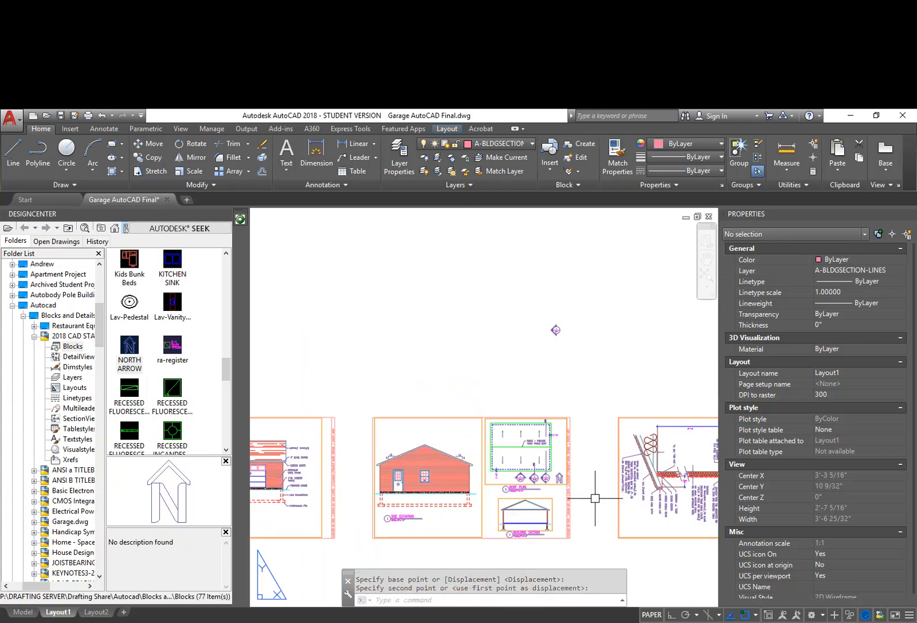
{"action": "scroll", "coordinate": [556, 311], "scroll_direction": "up", "scroll_amount": 5}
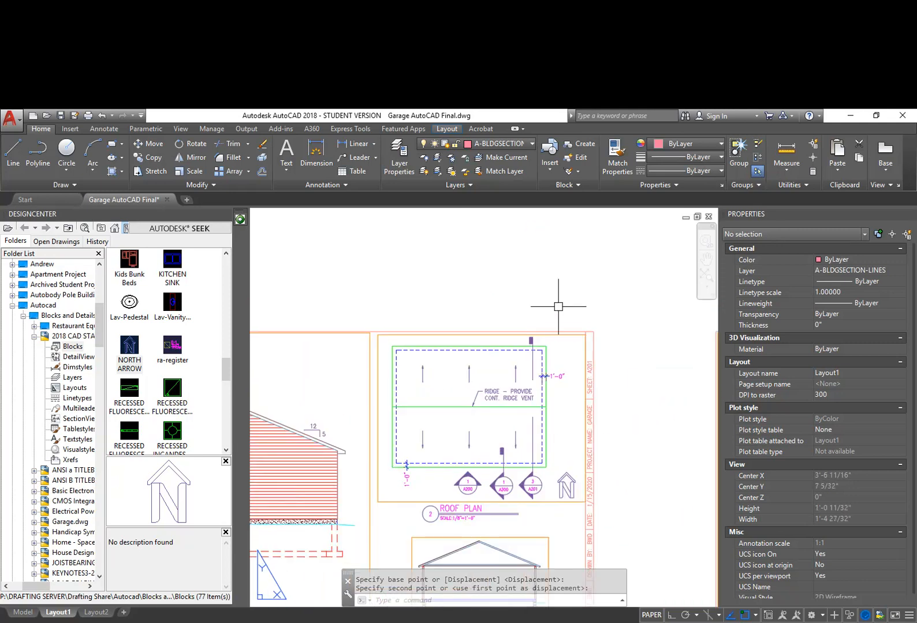
Step: Move the 1/A201 section mark from above sheet A201 to just outside the roof plan's right side, near the ridge
{"action": "type", "text": "m"}
{"action": "key", "text": "space"}
{"action": "left_click", "coordinate": [555, 339]}
{"action": "left_click", "coordinate": [465, 254]}
{"action": "key", "text": "space"}
{"action": "left_click", "coordinate": [514, 307]}
{"action": "middle_click_drag", "start_coordinate": [527, 561], "coordinate": [531, 267]}
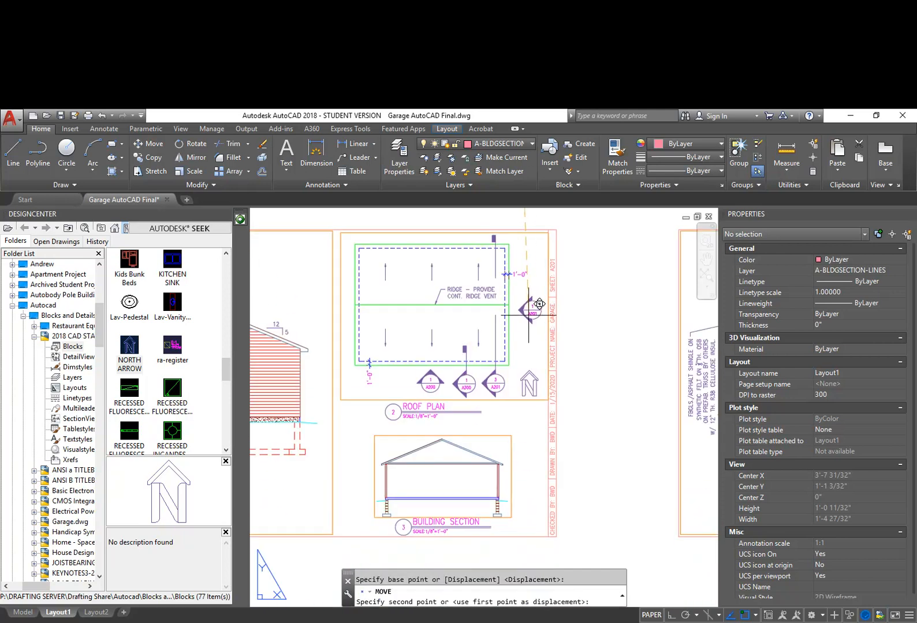
{"action": "left_click", "coordinate": [535, 308]}
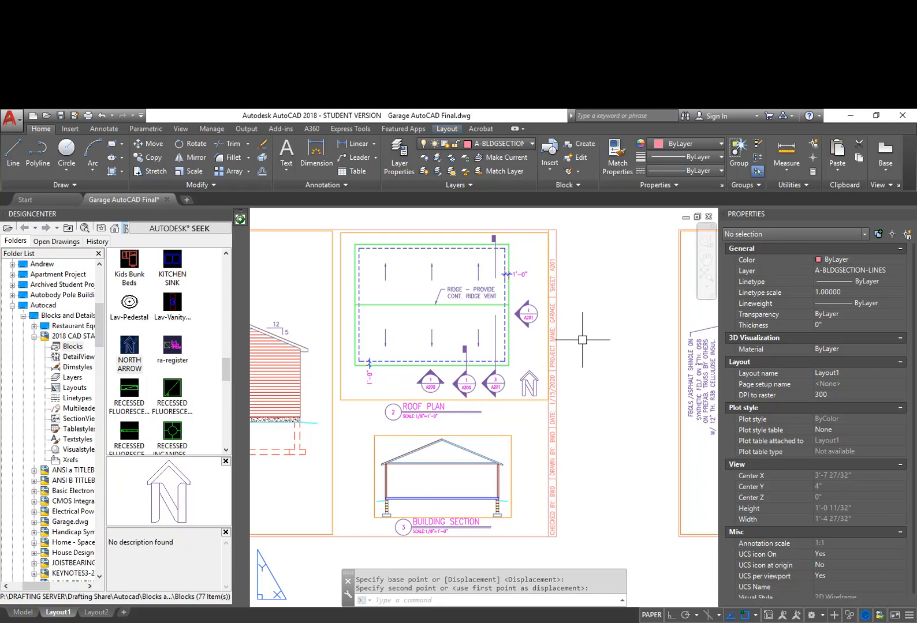
Step: Save the drawing
{"action": "middle_click_drag", "start_coordinate": [583, 389], "coordinate": [596, 405]}
{"action": "type", "text": "0"}
{"action": "key", "text": "ctrl+s"}
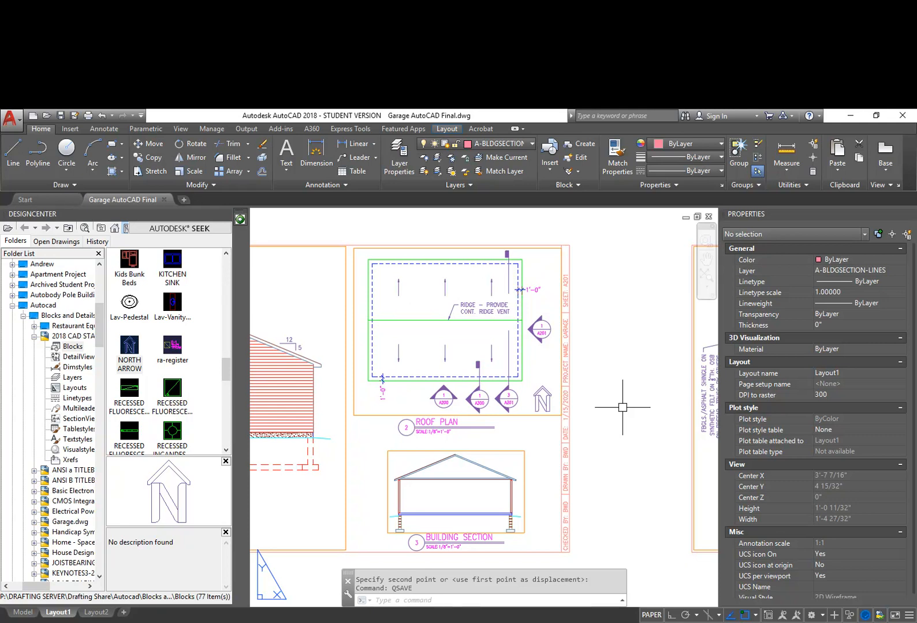
{"action": "scroll", "coordinate": [623, 407], "scroll_direction": "down", "scroll_amount": 1}
{"action": "scroll", "coordinate": [567, 415], "scroll_direction": "down", "scroll_amount": 1}
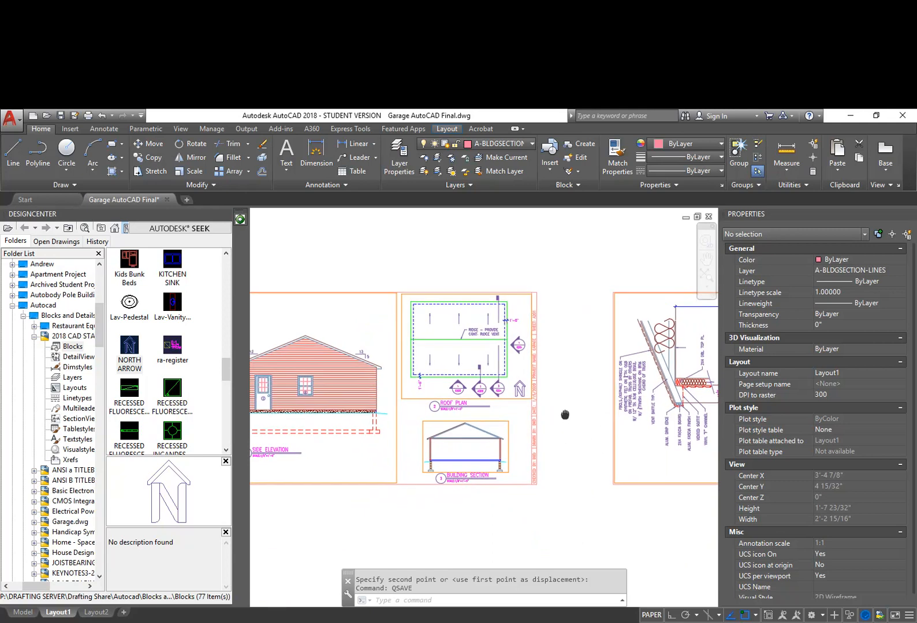
{"action": "middle_click_drag", "start_coordinate": [572, 508], "coordinate": [530, 501]}
{"action": "scroll", "coordinate": [626, 528], "scroll_direction": "down", "scroll_amount": 1}
{"action": "middle_click_drag", "start_coordinate": [604, 531], "coordinate": [594, 475]}
{"action": "middle_click_drag", "start_coordinate": [536, 491], "coordinate": [565, 474]}
{"action": "type", "text": "q"}
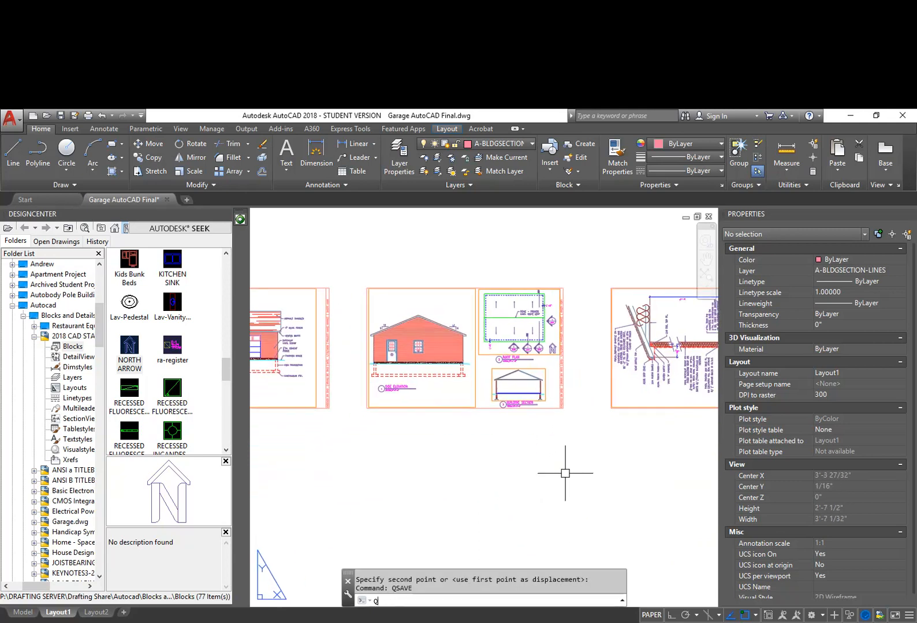
{"action": "type", "text": "SAVE"}
{"action": "key", "text": "Return"}
Step: Draw a vertical guide line downward from the lower-left corner of the foundation plan sheet with Ortho on
{"action": "middle_click_drag", "start_coordinate": [391, 491], "coordinate": [526, 471]}
{"action": "middle_click_drag", "start_coordinate": [386, 470], "coordinate": [494, 470]}
{"action": "middle_click_drag", "start_coordinate": [332, 484], "coordinate": [520, 485]}
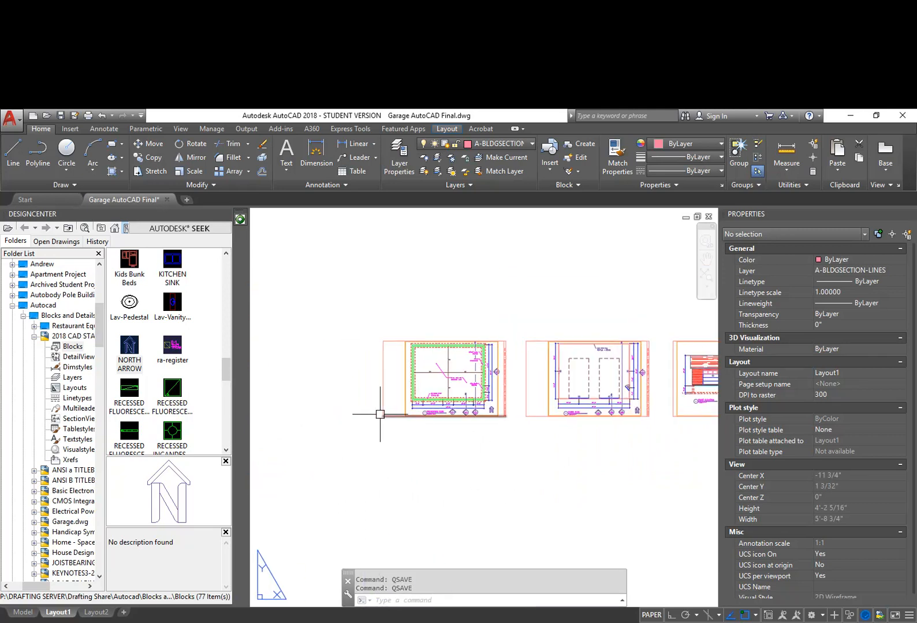
{"action": "scroll", "coordinate": [379, 416], "scroll_direction": "up", "scroll_amount": 4}
{"action": "middle_click_drag", "start_coordinate": [415, 413], "coordinate": [354, 418]}
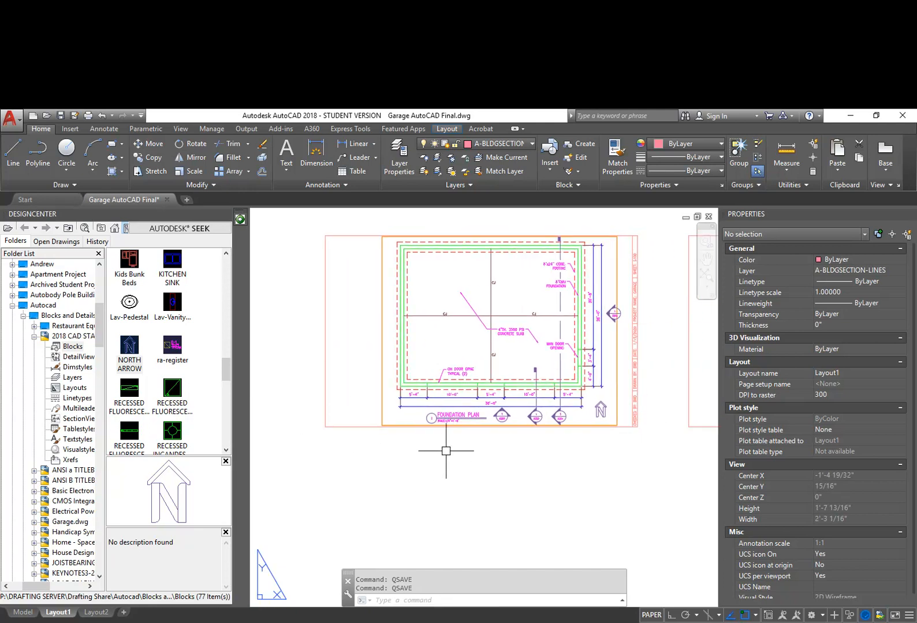
{"action": "type", "text": "l"}
{"action": "key", "text": "Return"}
{"action": "left_click", "coordinate": [325, 427]}
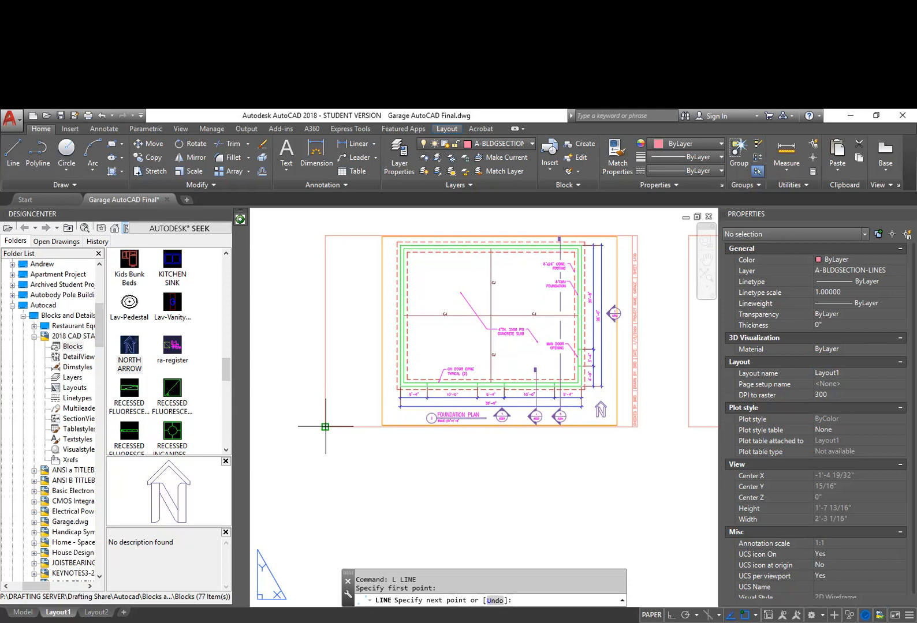
{"action": "key", "text": "F8"}
{"action": "key", "text": "Escape"}
{"action": "middle_click_drag", "start_coordinate": [370, 488], "coordinate": [333, 482]}
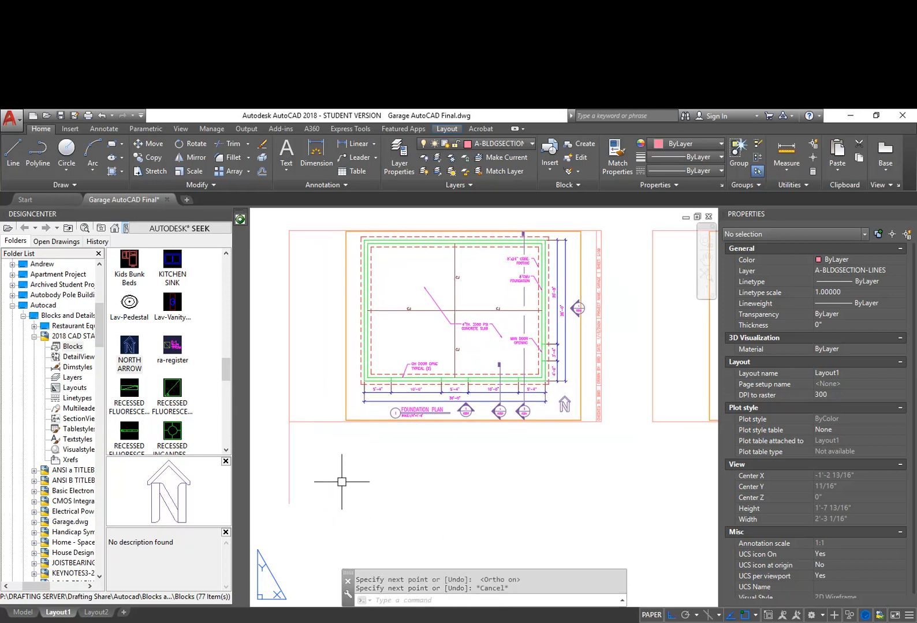
Step: Start a plot of Layout1 with the NPI44C20E (HP Color LaserJet MFP M180nw) Drafting printer on 11 x 17 paper
{"action": "type", "text": "PLOT"}
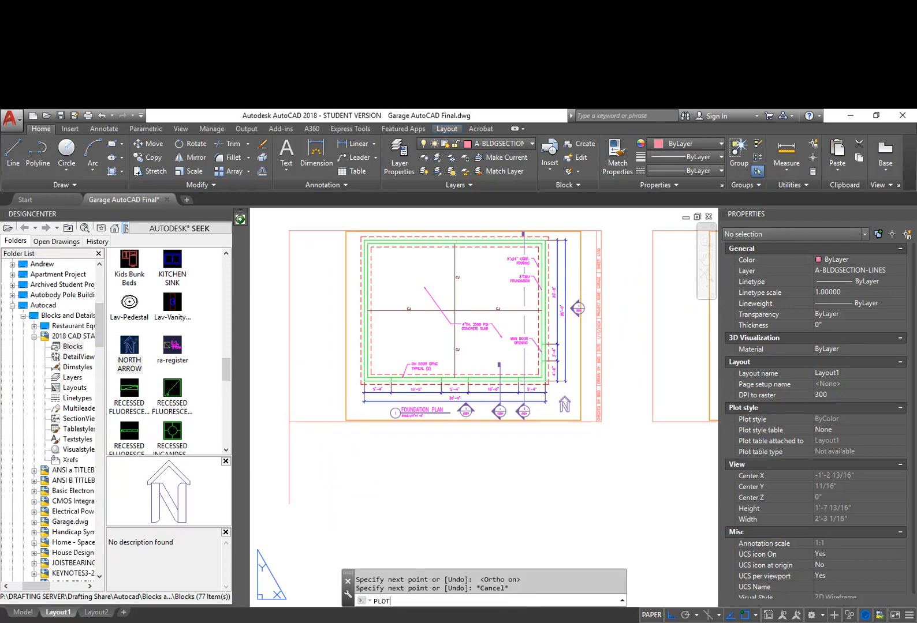
{"action": "key", "text": "Return"}
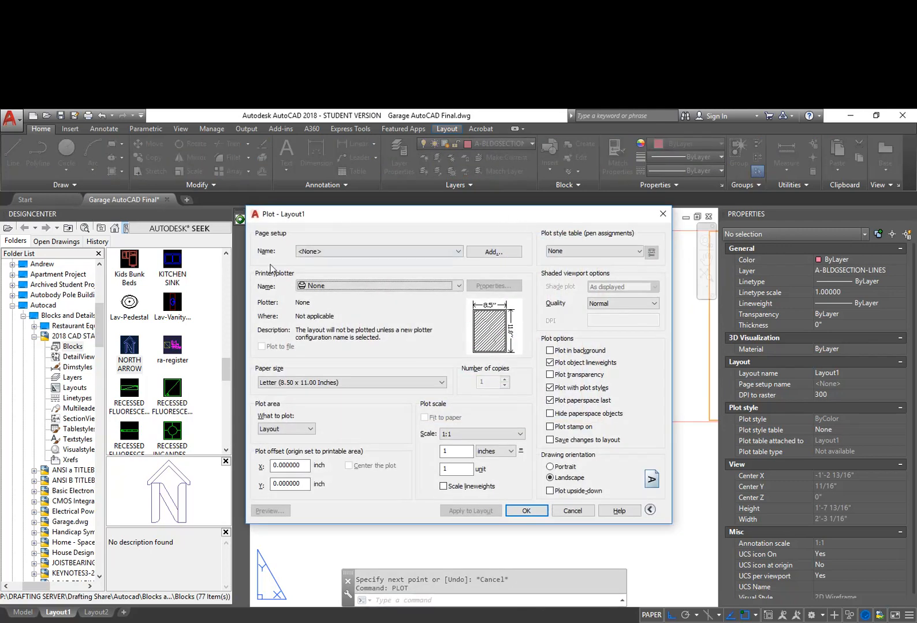
{"action": "left_click", "coordinate": [339, 289]}
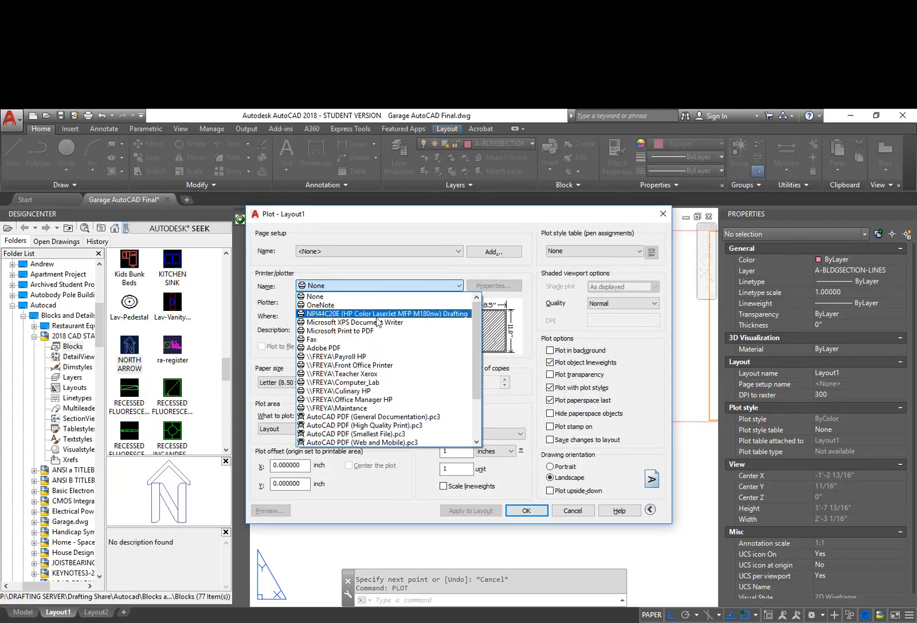
{"action": "left_click", "coordinate": [366, 313]}
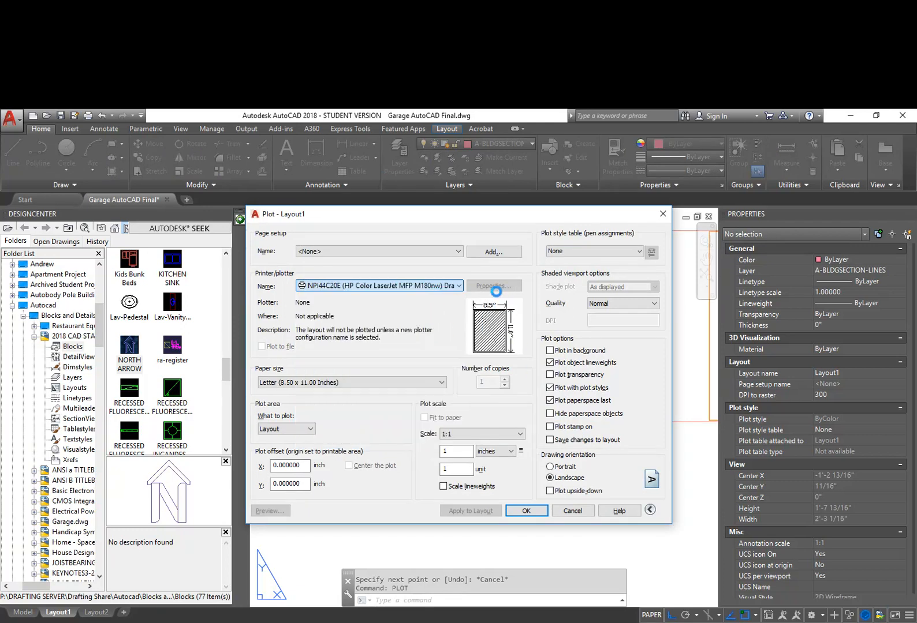
{"action": "left_click", "coordinate": [332, 381]}
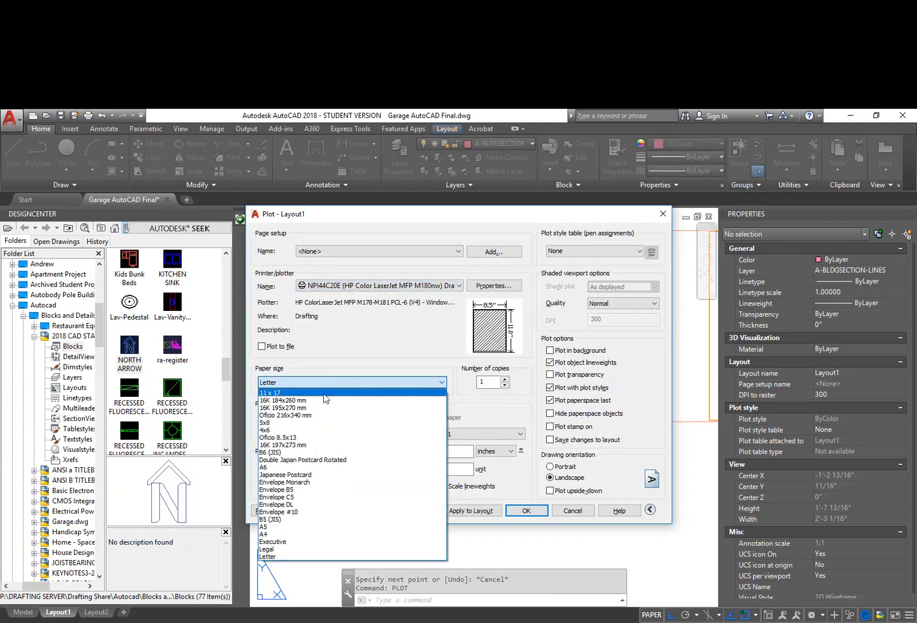
{"action": "left_click", "coordinate": [324, 393]}
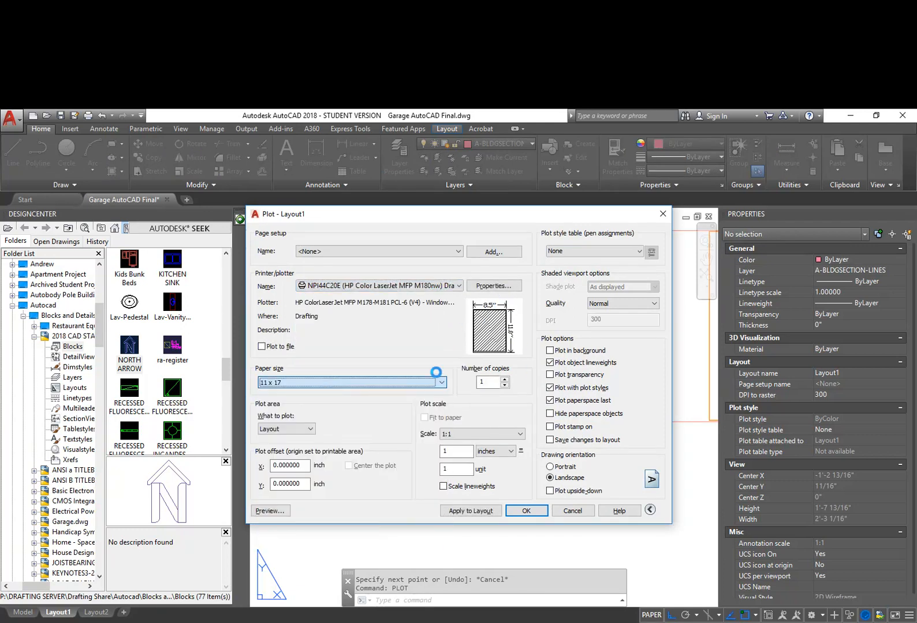
Step: Set the plot area to a window around the foundation plan sheet, picked from its lower-left corner
{"action": "left_click", "coordinate": [297, 431]}
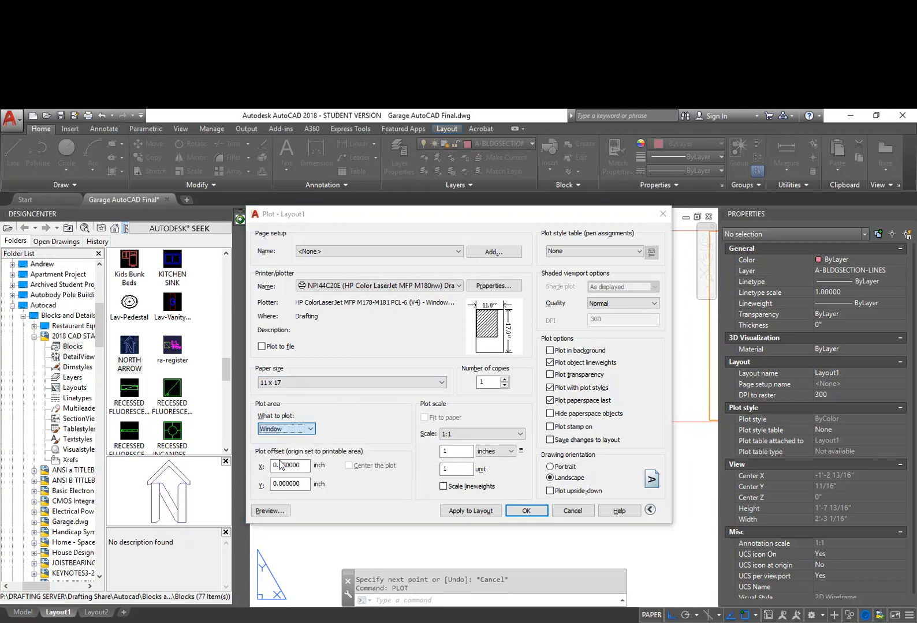
{"action": "left_click", "coordinate": [282, 463]}
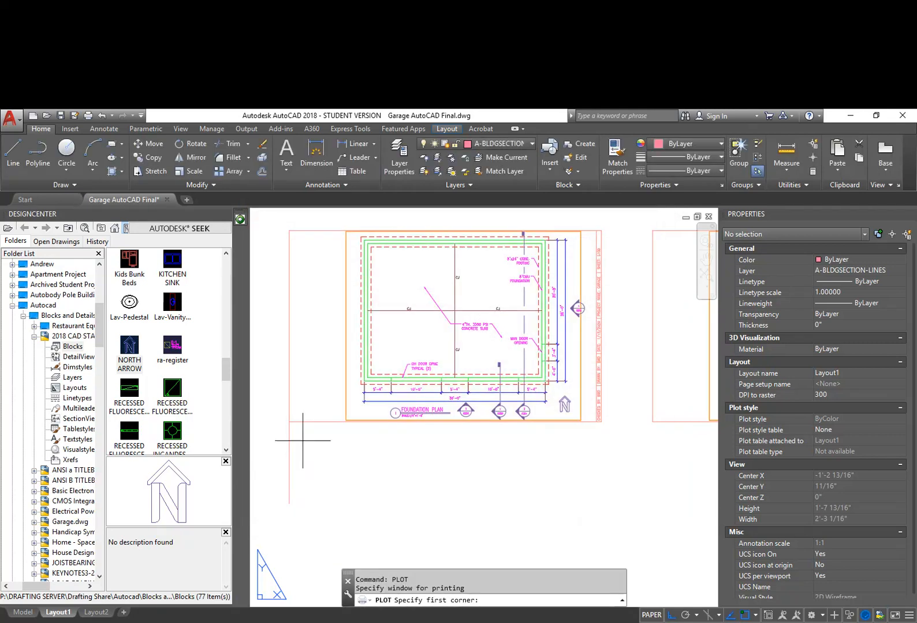
{"action": "scroll", "coordinate": [345, 425], "scroll_direction": "up", "scroll_amount": 8}
{"action": "scroll", "coordinate": [339, 428], "scroll_direction": "down", "scroll_amount": 8}
{"action": "left_click", "coordinate": [332, 420]}
{"action": "left_click", "coordinate": [536, 295]}
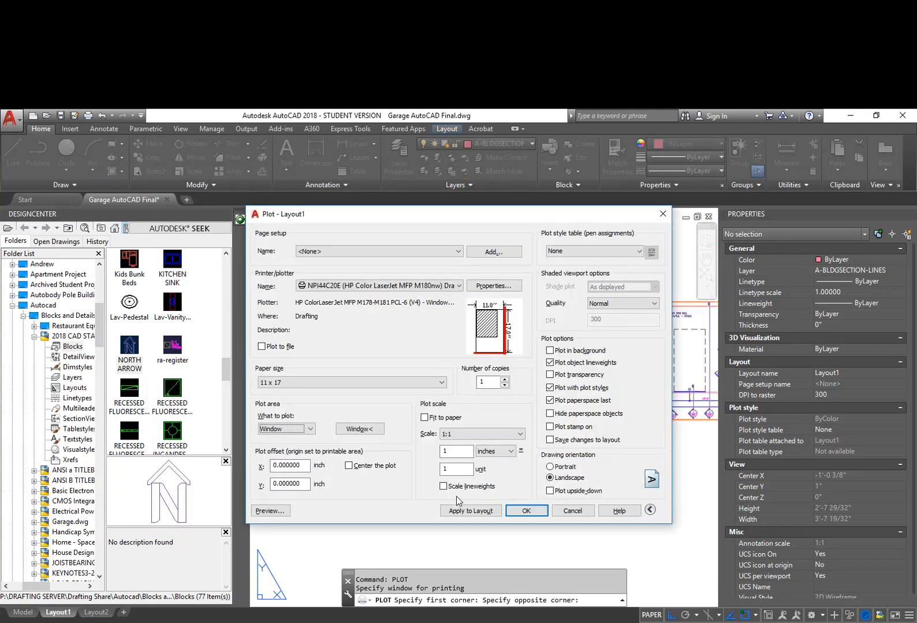
Step: Center the plot, preview it, and close the plot setup without plotting
{"action": "left_click", "coordinate": [276, 511]}
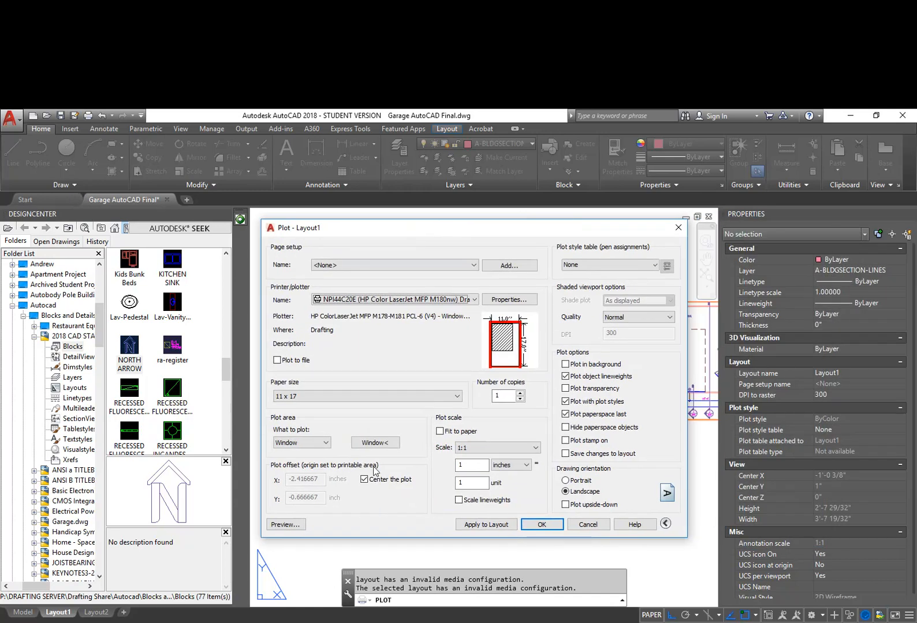
{"action": "left_click", "coordinate": [295, 526]}
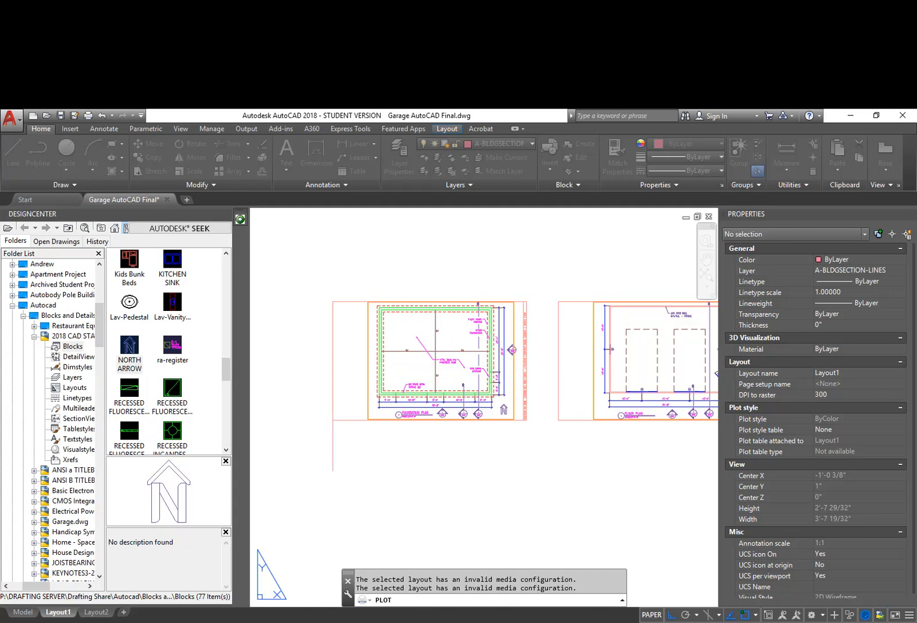
{"action": "key", "text": "Escape"}
{"action": "key", "text": "Escape"}
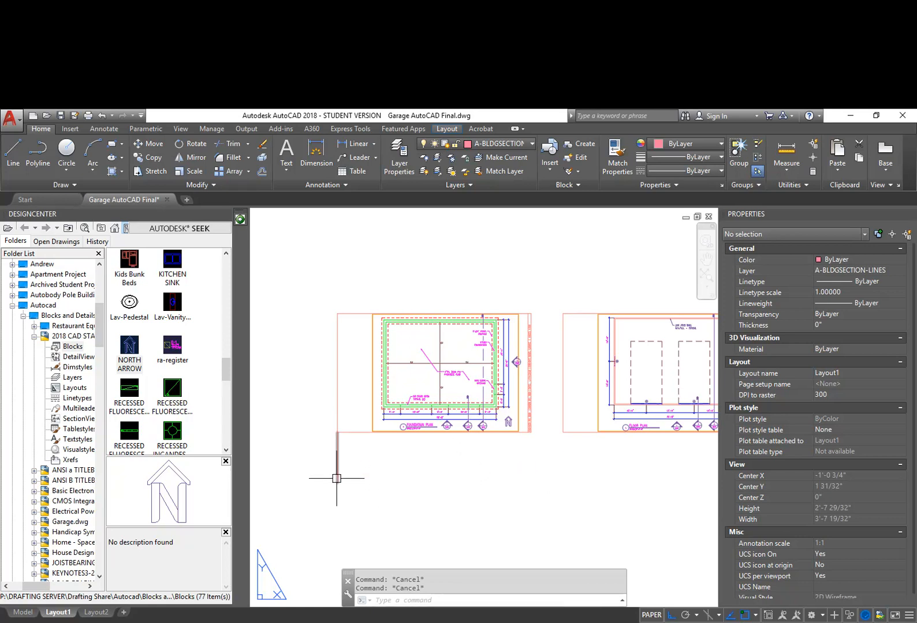
Step: Offset the vertical guide line below the foundation plan sheet 20 inches to the right
{"action": "type", "text": "o"}
{"action": "key", "text": "Return"}
{"action": "type", "text": "2"}
{"action": "type", "text": "0"}
{"action": "key", "text": "Return"}
{"action": "left_click", "coordinate": [337, 459]}
{"action": "left_click", "coordinate": [579, 501]}
{"action": "scroll", "coordinate": [462, 495], "scroll_direction": "down", "scroll_amount": 3}
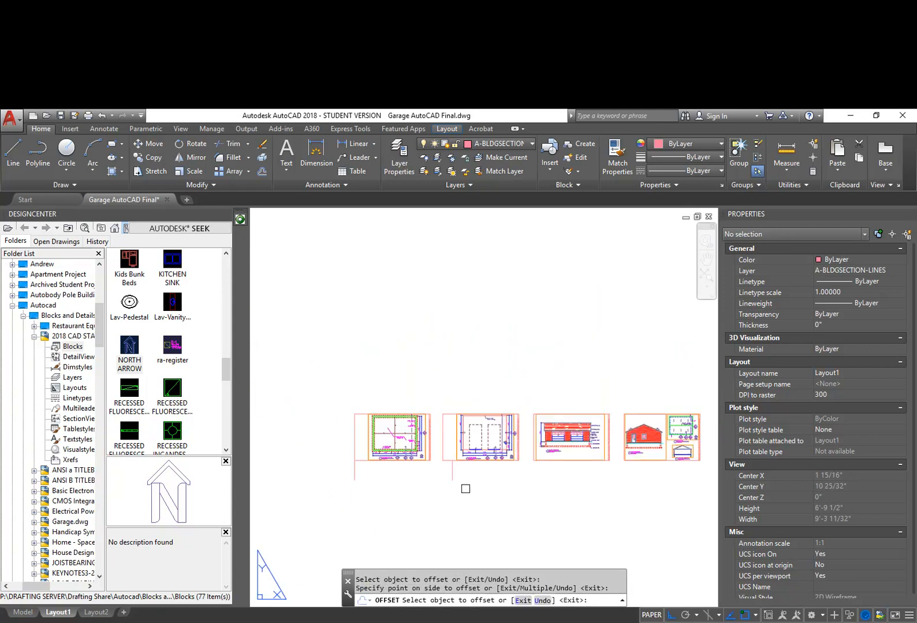
Step: Offset each newest guide line another 20 inches to the right until five guides stand below the row of sheets
{"action": "left_click", "coordinate": [453, 479]}
{"action": "left_click", "coordinate": [534, 494]}
{"action": "left_click", "coordinate": [550, 480]}
{"action": "left_click", "coordinate": [641, 494]}
{"action": "middle_click_drag", "start_coordinate": [653, 496], "coordinate": [567, 497]}
{"action": "left_click", "coordinate": [564, 479]}
{"action": "left_click", "coordinate": [670, 496]}
{"action": "middle_click_drag", "start_coordinate": [671, 497], "coordinate": [517, 492]}
{"action": "scroll", "coordinate": [511, 497], "scroll_direction": "down", "scroll_amount": 1}
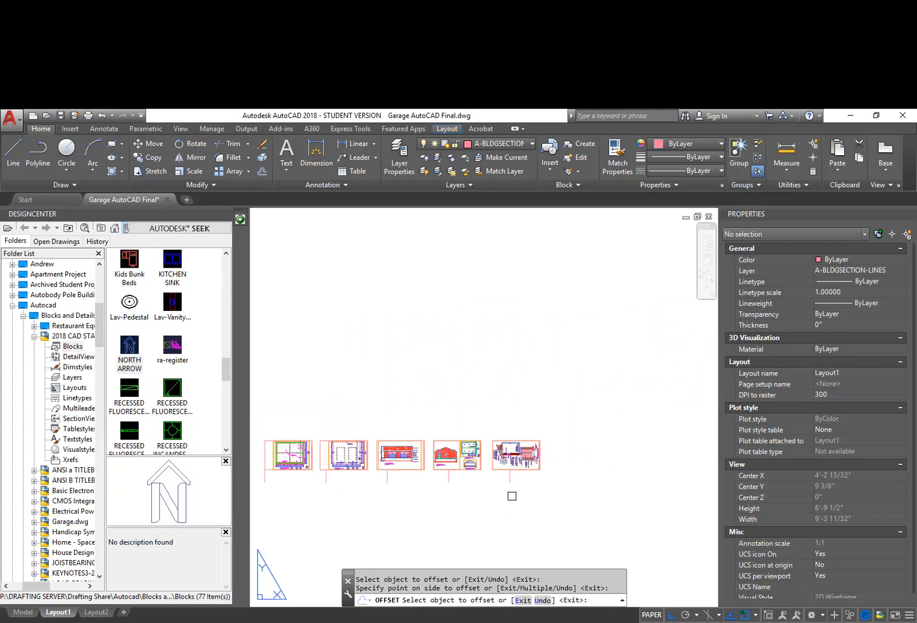
{"action": "middle_click_drag", "start_coordinate": [338, 514], "coordinate": [502, 504]}
{"action": "key", "text": "Return"}
Step: Move the wall section detail sheet horizontally so its lower-left corner meets the top of the fifth guide line
{"action": "scroll", "coordinate": [499, 470], "scroll_direction": "up", "scroll_amount": 1}
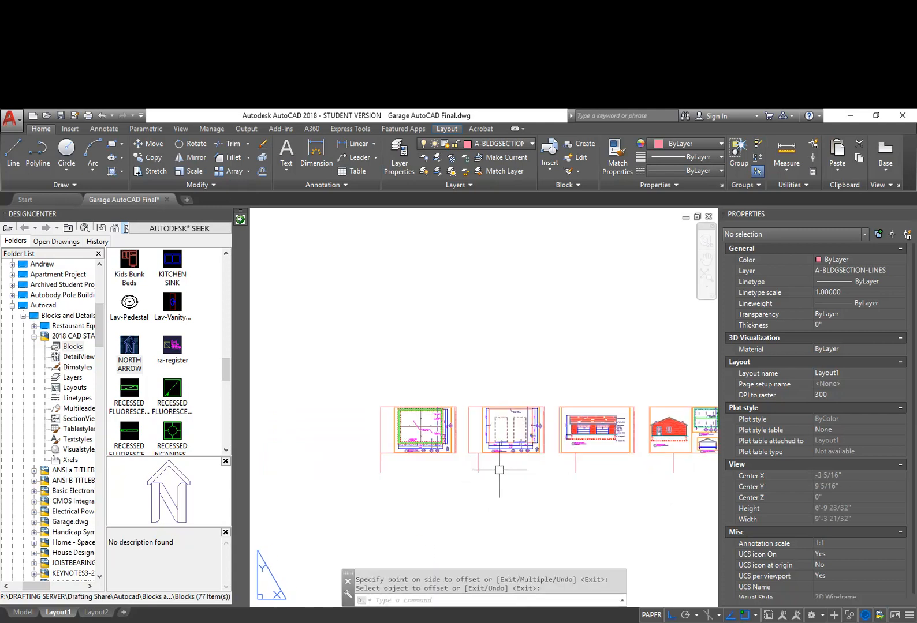
{"action": "middle_click_drag", "start_coordinate": [519, 468], "coordinate": [496, 467]}
{"action": "middle_click_drag", "start_coordinate": [566, 481], "coordinate": [352, 474]}
{"action": "scroll", "coordinate": [540, 446], "scroll_direction": "up", "scroll_amount": 2}
{"action": "middle_click_drag", "start_coordinate": [539, 446], "coordinate": [463, 463]}
{"action": "type", "text": "m"}
{"action": "key", "text": "Return"}
{"action": "left_click", "coordinate": [356, 479]}
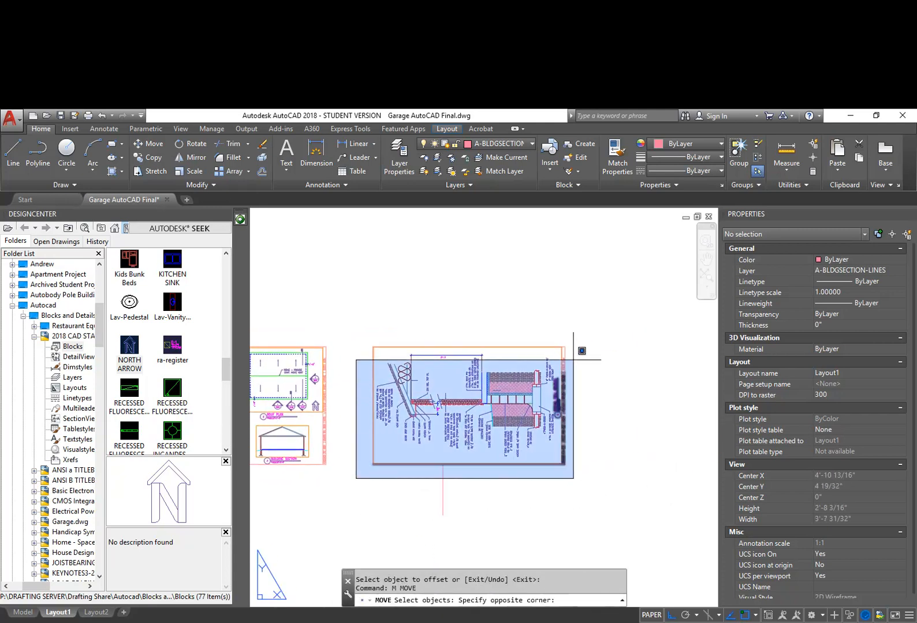
{"action": "left_click", "coordinate": [597, 309]}
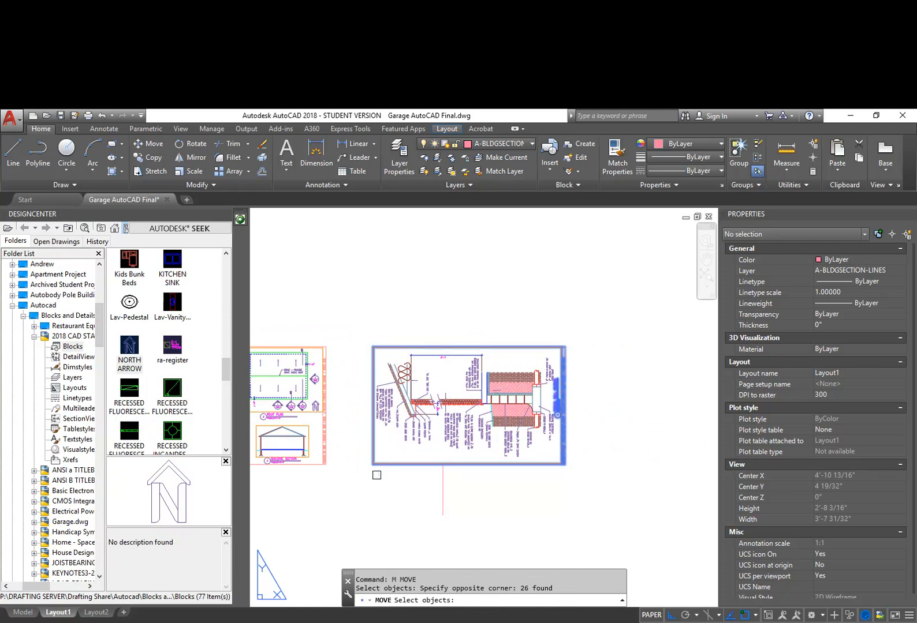
{"action": "key", "text": "Return"}
{"action": "scroll", "coordinate": [386, 470], "scroll_direction": "up", "scroll_amount": 7}
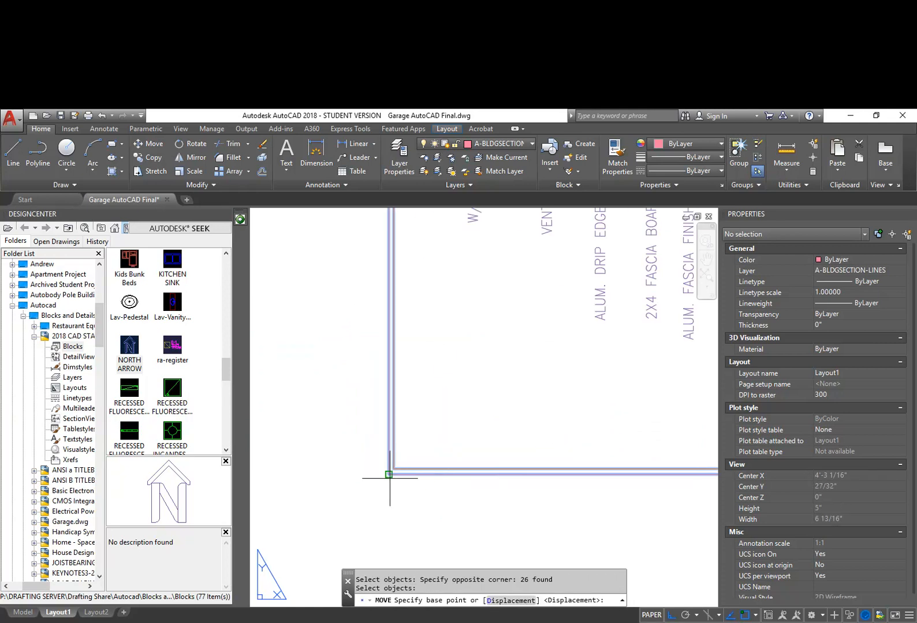
{"action": "left_click", "coordinate": [388, 474]}
{"action": "scroll", "coordinate": [458, 499], "scroll_direction": "down", "scroll_amount": 4}
{"action": "middle_click_drag", "start_coordinate": [549, 490], "coordinate": [451, 390]}
{"action": "scroll", "coordinate": [501, 399], "scroll_direction": "up", "scroll_amount": 4}
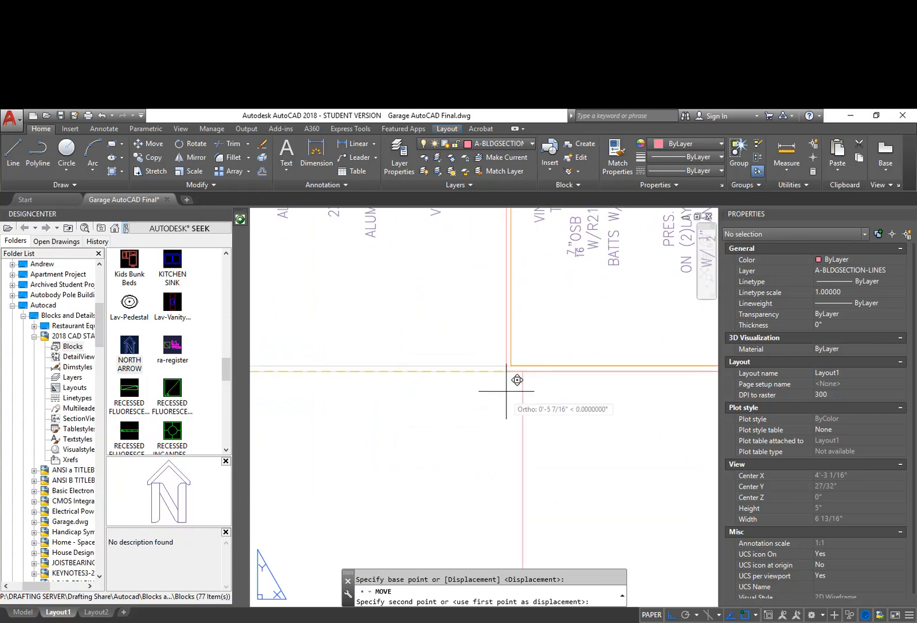
{"action": "left_click", "coordinate": [528, 373]}
Step: Move the side elevation and roof plan sheet so its lower-left corner meets the top of the fourth guide line
{"action": "scroll", "coordinate": [534, 450], "scroll_direction": "down", "scroll_amount": 5}
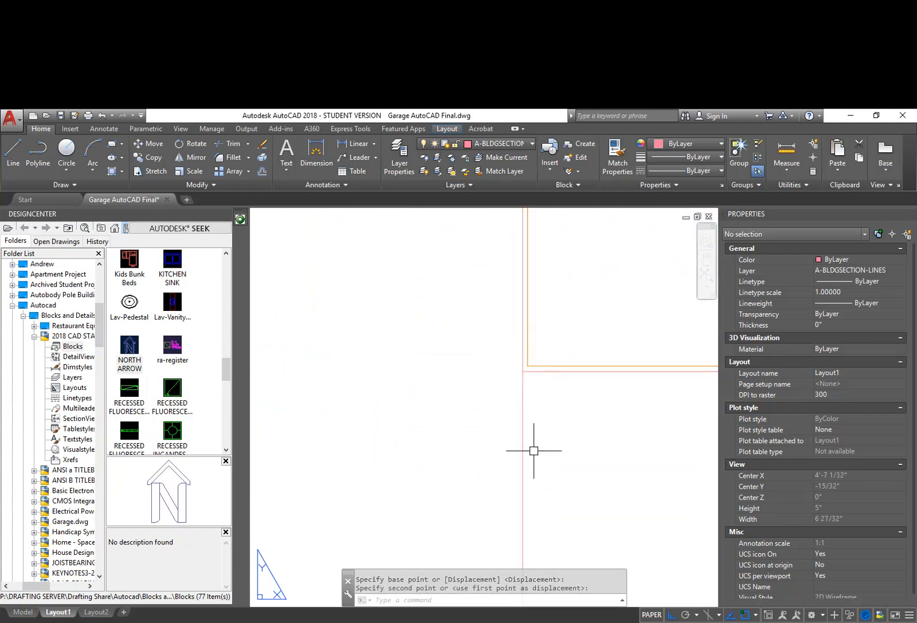
{"action": "type", "text": "m"}
{"action": "key", "text": "Return"}
{"action": "left_click", "coordinate": [437, 466]}
{"action": "left_click", "coordinate": [605, 351]}
{"action": "key", "text": "Return"}
{"action": "scroll", "coordinate": [470, 460], "scroll_direction": "up", "scroll_amount": 5}
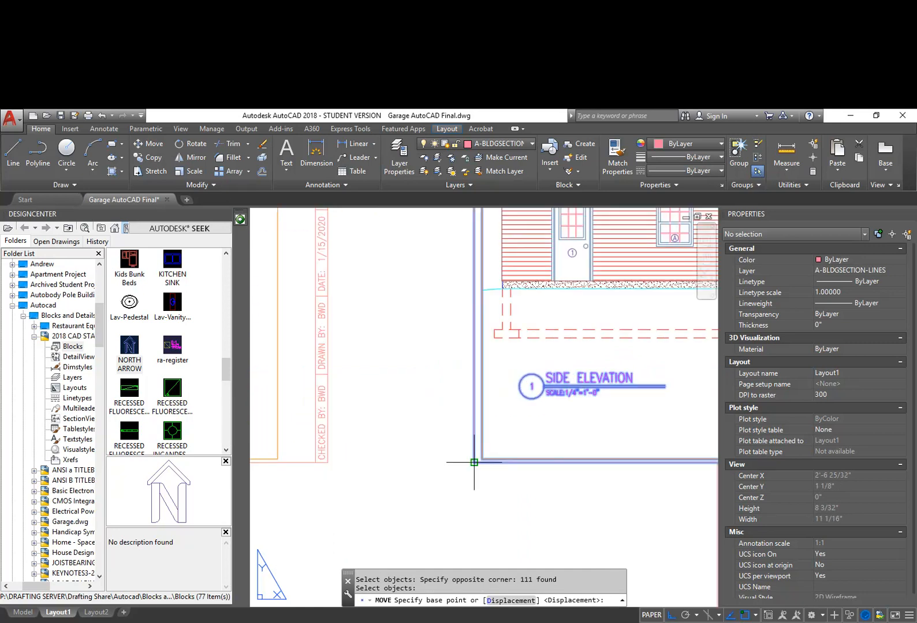
{"action": "left_click", "coordinate": [474, 461]}
{"action": "scroll", "coordinate": [570, 487], "scroll_direction": "down", "scroll_amount": 5}
{"action": "scroll", "coordinate": [523, 454], "scroll_direction": "up", "scroll_amount": 5}
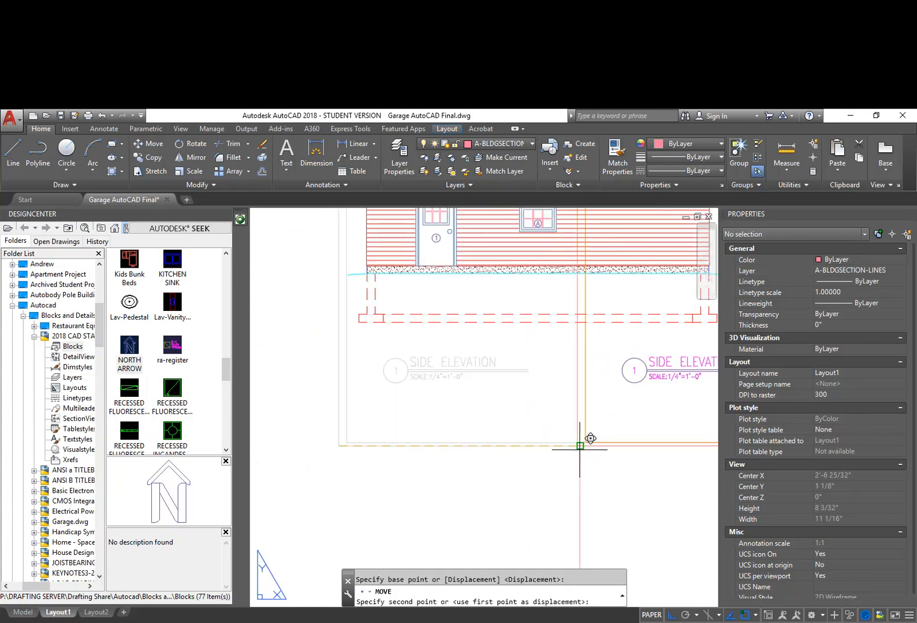
{"action": "scroll", "coordinate": [579, 446], "scroll_direction": "down", "scroll_amount": 5}
{"action": "left_click", "coordinate": [542, 462]}
Step: Move the garage-door elevation sheet so its lower-left corner meets the top of the third guide line
{"action": "key", "text": "Return"}
{"action": "left_click", "coordinate": [475, 468]}
{"action": "left_click", "coordinate": [606, 394]}
{"action": "key", "text": "Return"}
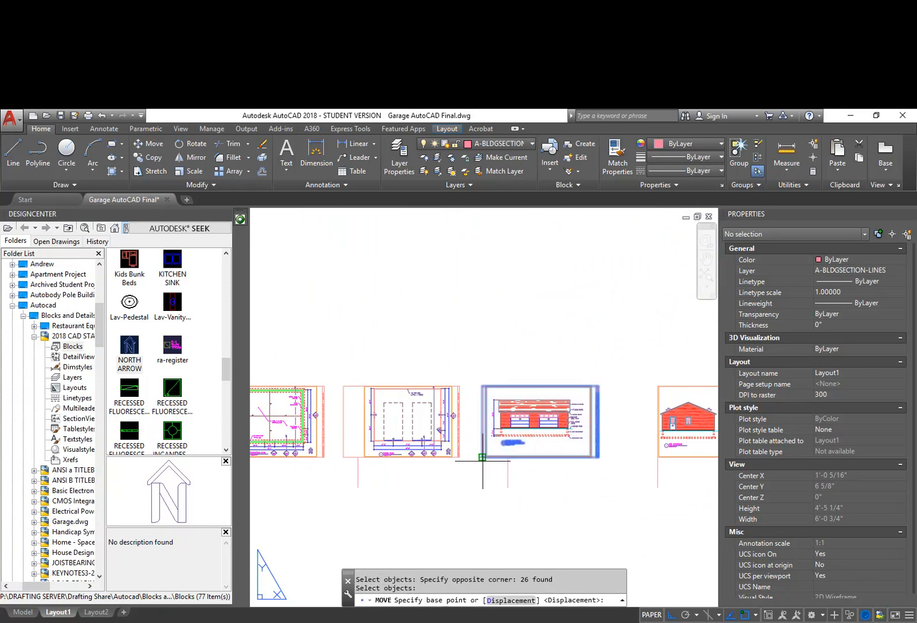
{"action": "left_click", "coordinate": [484, 462]}
{"action": "left_click", "coordinate": [509, 460]}
Step: Move the floor plan sheet so its lower-left corner meets the top of the second guide line
{"action": "middle_click_drag", "start_coordinate": [409, 491], "coordinate": [499, 485]}
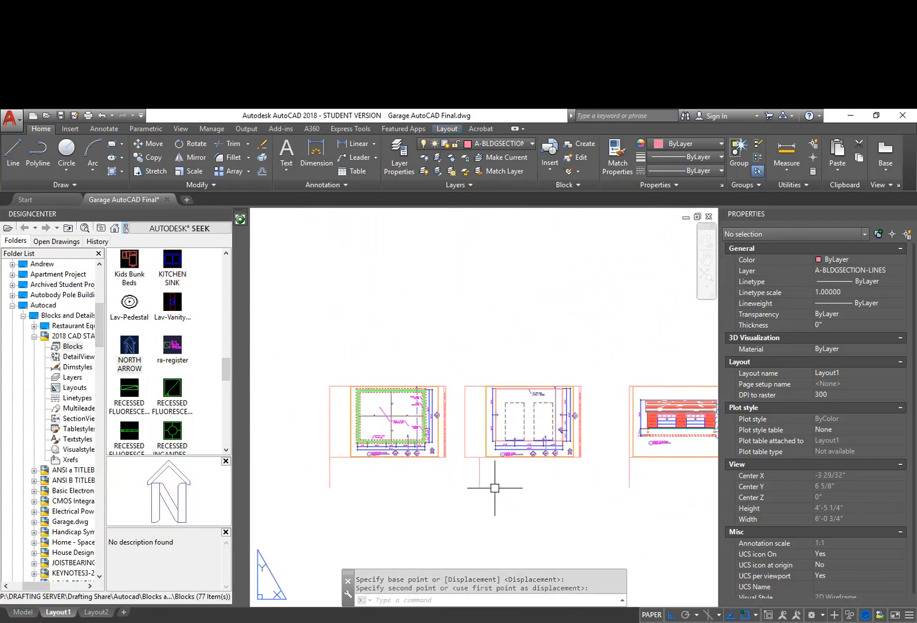
{"action": "key", "text": "Return"}
{"action": "left_click", "coordinate": [454, 464]}
{"action": "left_click", "coordinate": [603, 367]}
{"action": "key", "text": "Return"}
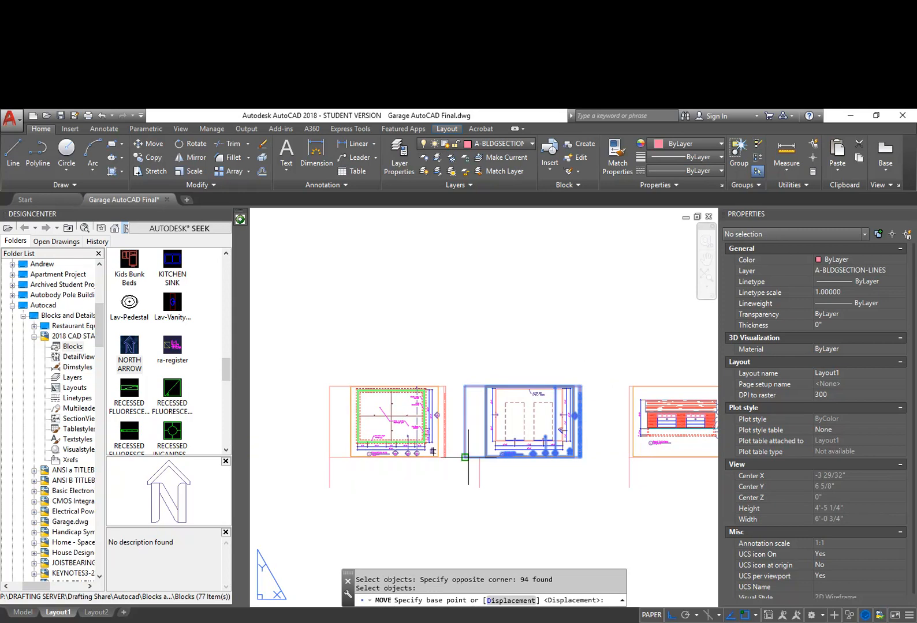
{"action": "scroll", "coordinate": [466, 456], "scroll_direction": "up", "scroll_amount": 5}
{"action": "left_click", "coordinate": [554, 463]}
{"action": "left_click", "coordinate": [555, 463]}
{"action": "scroll", "coordinate": [517, 513], "scroll_direction": "down", "scroll_amount": 4}
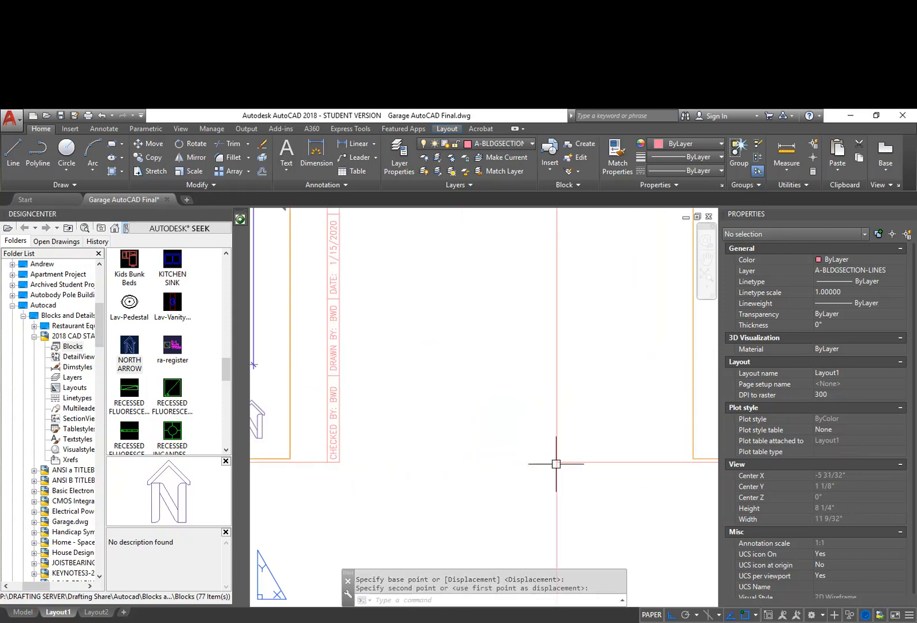
Step: Erase the vertical guide lines below the row of five sheets
{"action": "mouse_move", "coordinate": [565, 535]}
{"action": "middle_mouse_down"}
{"action": "mouse_move", "coordinate": [545, 463]}
{"action": "mouse_move", "coordinate": [507, 463]}
{"action": "middle_mouse_up"}
{"action": "scroll", "coordinate": [600, 484], "scroll_direction": "down", "scroll_amount": 4}
{"action": "type", "text": "e"}
{"action": "key", "text": "Return"}
{"action": "left_click", "coordinate": [594, 469]}
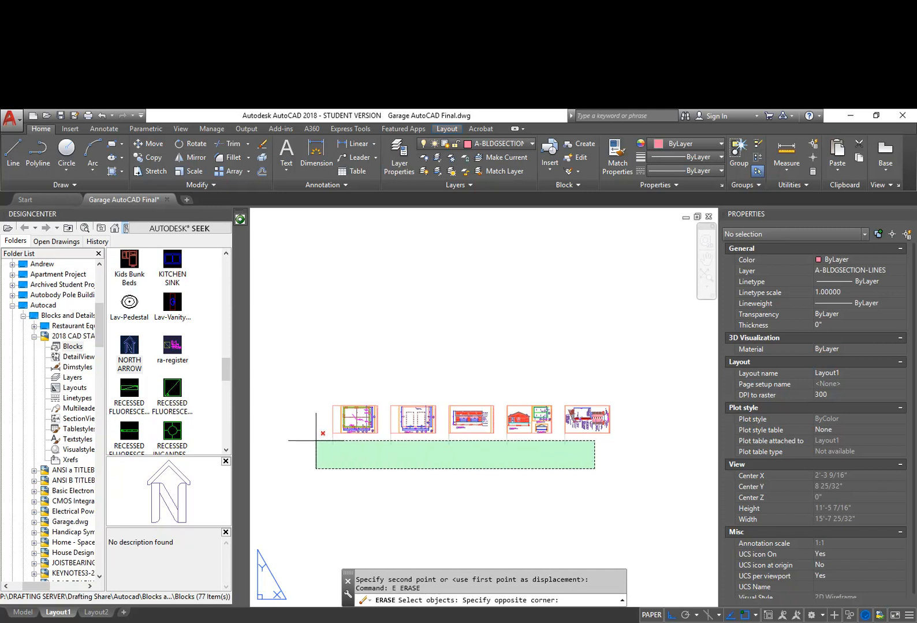
{"action": "left_click", "coordinate": [320, 449]}
Step: Open the View Manager and start a new named view called FOUNDATION
{"action": "scroll", "coordinate": [312, 421], "scroll_direction": "up", "scroll_amount": 3}
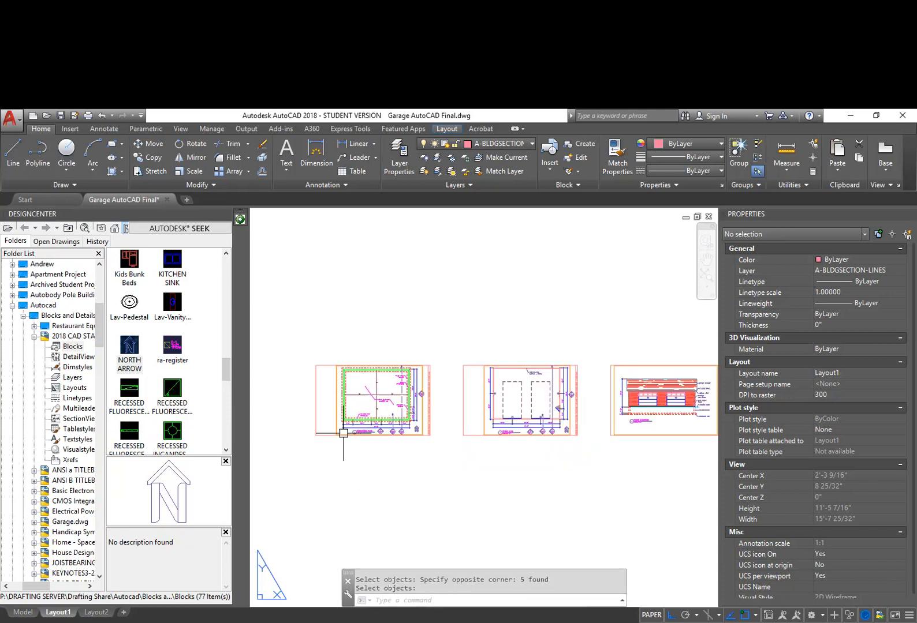
{"action": "type", "text": "VIE"}
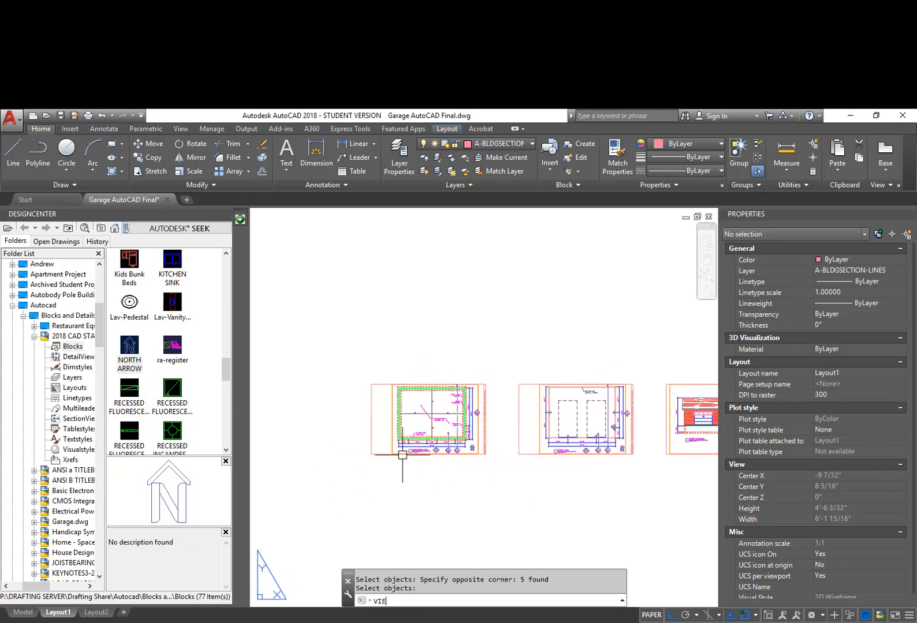
{"action": "type", "text": "W"}
{"action": "key", "text": "Return"}
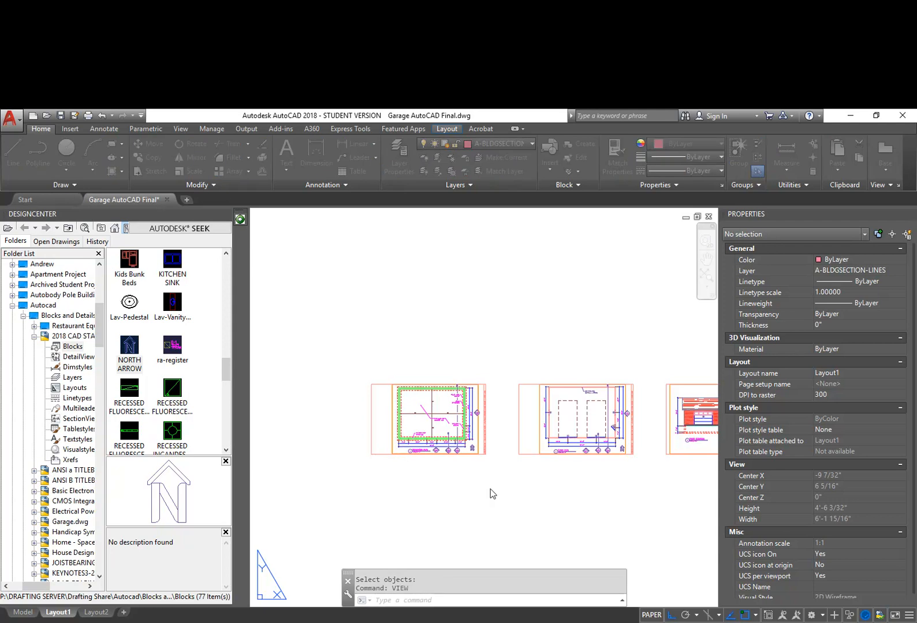
{"action": "left_click_drag", "start_coordinate": [548, 241], "coordinate": [194, 243]}
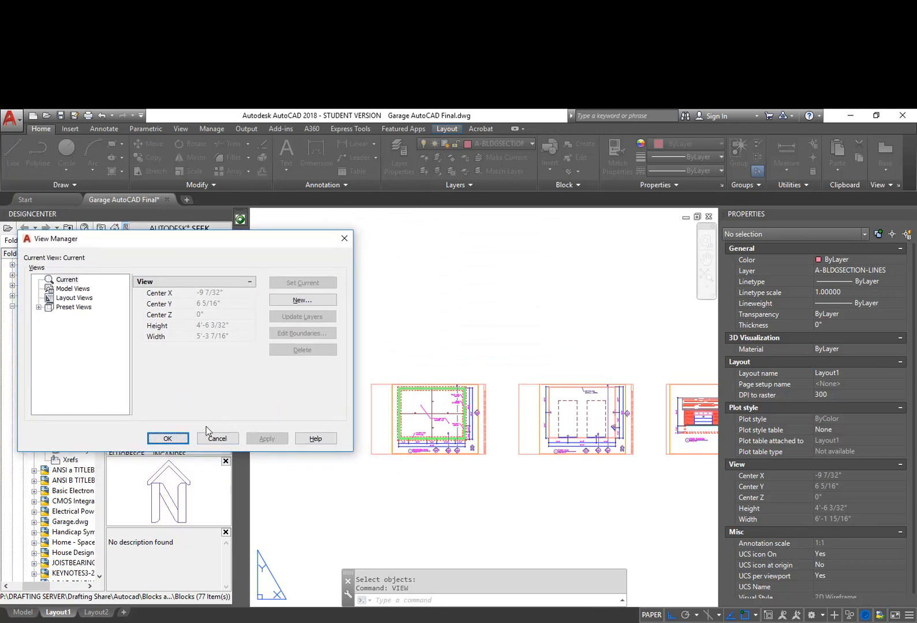
{"action": "left_click", "coordinate": [315, 300]}
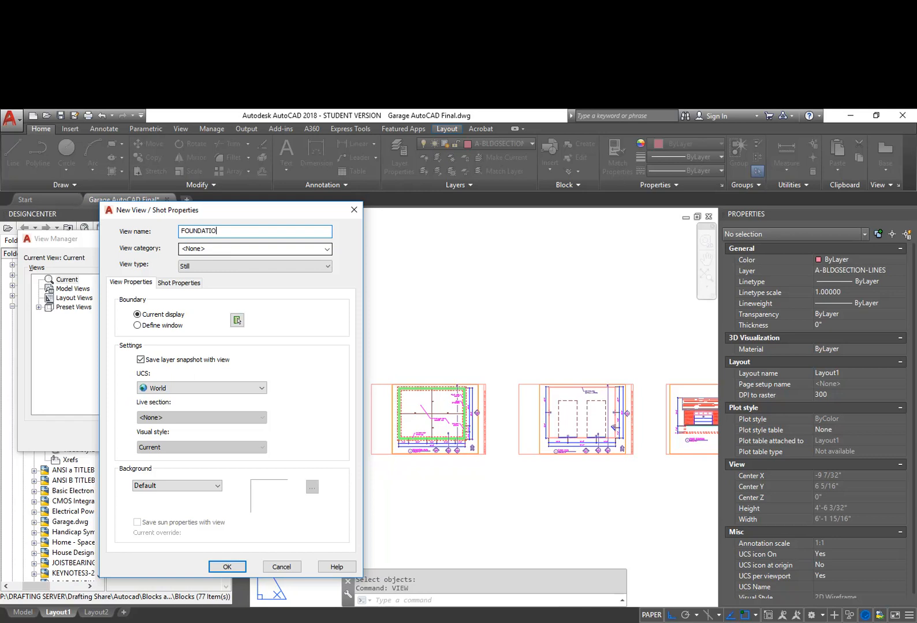
Step: Define the FOUNDATION view's boundary as a window around the foundation plan sheet's outer border and save the view
{"action": "left_click", "coordinate": [137, 326]}
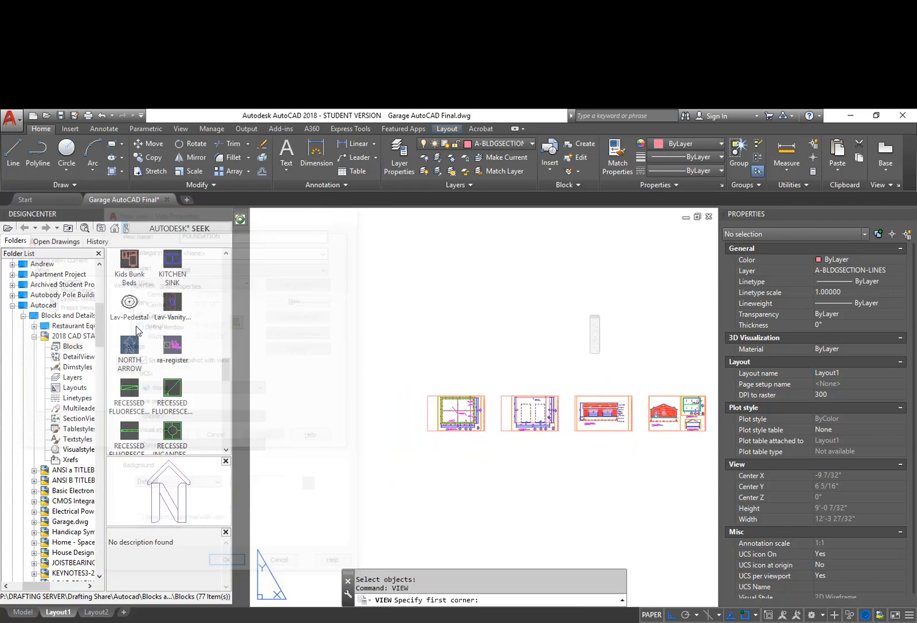
{"action": "left_click", "coordinate": [427, 432]}
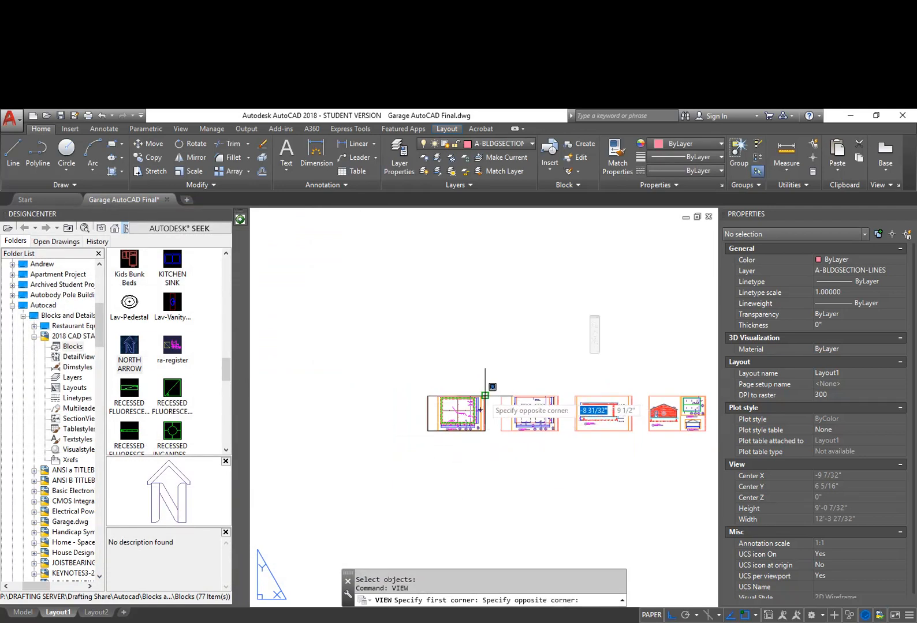
{"action": "scroll", "coordinate": [484, 393], "scroll_direction": "up", "scroll_amount": 8}
{"action": "scroll", "coordinate": [501, 381], "scroll_direction": "up", "scroll_amount": 5}
{"action": "left_click", "coordinate": [506, 347]}
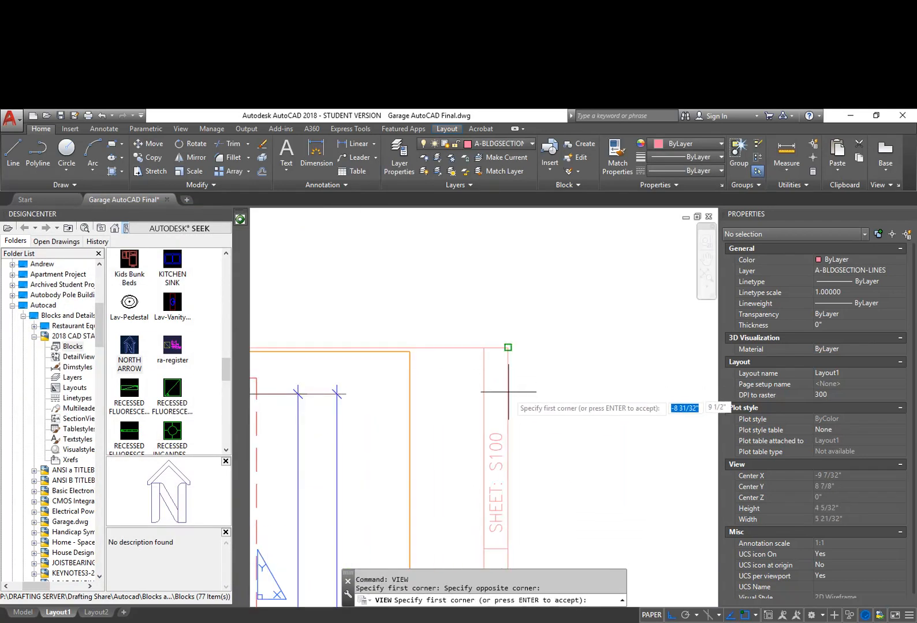
{"action": "scroll", "coordinate": [531, 404], "scroll_direction": "down", "scroll_amount": 5}
{"action": "scroll", "coordinate": [508, 375], "scroll_direction": "up", "scroll_amount": 3}
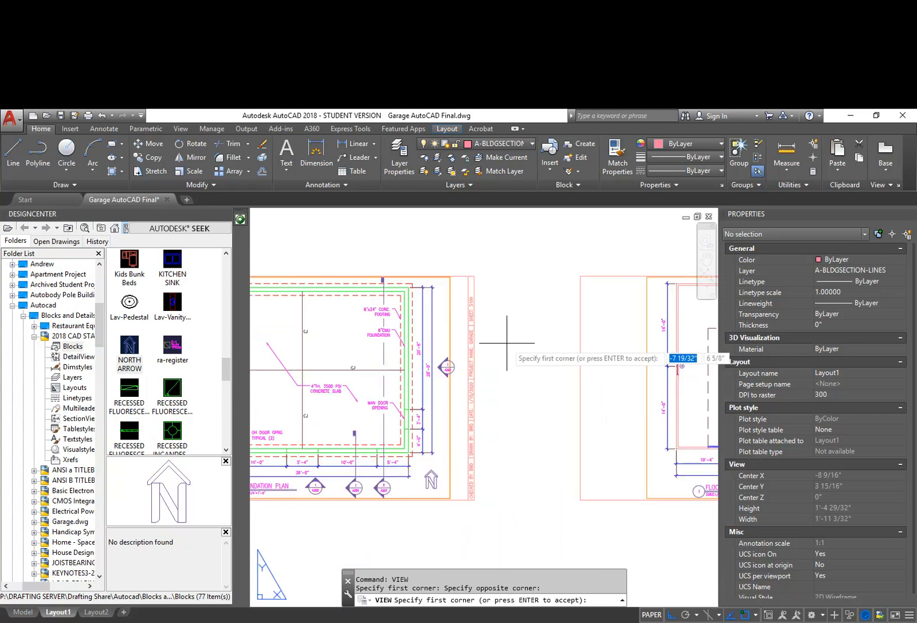
{"action": "key", "text": "Return"}
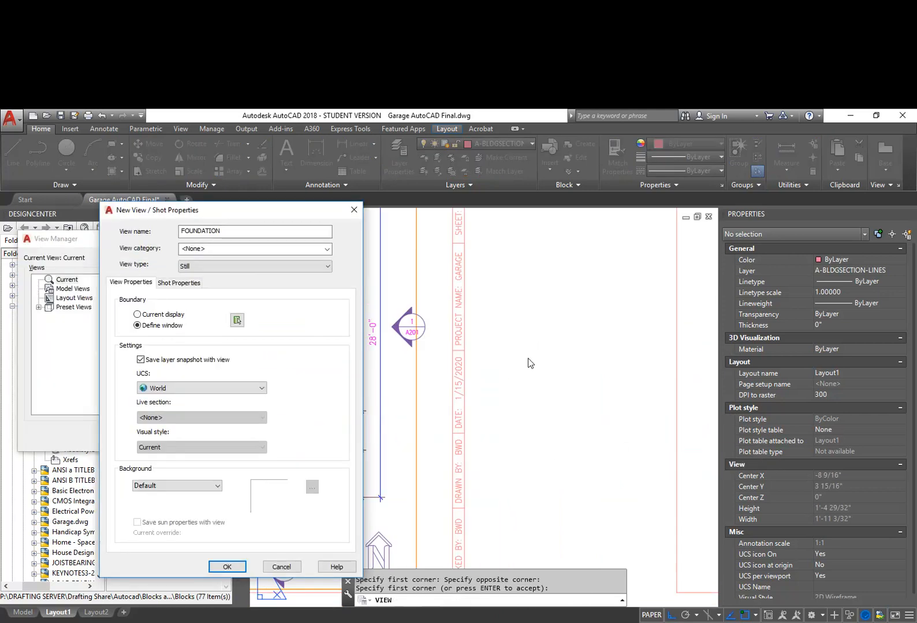
{"action": "left_click", "coordinate": [227, 567]}
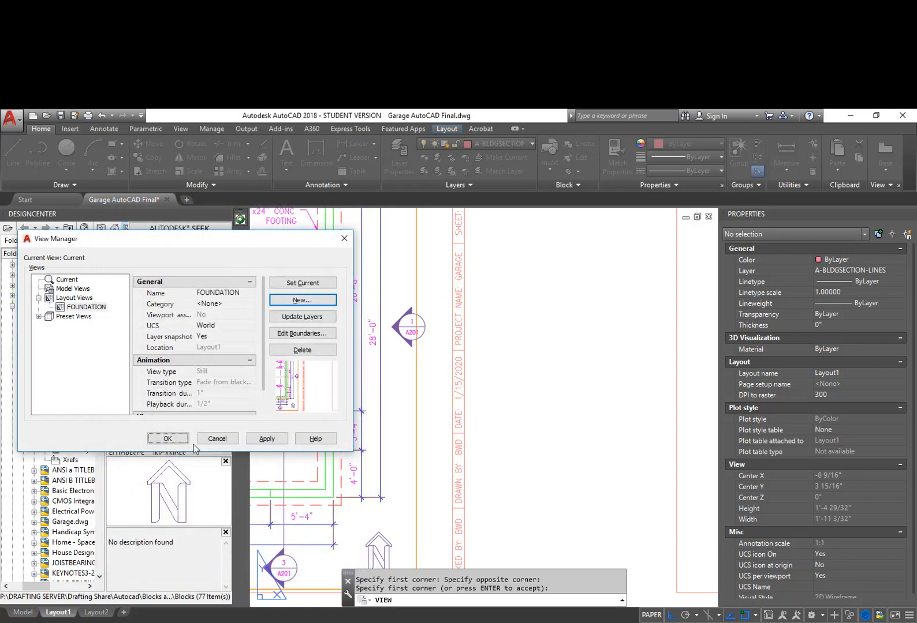
Step: Create a named view FLOORPLAN with its boundary window drawn corner to corner around the floor plan sheet
{"action": "left_click", "coordinate": [296, 300]}
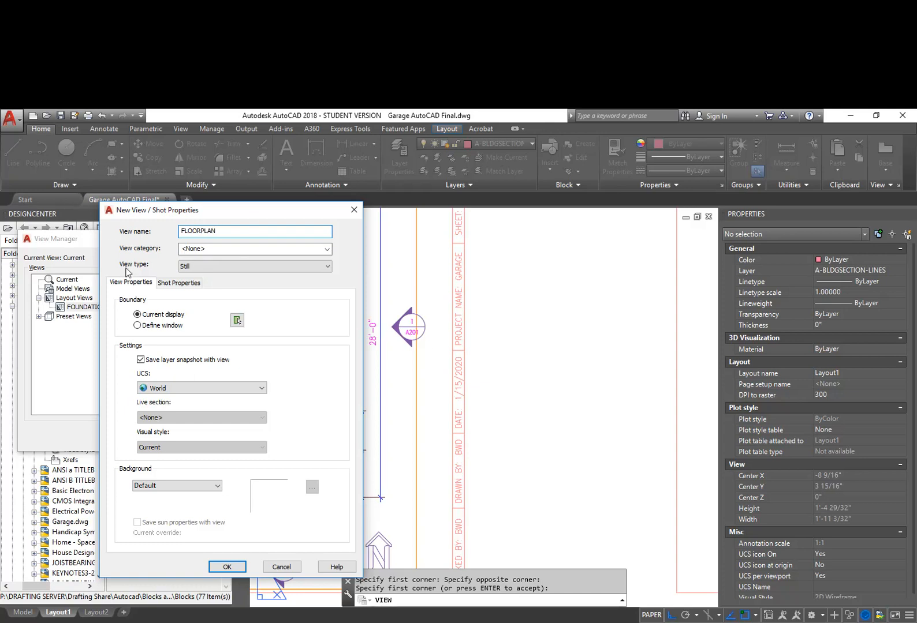
{"action": "left_click", "coordinate": [237, 320]}
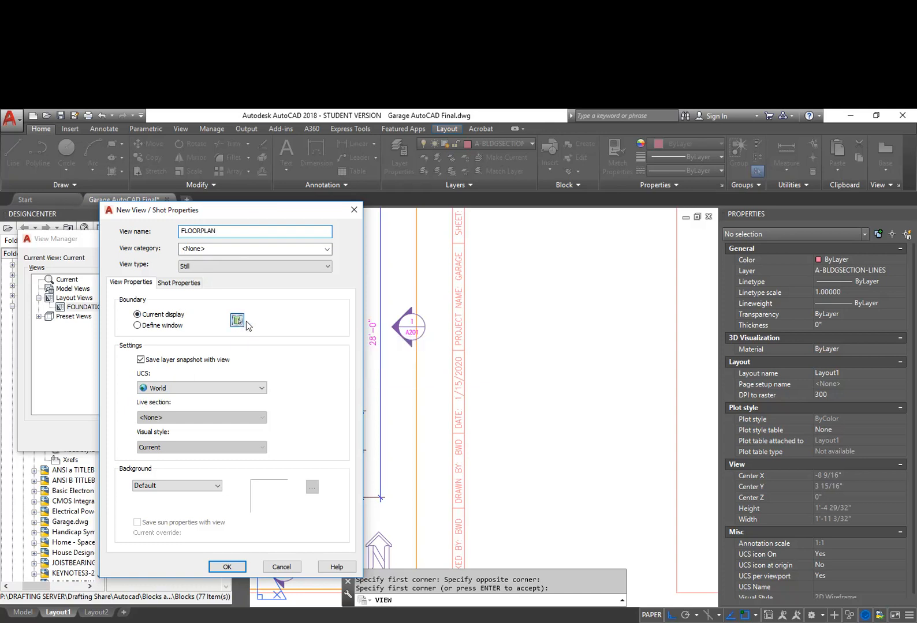
{"action": "scroll", "coordinate": [485, 399], "scroll_direction": "down", "scroll_amount": 3}
{"action": "scroll", "coordinate": [467, 395], "scroll_direction": "up", "scroll_amount": 2}
{"action": "left_click", "coordinate": [383, 388]}
{"action": "scroll", "coordinate": [538, 289], "scroll_direction": "up", "scroll_amount": 4}
{"action": "left_click", "coordinate": [487, 338]}
{"action": "scroll", "coordinate": [508, 358], "scroll_direction": "down", "scroll_amount": 5}
{"action": "key", "text": "Return"}
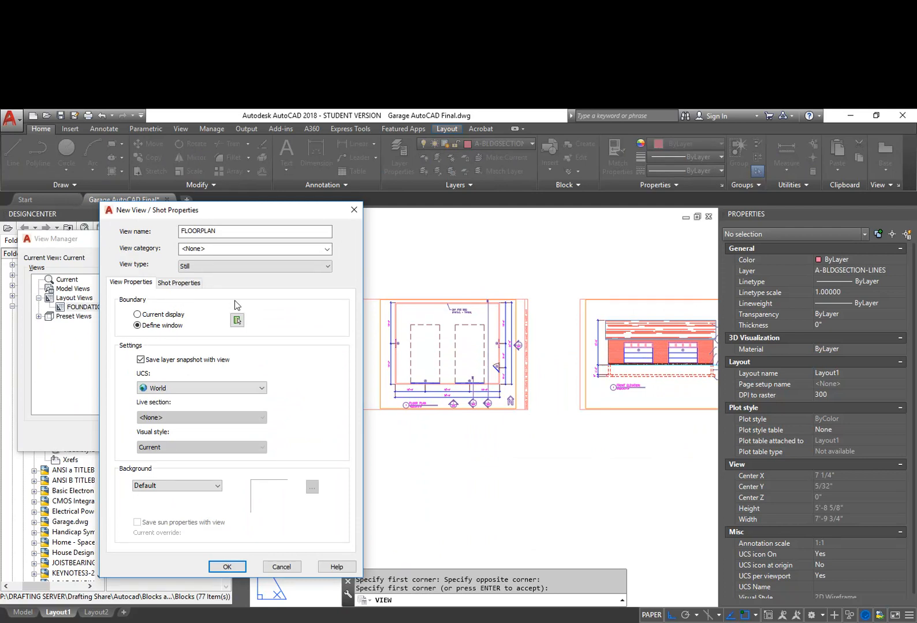
{"action": "left_click_drag", "start_coordinate": [218, 212], "coordinate": [245, 213]}
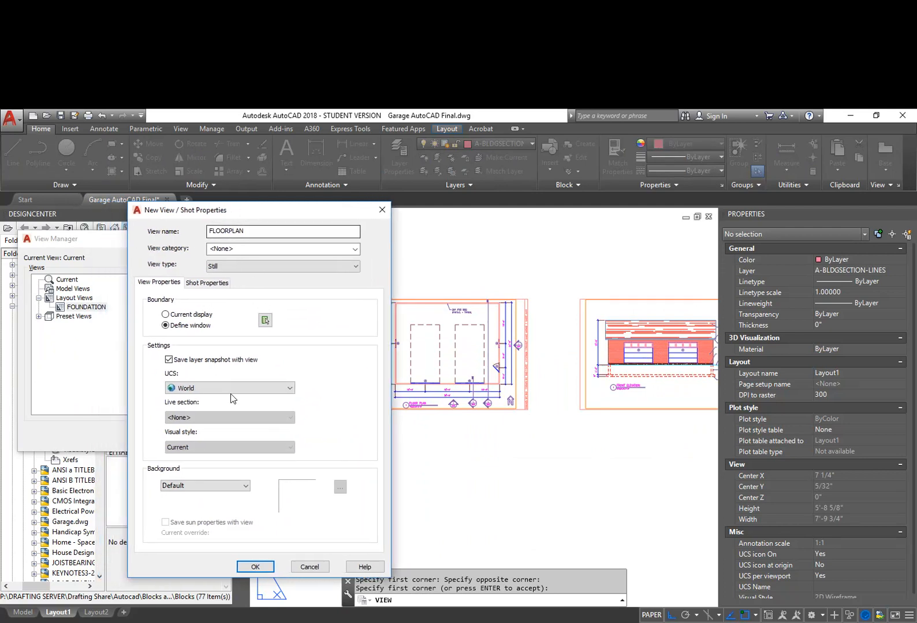
{"action": "left_click", "coordinate": [255, 567]}
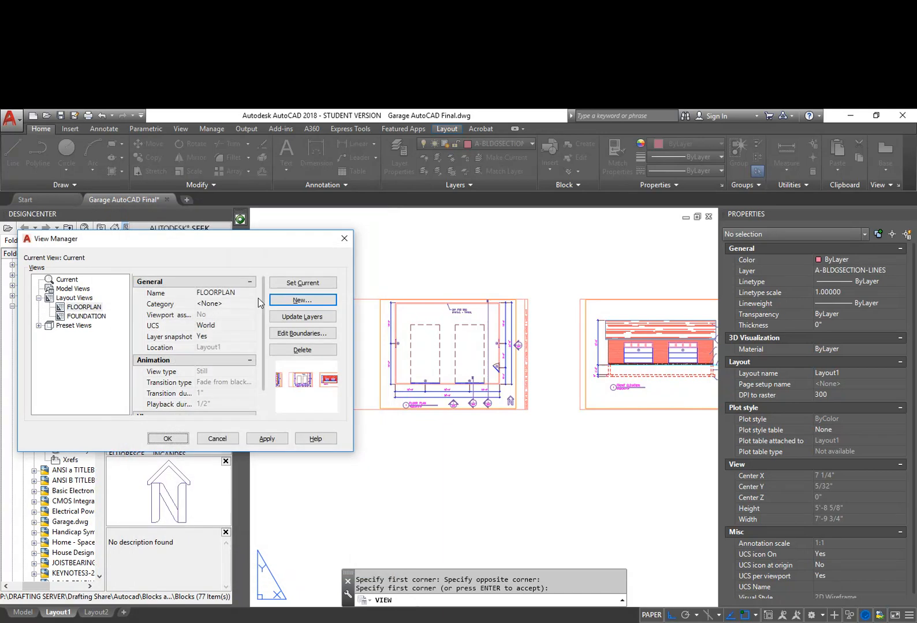
Step: Create a named view FRONT with its boundary window drawn corner to corner around the front elevation sheet
{"action": "left_click", "coordinate": [300, 300]}
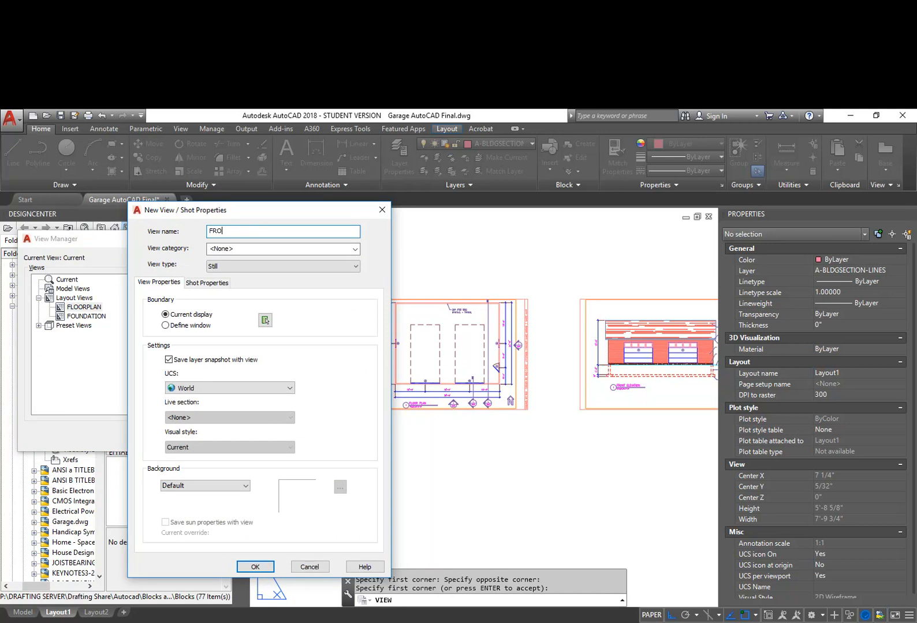
{"action": "left_click", "coordinate": [191, 325]}
{"action": "middle_click_drag", "start_coordinate": [568, 370], "coordinate": [171, 314]}
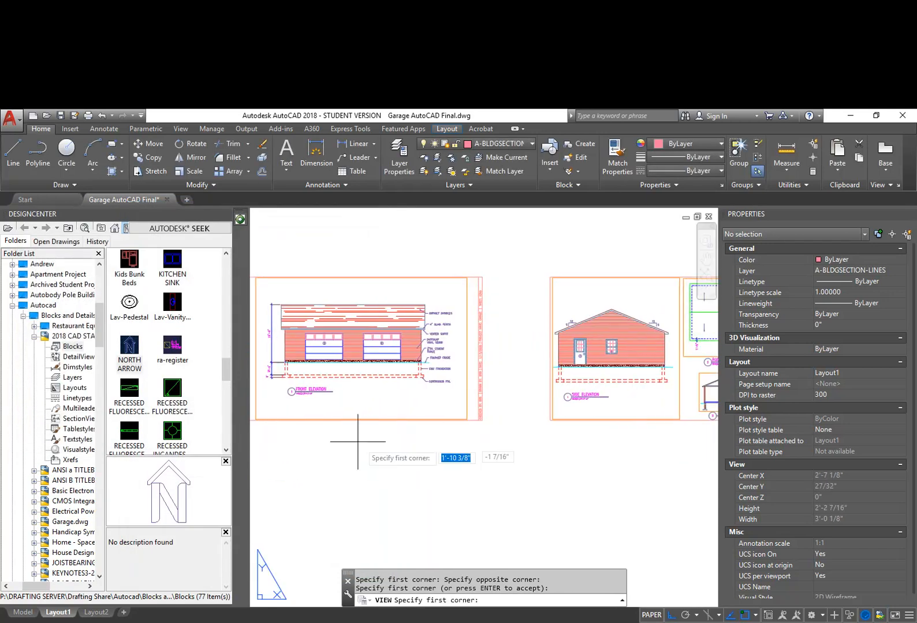
{"action": "scroll", "coordinate": [286, 433], "scroll_direction": "up", "scroll_amount": 3}
{"action": "scroll", "coordinate": [312, 430], "scroll_direction": "up", "scroll_amount": 10}
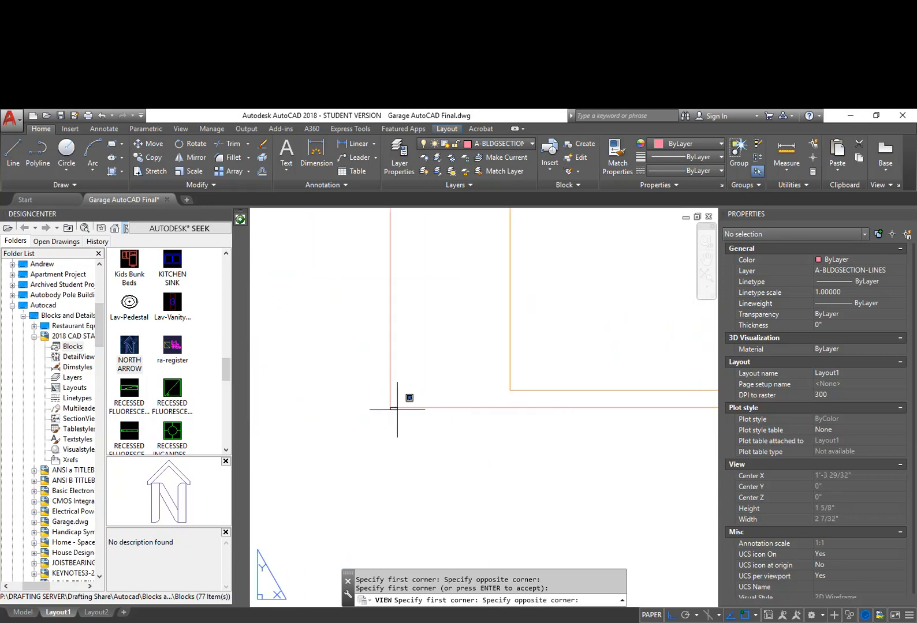
{"action": "scroll", "coordinate": [396, 409], "scroll_direction": "down", "scroll_amount": 10}
{"action": "left_click", "coordinate": [436, 378]}
{"action": "left_click", "coordinate": [667, 236]}
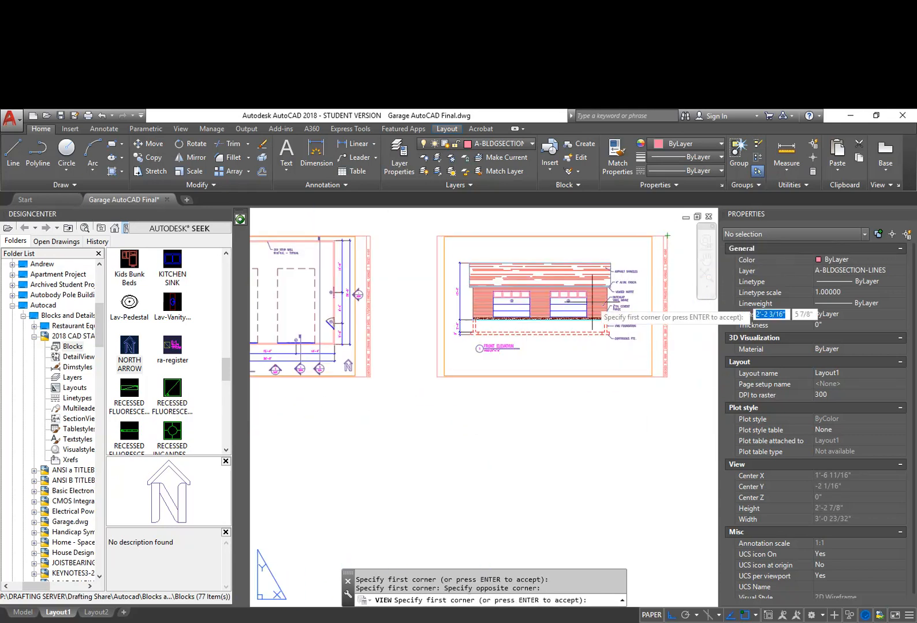
{"action": "key", "text": "Return"}
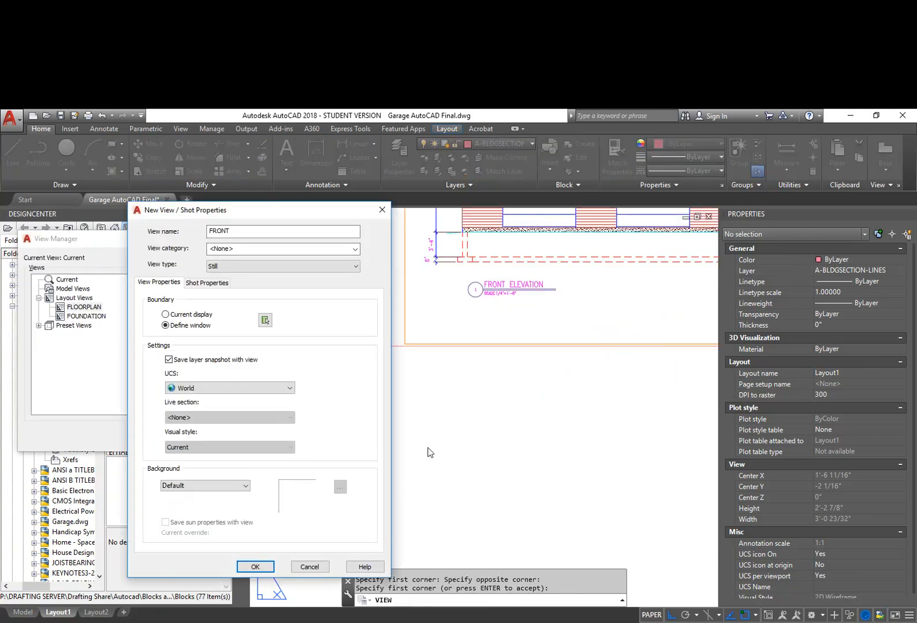
{"action": "left_click", "coordinate": [257, 567]}
Step: Create a named view ROOF with its boundary window around the side elevation, roof plan and building section sheet
{"action": "left_click", "coordinate": [311, 301]}
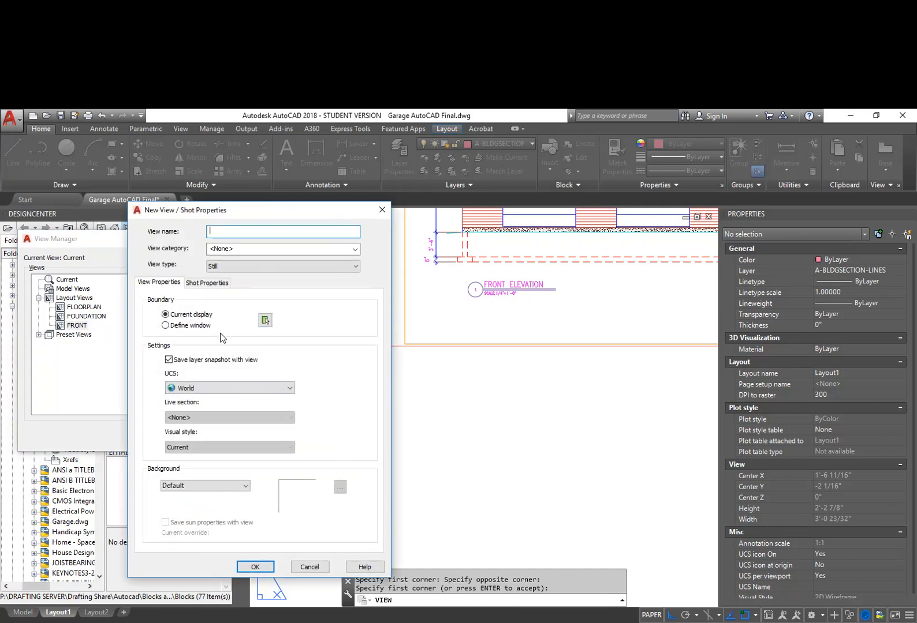
{"action": "left_click", "coordinate": [265, 320]}
{"action": "scroll", "coordinate": [531, 414], "scroll_direction": "up", "scroll_amount": 6}
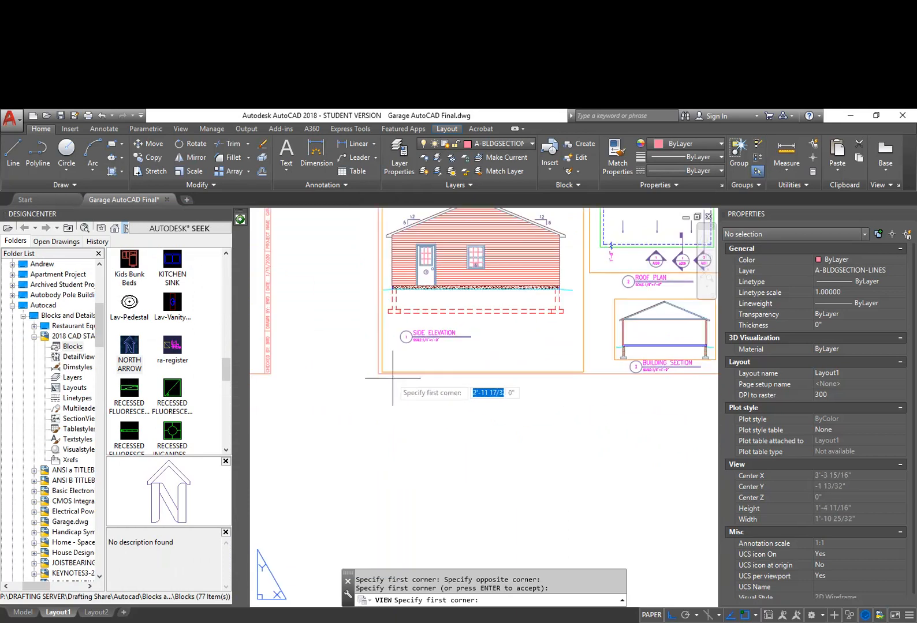
{"action": "left_click", "coordinate": [378, 372]}
{"action": "middle_click_drag", "start_coordinate": [453, 368], "coordinate": [311, 452]}
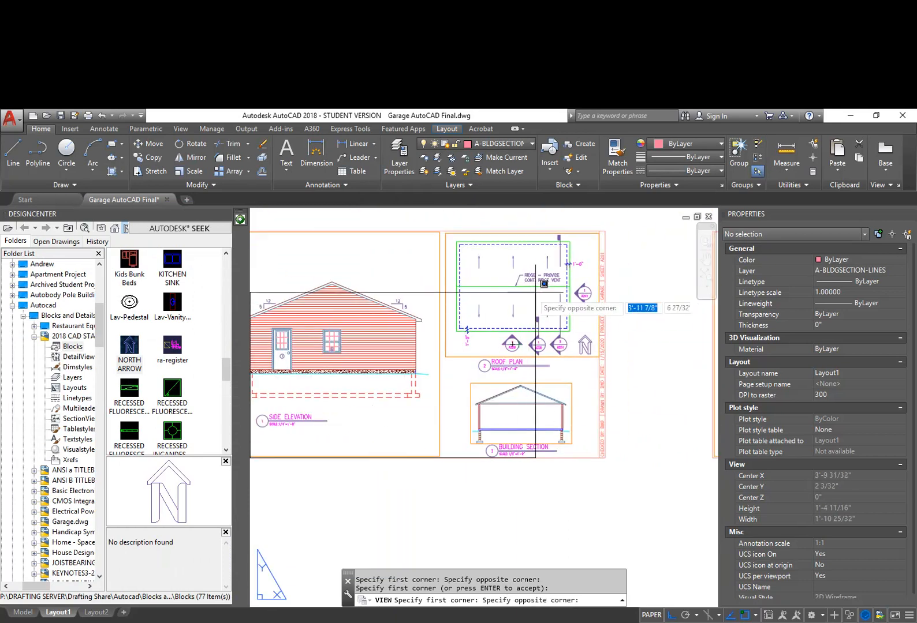
{"action": "left_click", "coordinate": [605, 230]}
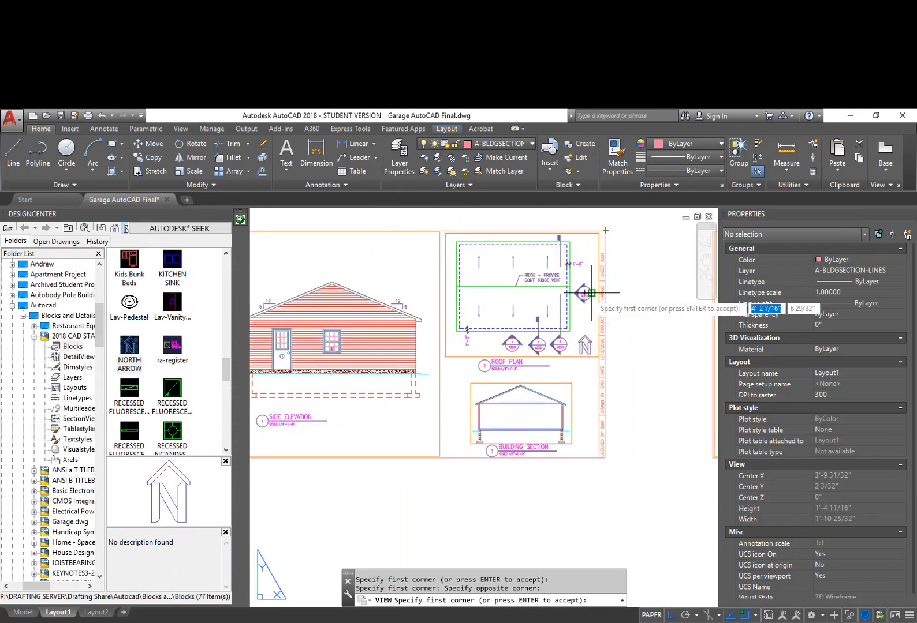
{"action": "key", "text": "Return"}
{"action": "left_click", "coordinate": [254, 230]}
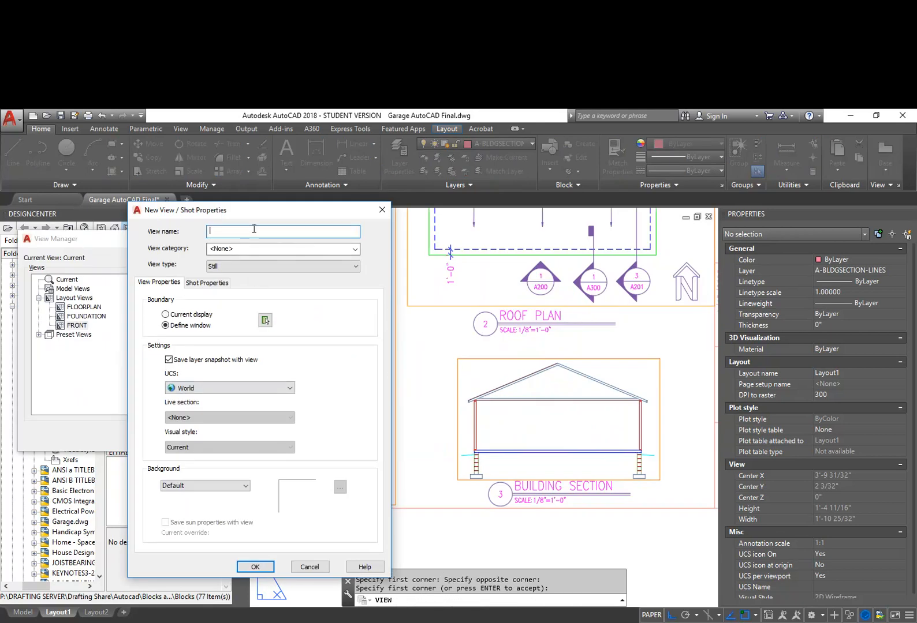
{"action": "type", "text": "ROO"}
{"action": "left_click", "coordinate": [256, 567]}
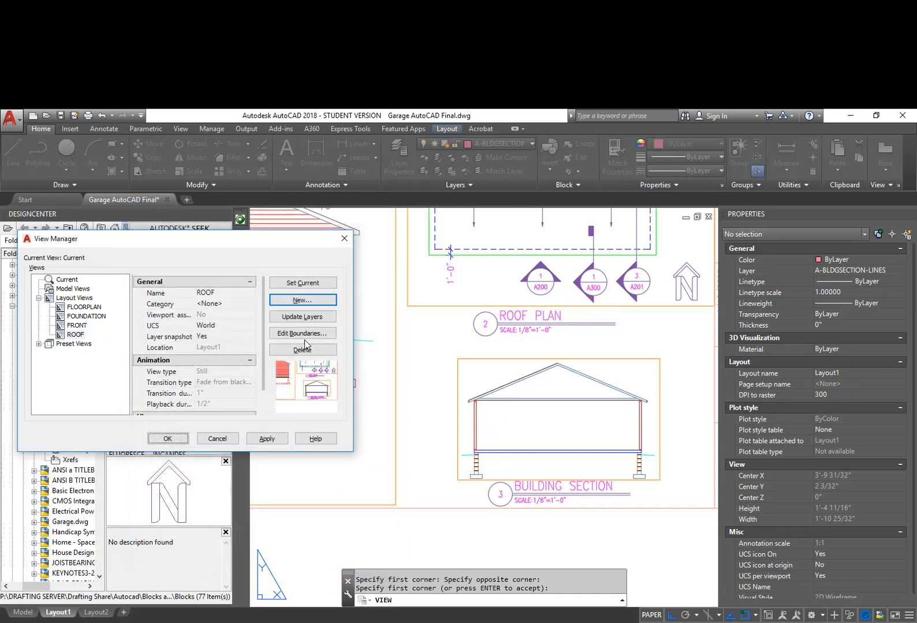
Step: Create a named view WALLSECTION with its boundary window drawn corner to corner around the wall section sheet and save all the views
{"action": "left_click", "coordinate": [302, 300]}
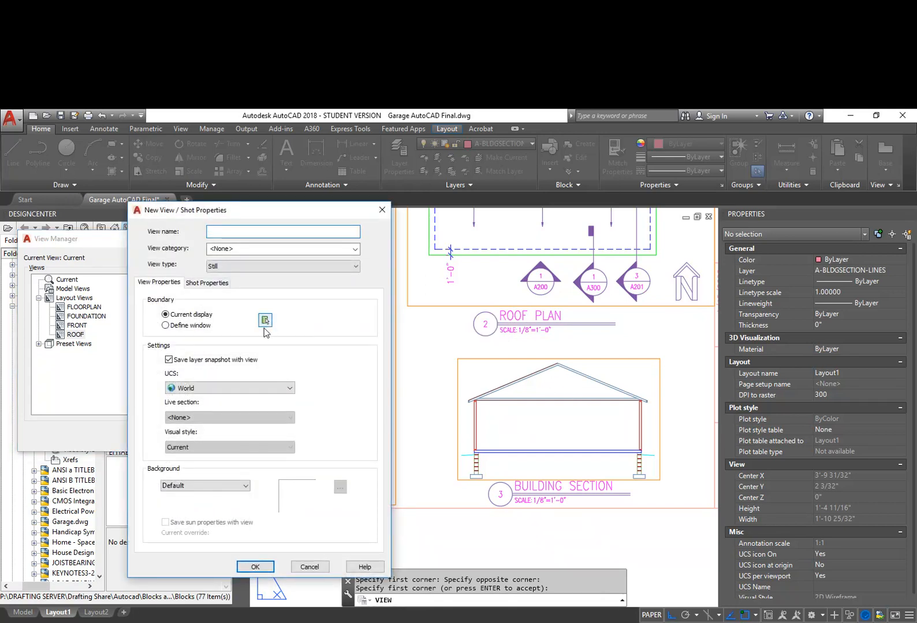
{"action": "left_click", "coordinate": [265, 321]}
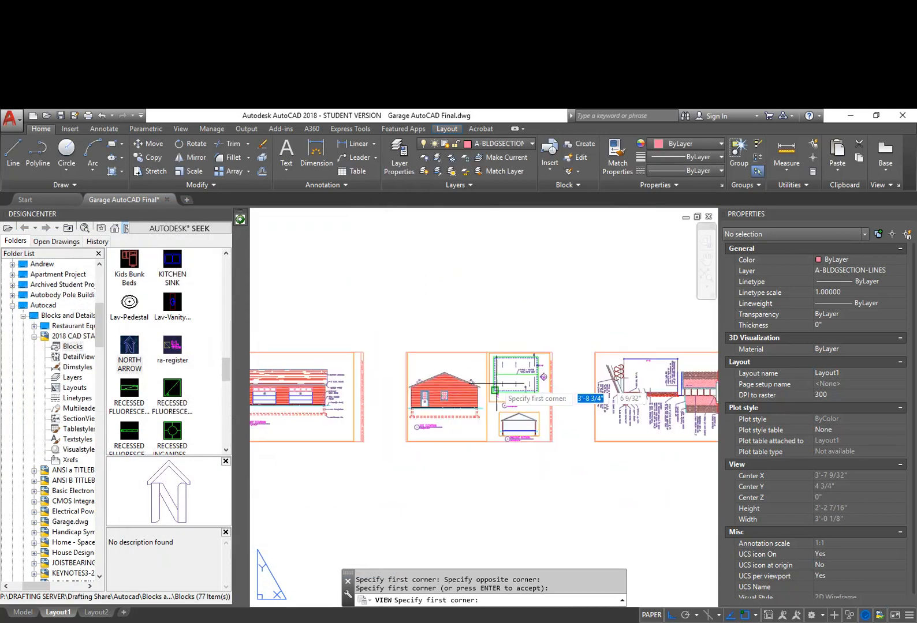
{"action": "scroll", "coordinate": [419, 388], "scroll_direction": "up", "scroll_amount": 8}
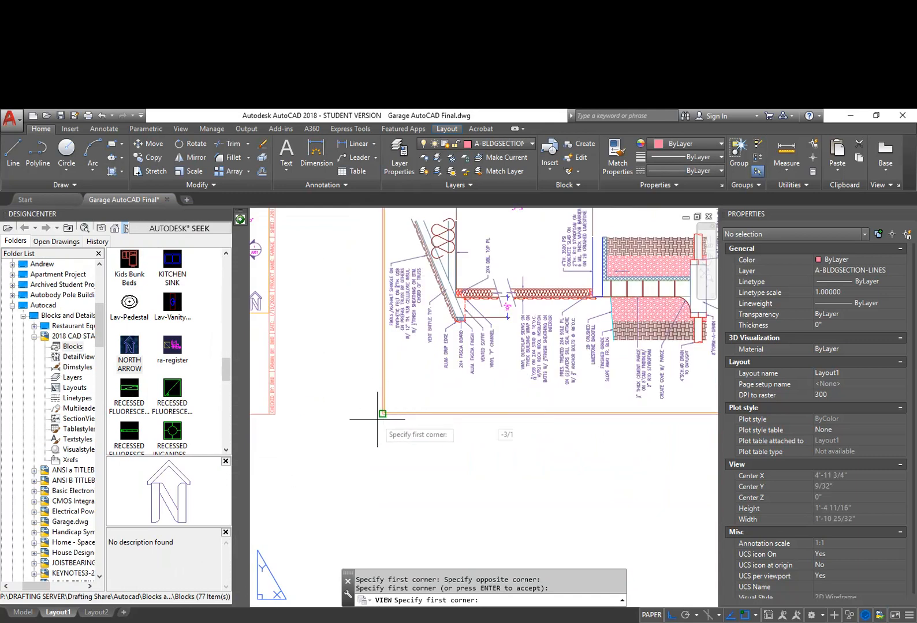
{"action": "left_click", "coordinate": [382, 414]}
{"action": "scroll", "coordinate": [461, 392], "scroll_direction": "down", "scroll_amount": 3}
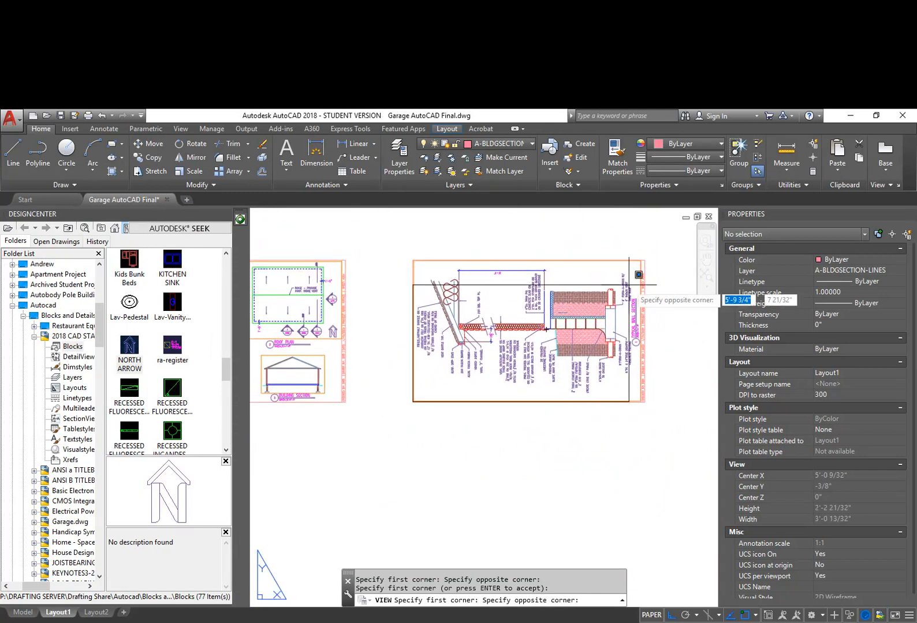
{"action": "left_click", "coordinate": [647, 258]}
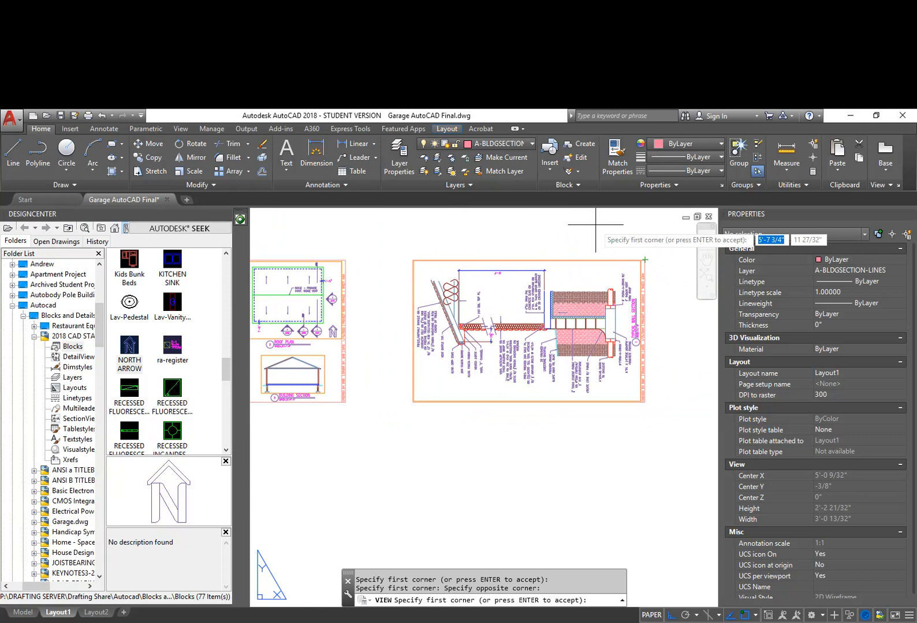
{"action": "key", "text": "Return"}
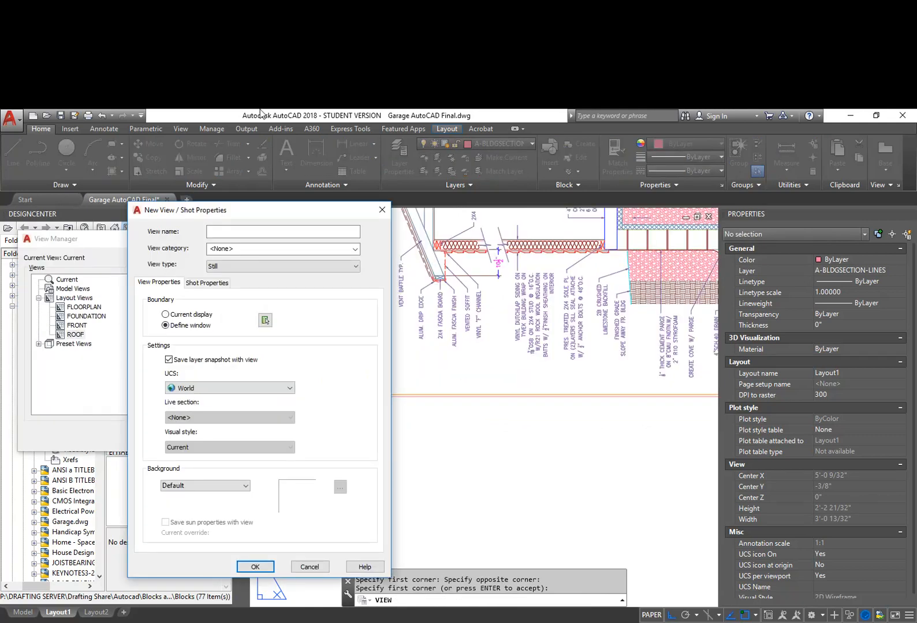
{"action": "left_click", "coordinate": [254, 230]}
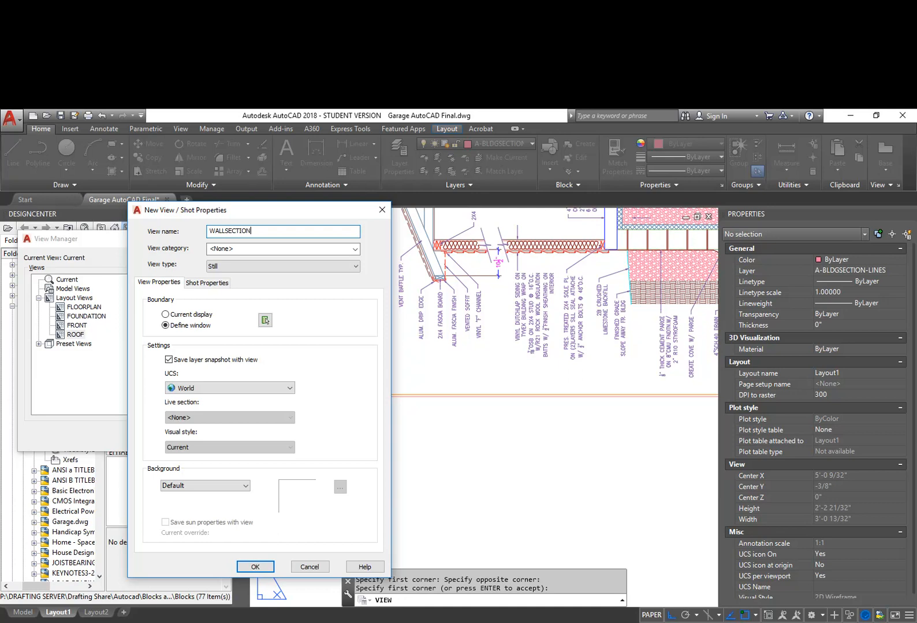
{"action": "left_click", "coordinate": [255, 566]}
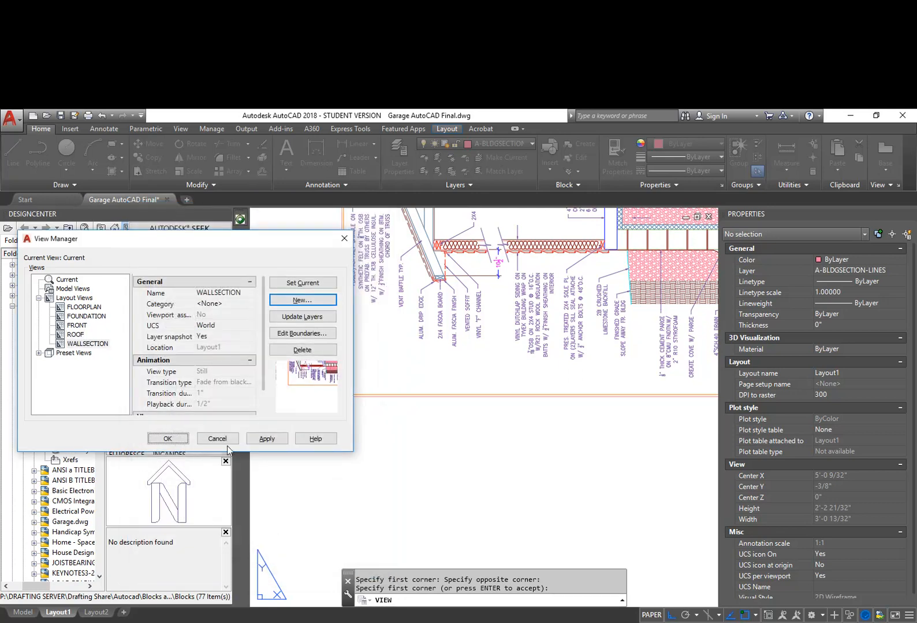
{"action": "left_click", "coordinate": [167, 438]}
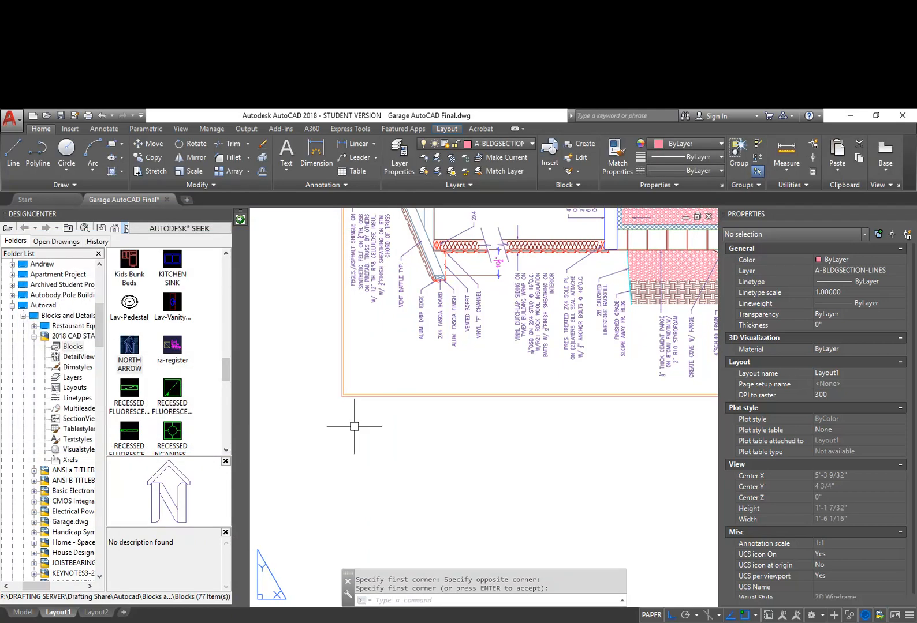
Step: Close the DesignCenter palette and bring the row of sheets into view
{"action": "scroll", "coordinate": [525, 430], "scroll_direction": "down", "scroll_amount": 4}
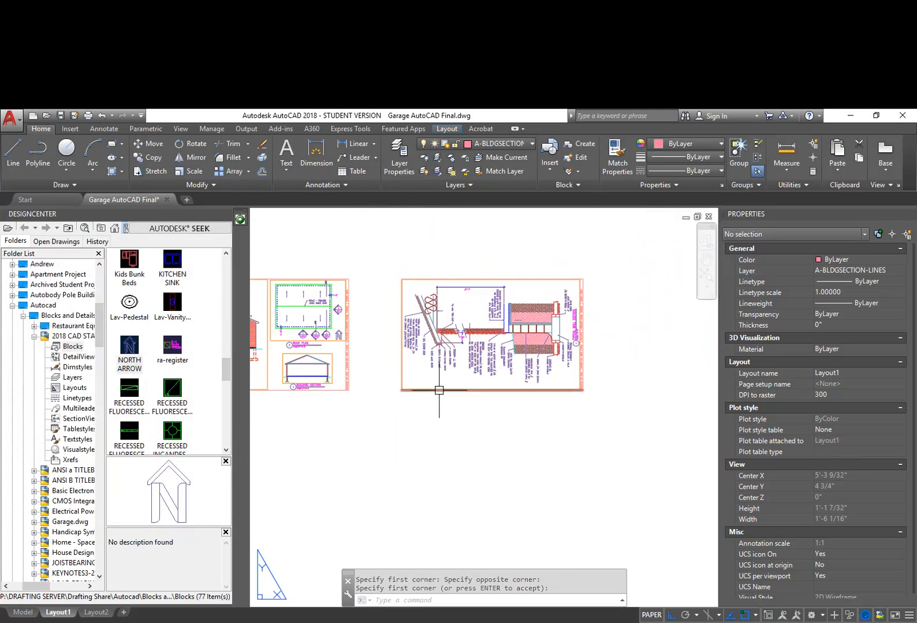
{"action": "left_click", "coordinate": [225, 215]}
{"action": "scroll", "coordinate": [299, 431], "scroll_direction": "down", "scroll_amount": 2}
{"action": "middle_click_drag", "start_coordinate": [277, 451], "coordinate": [328, 453]}
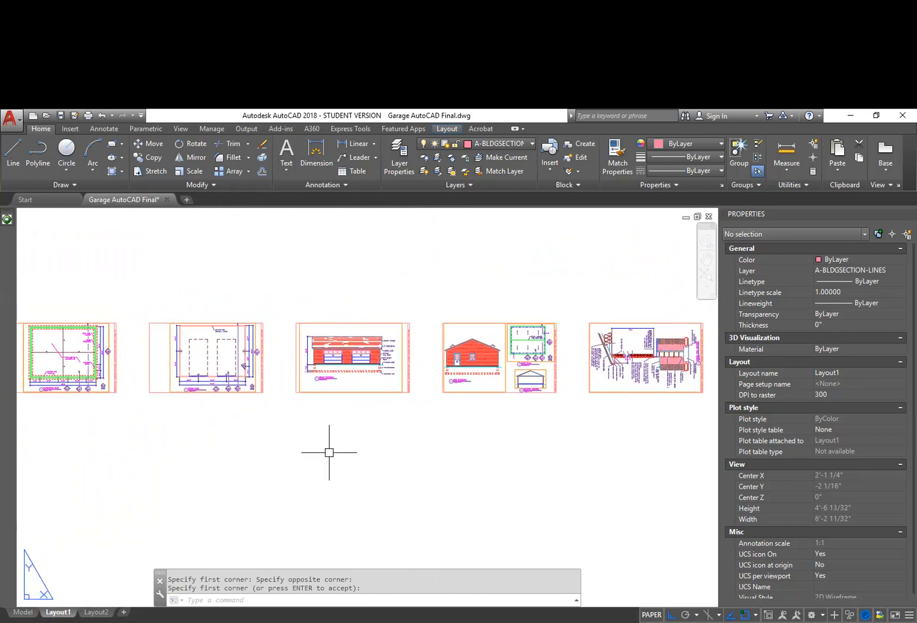
{"action": "key", "text": "Escape"}
{"action": "key", "text": "Escape"}
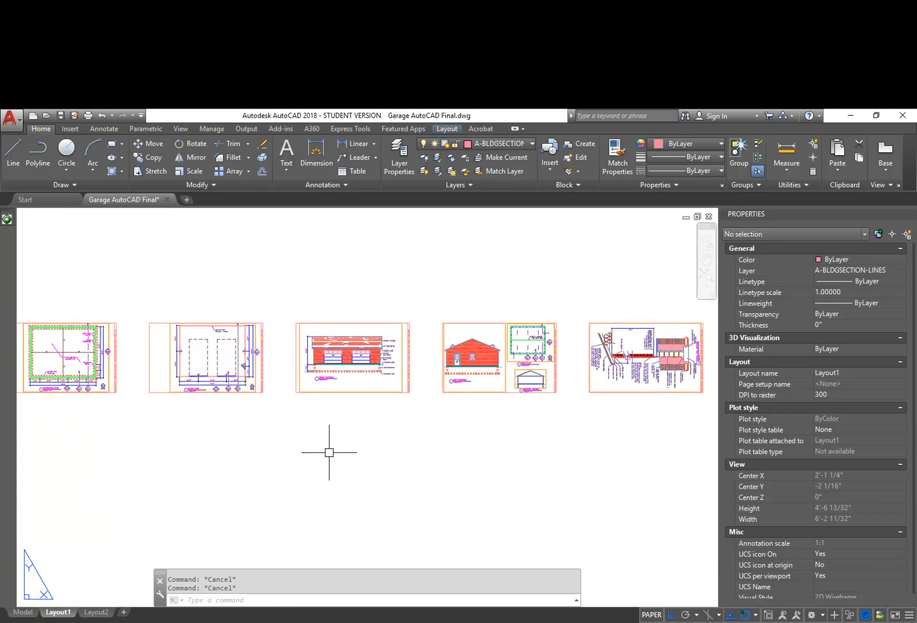
Step: Set up a plot of the named view FLOORPLAN on the NPI44C20E (HP Color LaserJet MFP M180nw) Drafting printer
{"action": "type", "text": "PLOT"}
{"action": "key", "text": "Return"}
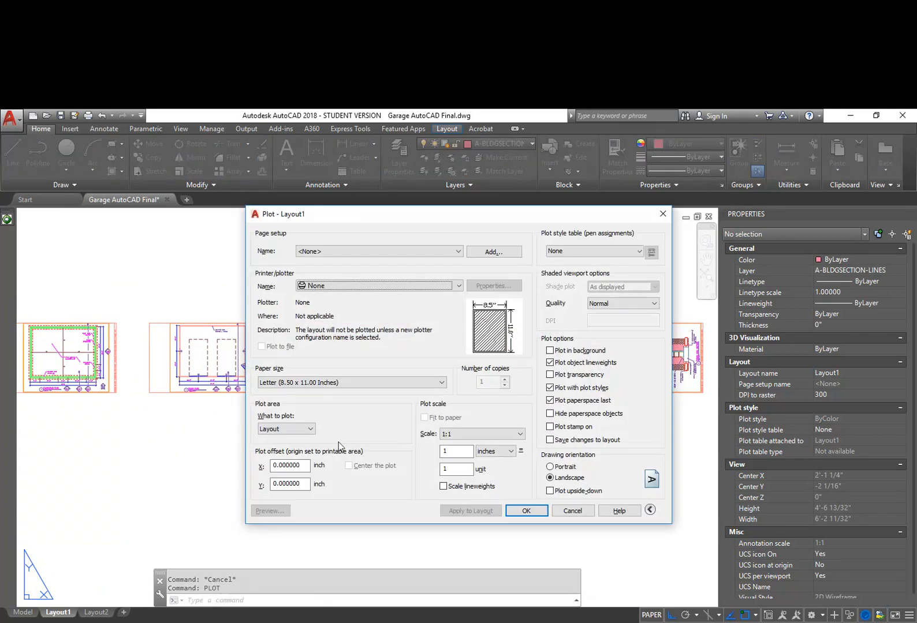
{"action": "left_click", "coordinate": [343, 292]}
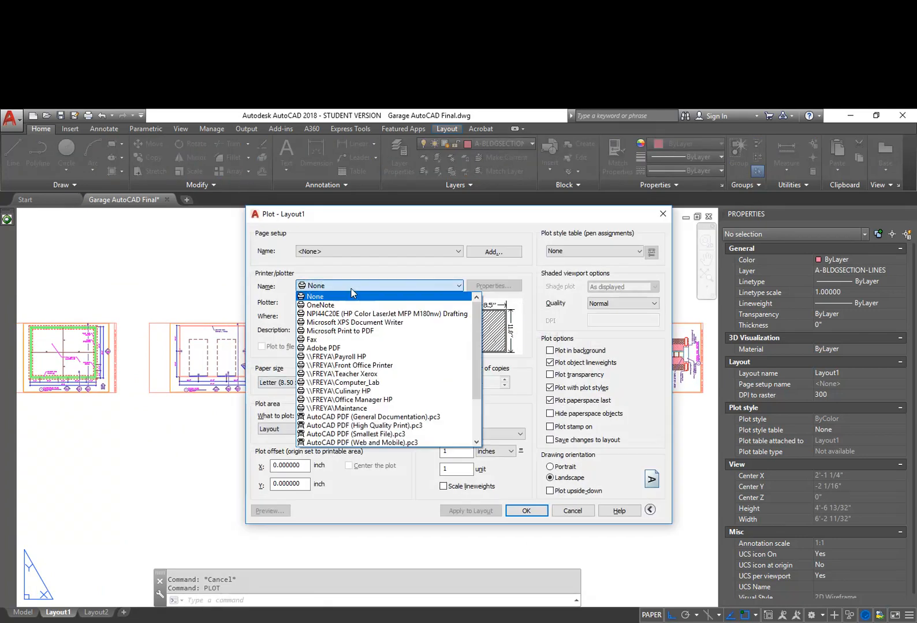
{"action": "left_click", "coordinate": [372, 313]}
{"action": "left_click", "coordinate": [290, 429]}
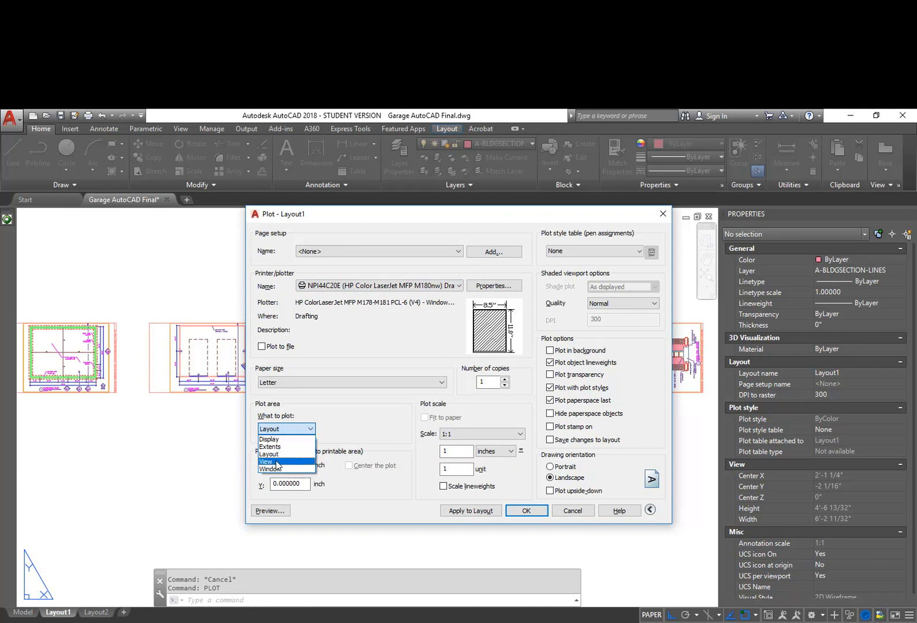
{"action": "left_click", "coordinate": [268, 462]}
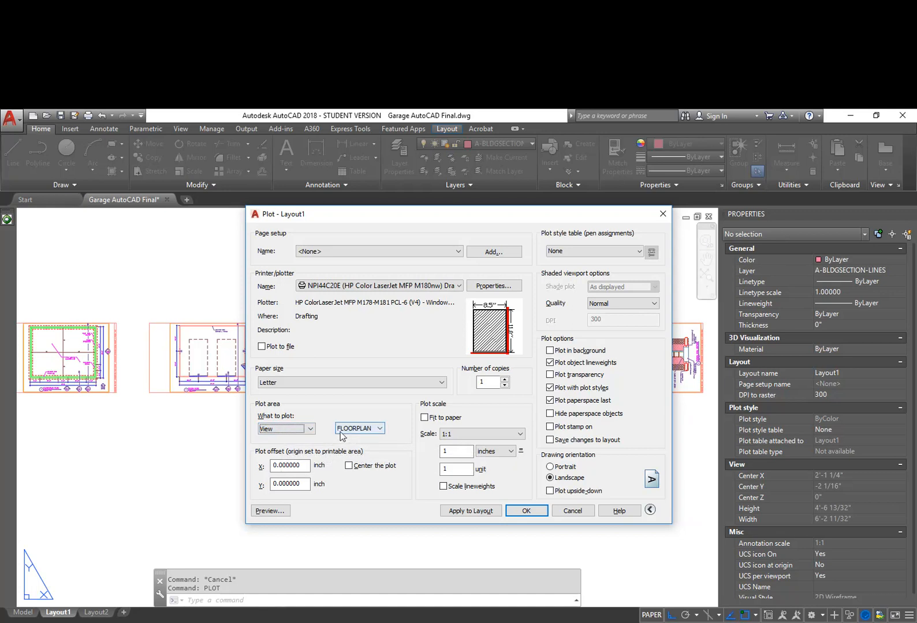
{"action": "left_click", "coordinate": [366, 429]}
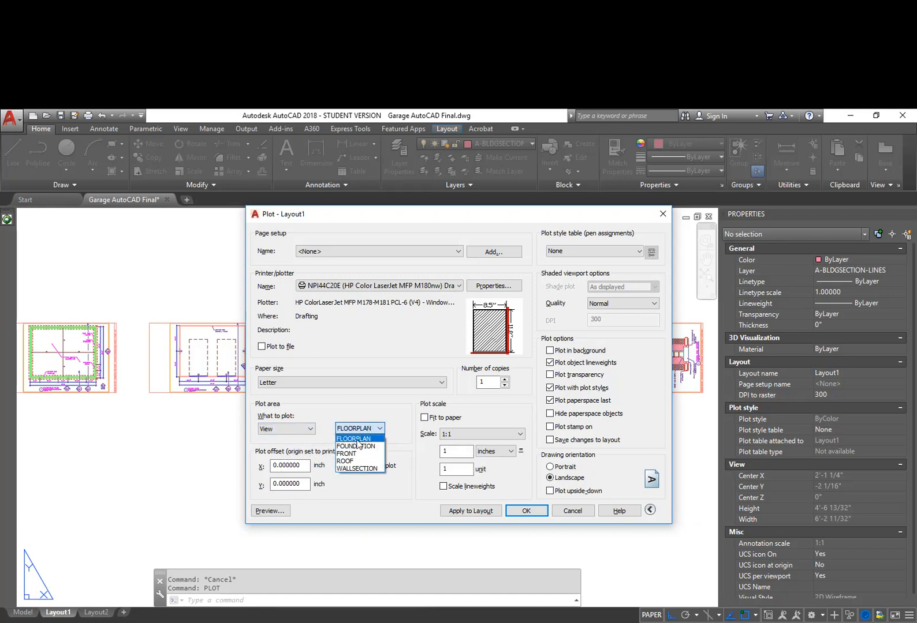
{"action": "left_click", "coordinate": [358, 440]}
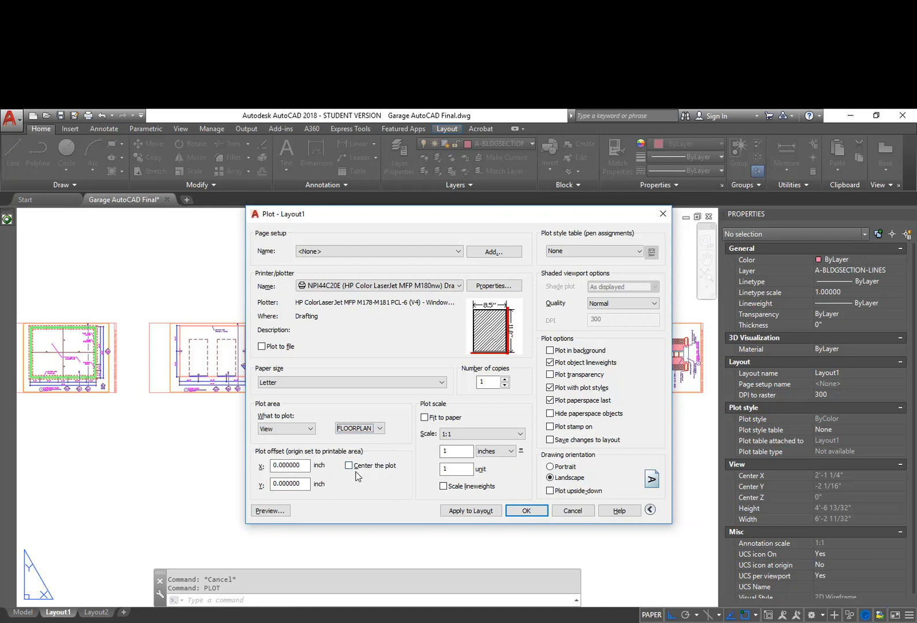
Step: Center the plot on 11 x 17 paper and assign the ArchDrafting.ctb plot style table
{"action": "left_click", "coordinate": [348, 466]}
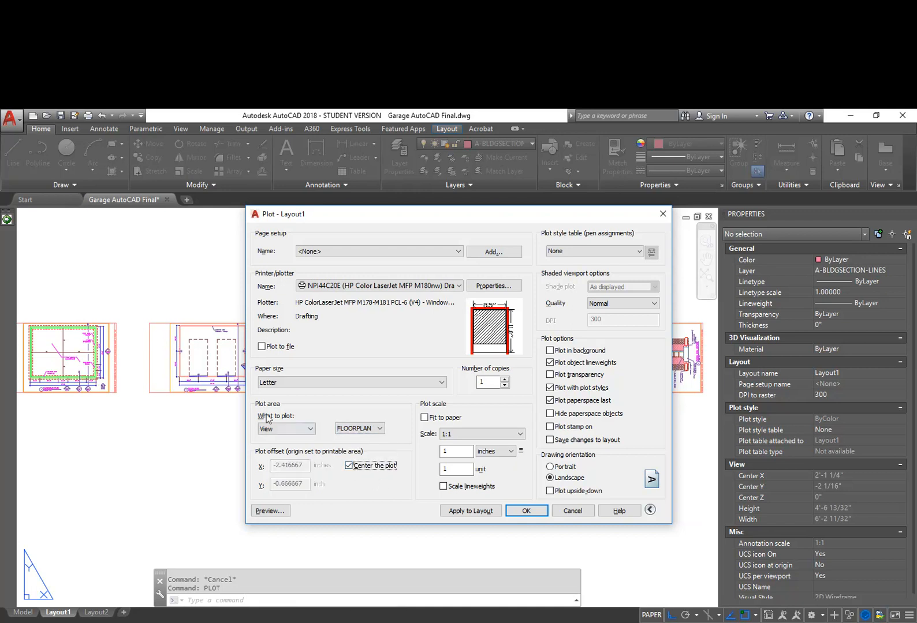
{"action": "left_click", "coordinate": [316, 382]}
{"action": "left_click", "coordinate": [306, 395]}
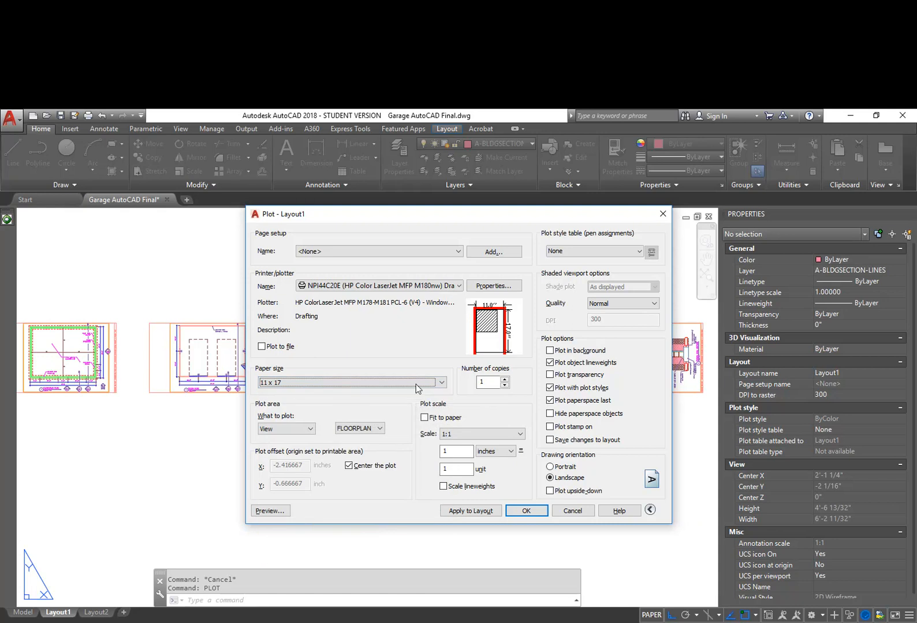
{"action": "left_click", "coordinate": [598, 252]}
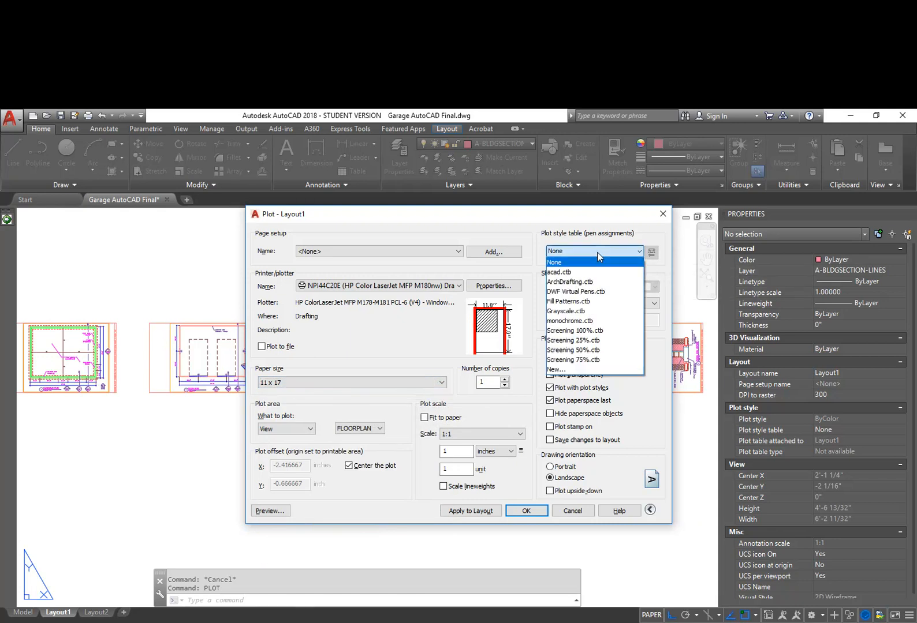
{"action": "left_click", "coordinate": [562, 283]}
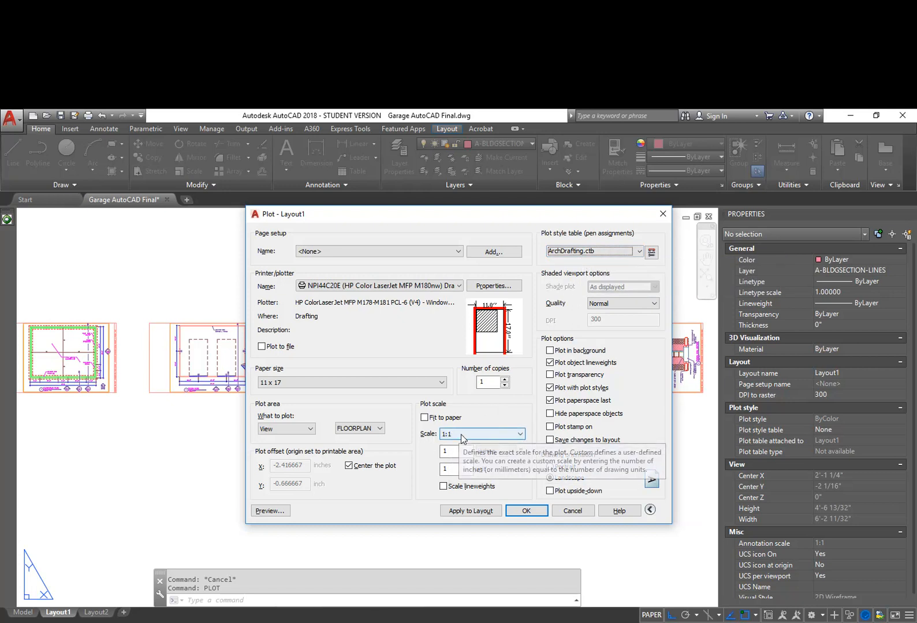
Step: Preview the plot and examine the printer's device settings for user-defined paper sizes and calibration without changing them
{"action": "left_click", "coordinate": [270, 512]}
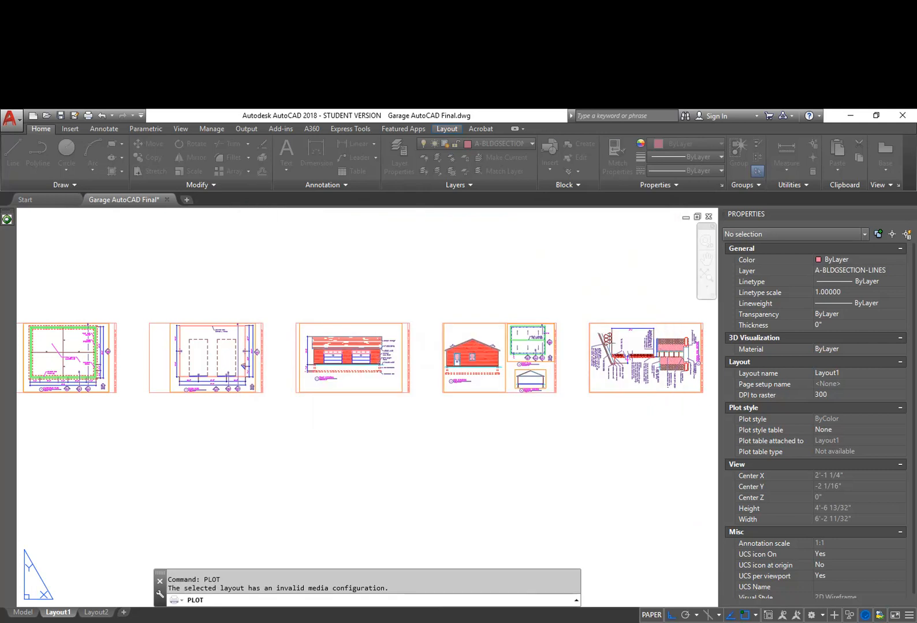
{"action": "left_click_drag", "start_coordinate": [757, 154], "coordinate": [460, 188]}
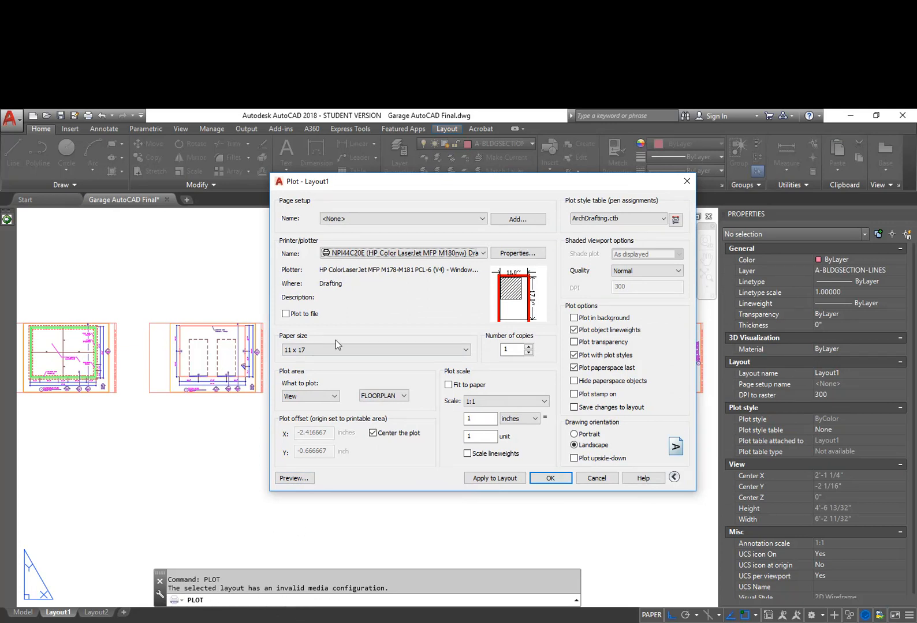
{"action": "left_click", "coordinate": [511, 254]}
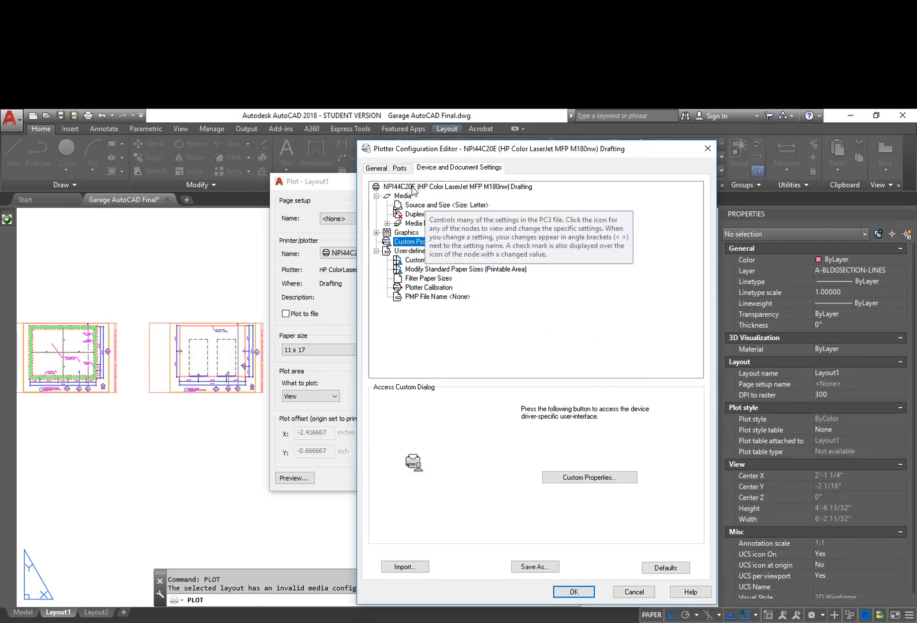
{"action": "left_click", "coordinate": [411, 187]}
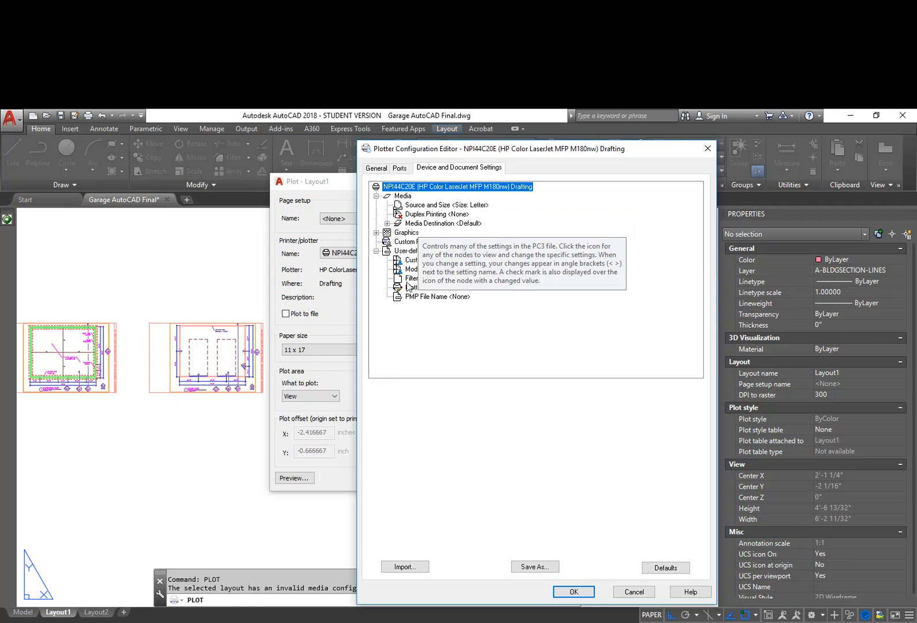
{"action": "left_click", "coordinate": [402, 252]}
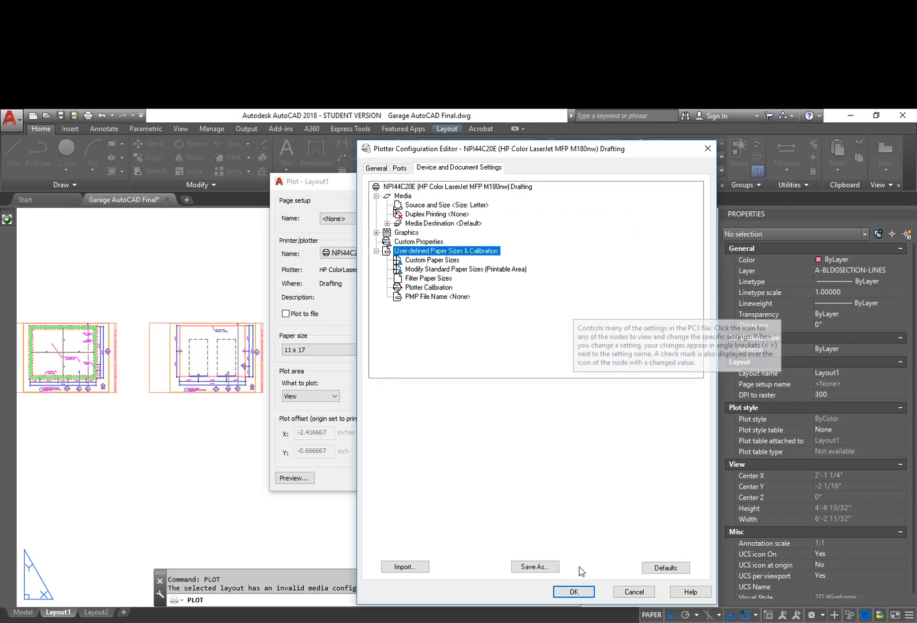
{"action": "left_click", "coordinate": [634, 591]}
Step: Keep the HP Color LaserJet MFP M180nw as the printer and plot the FLOORPLAN view at 1:1
{"action": "left_click", "coordinate": [483, 253]}
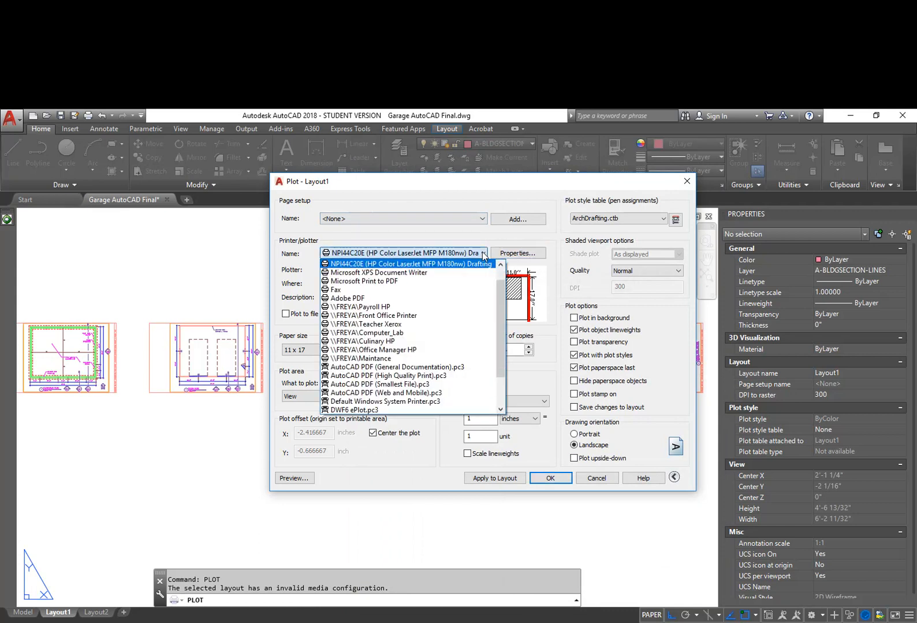
{"action": "left_click", "coordinate": [418, 263]}
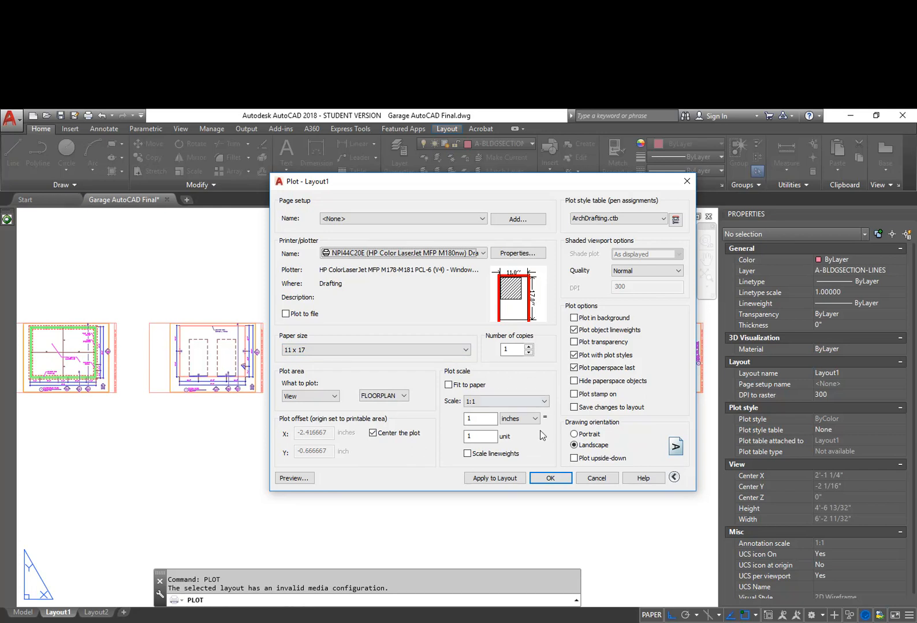
{"action": "left_click", "coordinate": [550, 478]}
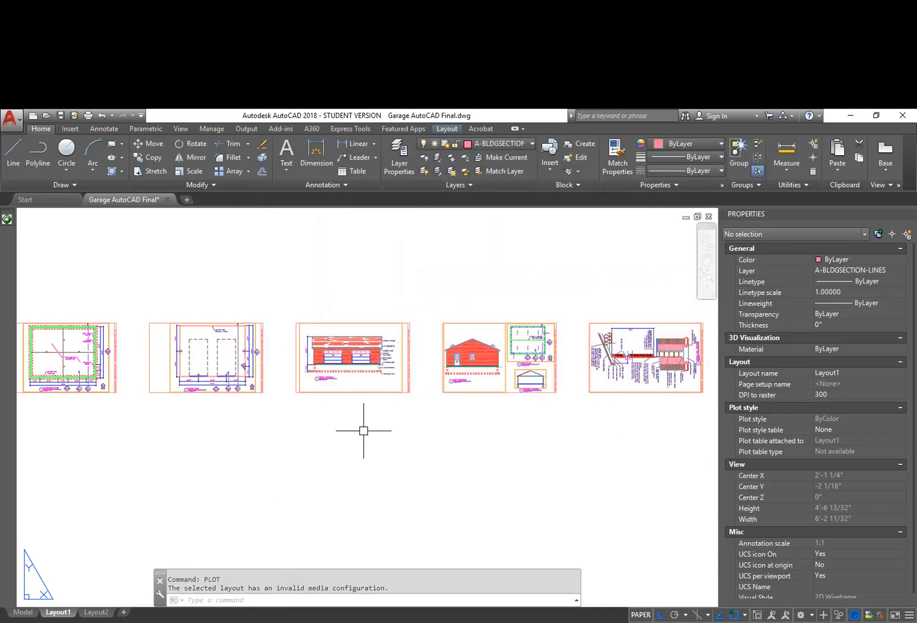
{"action": "scroll", "coordinate": [314, 482], "scroll_direction": "down", "scroll_amount": 2}
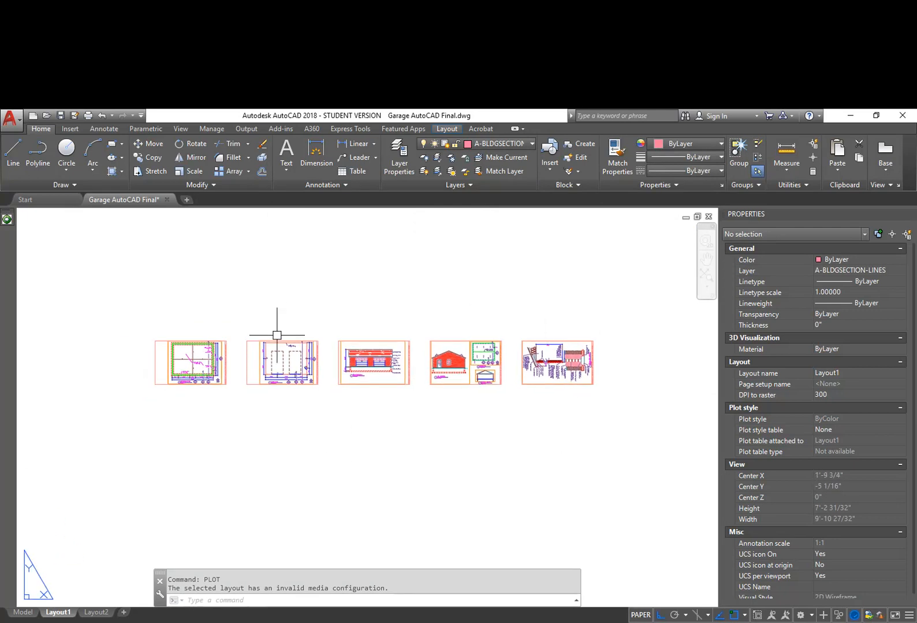